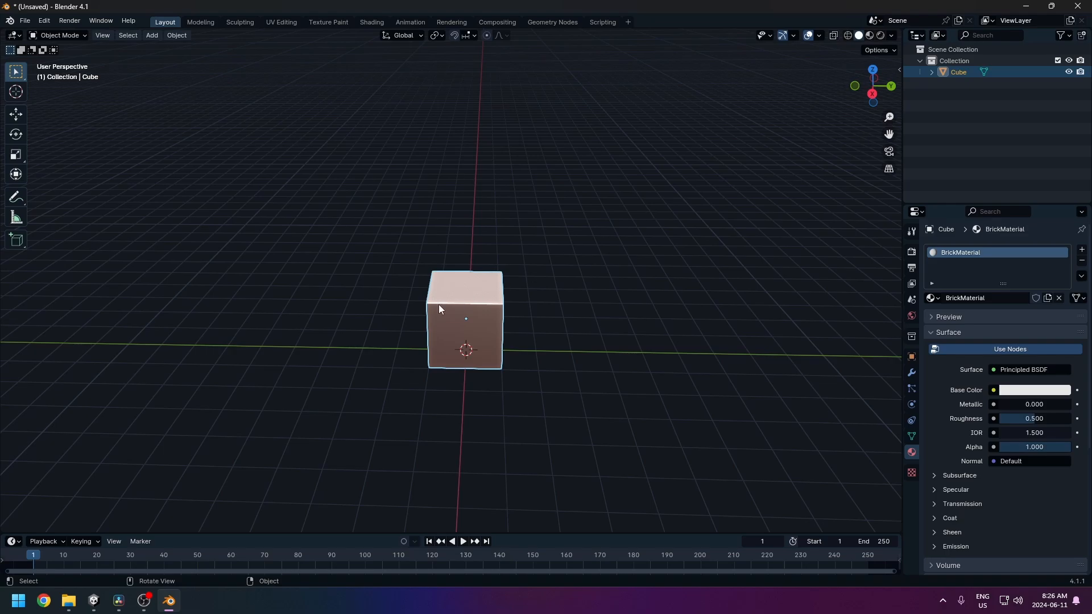
# Flatten the whole cube mesh along Z to about 40% of its height in Edit Mode.
pyautogui.moveTo(438, 305); pyautogui.dragTo(497, 294, button='middle')
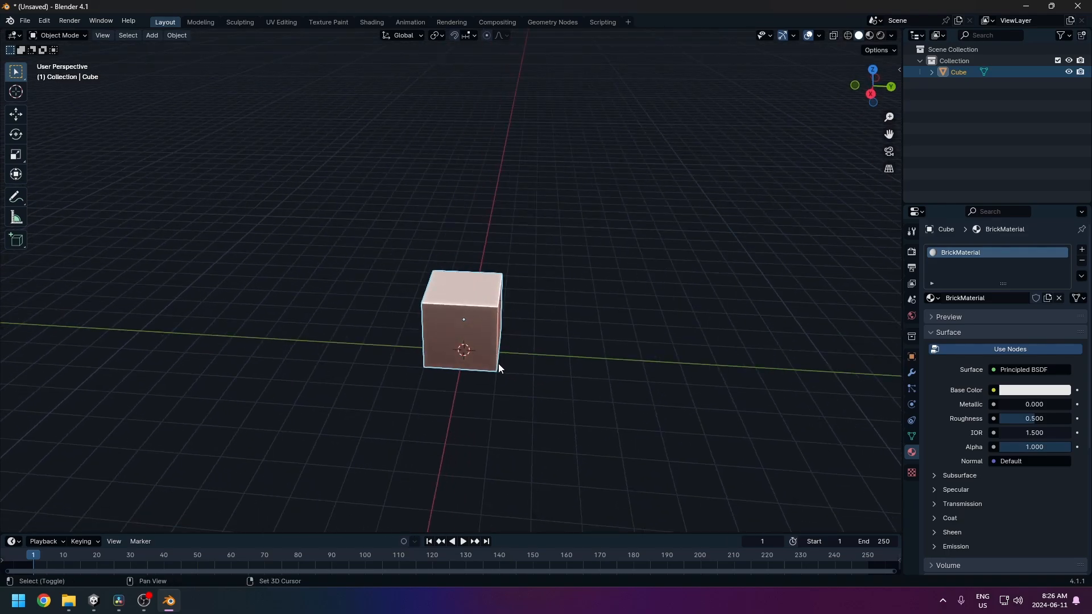
pyautogui.moveTo(499, 364); pyautogui.dragTo(568, 295, button='middle')
pyautogui.press('Tab')
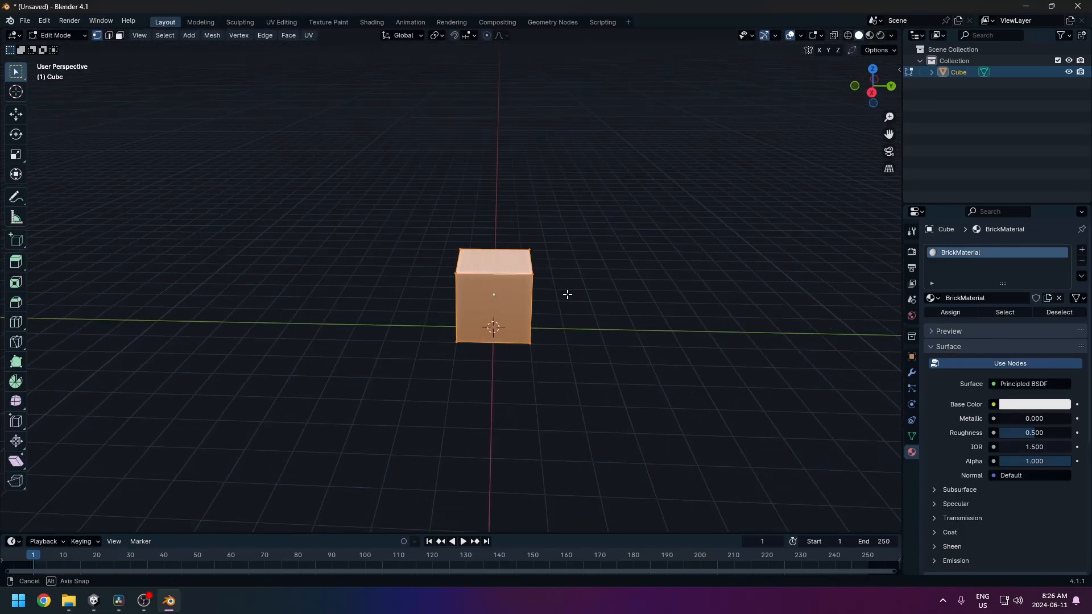
pyautogui.press('s')
pyautogui.press('z')
pyautogui.click(523, 293)
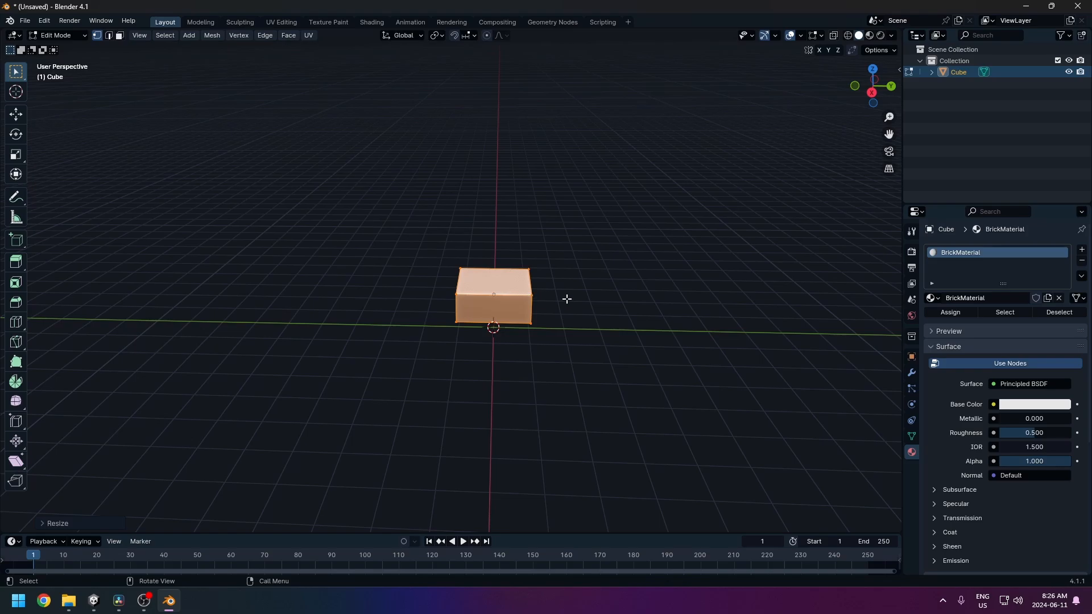
# Move the flattened mesh straight down along Z until its base rests on the ground line at the origin.
pyautogui.press('KP_1')
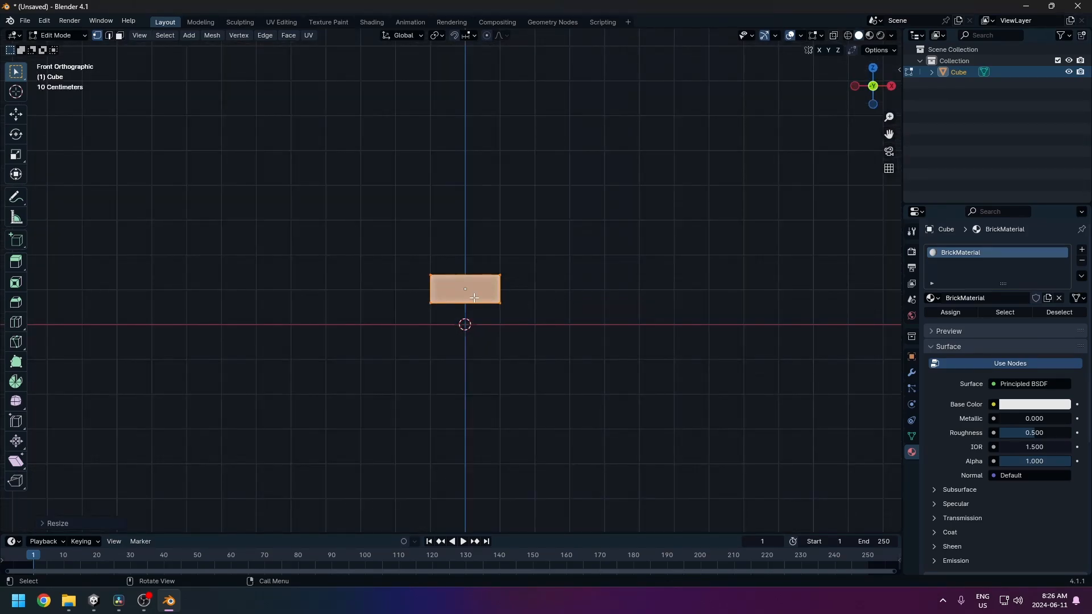
pyautogui.press('g')
pyautogui.press('z')
pyautogui.click(503, 314)
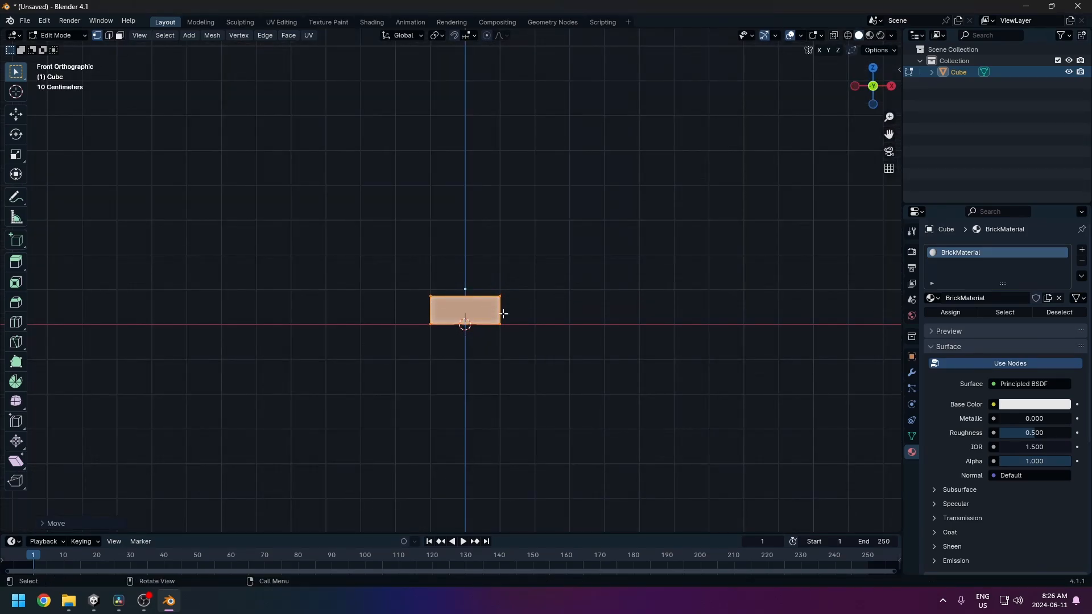
# Narrow the mesh along Y to about half its depth for a brick shape, and return to Object Mode.
pyautogui.moveTo(504, 313); pyautogui.dragTo(493, 370, button='middle')
pyautogui.press('s')
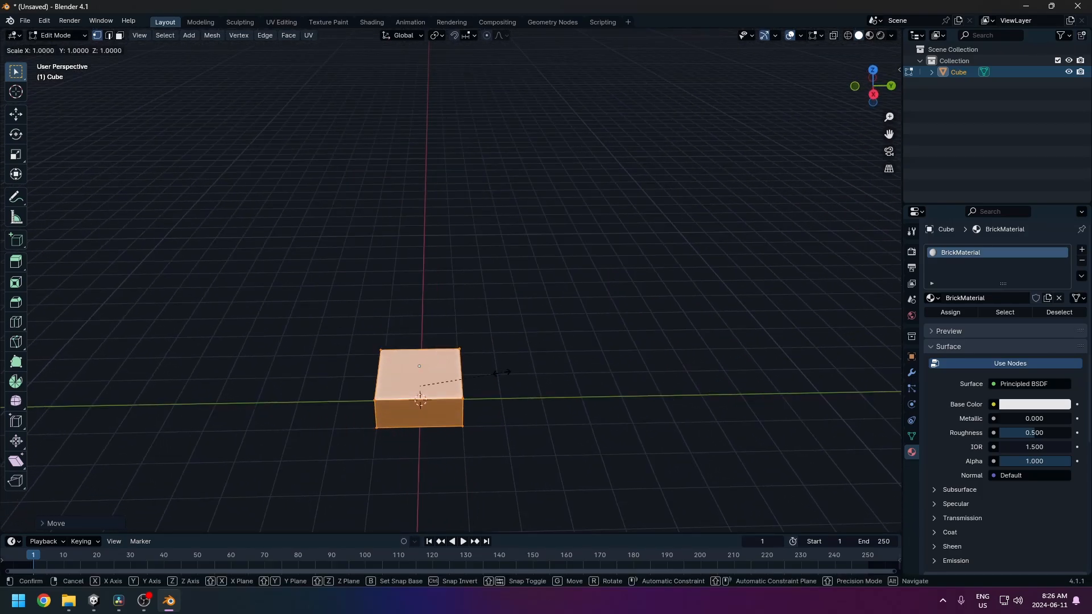
pyautogui.press('y')
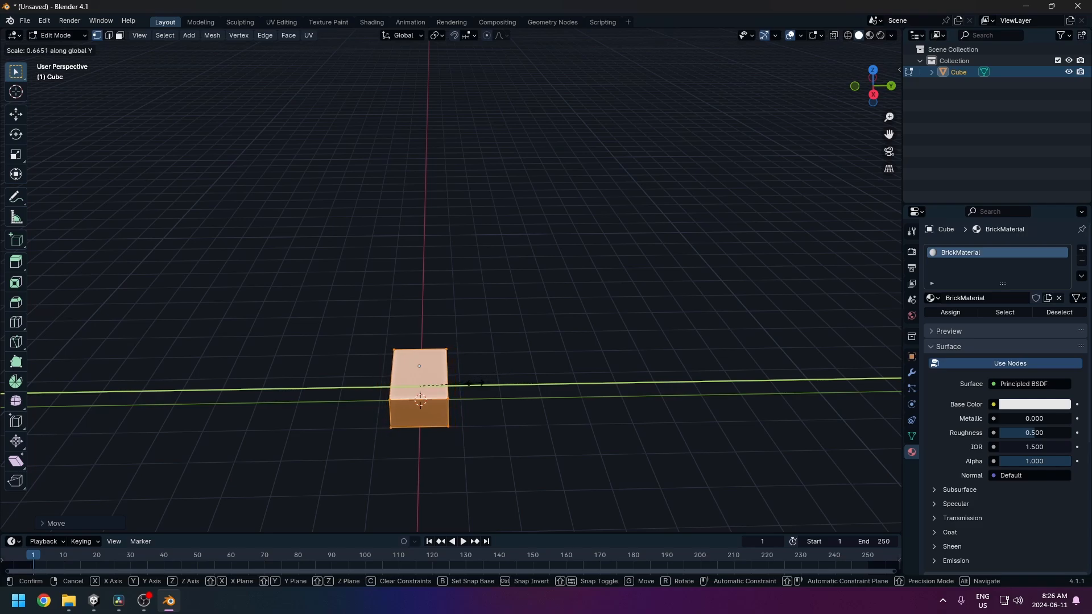
pyautogui.click(457, 385)
pyautogui.moveTo(493, 405); pyautogui.dragTo(468, 331, button='middle')
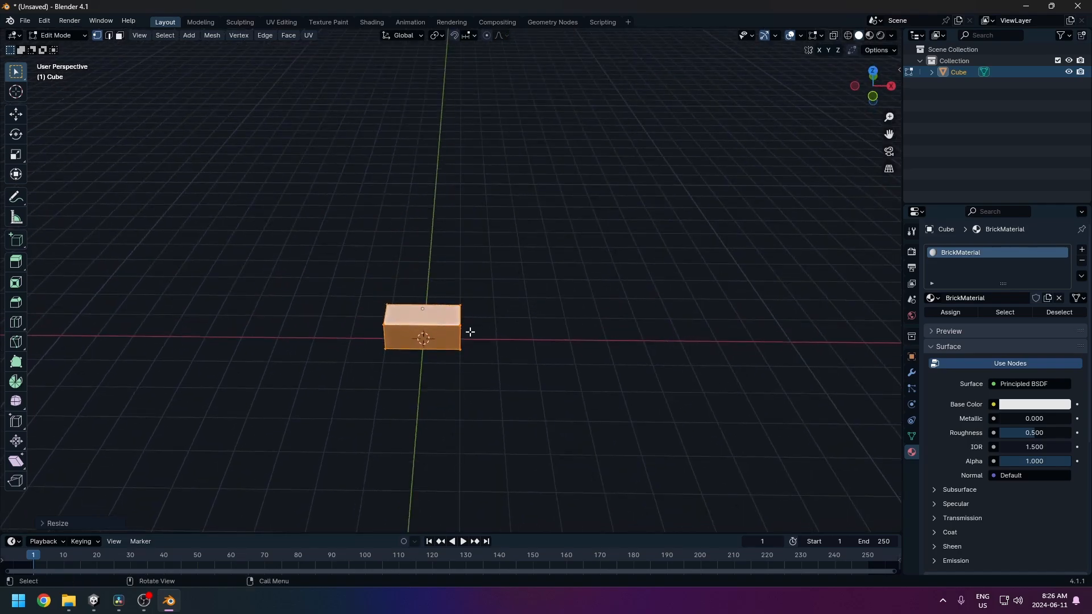
pyautogui.press('Tab')
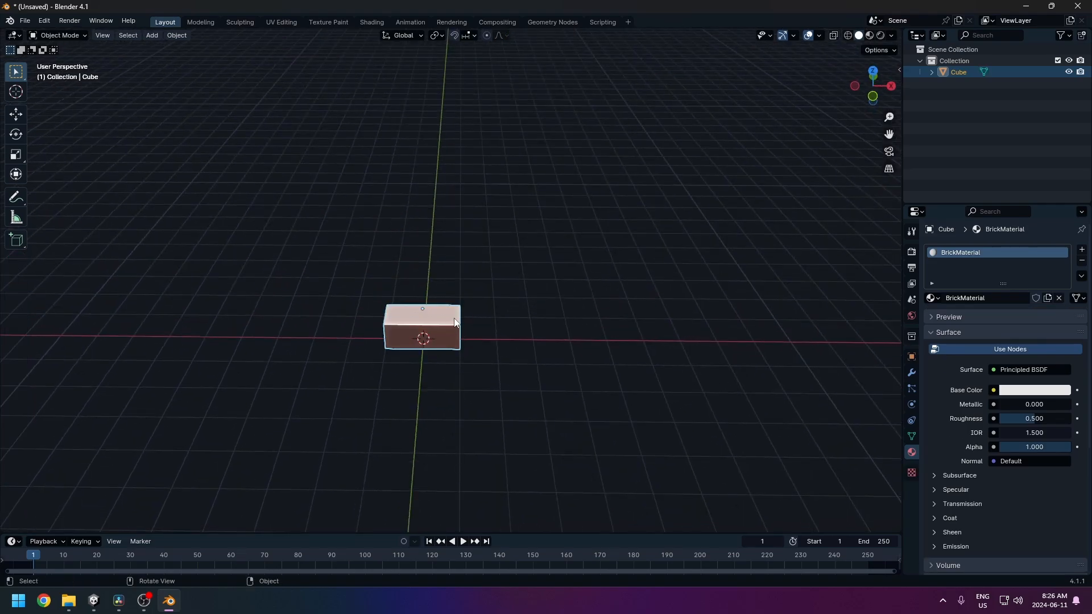
# Add a level 2 Subdivision modifier to the brick and show its modifier settings.
pyautogui.hotkey('ctrl', '2')
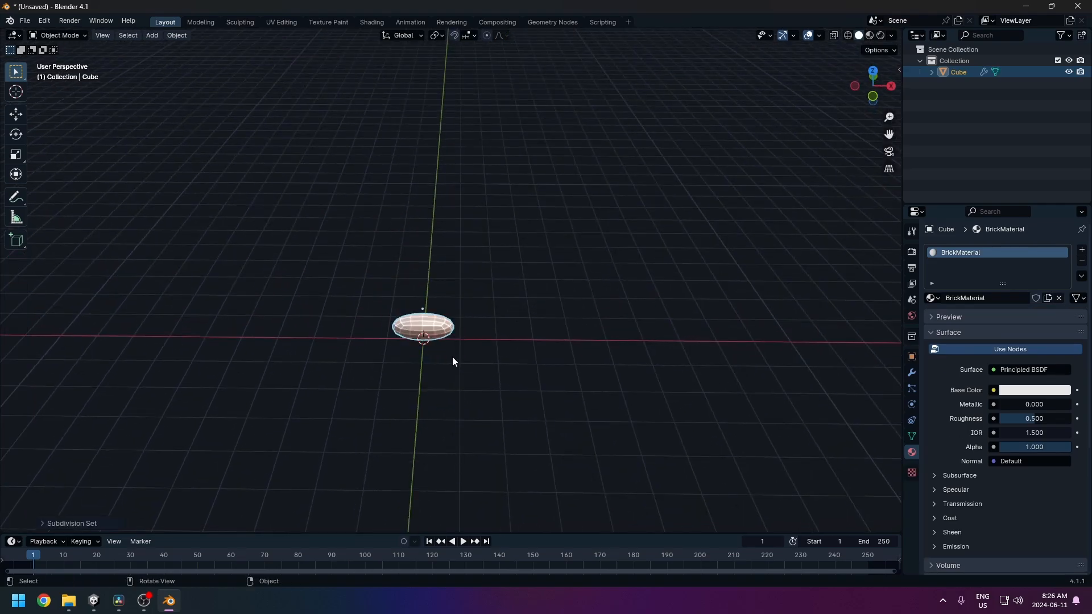
pyautogui.moveTo(452, 356); pyautogui.dragTo(499, 357, button='middle')
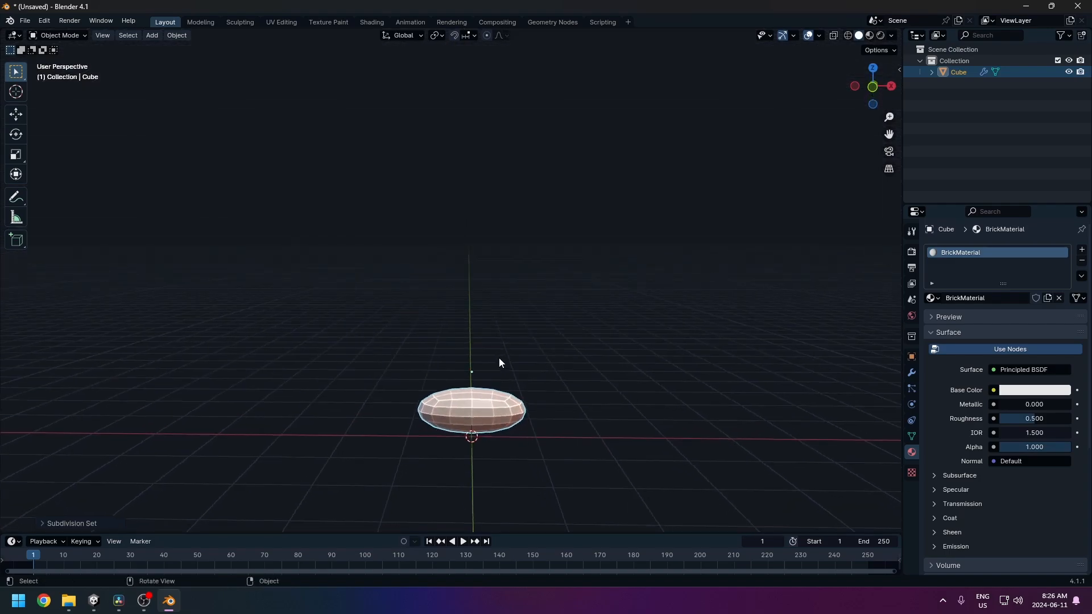
pyautogui.click(912, 373)
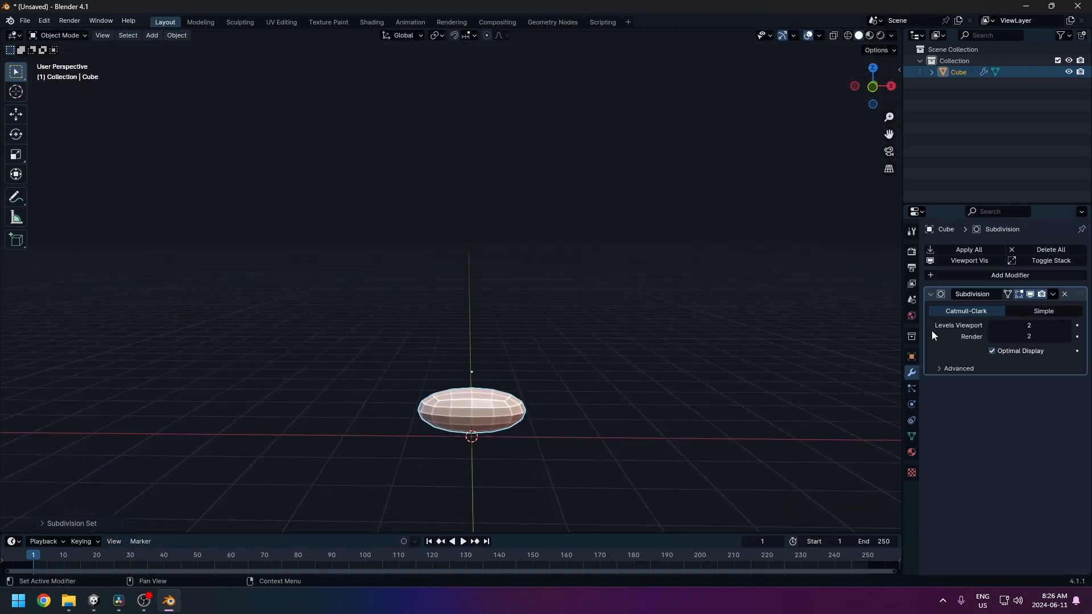
pyautogui.click(1009, 275)
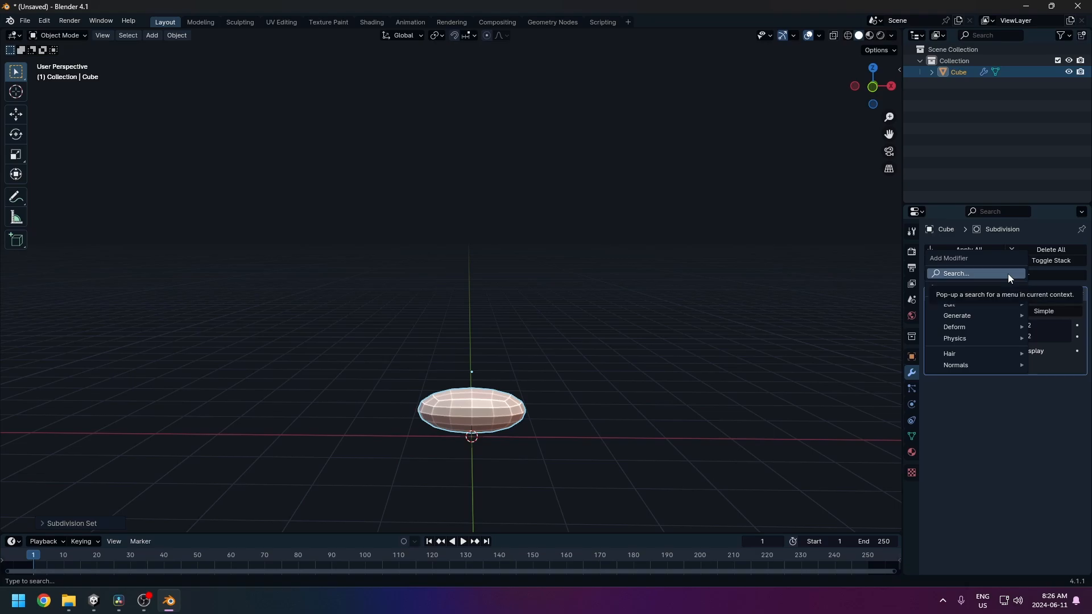
pyautogui.click(1008, 274)
pyautogui.write('subd')
pyautogui.press('Escape')
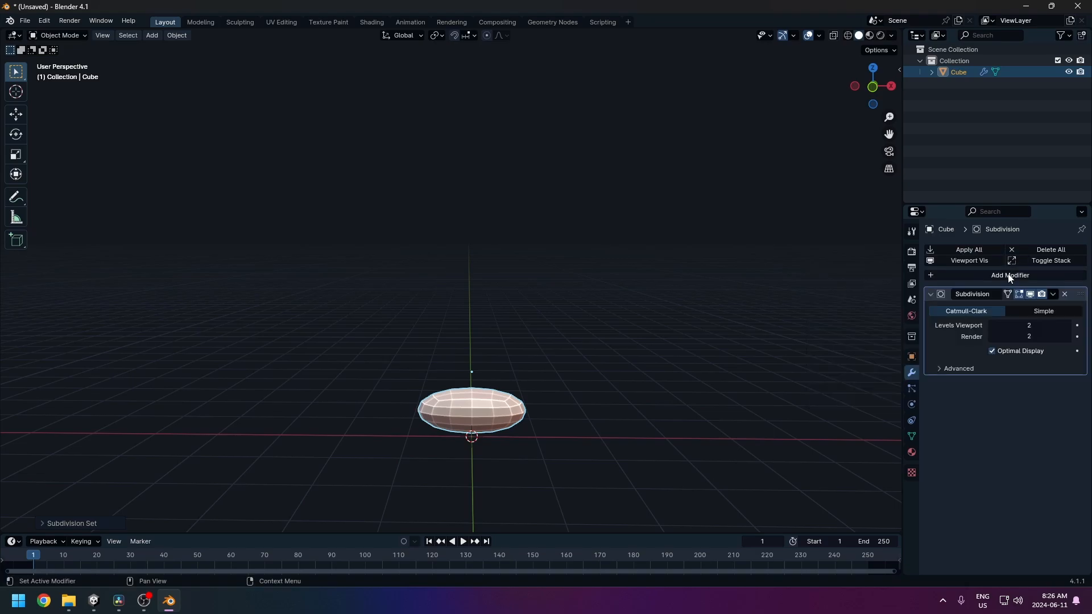
# Switch the brick's Subdivision modifier from Catmull-Clark to Simple.
pyautogui.moveTo(441, 411); pyautogui.dragTo(521, 401, button='middle')
pyautogui.scroll(3, 473, 420)
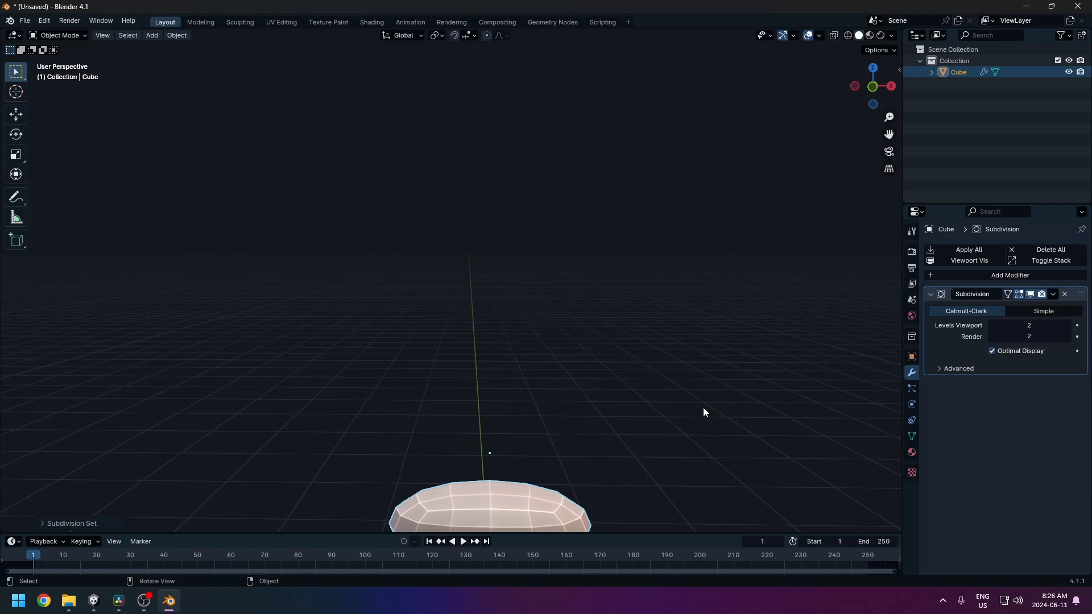
pyautogui.click(1047, 313)
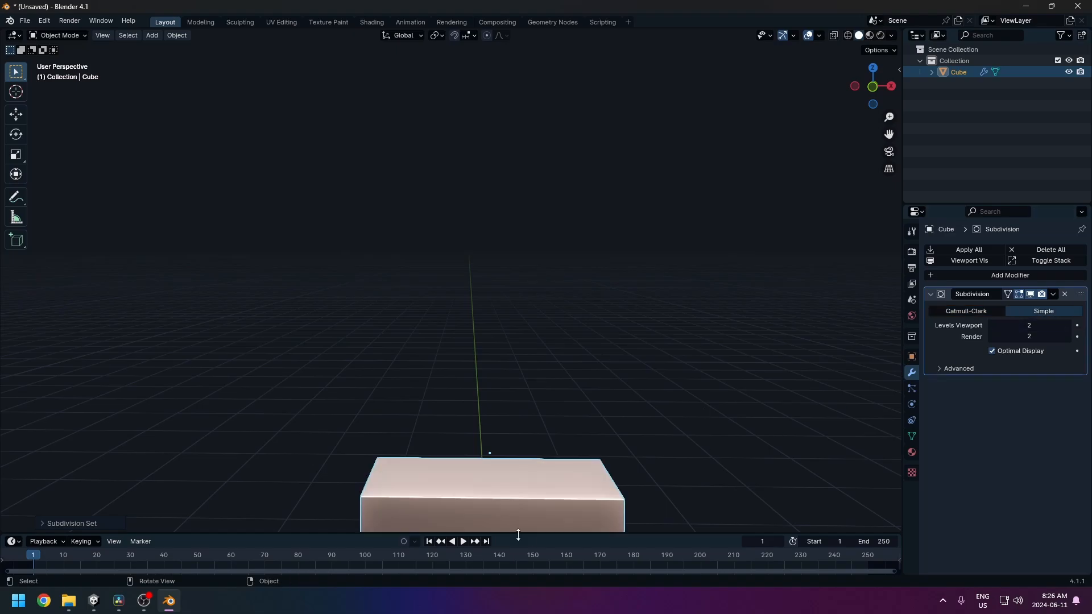
# Add a Bevel modifier to the brick after the Subdivision modifier.
pyautogui.moveTo(517, 531); pyautogui.dragTo(529, 310, button='middle')
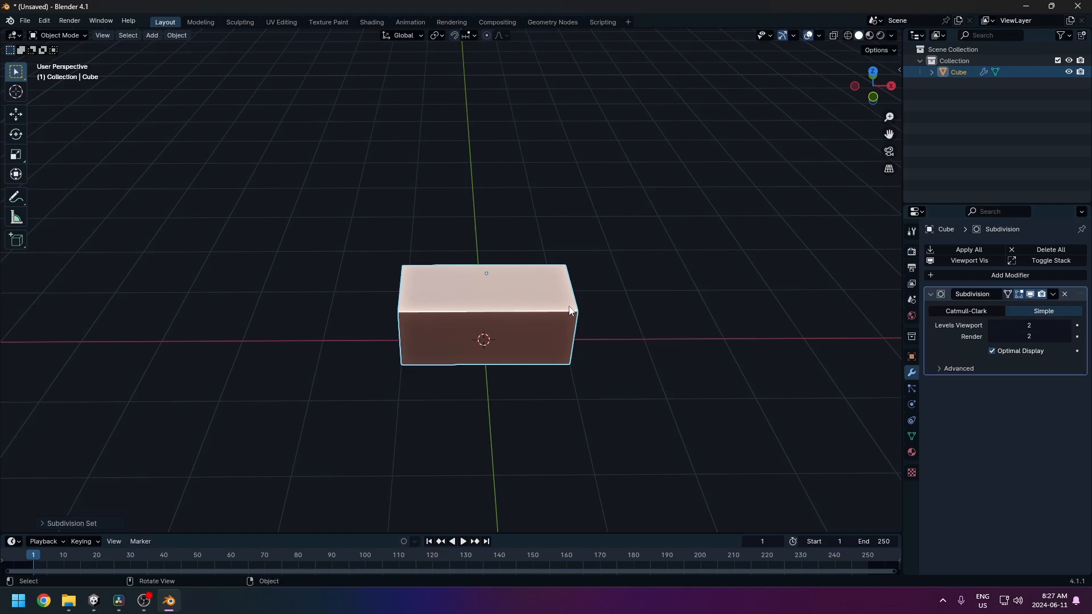
pyautogui.moveTo(610, 310); pyautogui.dragTo(611, 318, button='middle')
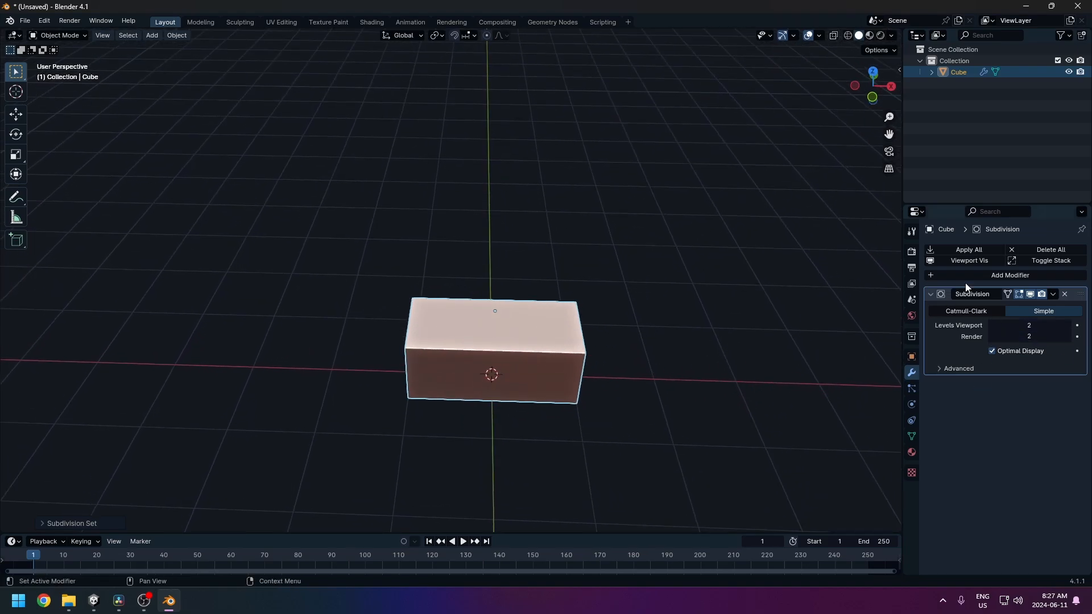
pyautogui.click(1013, 275)
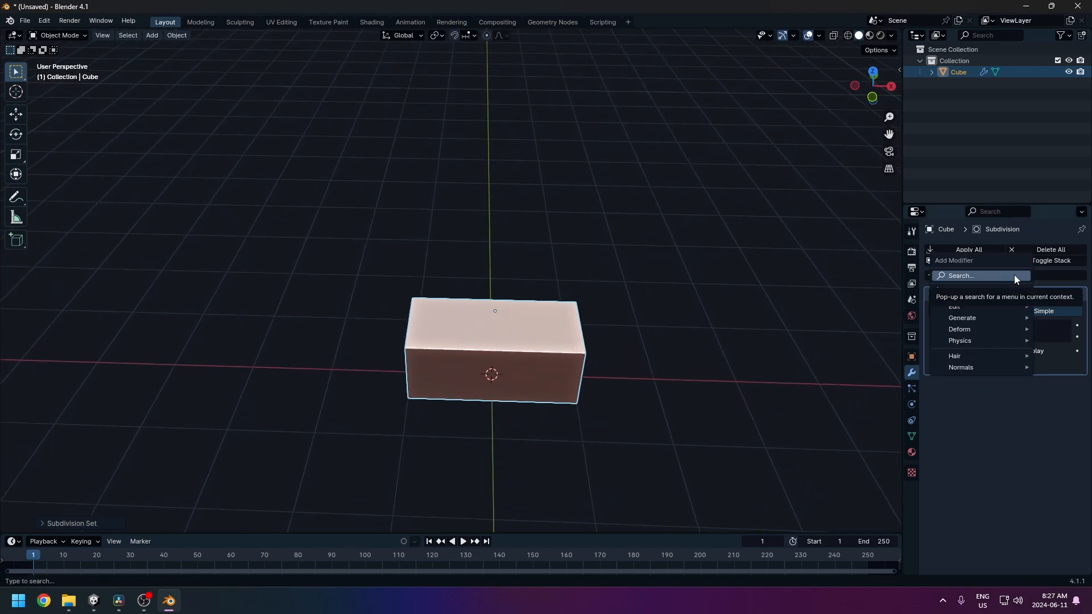
pyautogui.write('bevel')
pyautogui.press('Return')
pyautogui.moveTo(625, 352); pyautogui.dragTo(661, 334, button='middle')
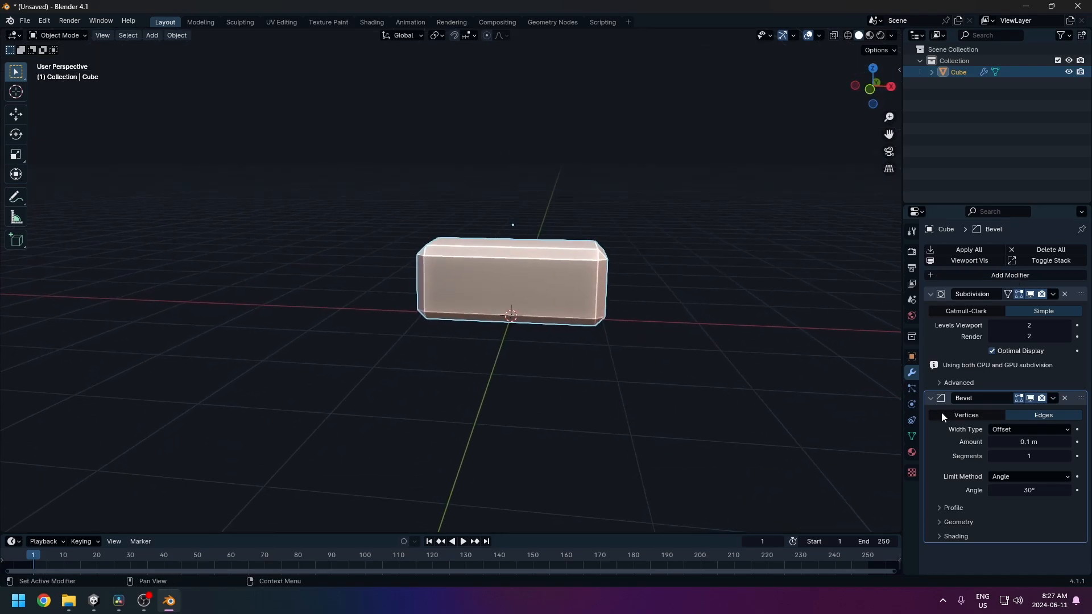
# Set the Bevel modifier's amount to 0.2 m.
pyautogui.click(1029, 442)
pyautogui.write('0.2')
pyautogui.press('Return')
pyautogui.moveTo(825, 428); pyautogui.dragTo(631, 435, button='middle')
# Set the Bevel modifier's amount to 0.02 m for narrow chamfered edges.
pyautogui.click(1039, 426)
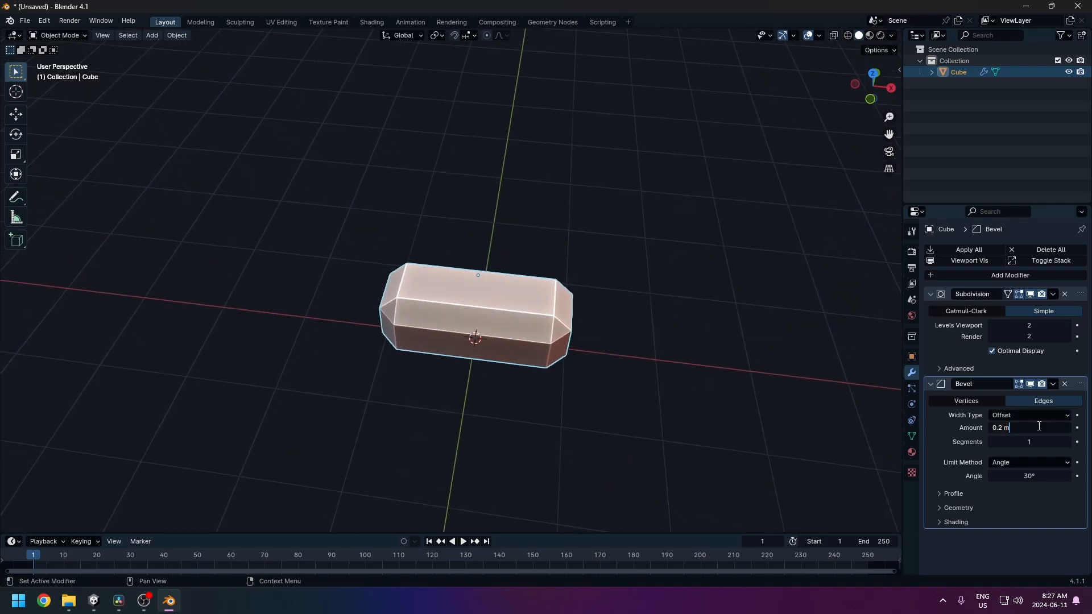
pyautogui.hotkey('ctrl', 'a')
pyautogui.write('0.02')
pyautogui.press('Return')
pyautogui.moveTo(544, 346); pyautogui.dragTo(613, 316, button='middle')
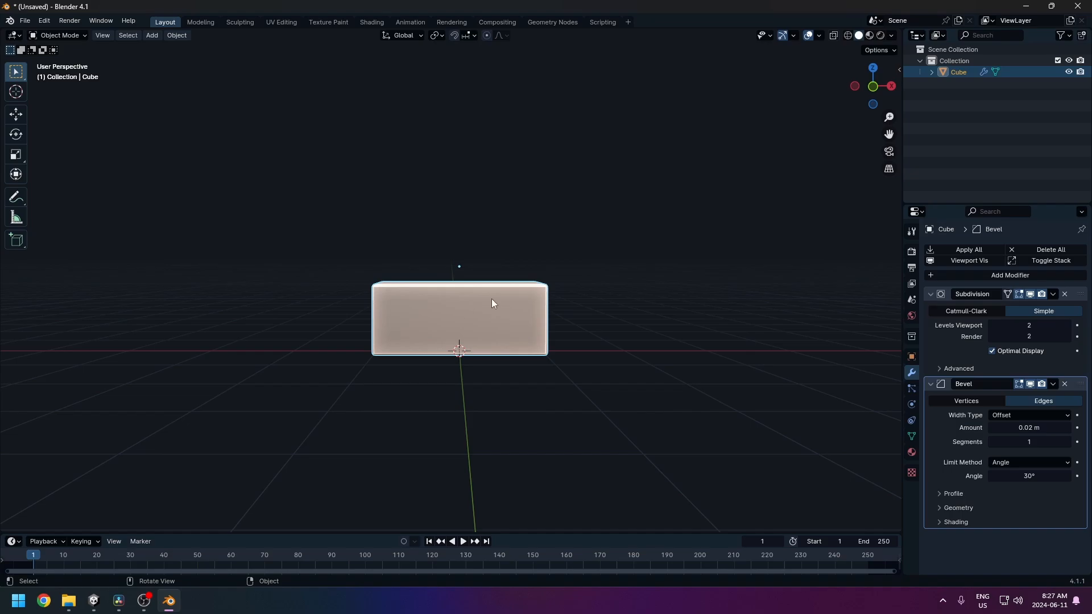
pyautogui.moveTo(500, 294); pyautogui.dragTo(549, 319, button='middle')
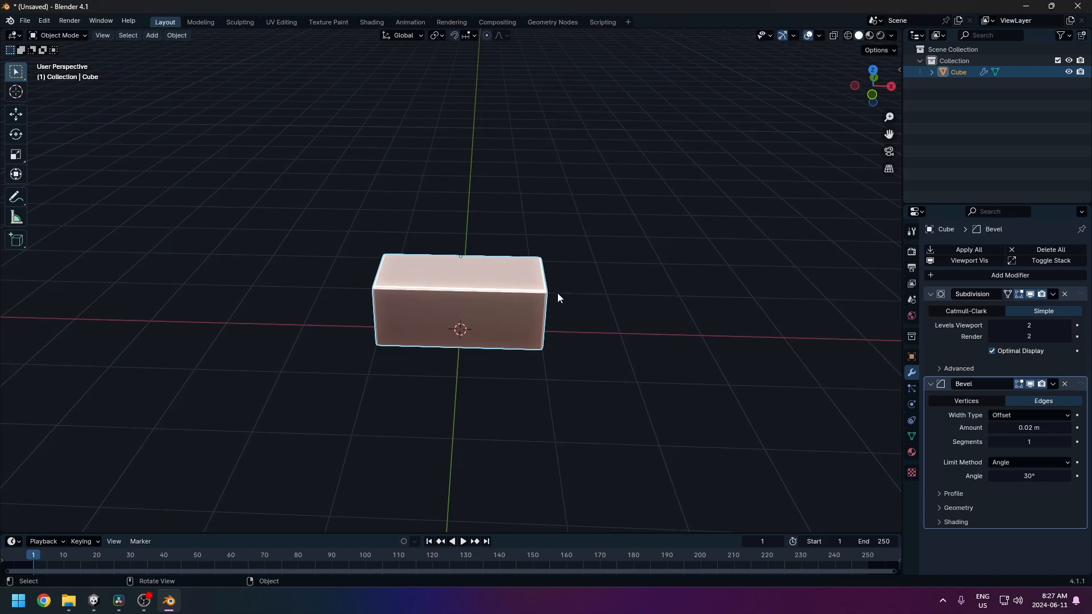
# Apply the brick's rotation and scale.
pyautogui.hotkey('ctrl', 'a')
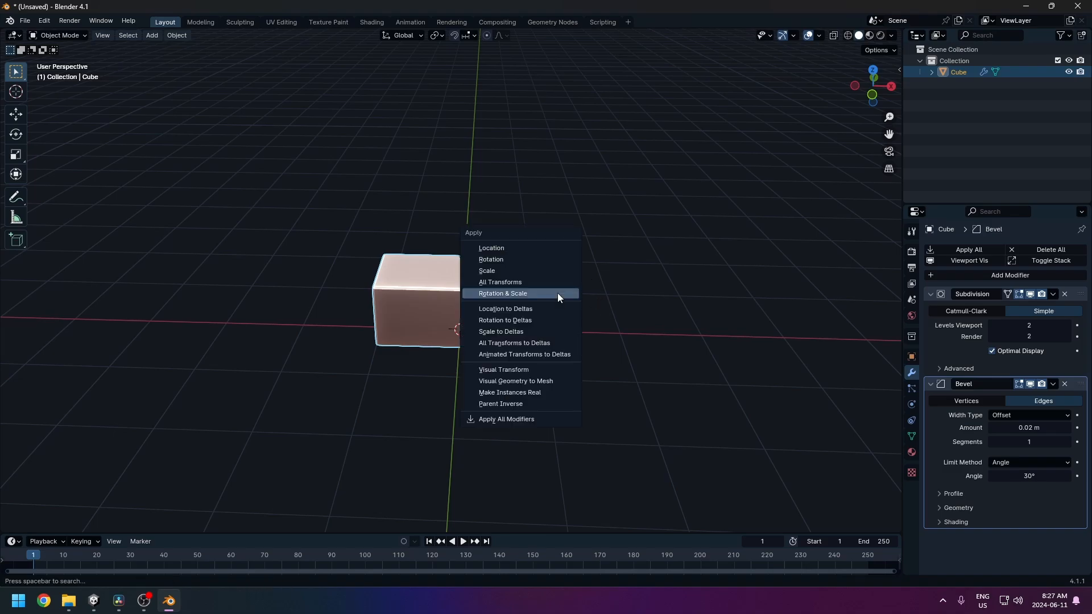
pyautogui.click(513, 292)
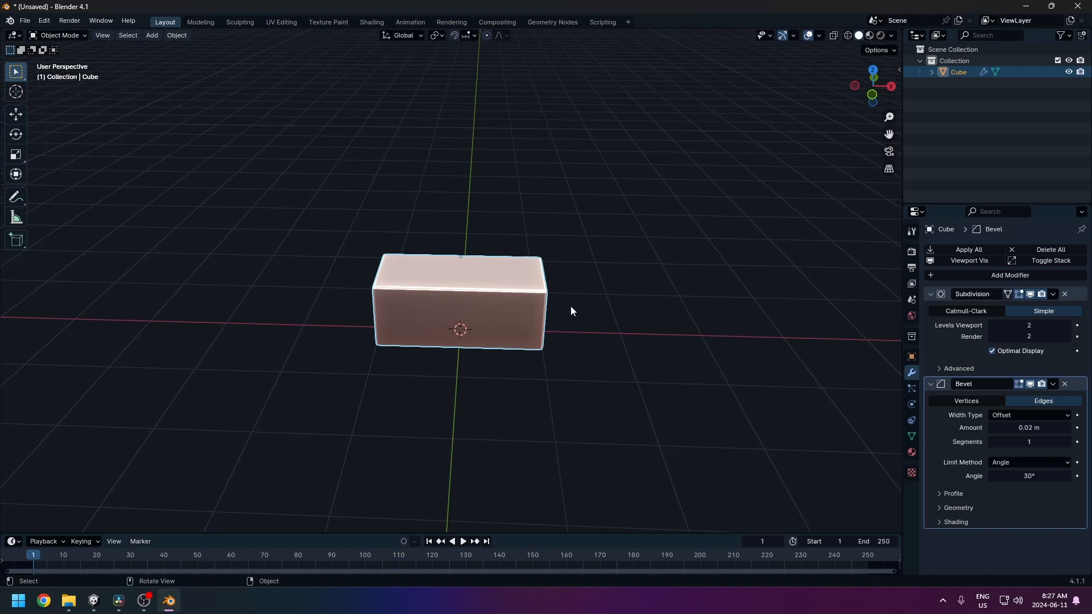
# Apply the Subdivision and Bevel modifiers to the brick's mesh.
pyautogui.moveTo(572, 306); pyautogui.dragTo(900, 354, button='middle')
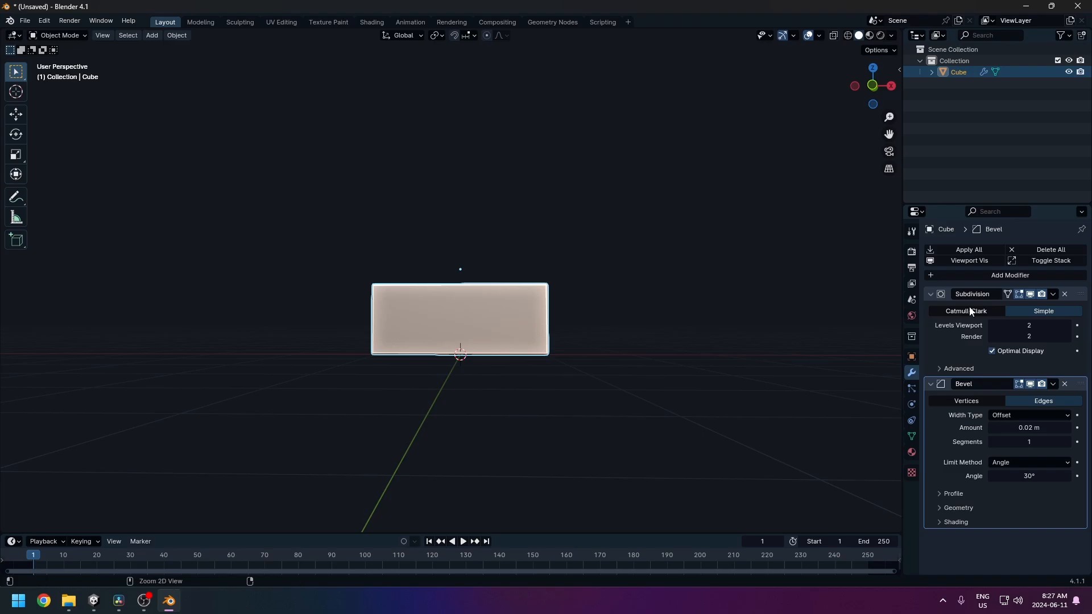
pyautogui.hotkey('ctrl', 'a')
pyautogui.hotkey('ctrl', 'a')
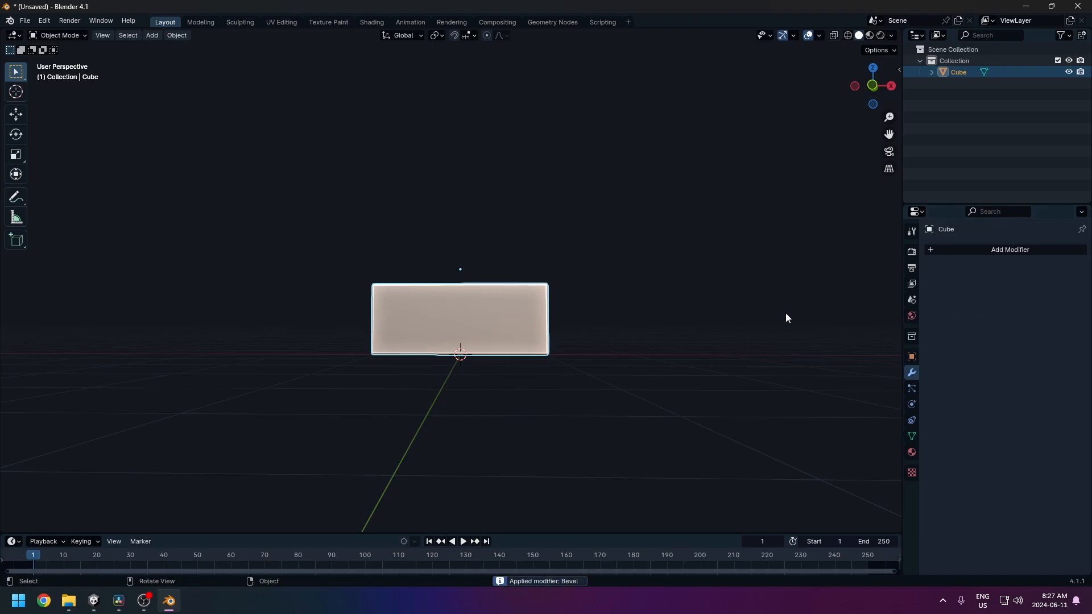
# Examine the brick's applied subdivisions and bevelled edges in Edit Mode, and return to Object Mode.
pyautogui.scroll(2, 544, 363)
pyautogui.press('Tab')
pyautogui.moveTo(546, 333); pyautogui.dragTo(563, 383, button='middle')
pyautogui.moveTo(505, 354); pyautogui.dragTo(469, 308, button='middle')
pyautogui.click(640, 375)
pyautogui.press('Tab')
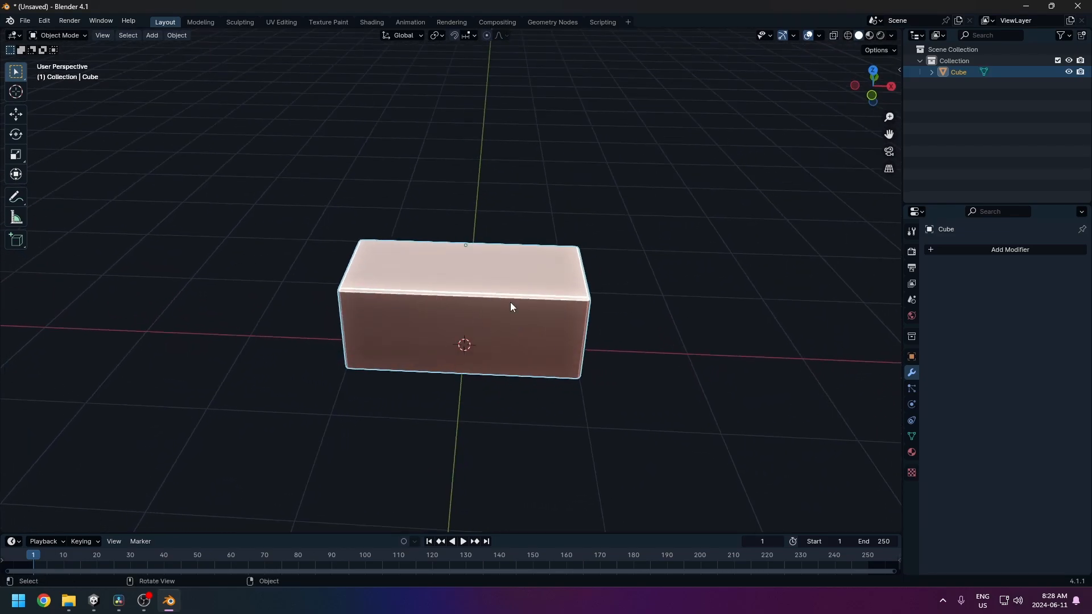
# Randomize all of the brick's vertices in Edit Mode with an amount of 0.03 m, and return to Object Mode.
pyautogui.press('Tab')
pyautogui.moveTo(605, 351); pyautogui.dragTo(598, 320, button='middle')
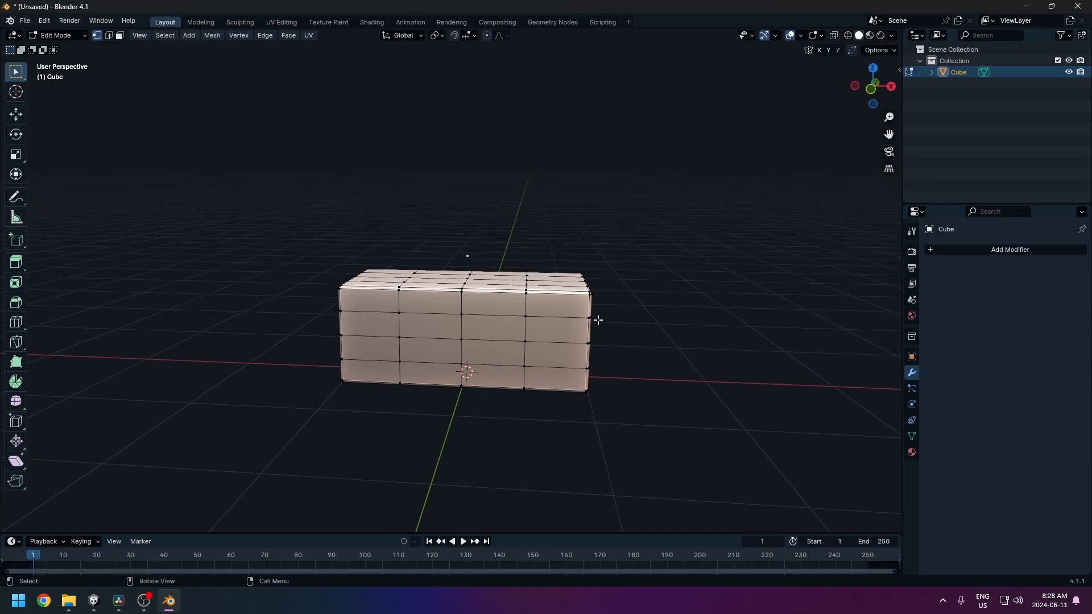
pyautogui.press('a')
pyautogui.rightClick(562, 329)
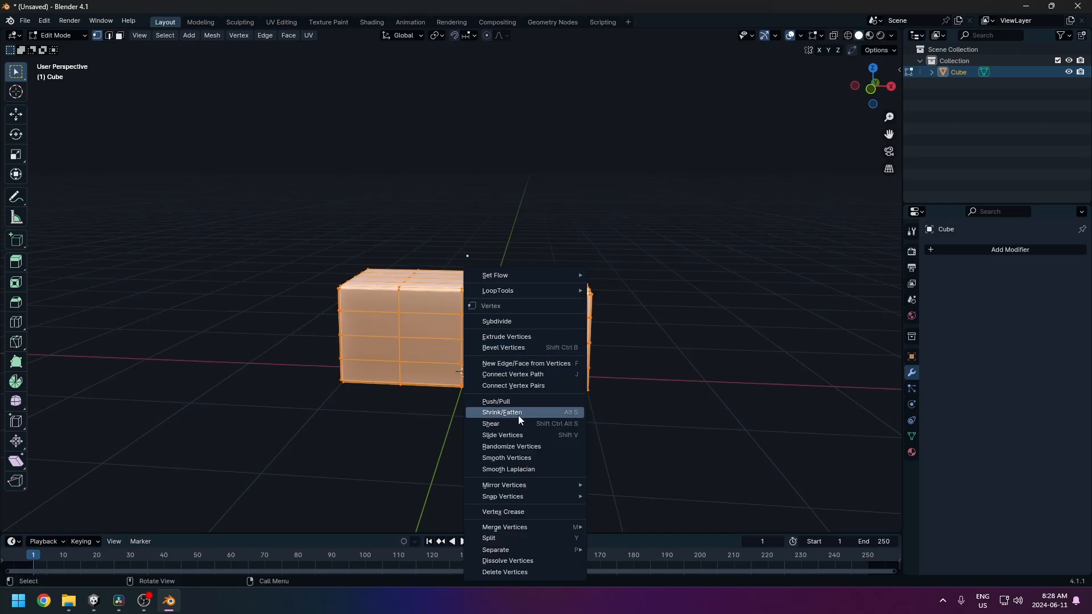
pyautogui.click(509, 447)
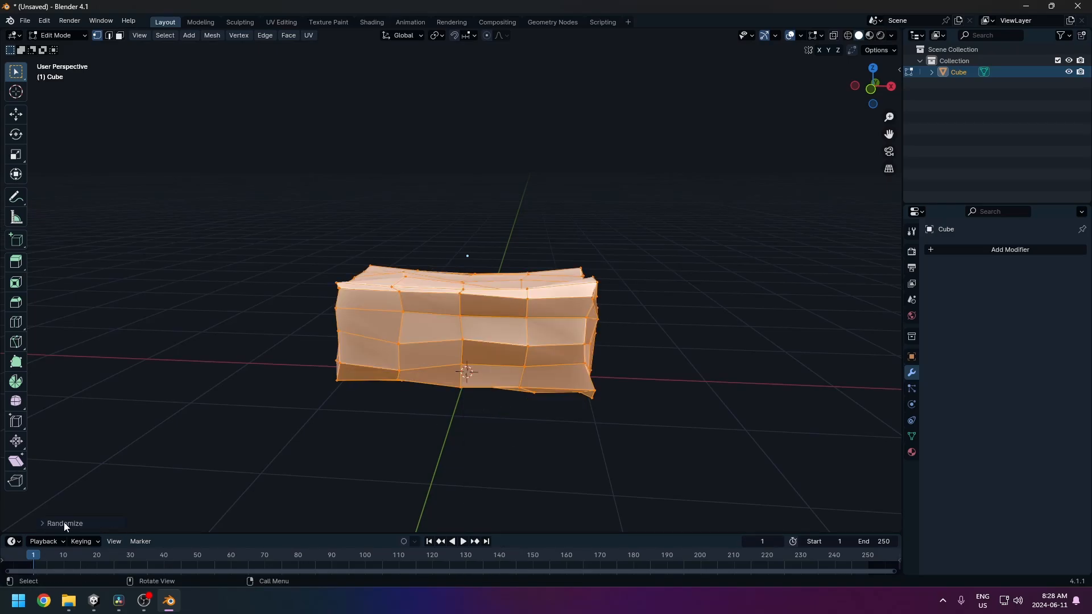
pyautogui.click(40, 523)
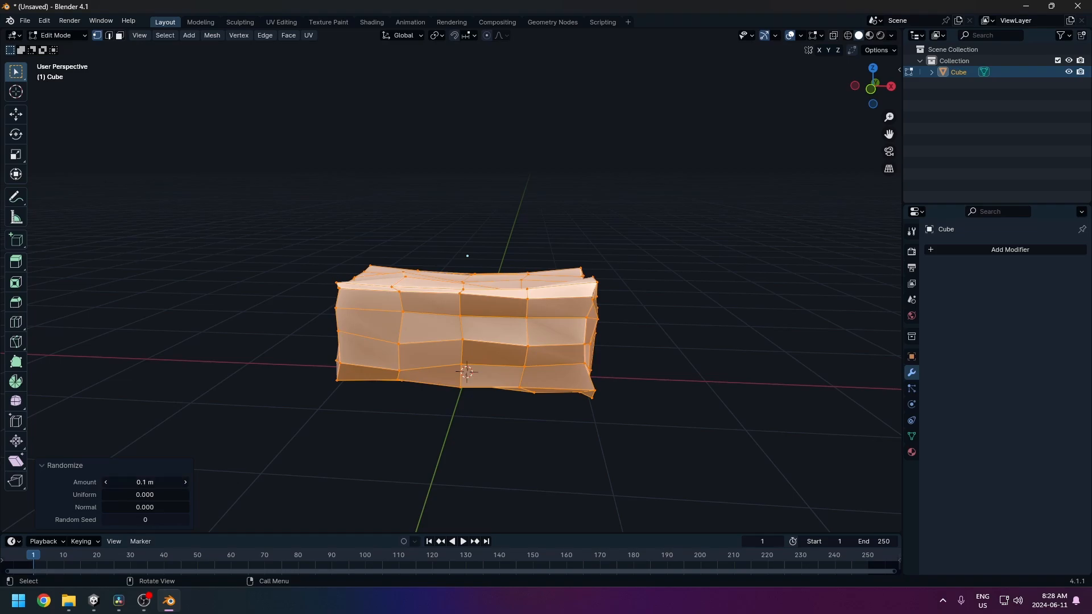
pyautogui.moveTo(136, 483); pyautogui.dragTo(96, 482)
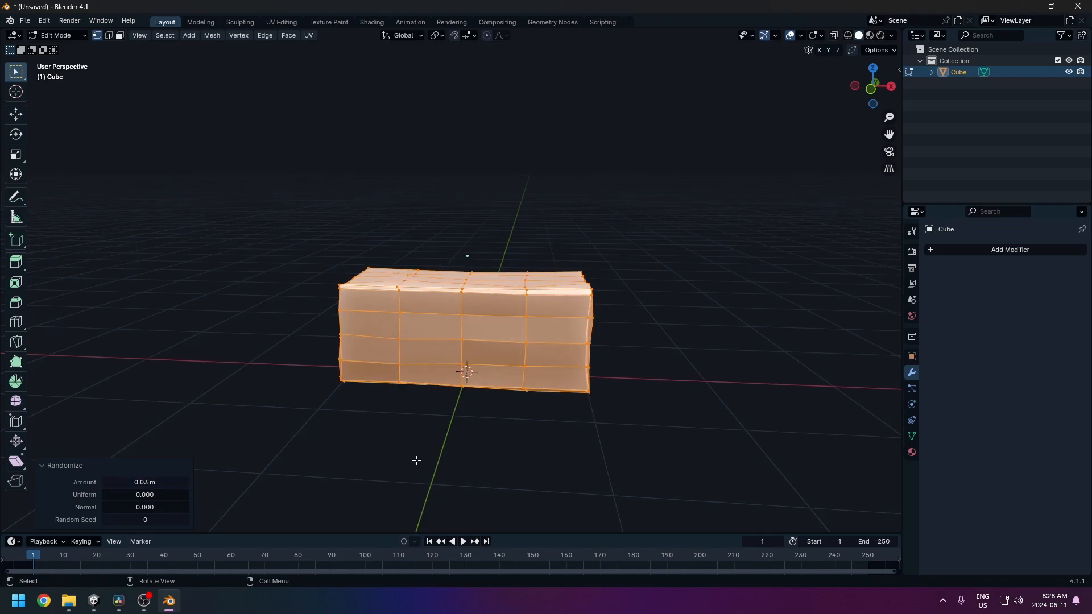
pyautogui.press('Tab')
pyautogui.moveTo(576, 410); pyautogui.dragTo(527, 368, button='middle')
pyautogui.moveTo(523, 329)
pyautogui.keyDown('shift'); pyautogui.mouseDown(button='middle')
pyautogui.moveTo(513, 287)
pyautogui.moveTo(476, 275)
pyautogui.moveTo(508, 284)
pyautogui.moveTo(519, 431)
pyautogui.moveTo(512, 378)
pyautogui.moveTo(541, 312)
pyautogui.moveTo(511, 329)
pyautogui.moveTo(520, 388)
pyautogui.moveTo(586, 362)
pyautogui.moveTo(520, 340)
pyautogui.moveTo(580, 384)
pyautogui.moveTo(529, 369)
pyautogui.moveTo(570, 353)
pyautogui.moveTo(580, 394)
pyautogui.moveTo(518, 331)
pyautogui.mouseUp(button='middle'); pyautogui.keyUp('shift')
pyautogui.scroll(-3, 514, 287)
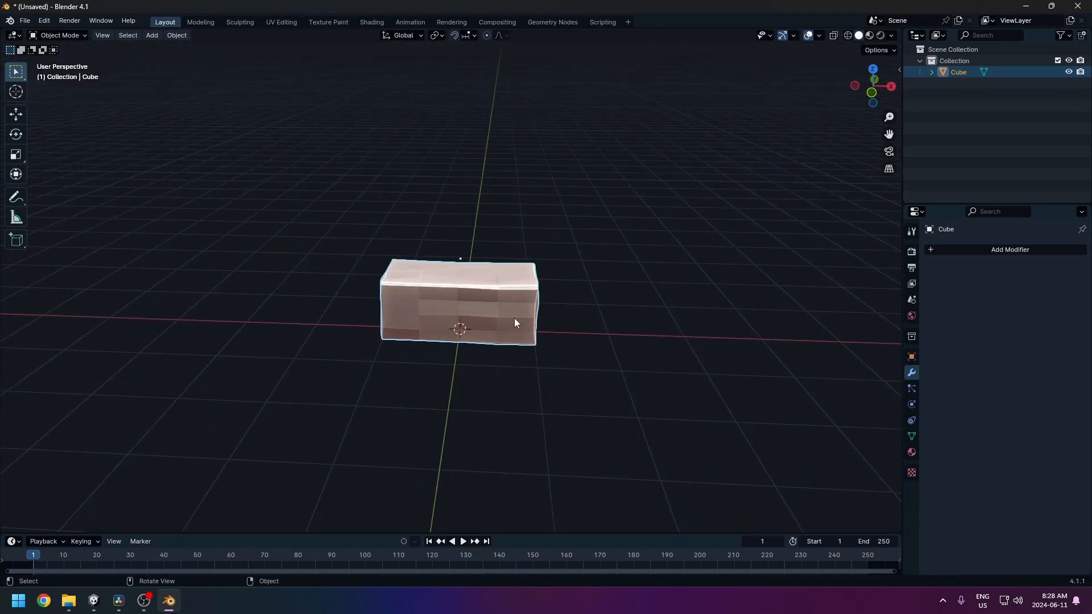
pyautogui.press('Tab')
pyautogui.press('Tab')
pyautogui.scroll(-2, 571, 368)
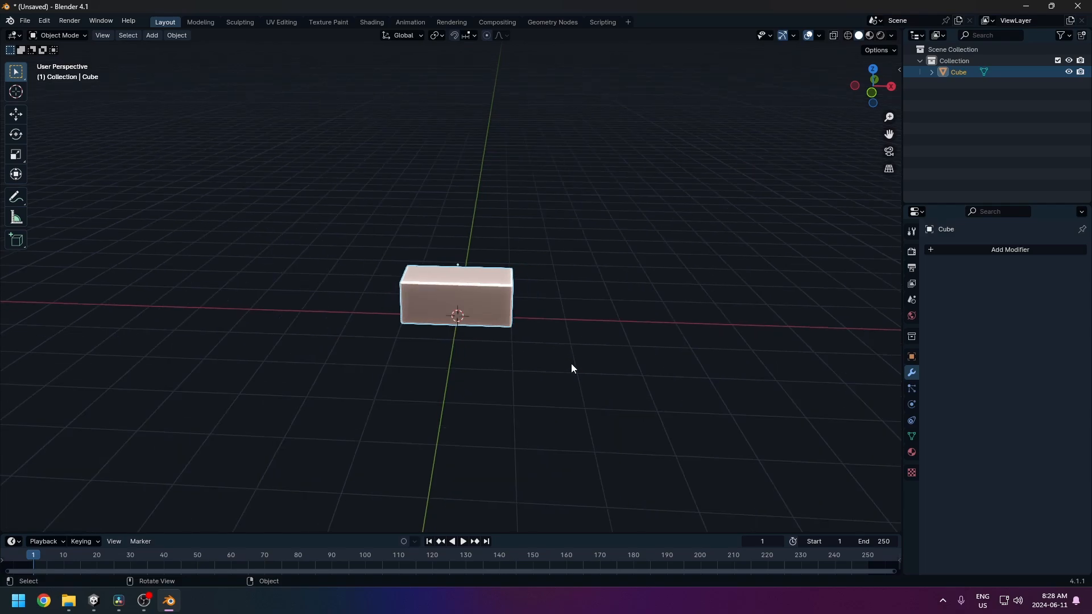
# Add an Array modifier to the brick.
pyautogui.keyDown('shift'); pyautogui.moveTo(572, 368); pyautogui.dragTo(466, 318, button='middle'); pyautogui.keyUp('shift')
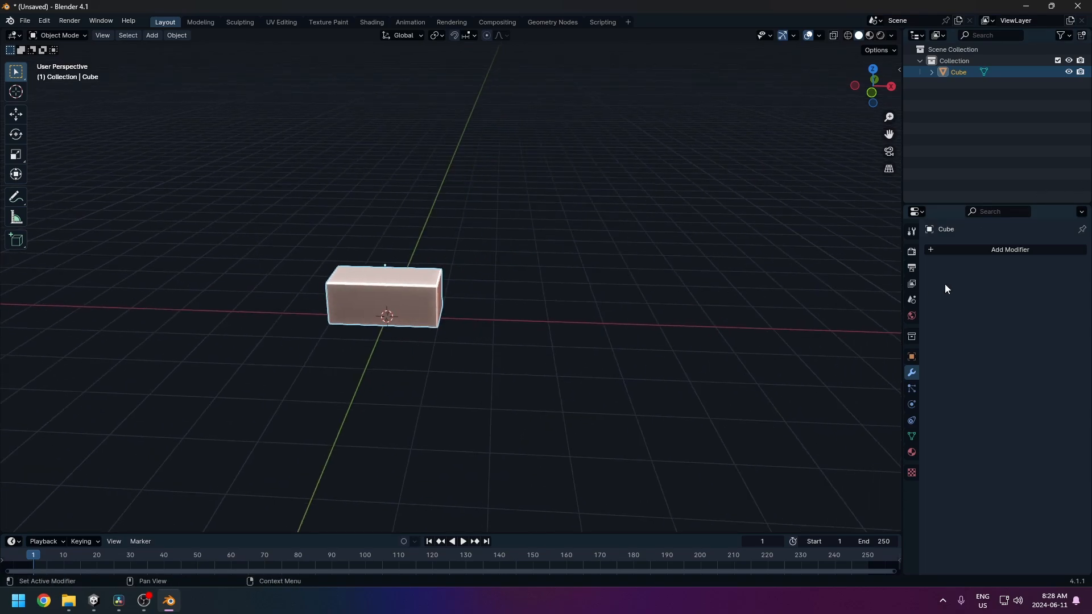
pyautogui.click(1002, 254)
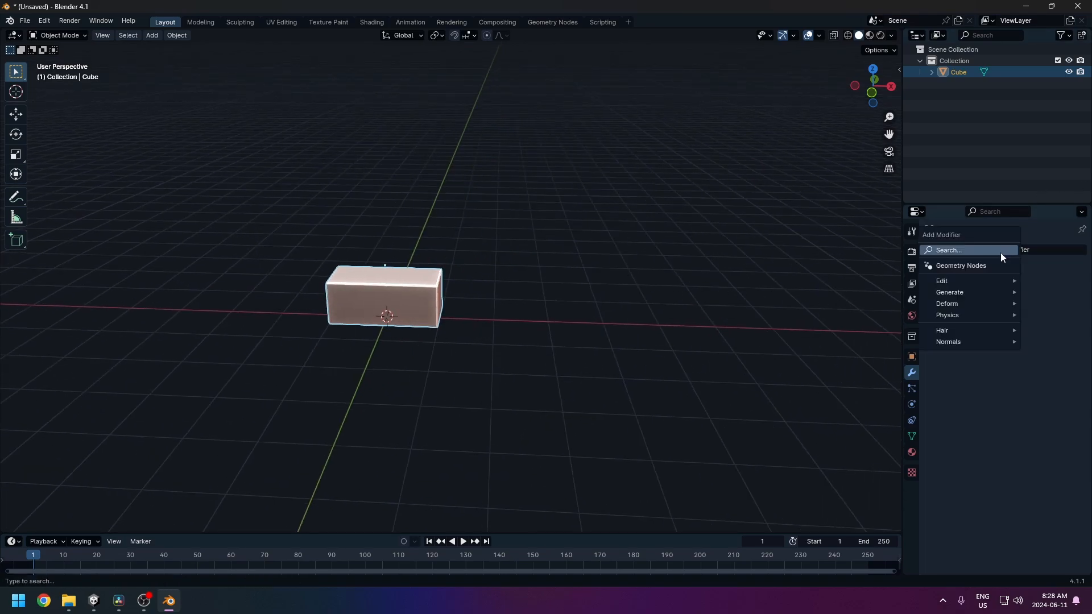
pyautogui.write('array')
pyautogui.press('Return')
pyautogui.moveTo(683, 353); pyautogui.dragTo(486, 298, button='middle')
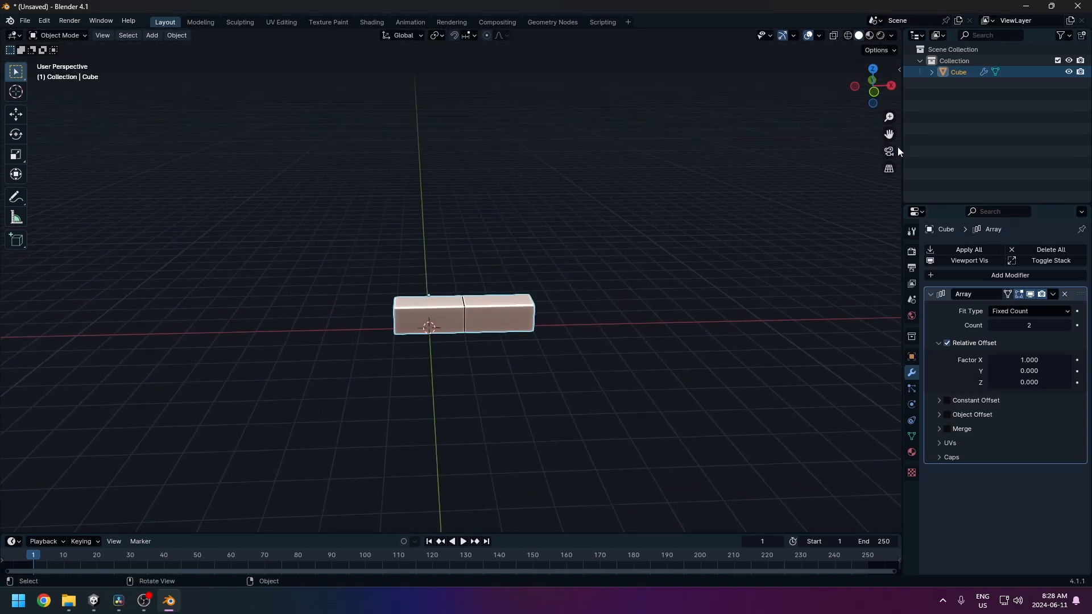
pyautogui.moveTo(692, 247); pyautogui.dragTo(589, 353, button='middle')
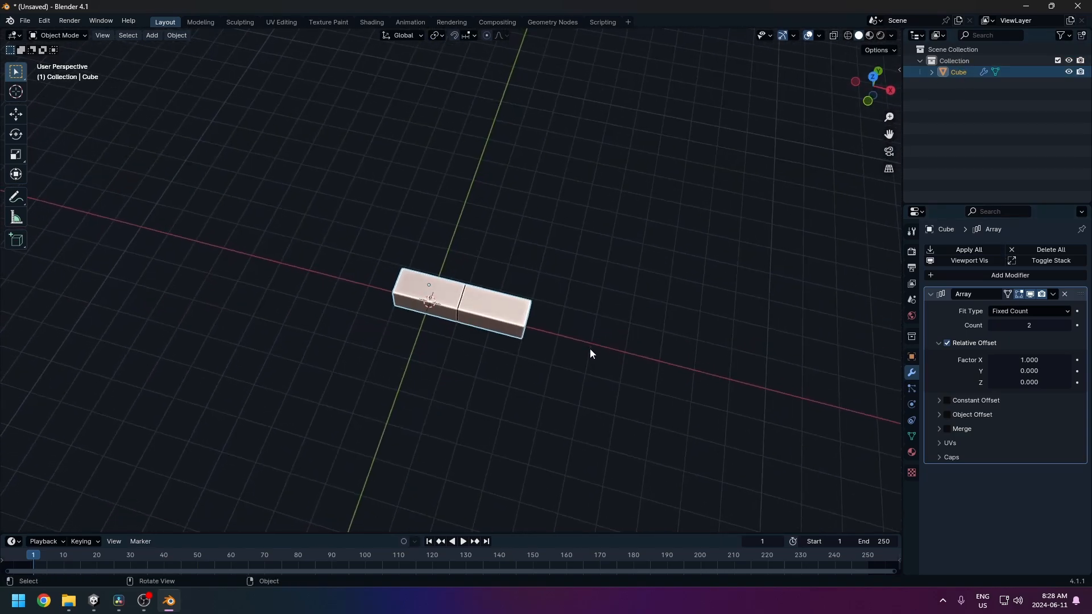
pyautogui.moveTo(422, 329); pyautogui.dragTo(475, 301, button='middle')
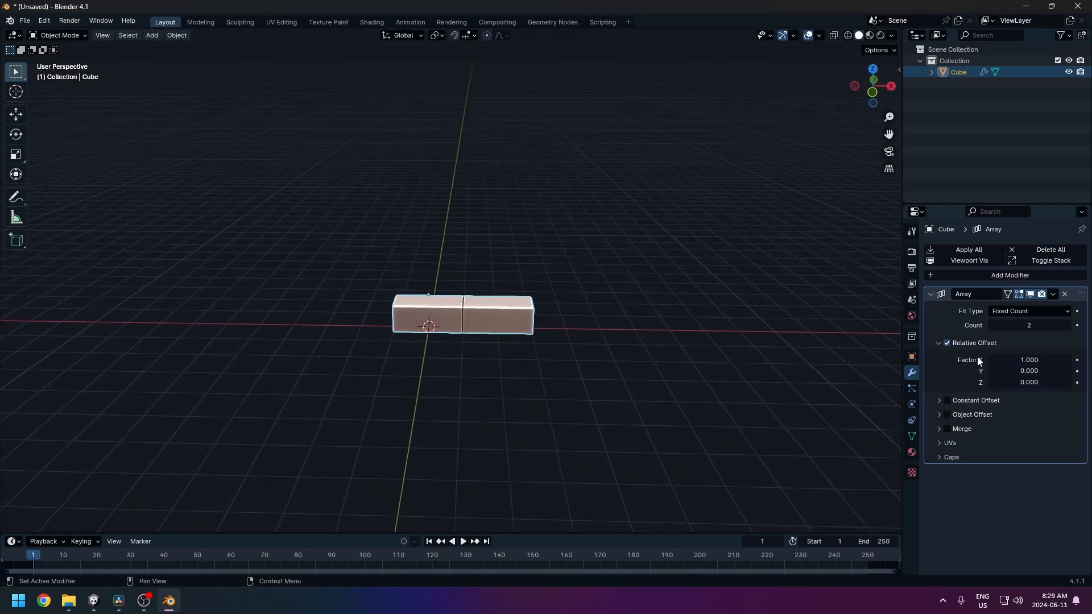
# Set the Array's relative offset to 0 on X and 1 on Y.
pyautogui.click(1022, 361)
pyautogui.write('1.00')
pyautogui.press('Return')
pyautogui.click(1025, 372)
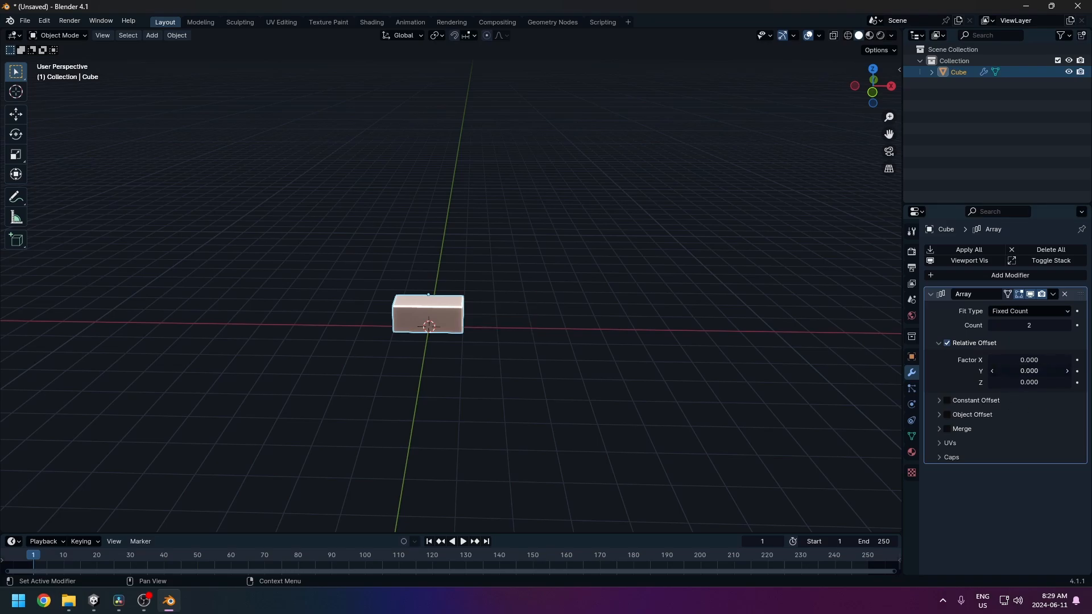
pyautogui.write('1')
pyautogui.press('Return')
pyautogui.moveTo(441, 282); pyautogui.dragTo(431, 227, button='middle')
# Return the Array's relative offset to 0 on Y and 1 on X.
pyautogui.click(1019, 371)
pyautogui.write('1.0')
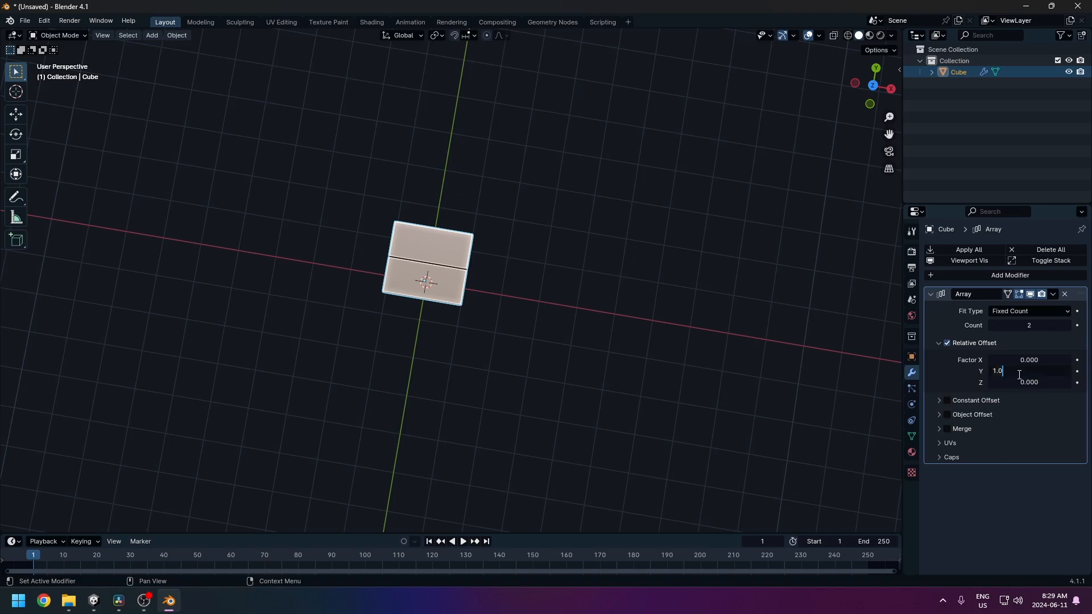
pyautogui.press('Return')
pyautogui.click(1027, 360)
pyautogui.write('1')
pyautogui.press('Return')
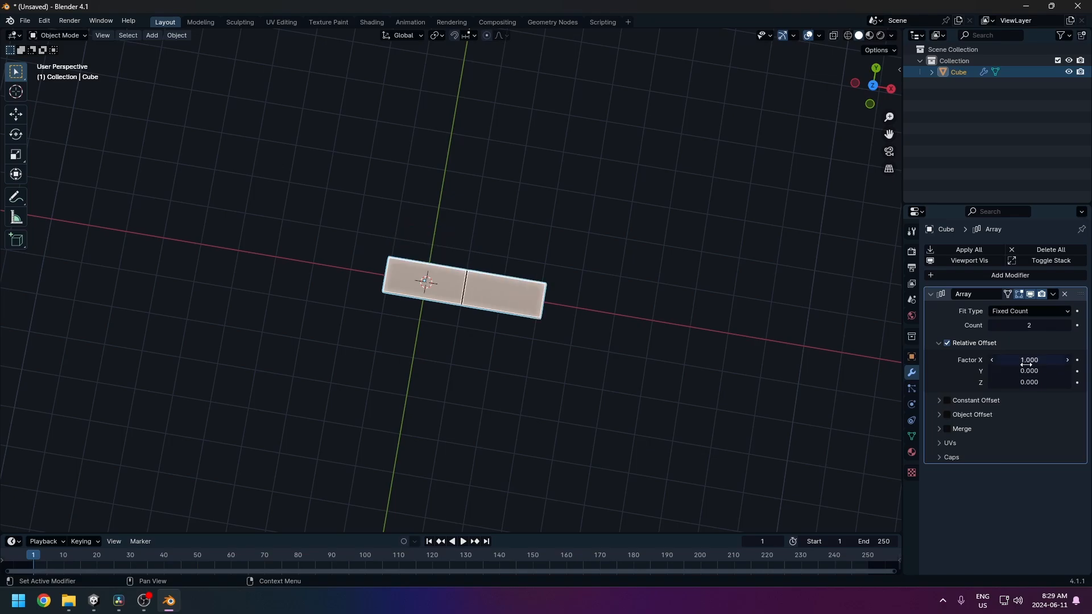
# Raise the Array's count to 10 to form a row of bricks along X.
pyautogui.moveTo(651, 346); pyautogui.dragTo(819, 292, button='middle')
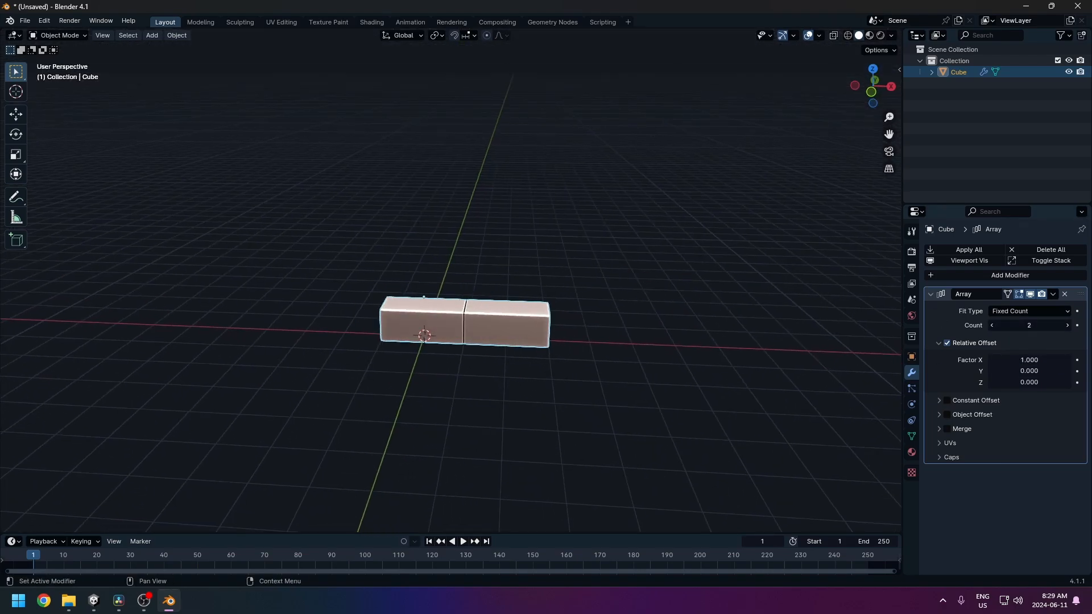
pyautogui.moveTo(1030, 326); pyautogui.dragTo(1064, 325)
pyautogui.scroll(-5, 685, 402)
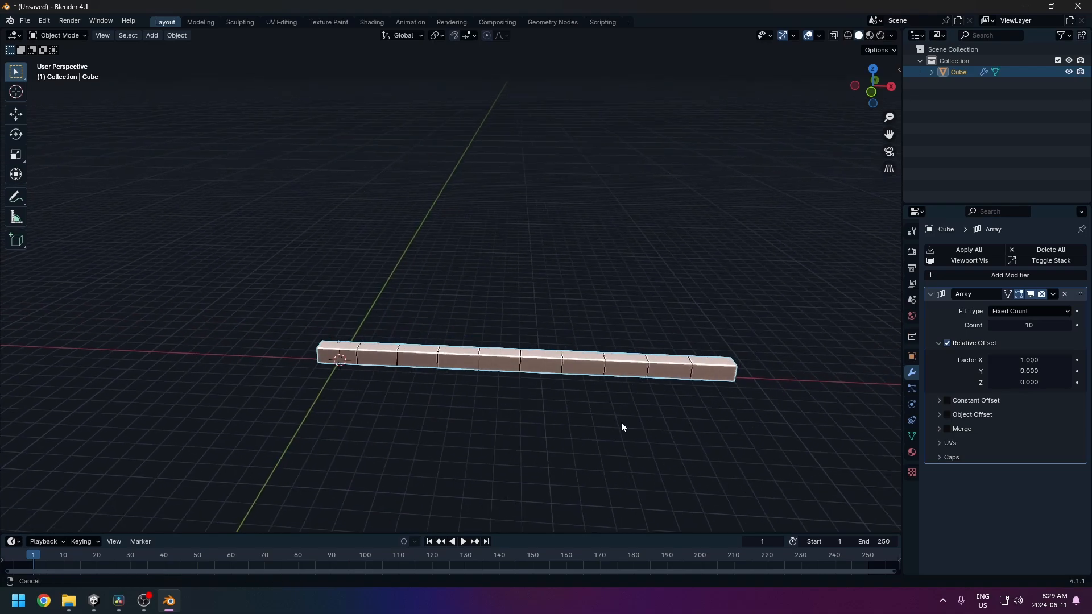
# Add a second Array modifier to the row of bricks.
pyautogui.click(998, 276)
pyautogui.click(994, 274)
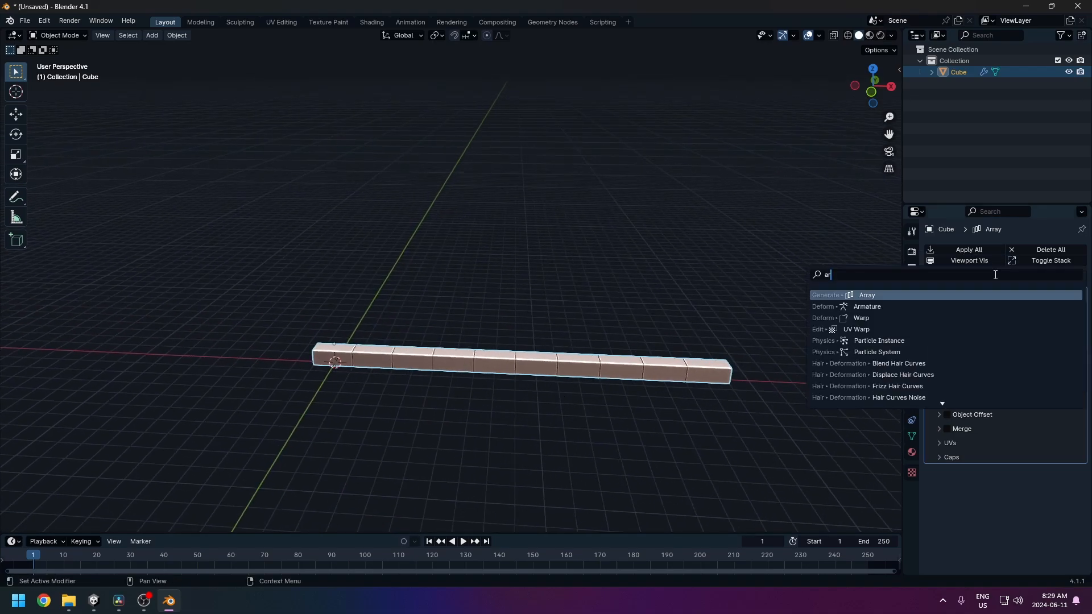
pyautogui.press('Return')
pyautogui.scroll(-3, 984, 501)
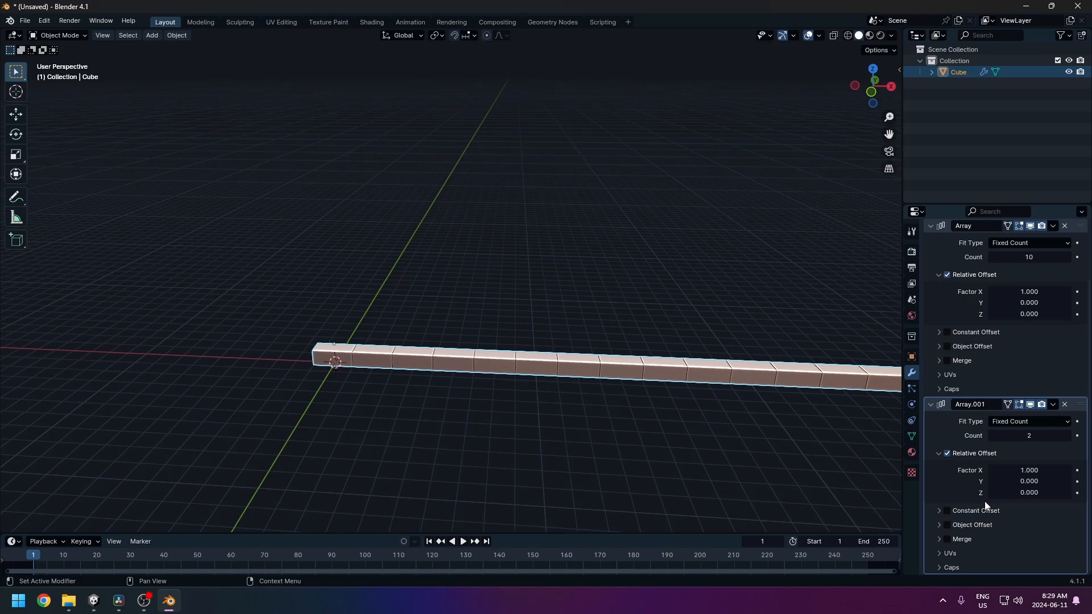
# Give the second Array a relative offset of 0 on X and 1 on Z, with a count of 7.
pyautogui.click(1017, 470)
pyautogui.write('1.0')
pyautogui.press('BackSpace')
pyautogui.press('BackSpace')
pyautogui.press('BackSpace')
pyautogui.write('0')
pyautogui.click(1031, 493)
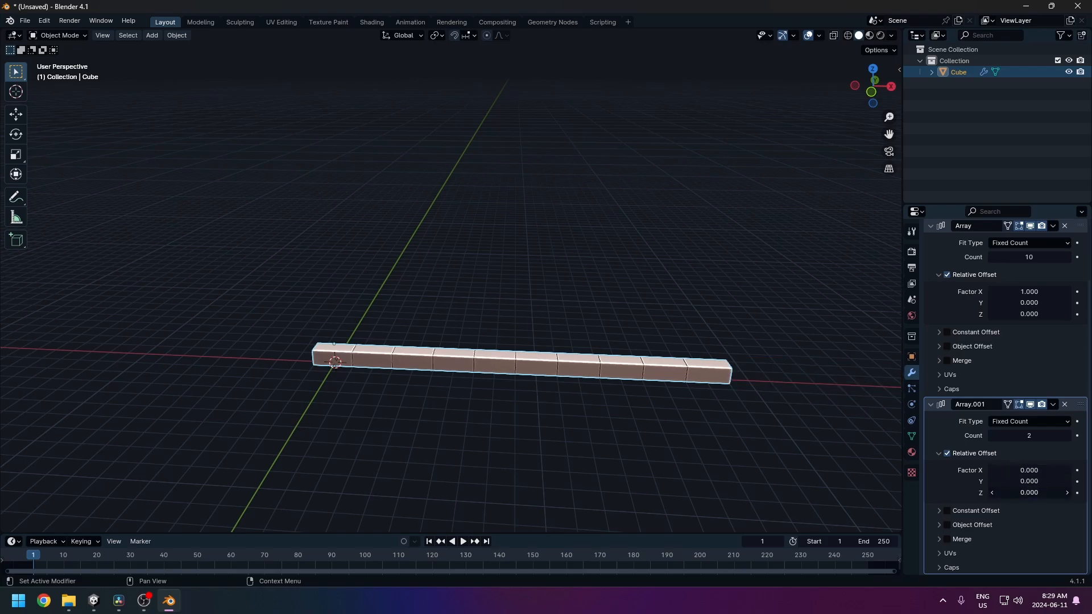
pyautogui.write('1')
pyautogui.press('Return')
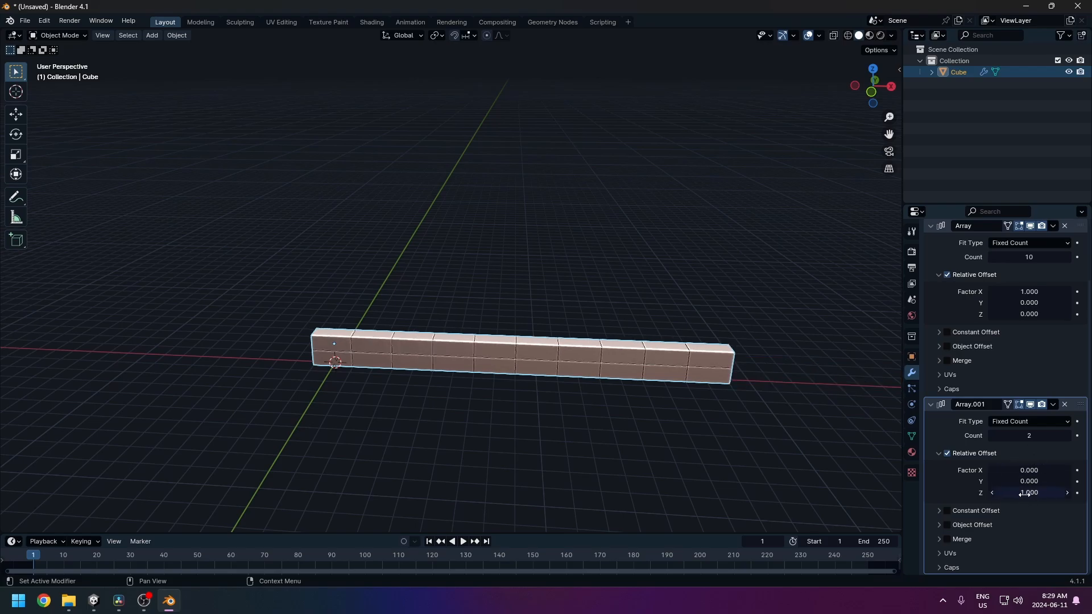
pyautogui.moveTo(1018, 435); pyautogui.dragTo(1067, 436)
pyautogui.moveTo(478, 438); pyautogui.dragTo(801, 306, button='middle')
# Apply both Array modifiers to the brick wall's mesh.
pyautogui.scroll(3, 943, 292)
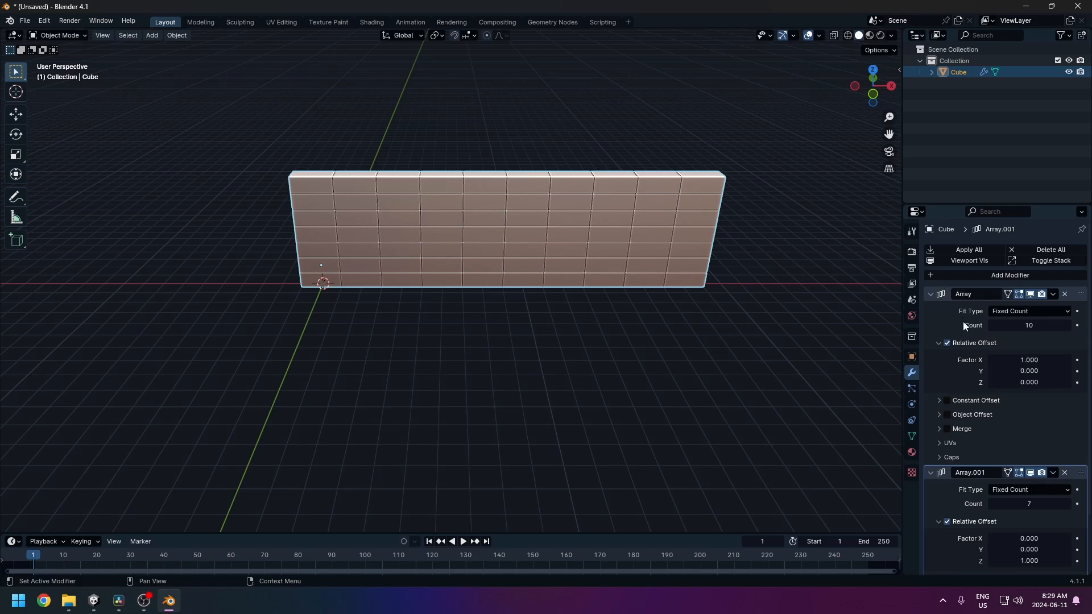
pyautogui.hotkey('ctrl', 'a')
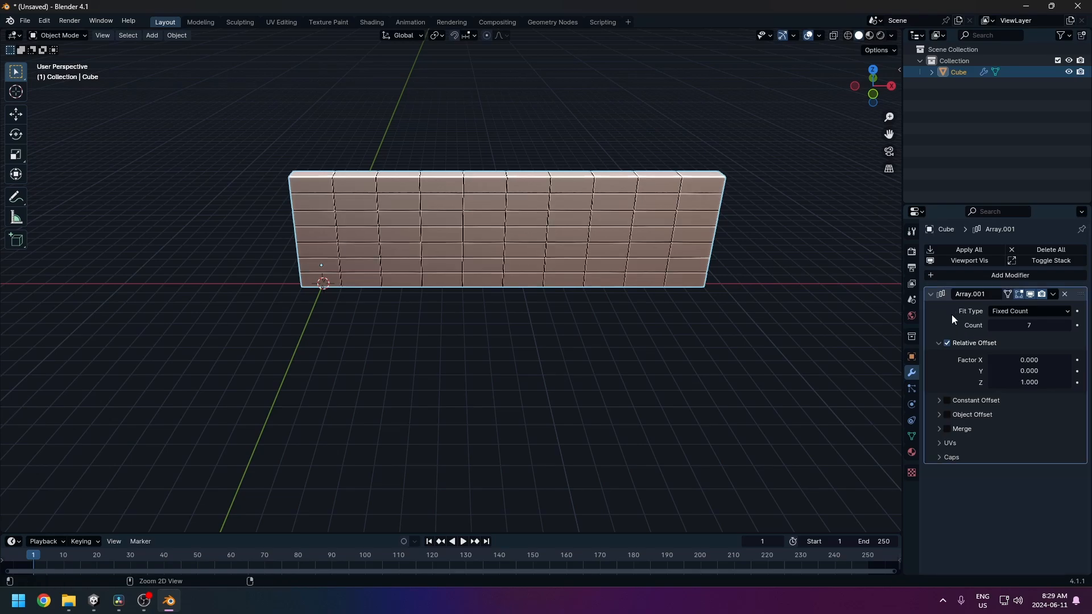
pyautogui.hotkey('ctrl', 'a')
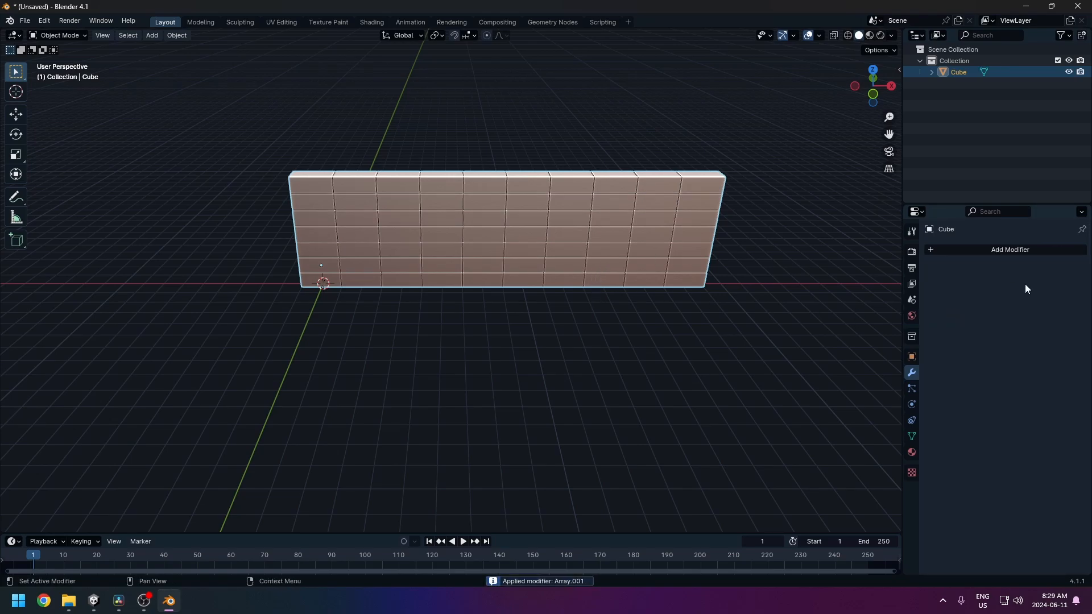
# Separate the wall's mesh by loose parts into individual bricks in Edit Mode, and return to Object Mode.
pyautogui.press('Tab')
pyautogui.moveTo(602, 285); pyautogui.dragTo(569, 323, button='middle')
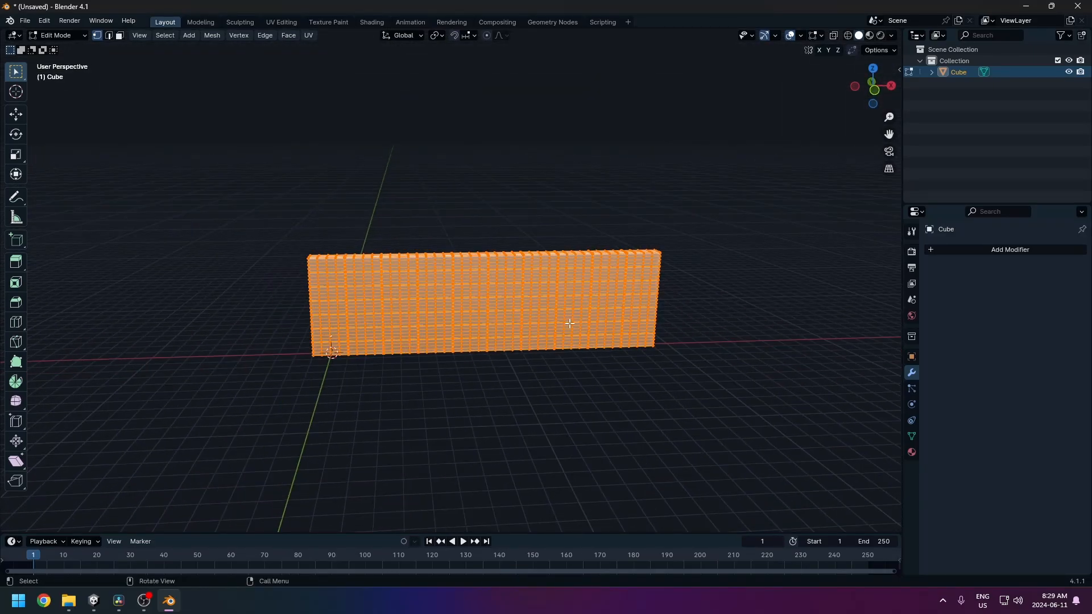
pyautogui.scroll(2, 503, 350)
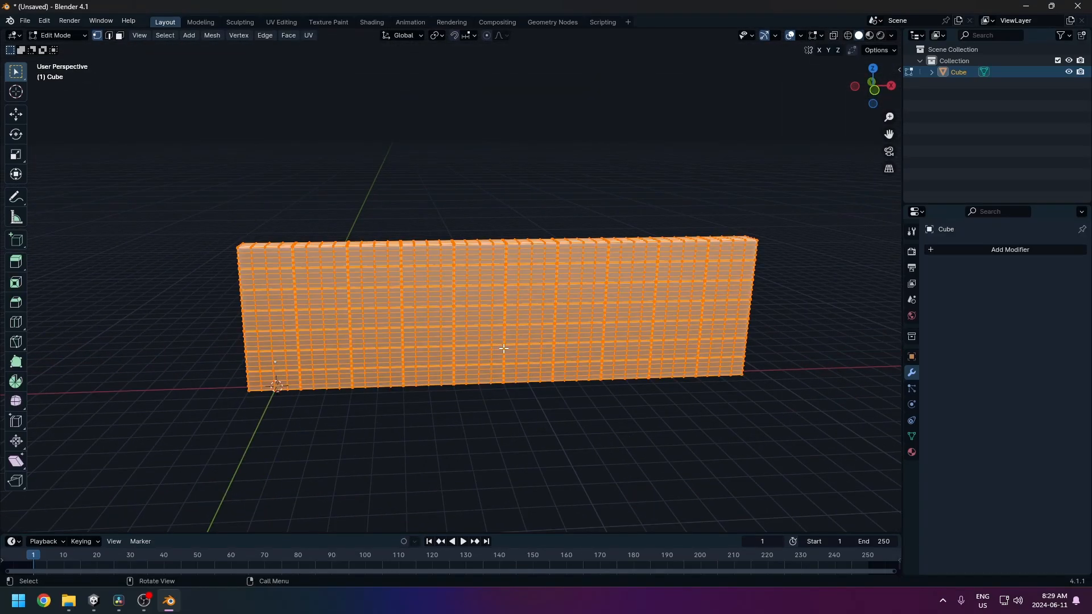
pyautogui.moveTo(584, 299); pyautogui.dragTo(569, 297, button='middle')
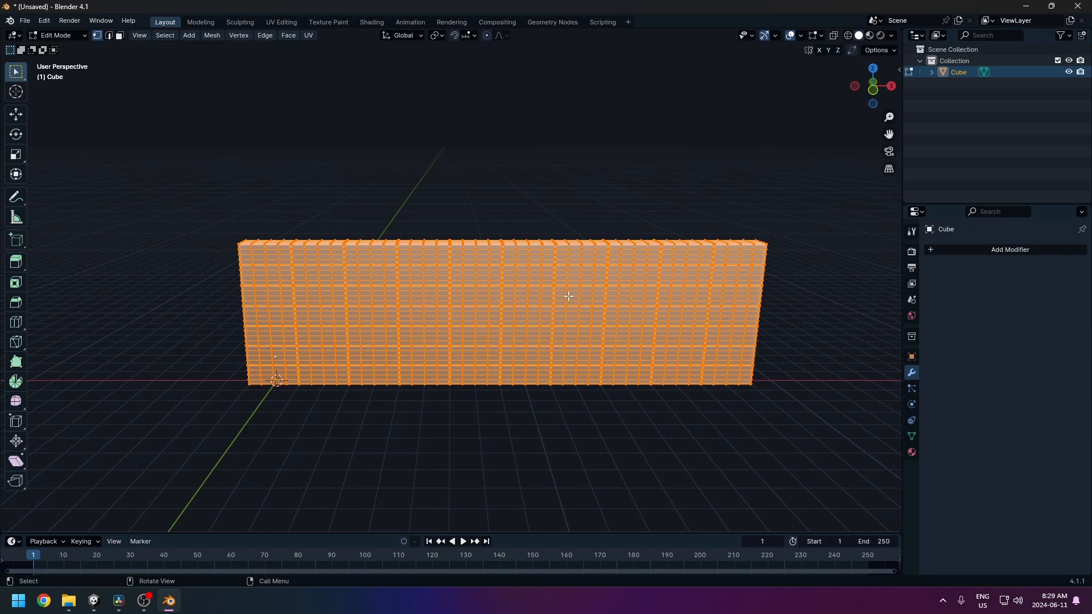
pyautogui.press('p')
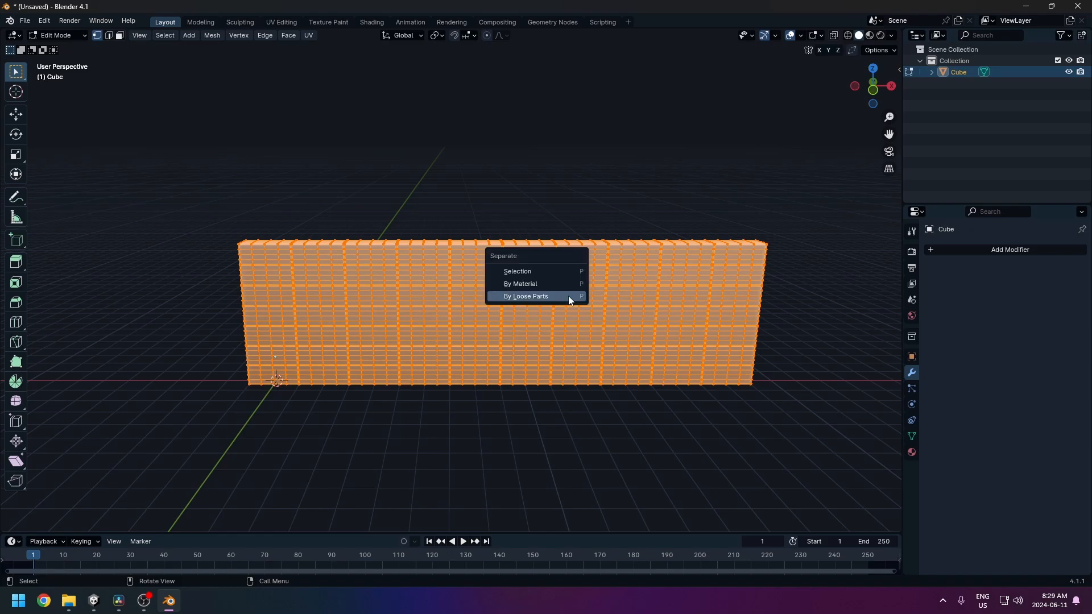
pyautogui.click(513, 298)
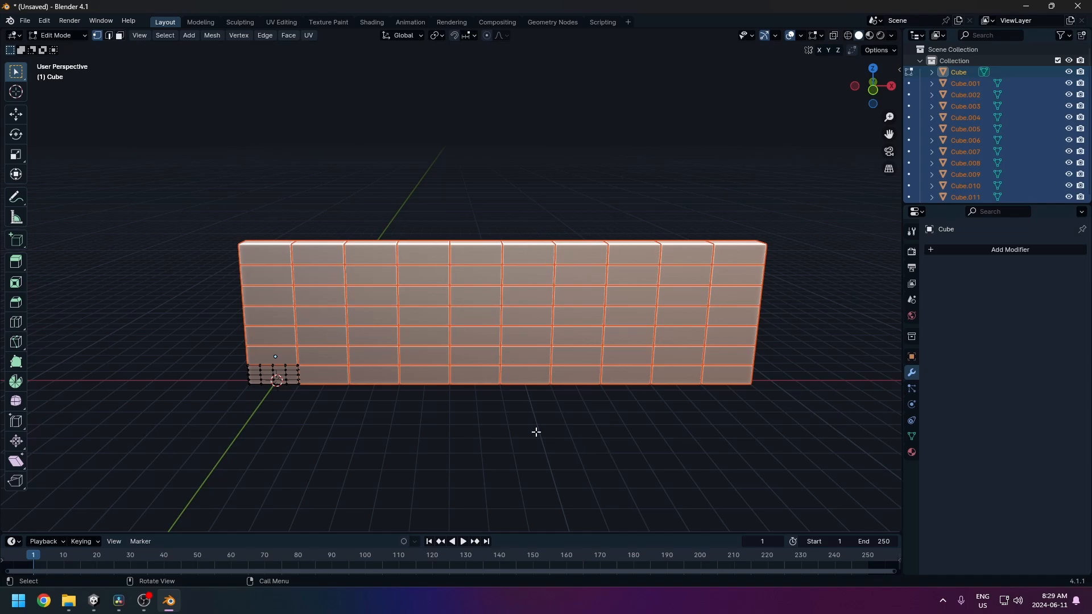
pyautogui.press('Tab')
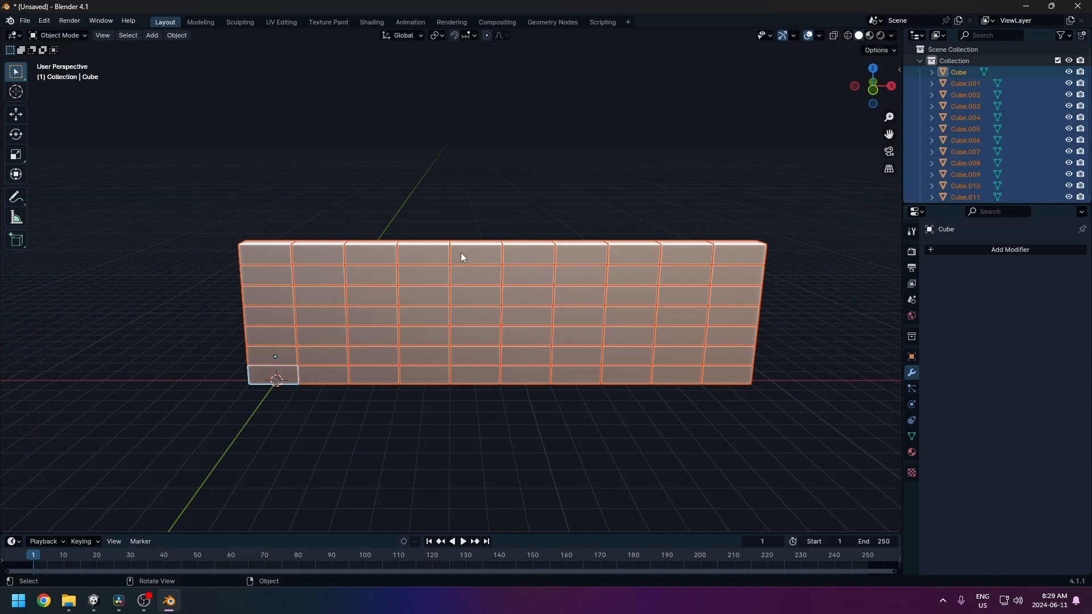
# In front view, select the second, fourth and sixth rows of bricks and move them about -0.705 m along X.
pyautogui.press('KP_1')
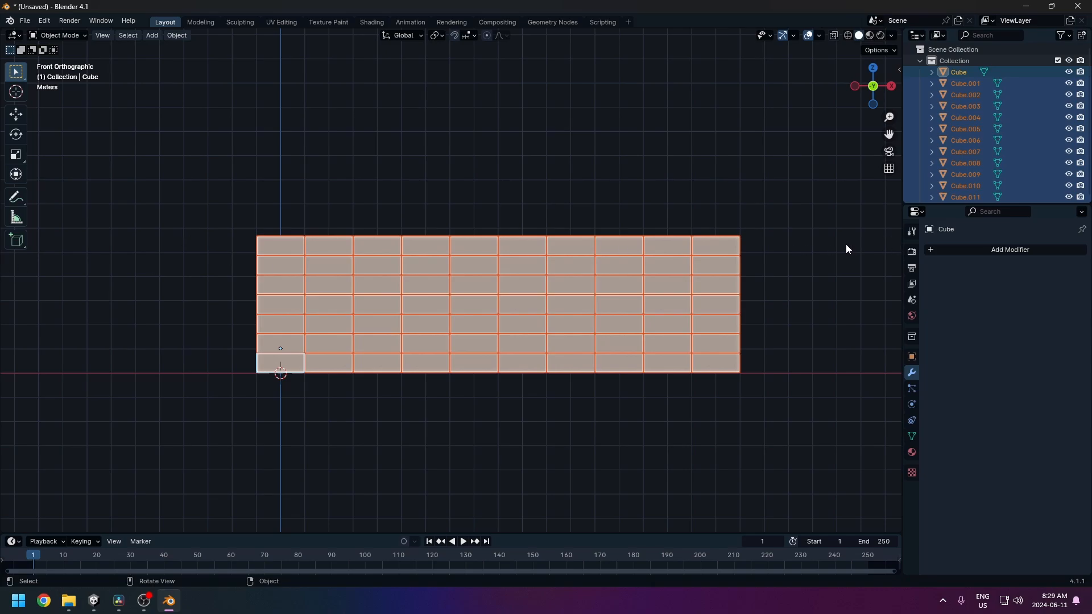
pyautogui.moveTo(771, 263); pyautogui.dragTo(248, 269)
pyautogui.moveTo(770, 304); pyautogui.dragTo(235, 310)
pyautogui.moveTo(772, 342); pyautogui.dragTo(231, 343)
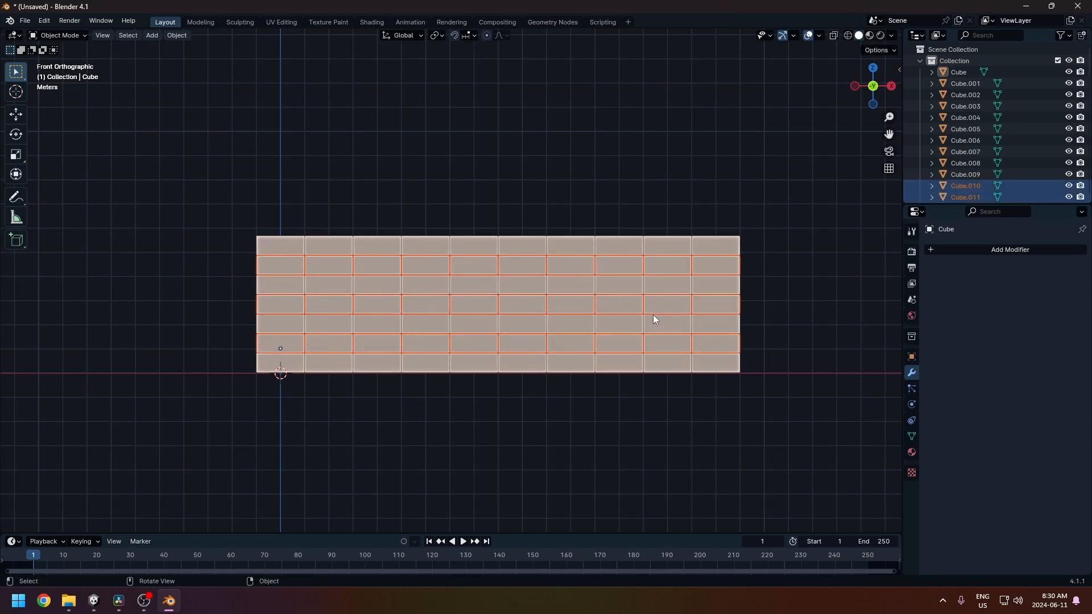
pyautogui.press('g')
pyautogui.press('x')
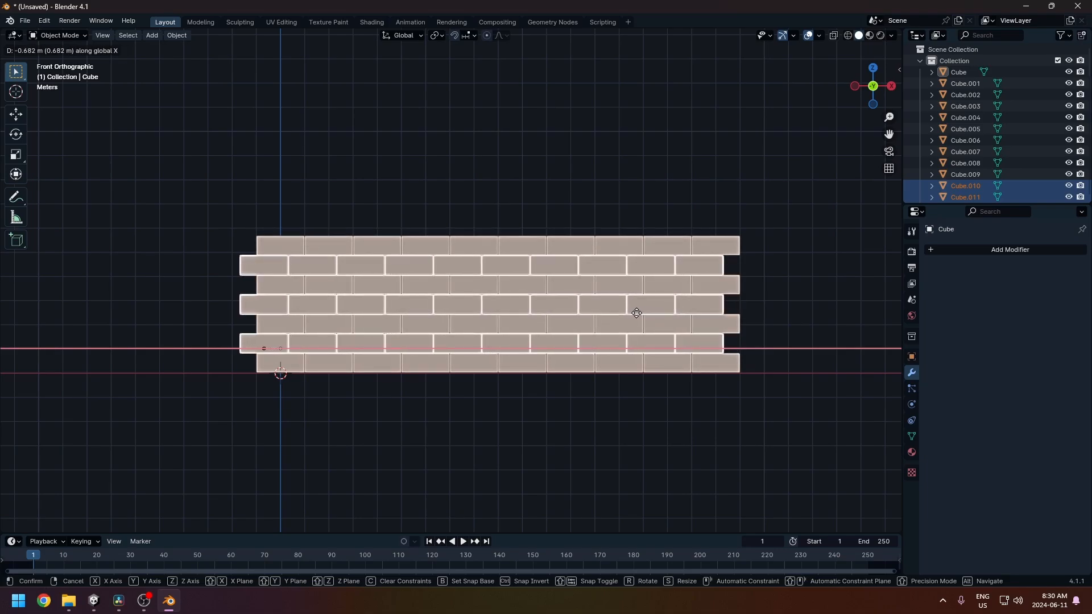
pyautogui.click(637, 313)
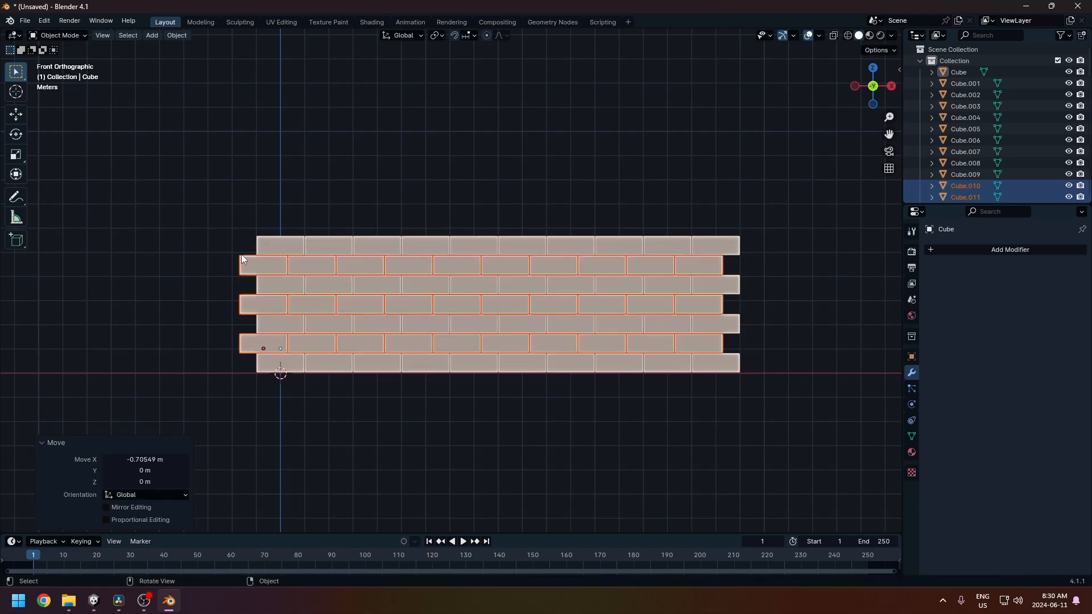
# Select all the bricks of the wall and enter Edit Mode for them together.
pyautogui.moveTo(245, 255); pyautogui.dragTo(390, 282, button='middle')
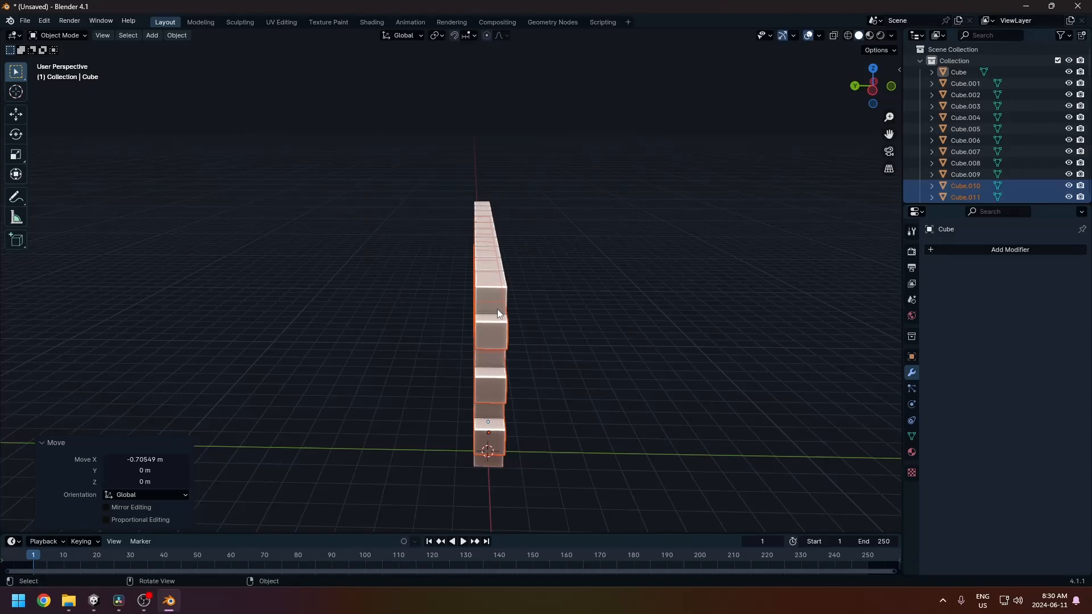
pyautogui.scroll(10, 489, 306)
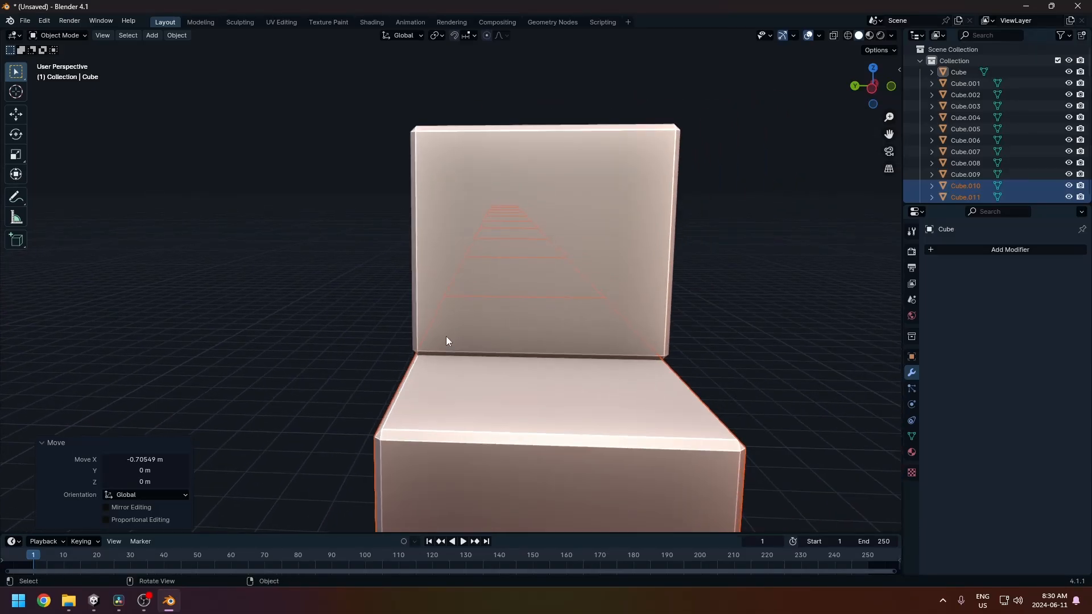
pyautogui.moveTo(535, 367); pyautogui.dragTo(391, 345, button='middle')
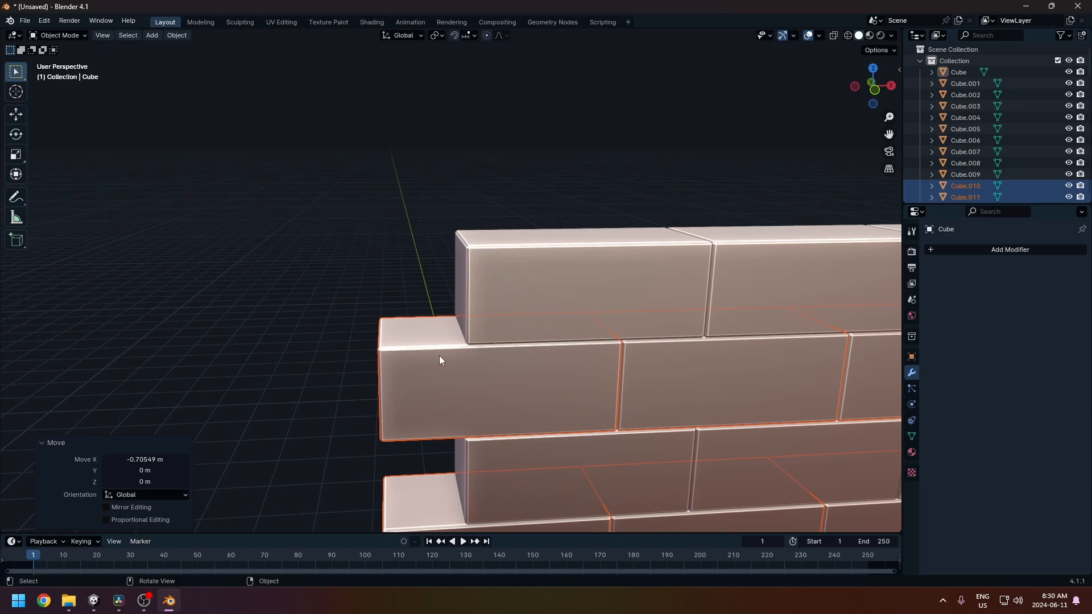
pyautogui.scroll(-10, 428, 354)
pyautogui.moveTo(673, 377); pyautogui.dragTo(526, 317, button='middle')
pyautogui.press('a')
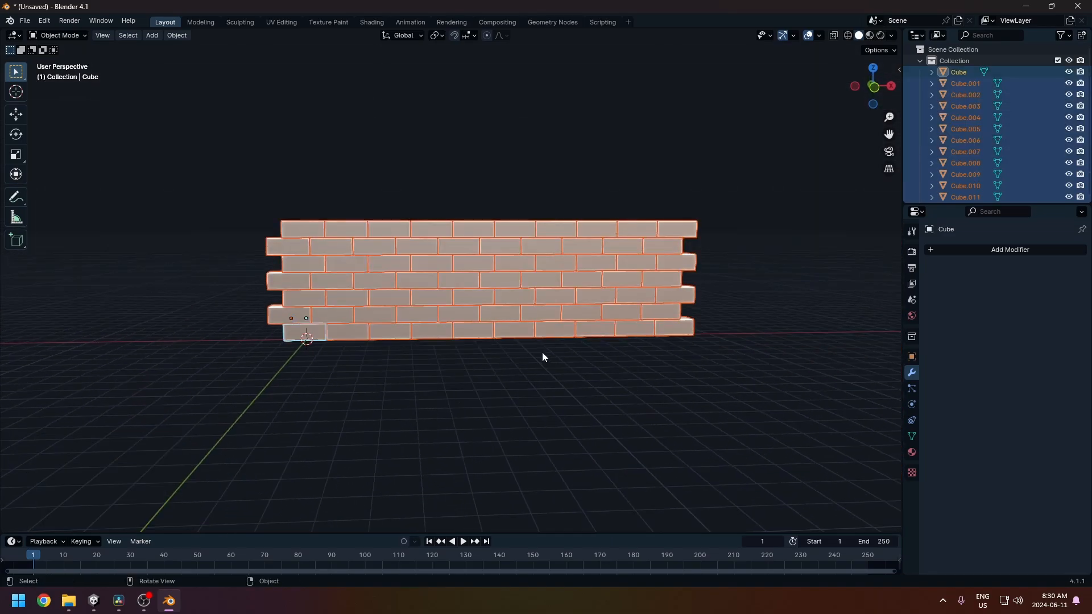
pyautogui.press('Tab')
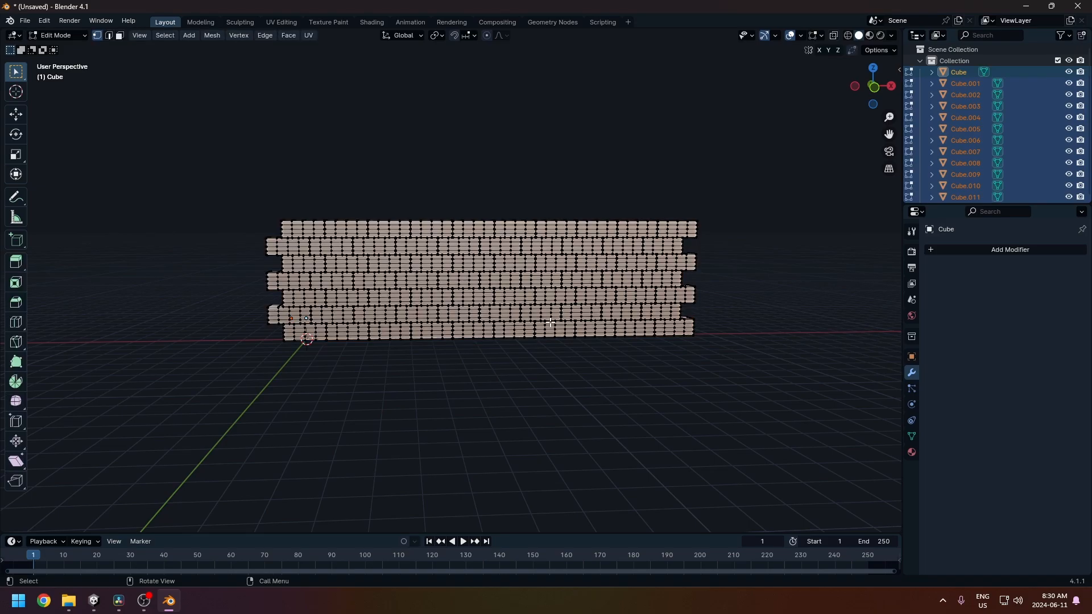
# Randomize the vertices of all the selected bricks by 0.02 m in Edit Mode, and return to Object Mode.
pyautogui.press('a')
pyautogui.moveTo(527, 289); pyautogui.dragTo(518, 326, button='middle')
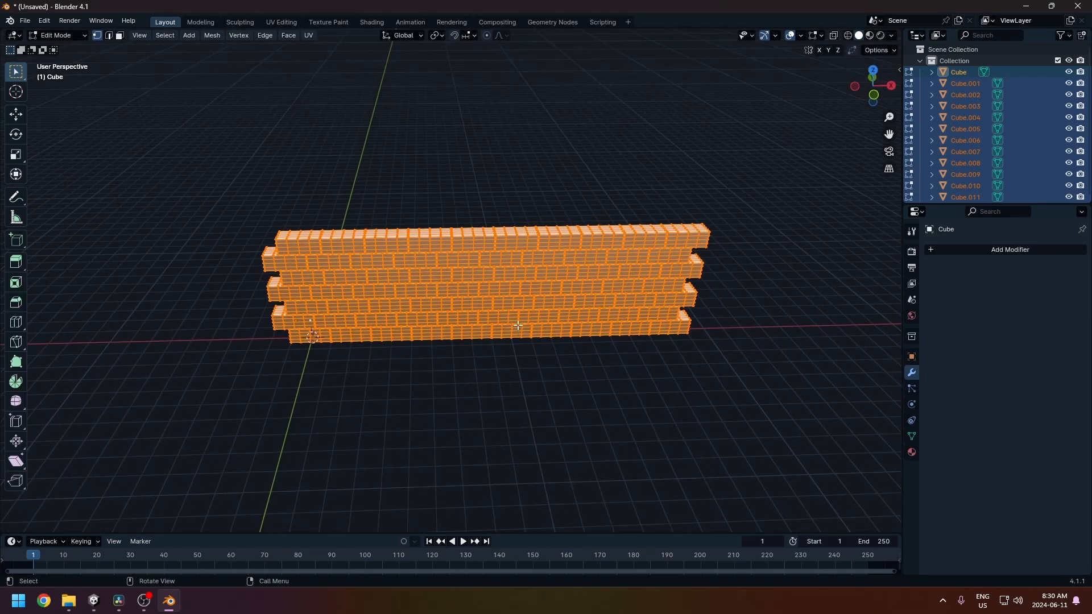
pyautogui.click(96, 36)
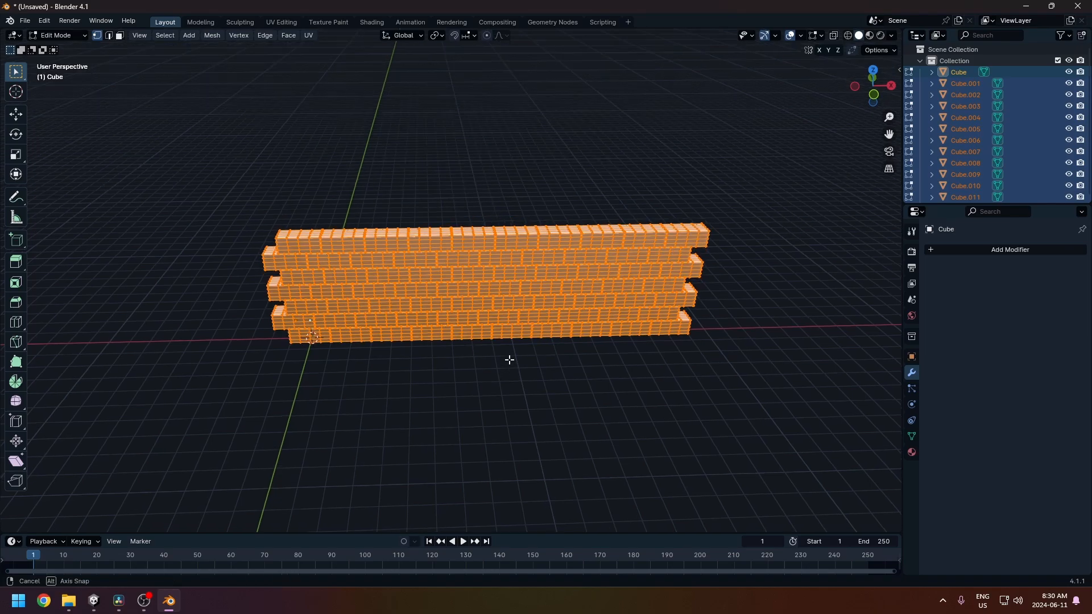
pyautogui.moveTo(510, 358); pyautogui.dragTo(487, 320, button='middle')
pyautogui.rightClick(487, 320)
pyautogui.click(465, 321)
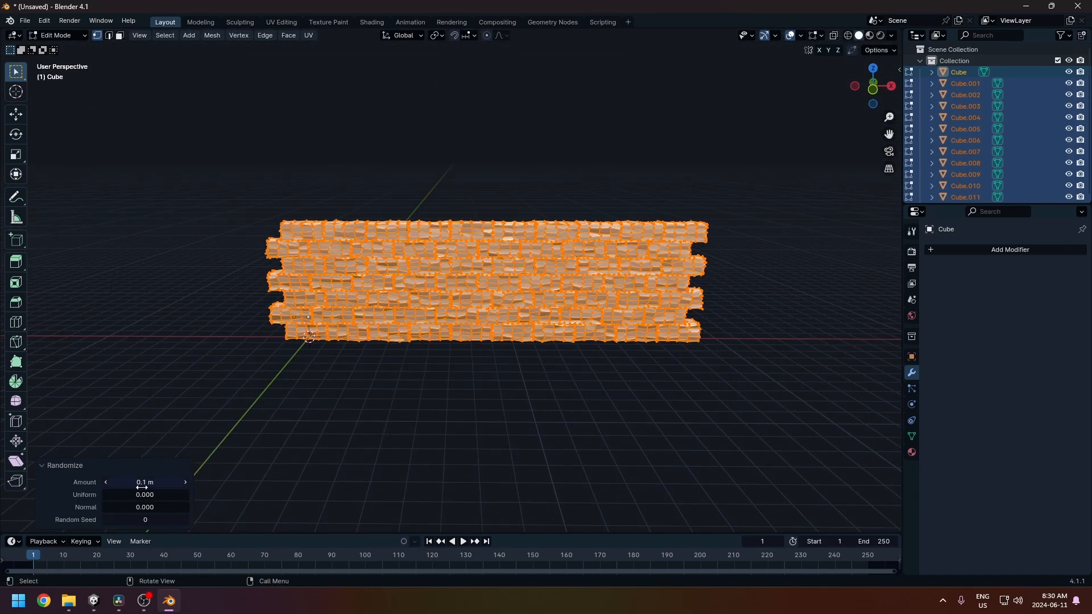
pyautogui.moveTo(145, 482); pyautogui.dragTo(128, 482)
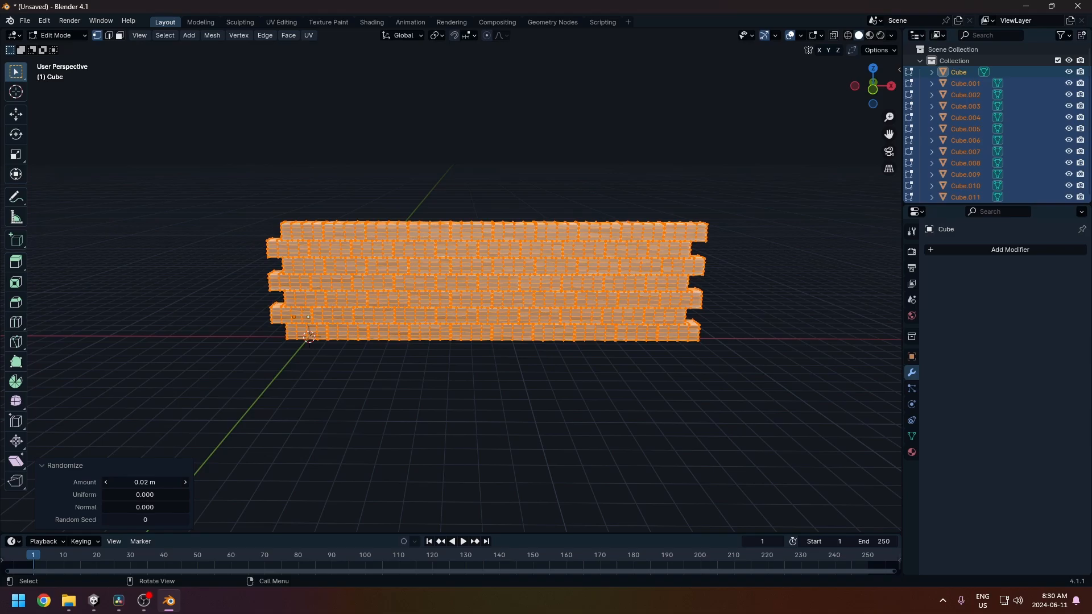
pyautogui.press('Tab')
pyautogui.moveTo(481, 344)
pyautogui.mouseDown(button='middle')
pyautogui.moveTo(463, 402)
pyautogui.moveTo(481, 380)
pyautogui.mouseUp(button='middle')
pyautogui.moveTo(354, 279); pyautogui.dragTo(395, 298, button='middle')
pyautogui.scroll(3, 390, 274)
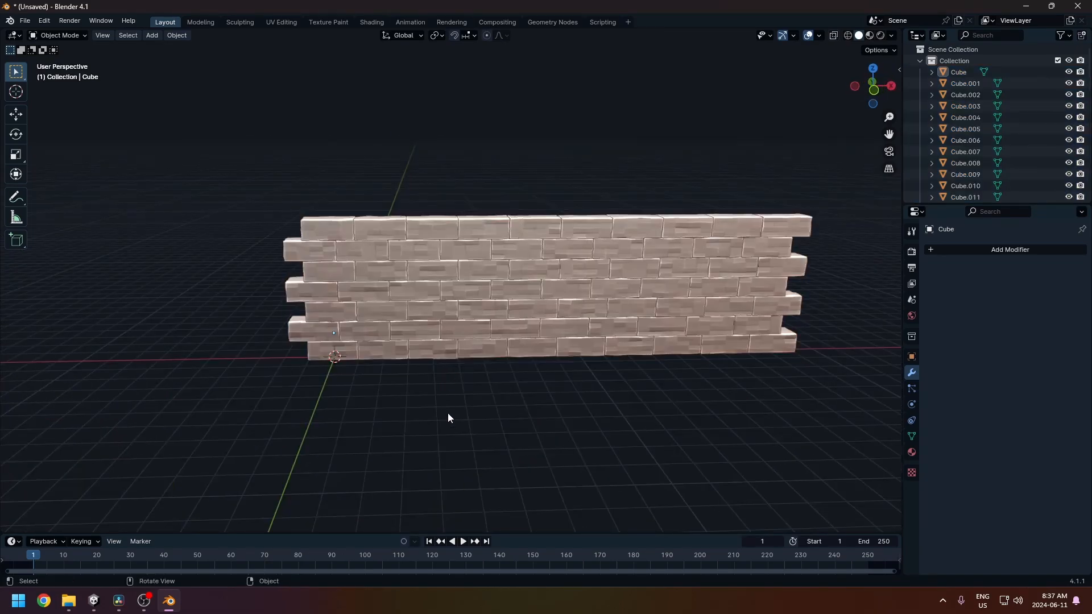
# Switch to Unity to examine how the brick walls and corners of the game room are built, and return to Blender.
pyautogui.moveTo(448, 418); pyautogui.dragTo(410, 368, button='middle')
pyautogui.scroll(4, 409, 368)
pyautogui.scroll(-3, 347, 211)
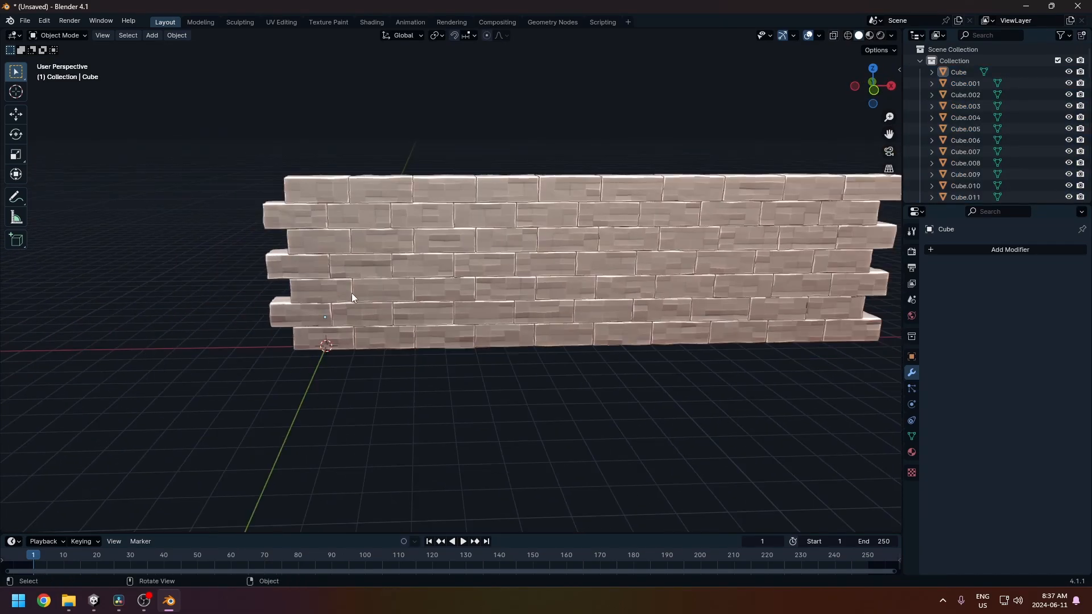
pyautogui.click(94, 601)
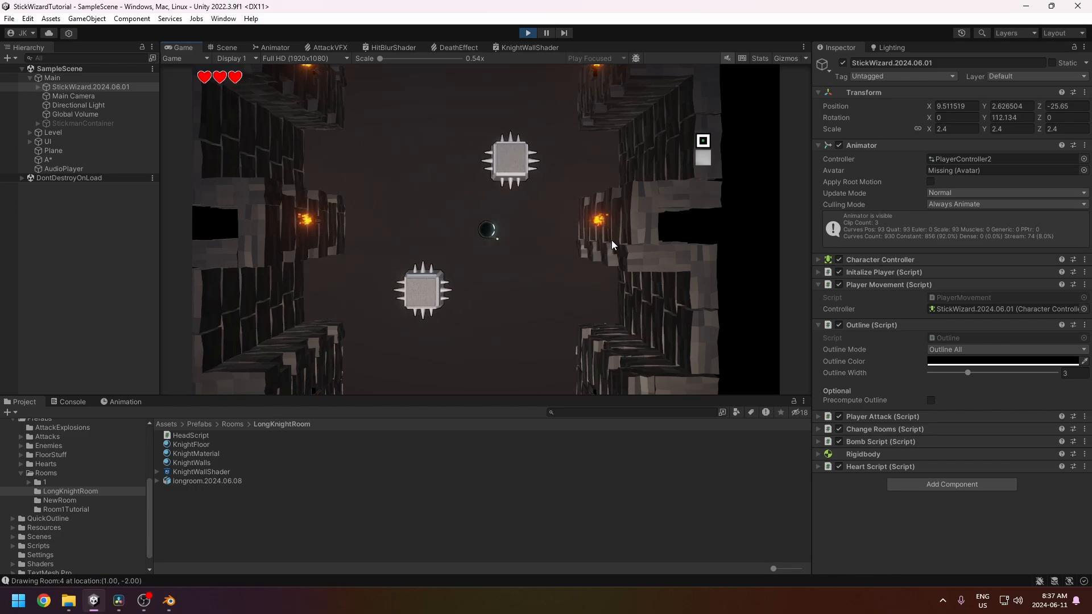
pyautogui.click(223, 47)
pyautogui.keyDown('alt'); pyautogui.moveTo(318, 239); pyautogui.dragTo(332, 421); pyautogui.keyUp('alt')
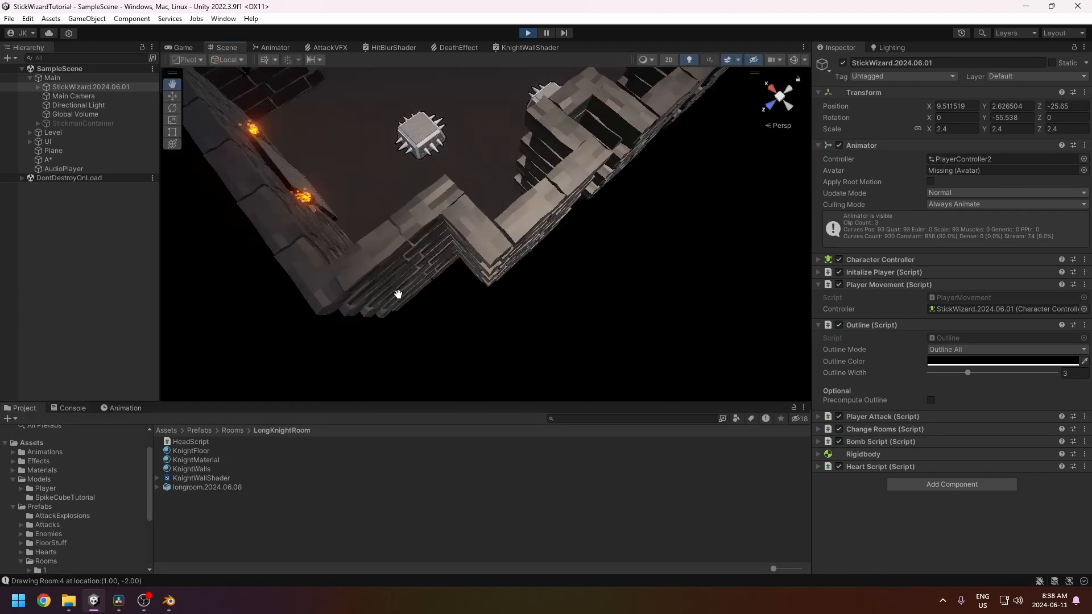
pyautogui.keyDown('alt'); pyautogui.moveTo(397, 293); pyautogui.dragTo(446, 293); pyautogui.keyUp('alt')
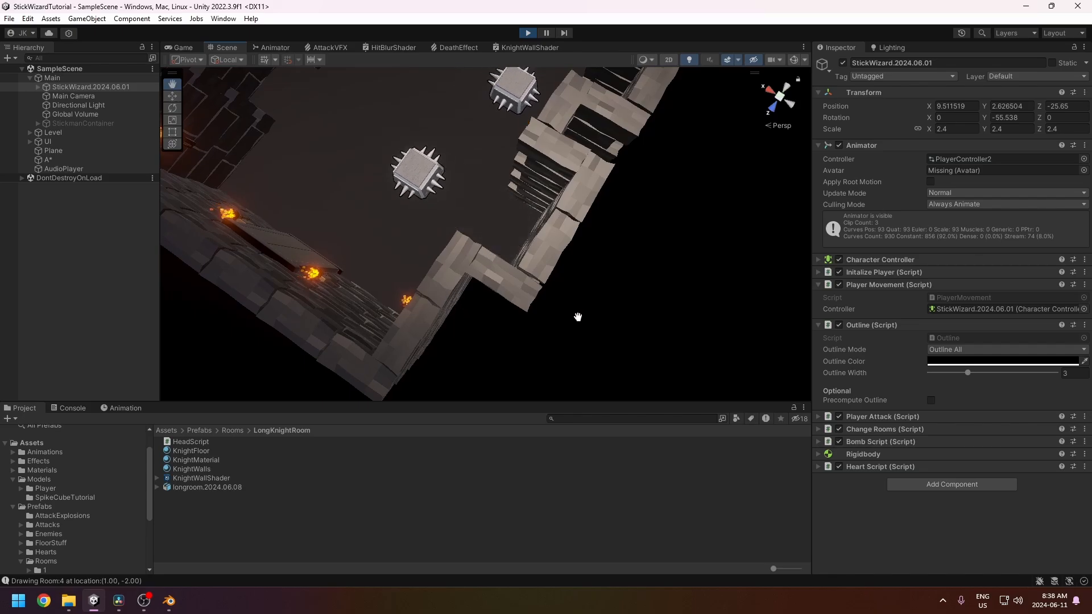
pyautogui.scroll(-3, 554, 257)
pyautogui.scroll(-2, 398, 198)
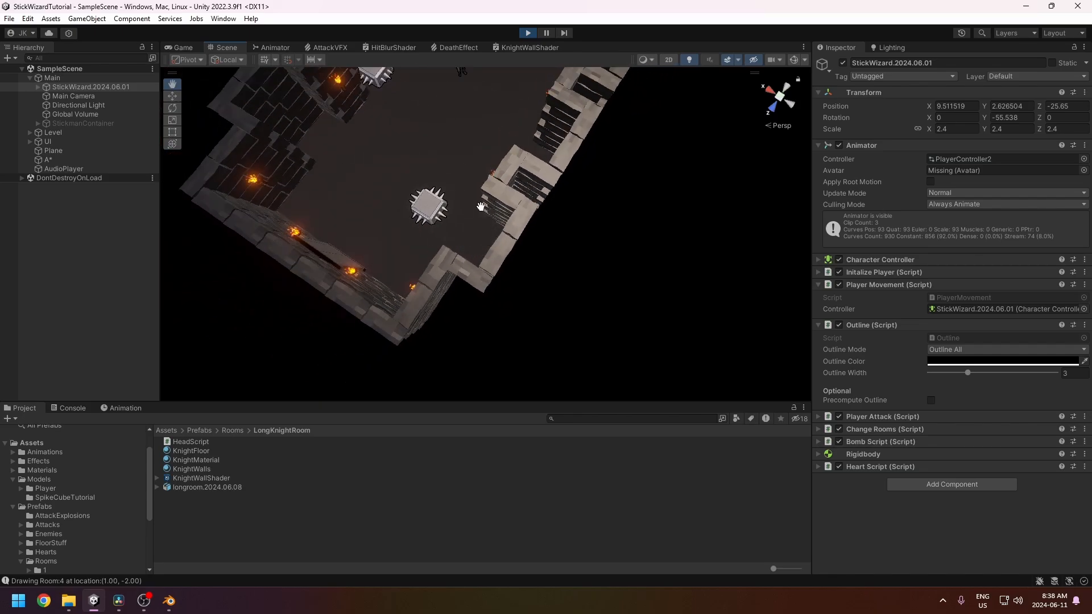
pyautogui.moveTo(588, 165); pyautogui.dragTo(424, 317)
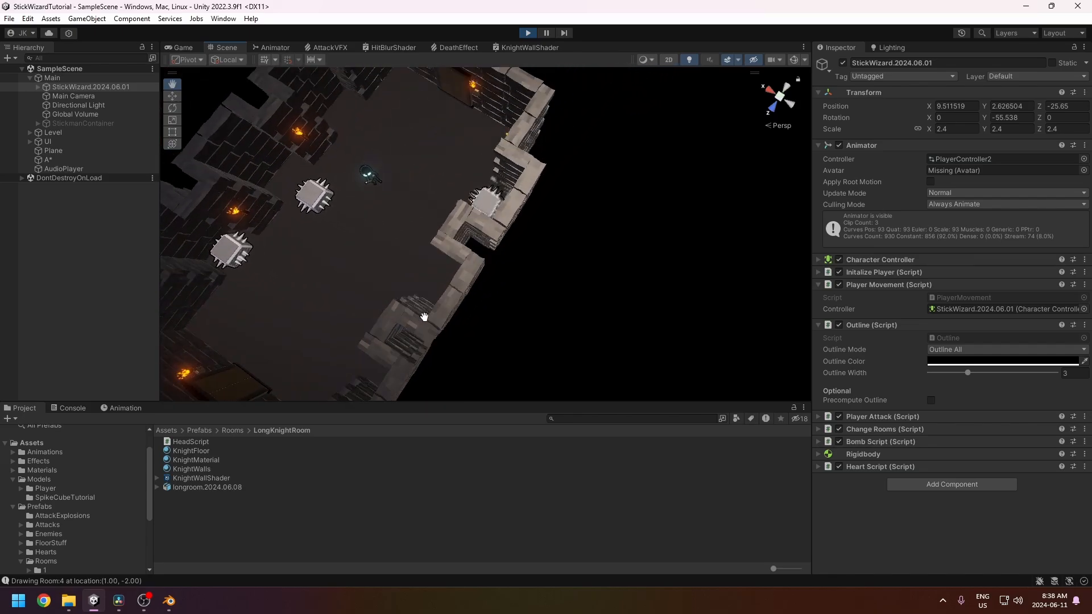
pyautogui.click(1026, 6)
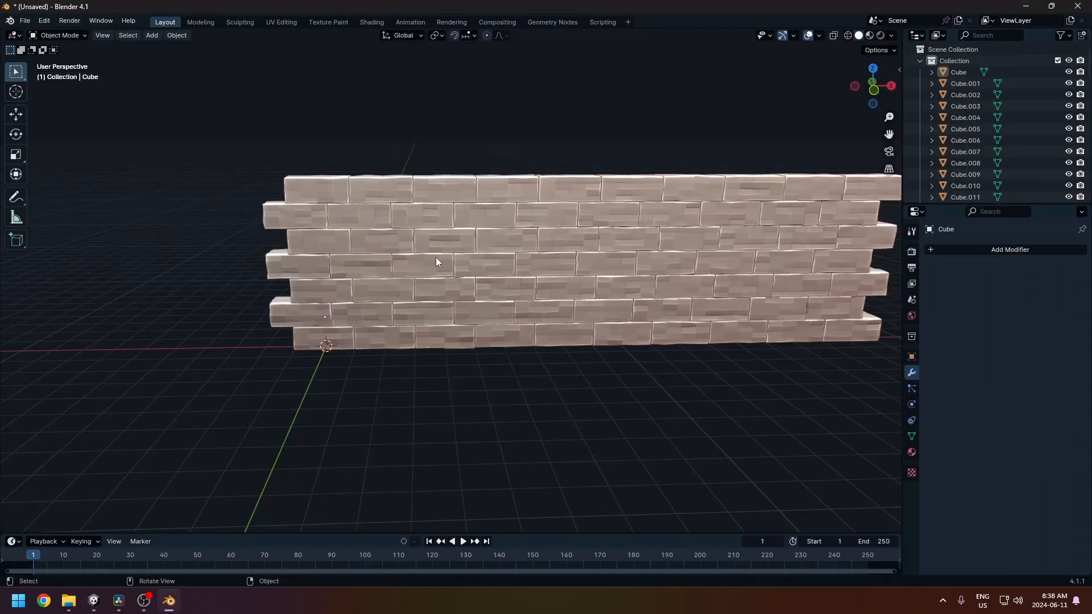
# Delete all the bricks except the first two columns, and rotate the second column 90° about the global Z axis.
pyautogui.moveTo(430, 136); pyautogui.dragTo(772, 377)
pyautogui.press('Delete')
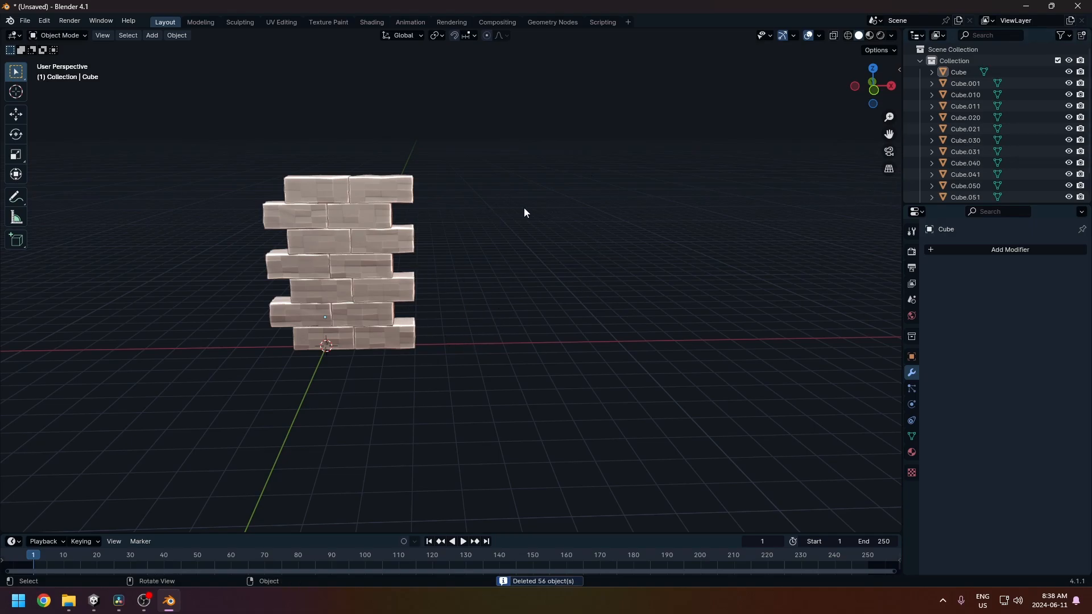
pyautogui.moveTo(364, 161); pyautogui.dragTo(400, 368)
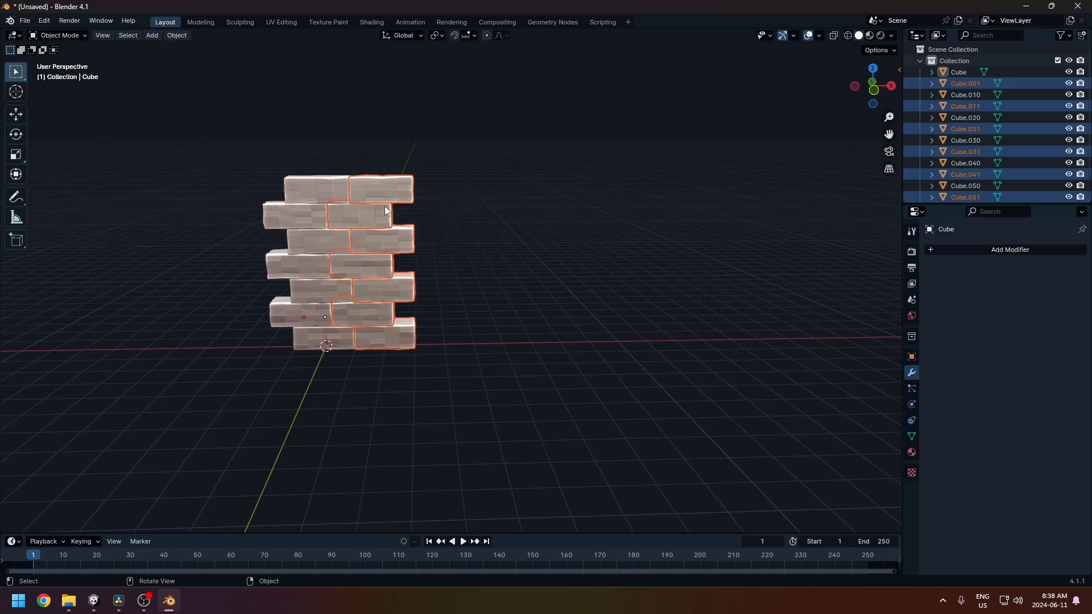
pyautogui.moveTo(377, 137); pyautogui.dragTo(434, 394)
pyautogui.moveTo(317, 223); pyautogui.dragTo(340, 353, button='middle')
pyautogui.write('rz90')
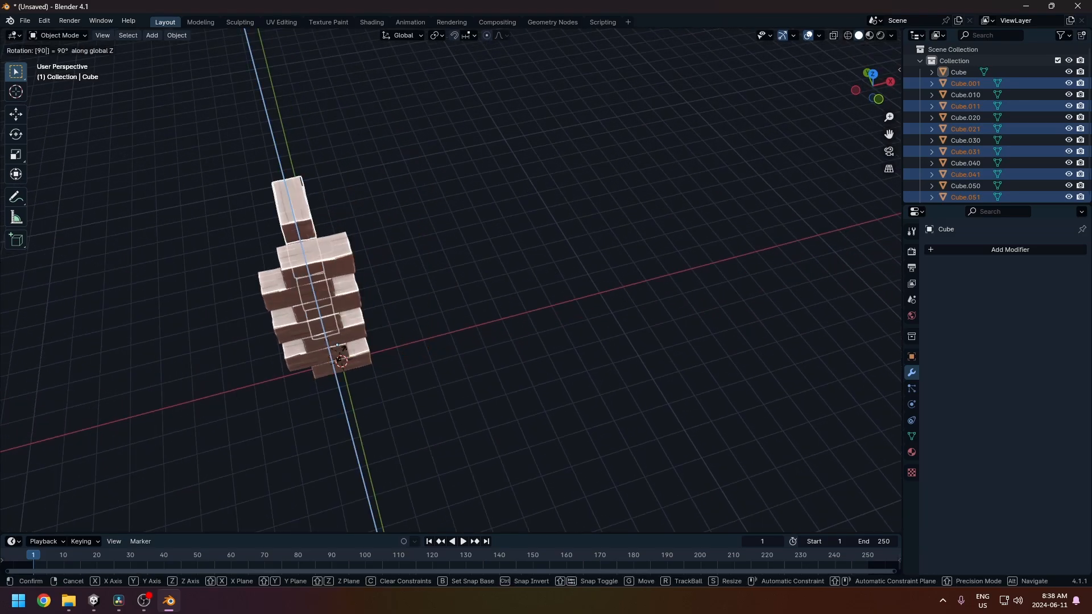
pyautogui.press('Return')
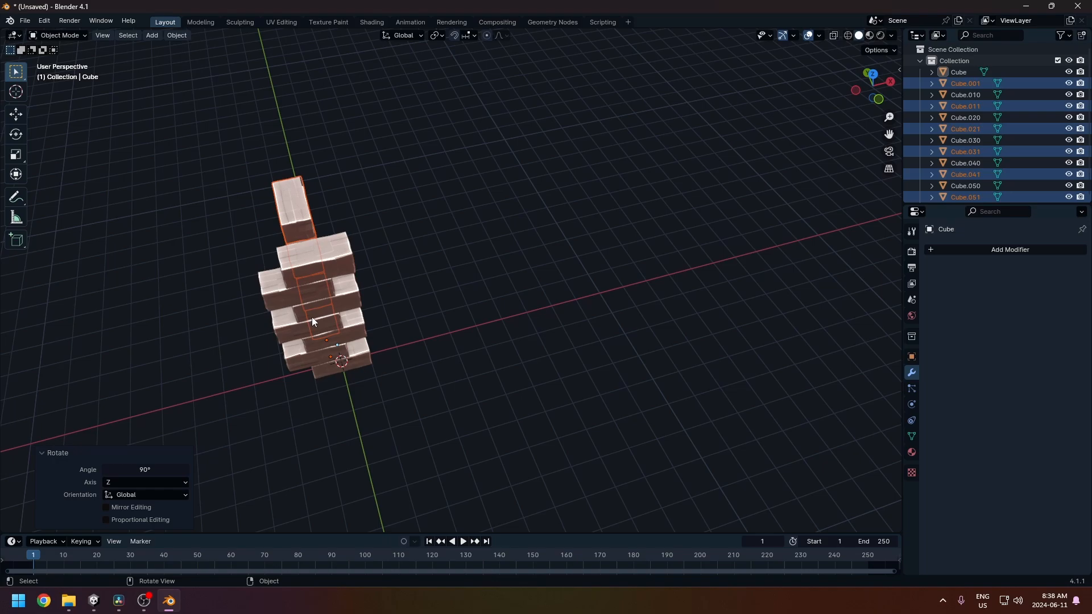
# In top view, move the rotated column about 0.82 m along X and -0.82 m along Y to form a corner with the other column.
pyautogui.moveTo(311, 316); pyautogui.dragTo(557, 320, button='middle')
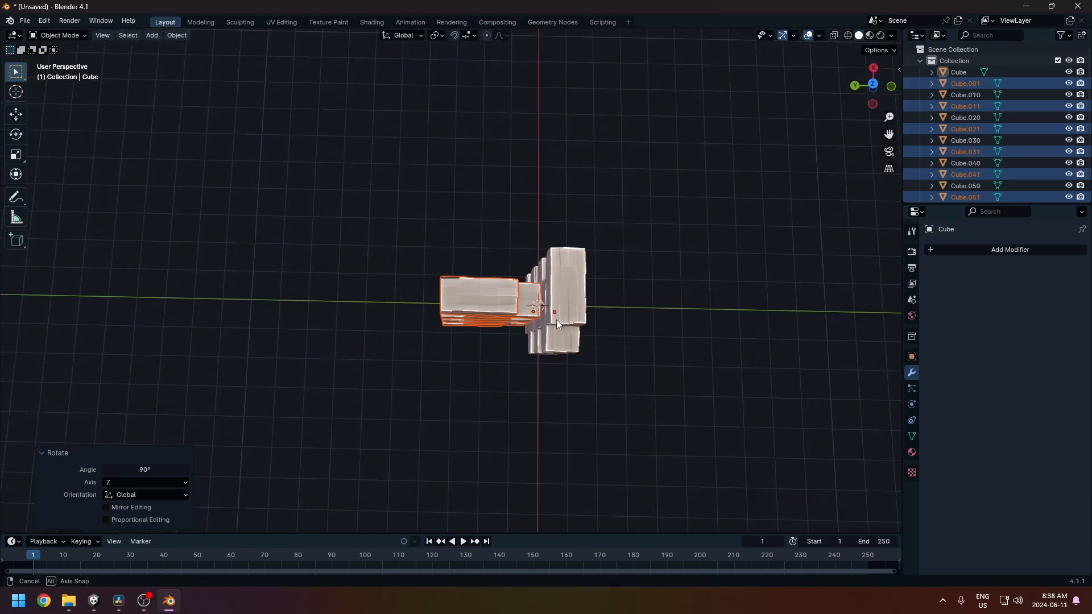
pyautogui.press('KP_7')
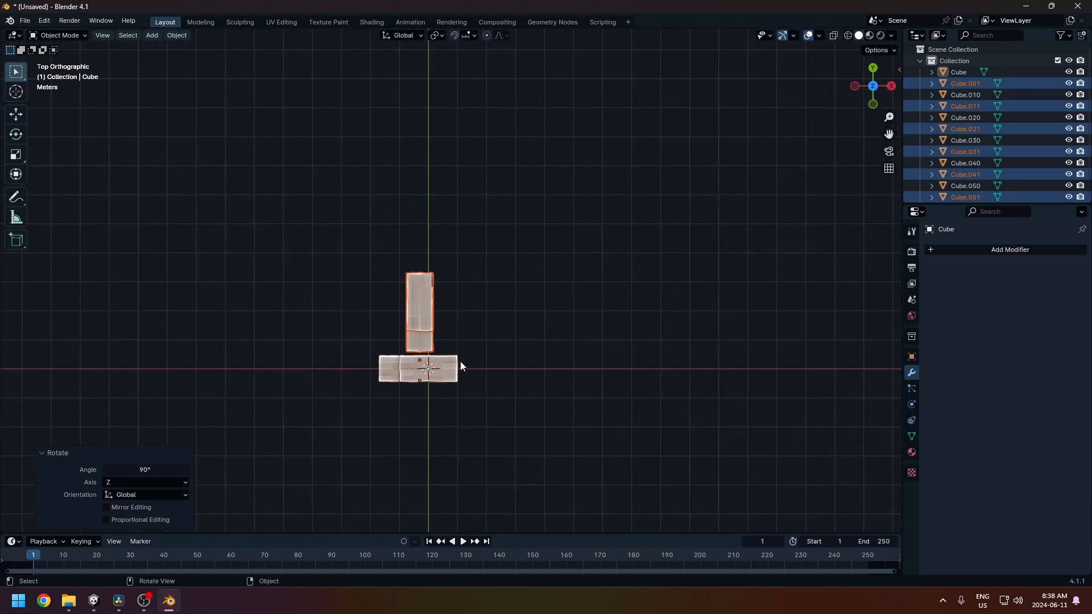
pyautogui.press('g')
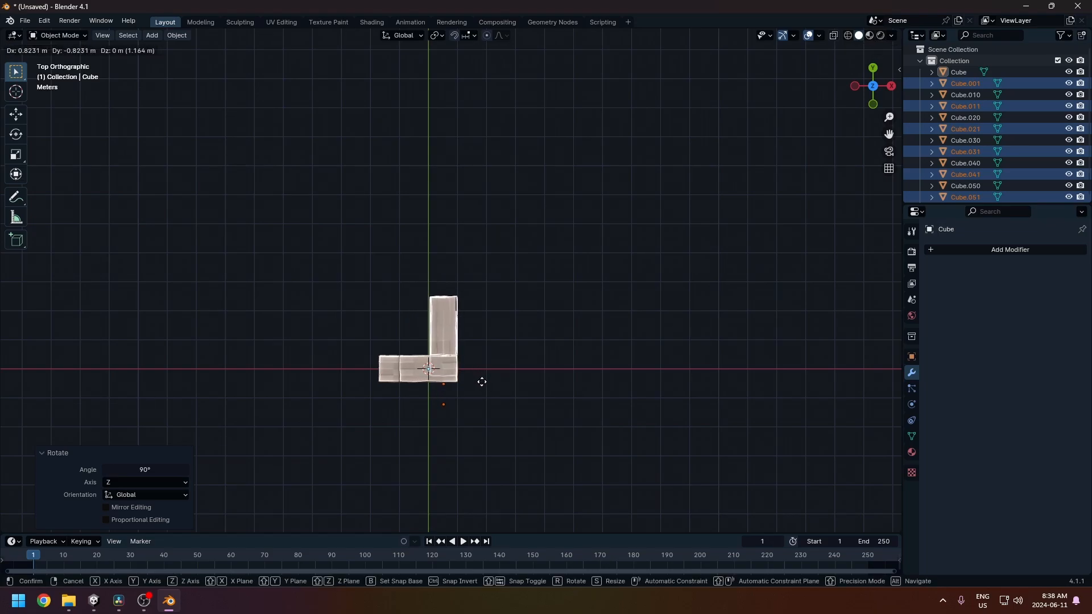
pyautogui.click(483, 381)
pyautogui.moveTo(497, 423); pyautogui.dragTo(402, 201, button='middle')
pyautogui.click(405, 374)
pyautogui.scroll(3, 446, 379)
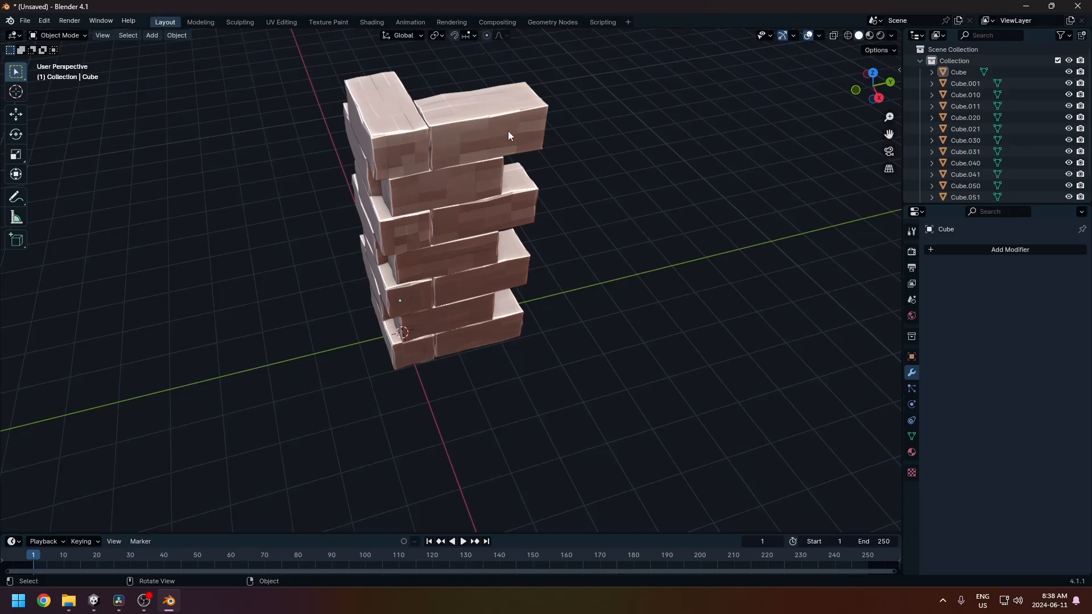
# Examine from several angles how the bricks of the two columns interlock at the corner.
pyautogui.moveTo(508, 134); pyautogui.dragTo(439, 204, button='middle')
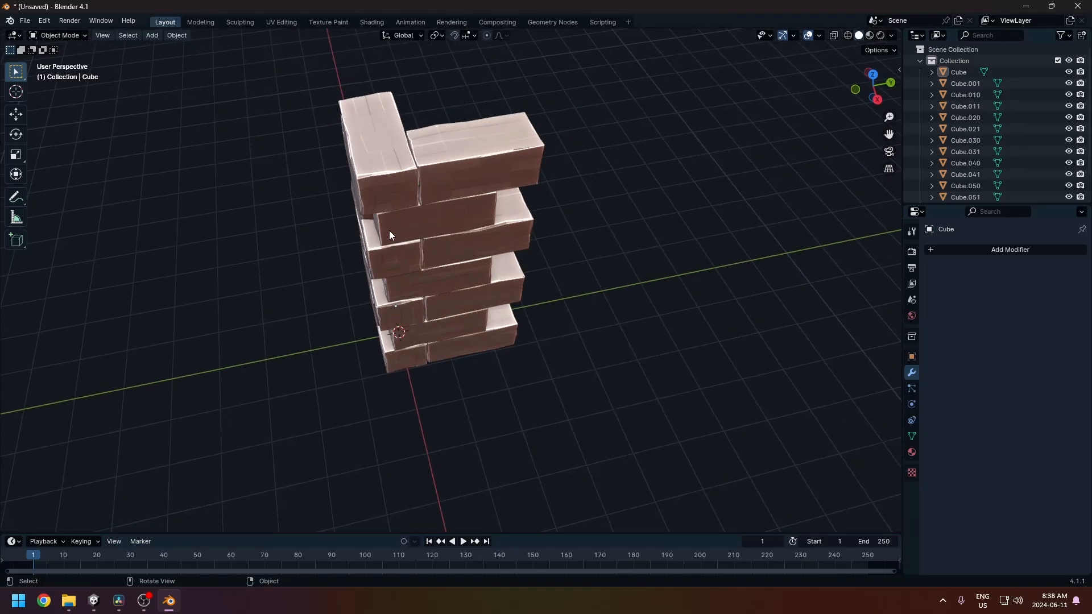
pyautogui.moveTo(447, 264)
pyautogui.mouseDown(button='middle')
pyautogui.moveTo(453, 276)
pyautogui.moveTo(448, 264)
pyautogui.moveTo(394, 310)
pyautogui.moveTo(435, 264)
pyautogui.mouseUp(button='middle')
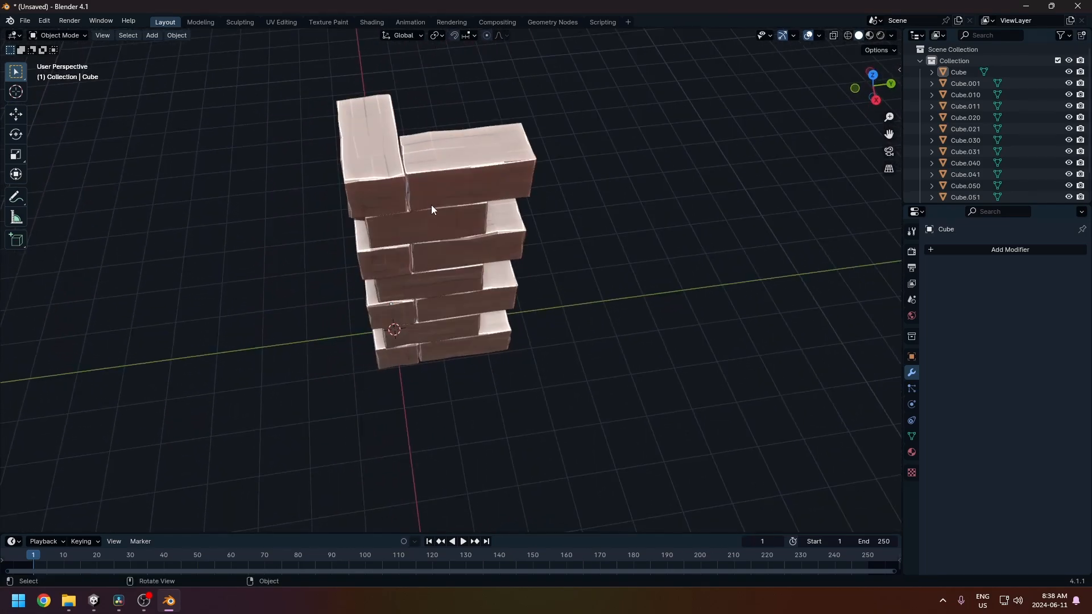
pyautogui.moveTo(431, 218); pyautogui.dragTo(328, 103, button='middle')
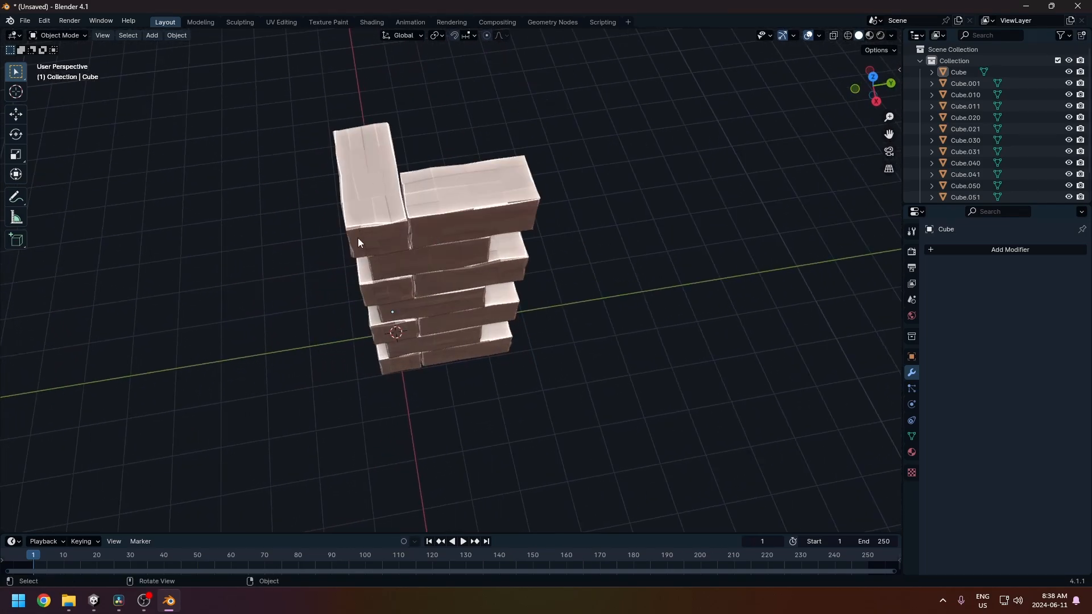
pyautogui.moveTo(358, 242); pyautogui.dragTo(302, 123, button='middle')
pyautogui.moveTo(736, 230); pyautogui.dragTo(534, 257, button='middle')
pyautogui.press('b')
pyautogui.press('Escape')
pyautogui.moveTo(429, 67); pyautogui.dragTo(475, 308, button='middle')
pyautogui.moveTo(477, 265); pyautogui.dragTo(453, 267, button='middle')
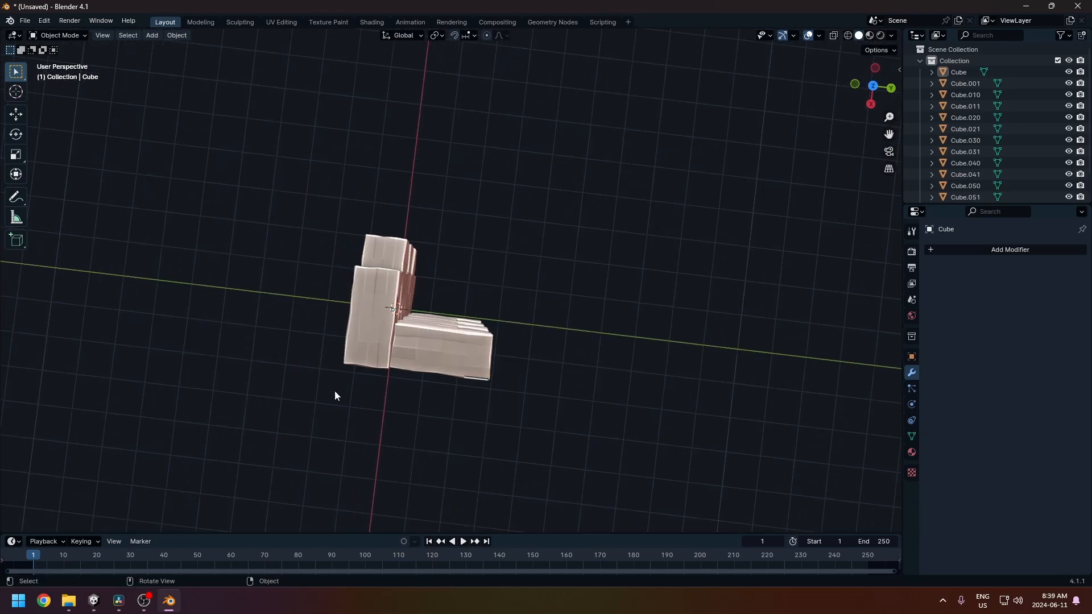
# Duplicate in place the column of bricks that runs along the X axis.
pyautogui.moveTo(545, 217); pyautogui.dragTo(468, 92, button='middle')
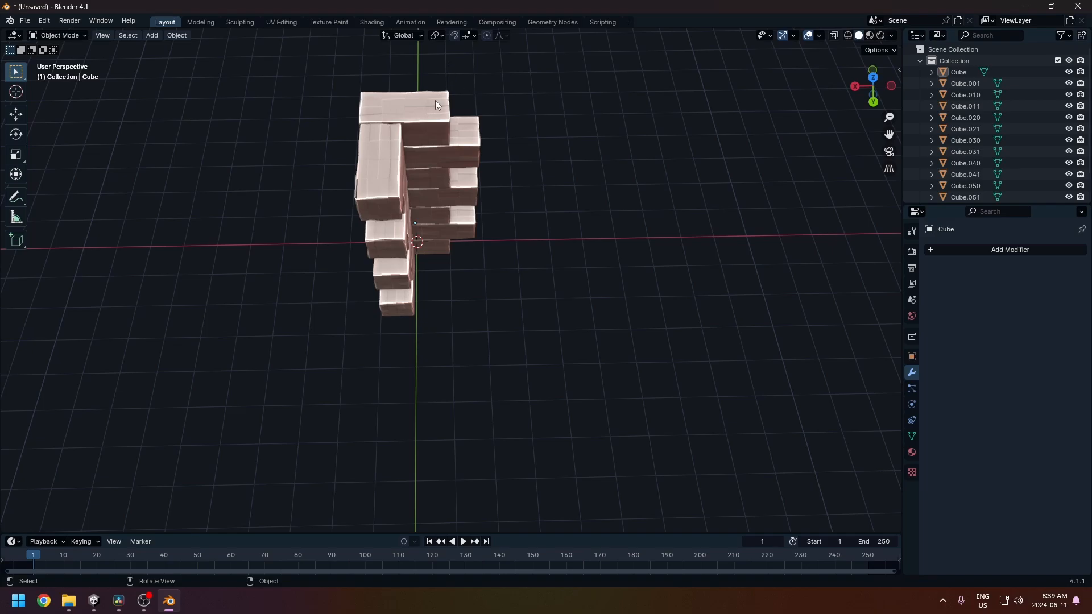
pyautogui.moveTo(424, 78); pyautogui.dragTo(493, 267)
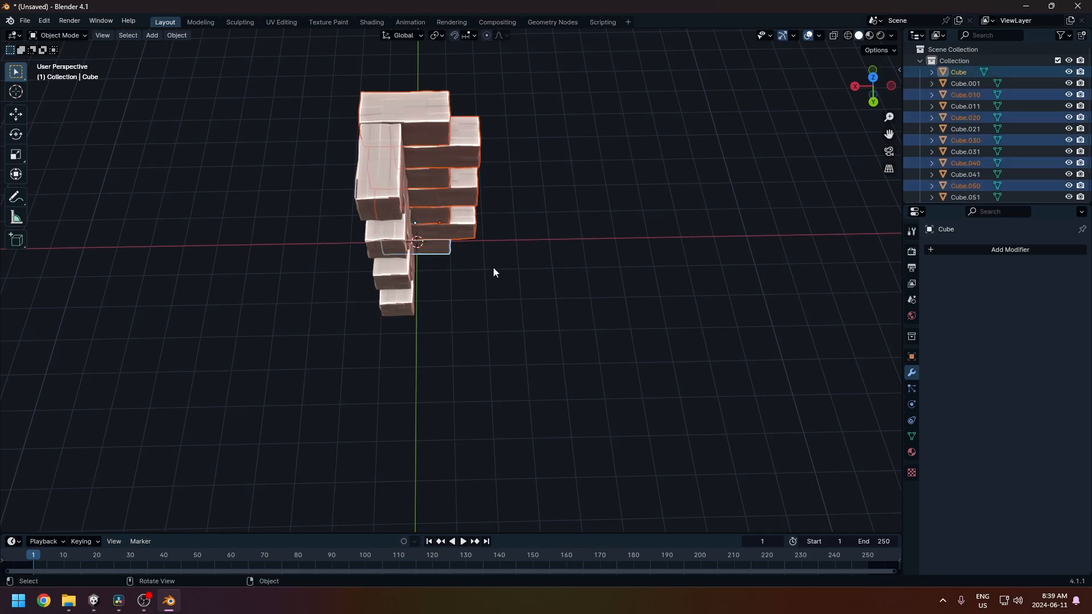
pyautogui.hotkey('shift', 'd')
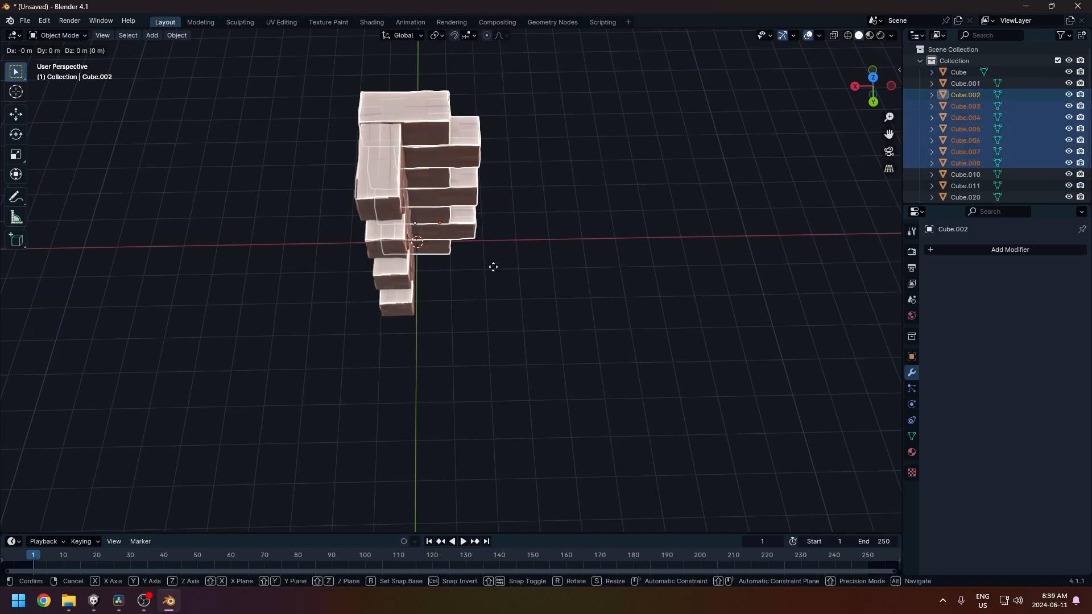
pyautogui.rightClick(493, 266)
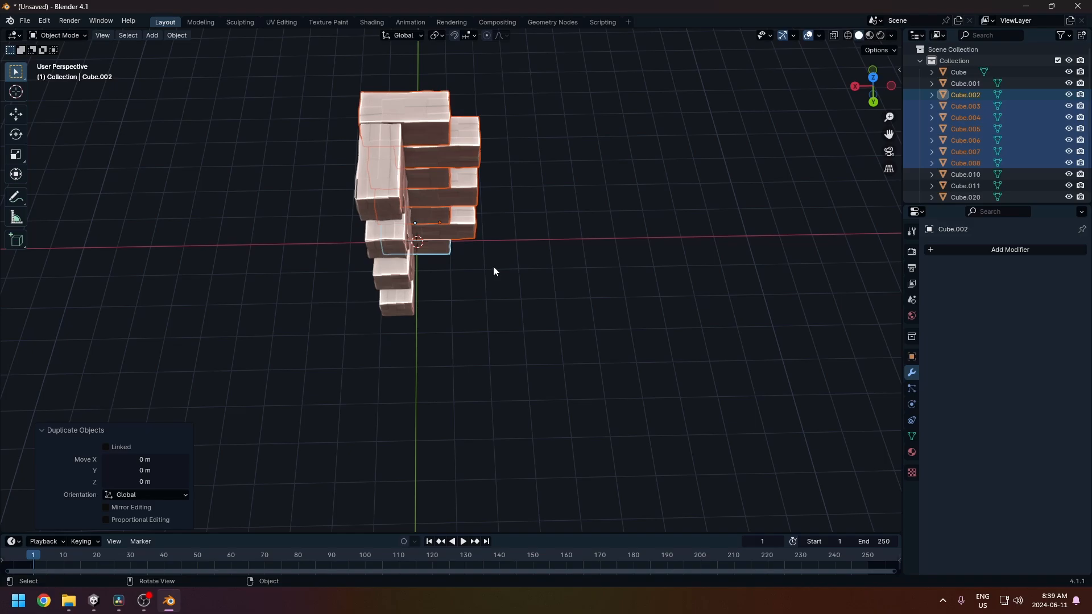
pyautogui.press('KP_7')
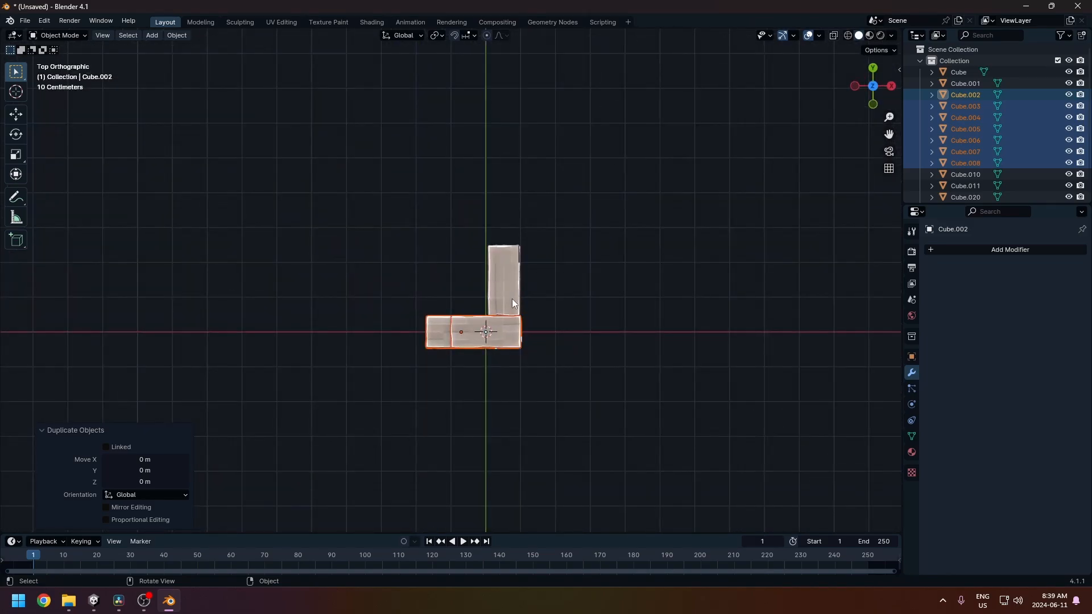
# Try moving the duplicated bricks about -2.01 m along X and repeating that move, and undo both moves.
pyautogui.press('g')
pyautogui.press('x')
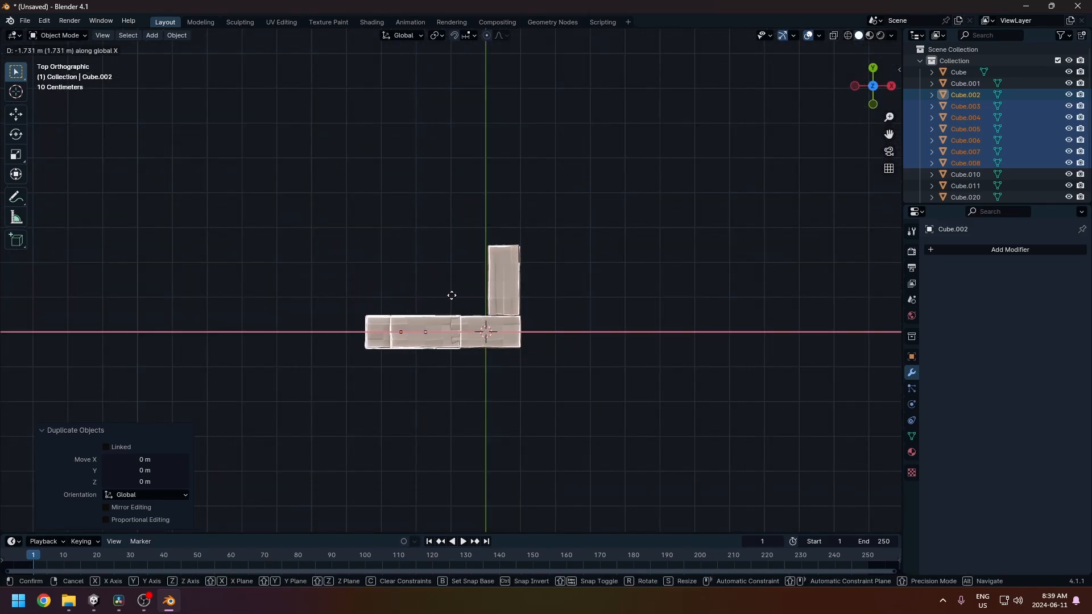
pyautogui.click(442, 296)
pyautogui.moveTo(442, 296); pyautogui.dragTo(217, 204, button='middle')
pyautogui.moveTo(404, 193); pyautogui.dragTo(489, 197, button='middle')
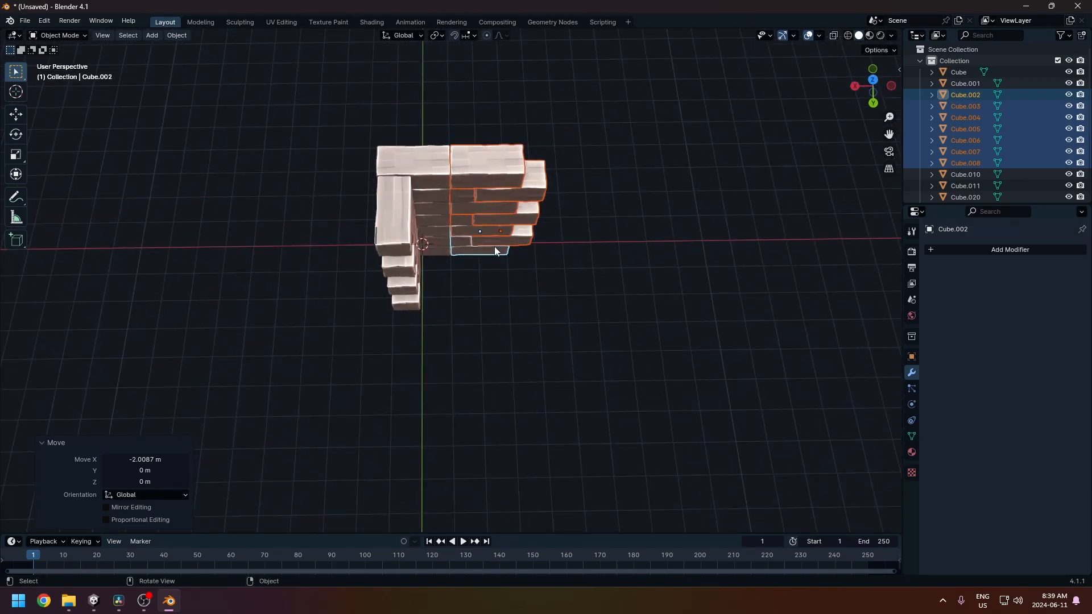
pyautogui.hotkey('shift', 'r')
pyautogui.hotkey('ctrl', 'z')
pyautogui.keyDown('shift'); pyautogui.moveTo(547, 261); pyautogui.dragTo(413, 265, button='middle'); pyautogui.keyUp('shift')
pyautogui.hotkey('ctrl', 'z')
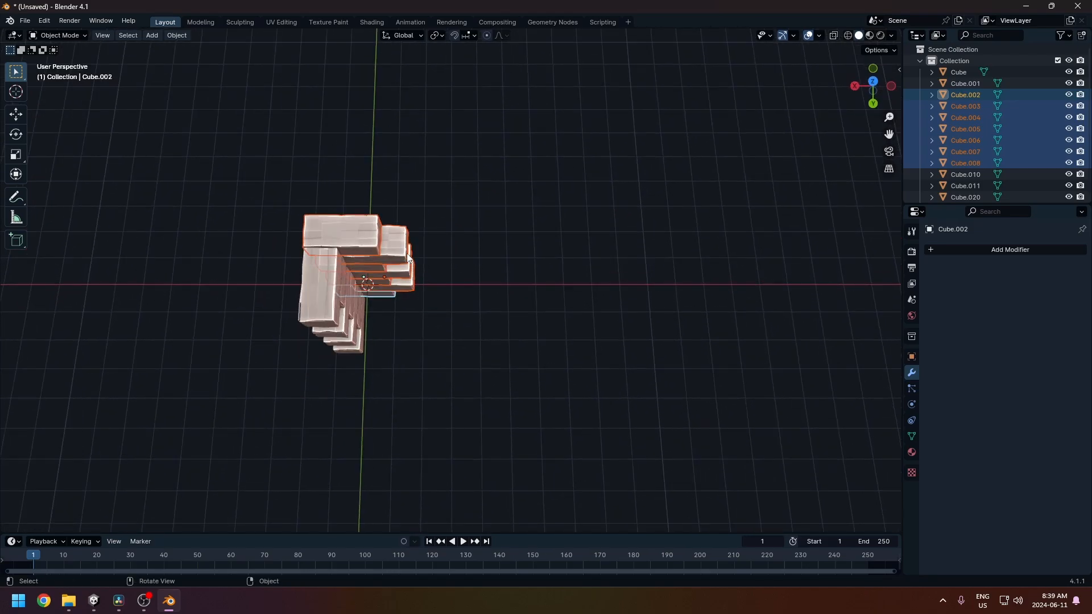
# Duplicate the selected bricks and place the copies about -2.02 m along X, flush with the end of the column.
pyautogui.hotkey('shift', 'd')
pyautogui.press('x')
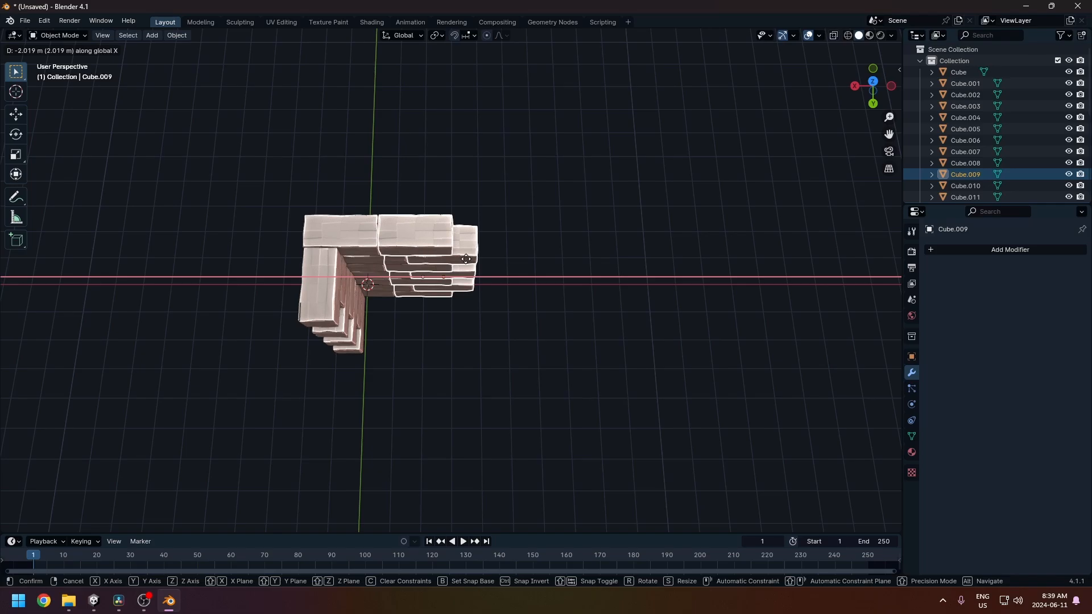
pyautogui.click(466, 259)
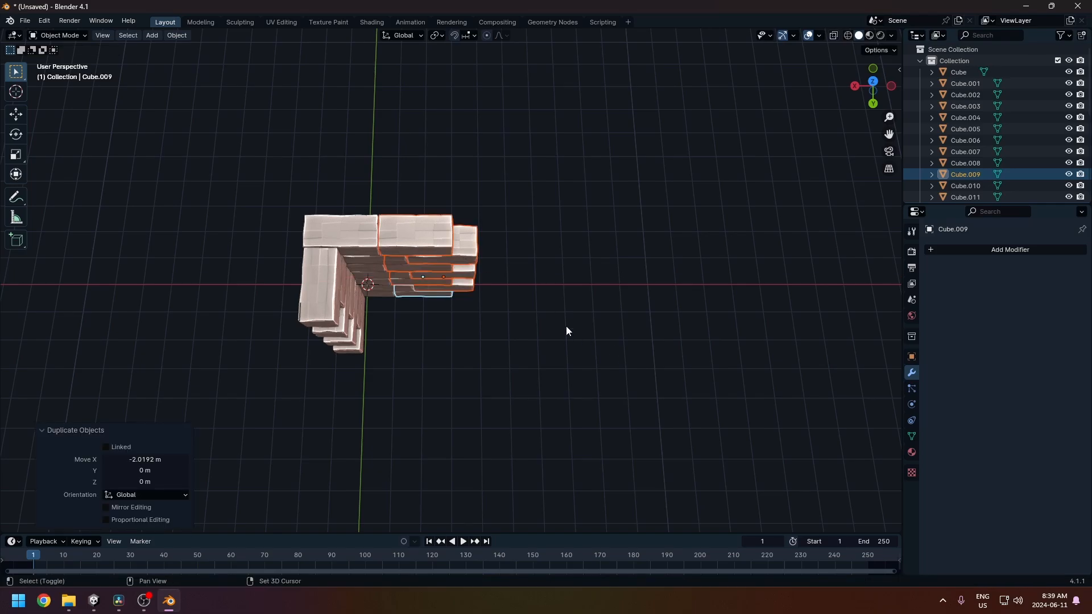
# Try repeating the offset duplication several times along X to lengthen the wall, and undo the repeated copies.
pyautogui.hotkey('shift', 'r')
pyautogui.hotkey('shift', 'r')
pyautogui.hotkey('shift', 'r')
pyautogui.hotkey('shift', 'r')
pyautogui.hotkey('shift', 'r')
pyautogui.hotkey('shift', 'r')
pyautogui.hotkey('shift', 'r')
pyautogui.hotkey('shift', 'r')
pyautogui.hotkey('shift', 'r')
pyautogui.moveTo(567, 330); pyautogui.dragTo(579, 292, button='middle')
pyautogui.hotkey('ctrl', 'z')
pyautogui.hotkey('ctrl', 'z')
pyautogui.hotkey('ctrl', 'z')
pyautogui.hotkey('ctrl', 'z')
pyautogui.hotkey('ctrl', 'z')
pyautogui.hotkey('ctrl', 'z')
pyautogui.hotkey('ctrl', 'z')
pyautogui.moveTo(481, 246); pyautogui.dragTo(466, 308, button='middle')
pyautogui.moveTo(337, 200); pyautogui.dragTo(464, 195, button='middle')
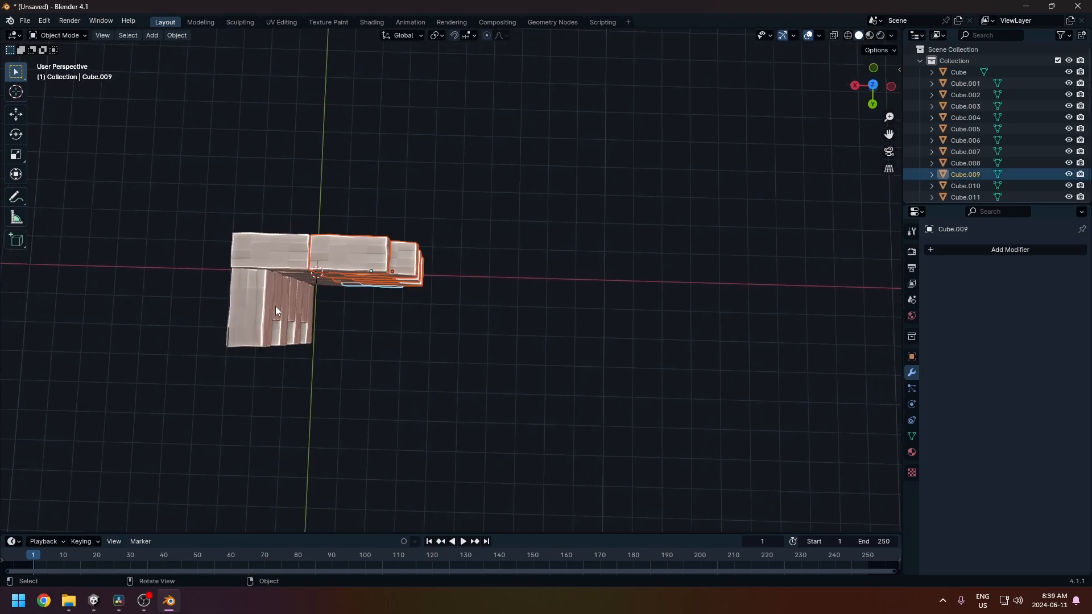
# Duplicate the brick column that runs along Y, placing the copy about -4.92 m along X and -2.23 m along Y.
pyautogui.moveTo(314, 328); pyautogui.dragTo(341, 158, button='middle')
pyautogui.moveTo(359, 60); pyautogui.dragTo(384, 235)
pyautogui.moveTo(384, 236); pyautogui.dragTo(504, 273, button='middle')
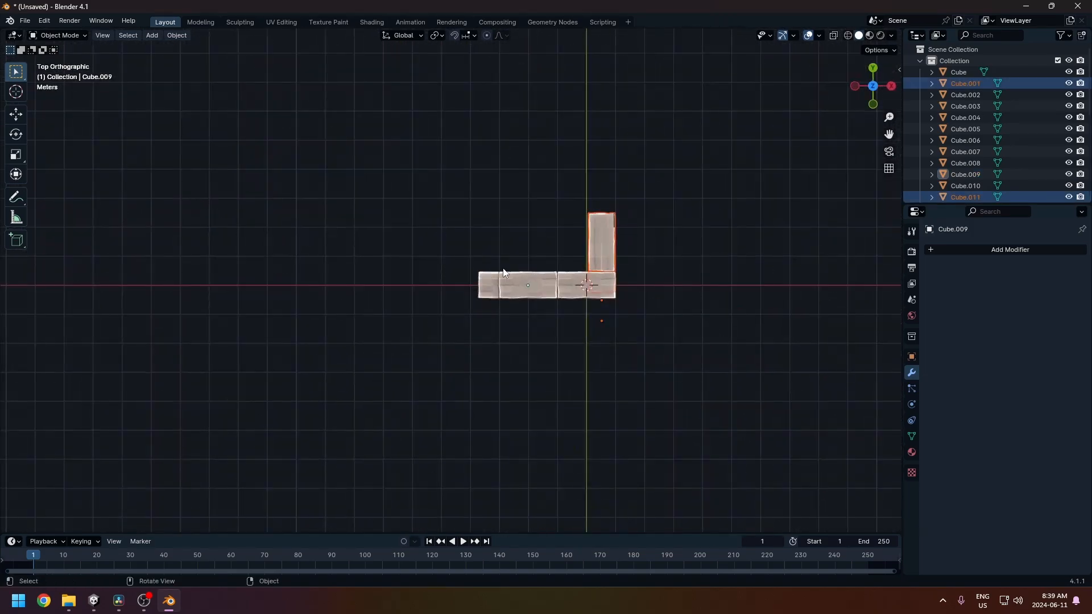
pyautogui.hotkey('shift', 'd')
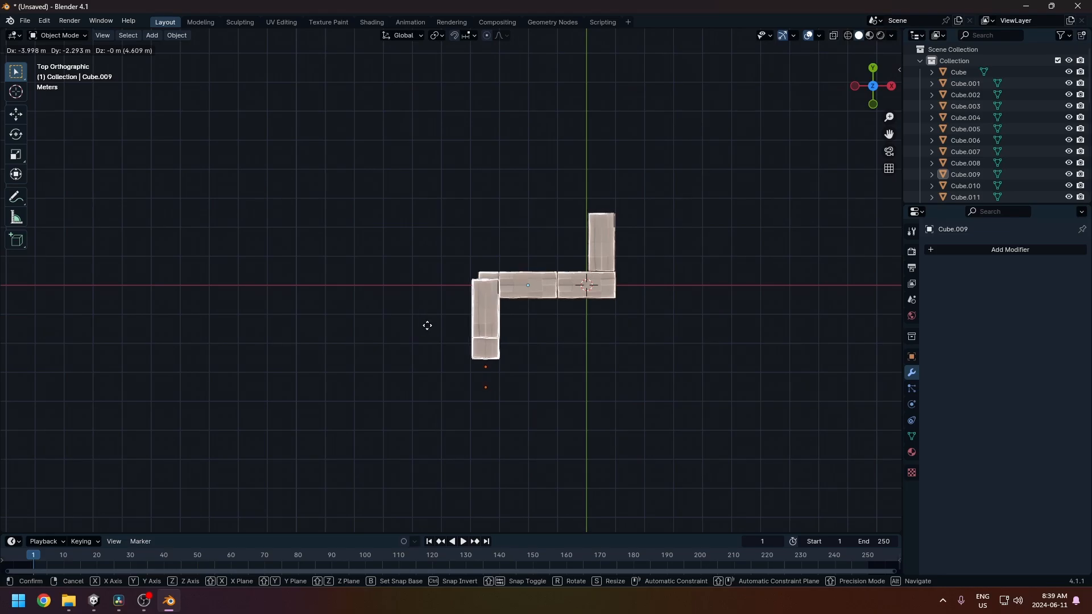
pyautogui.click(400, 329)
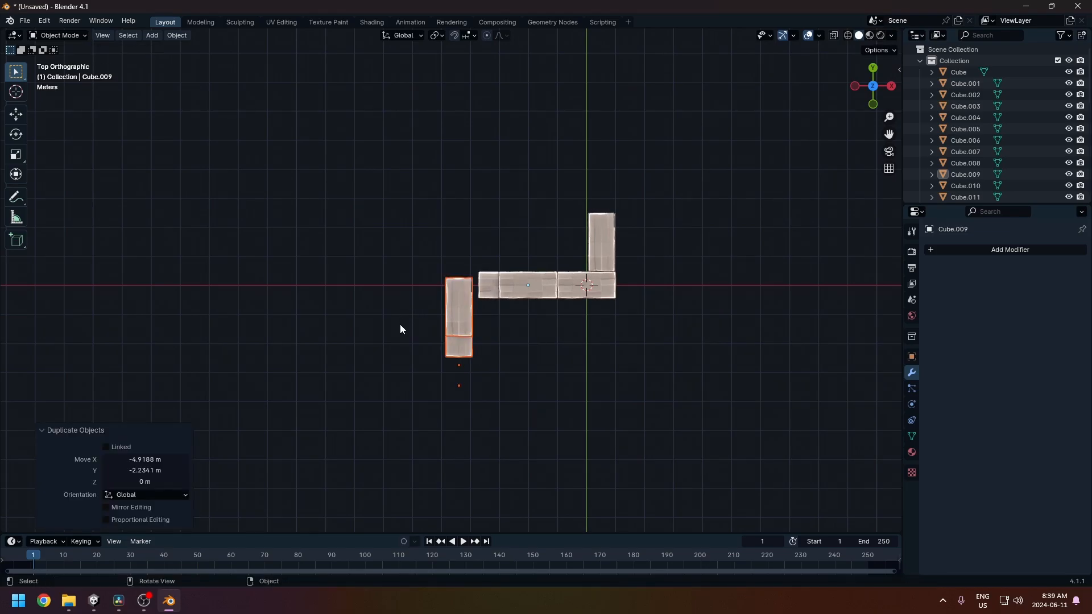
# Try rotating the duplicated column 180° about Z, and turn it back by another 180°.
pyautogui.write('r180')
pyautogui.press('Return')
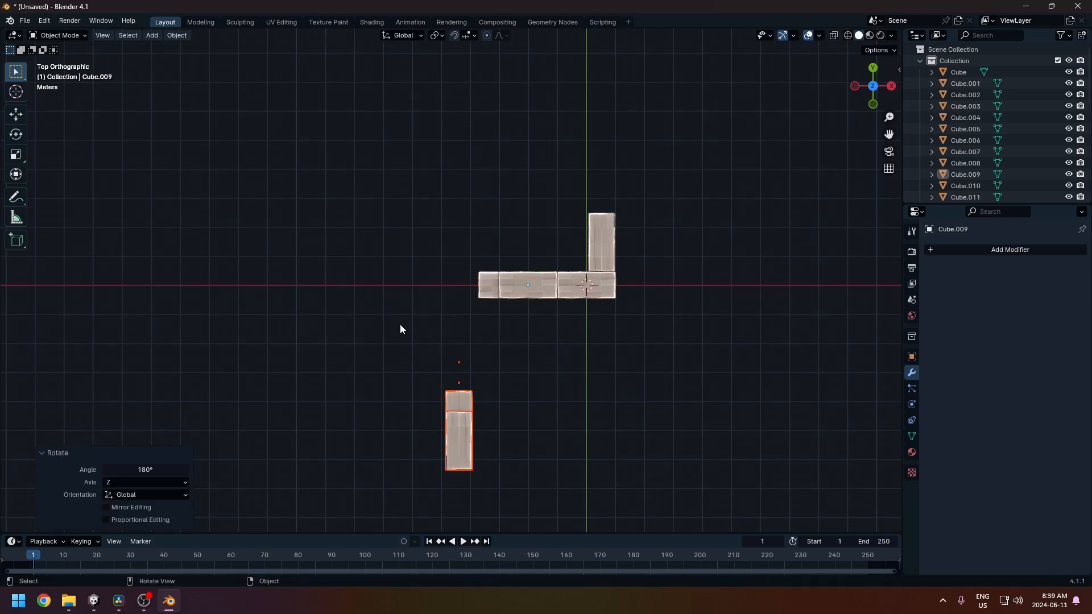
pyautogui.moveTo(506, 384); pyautogui.dragTo(613, 281, button='middle')
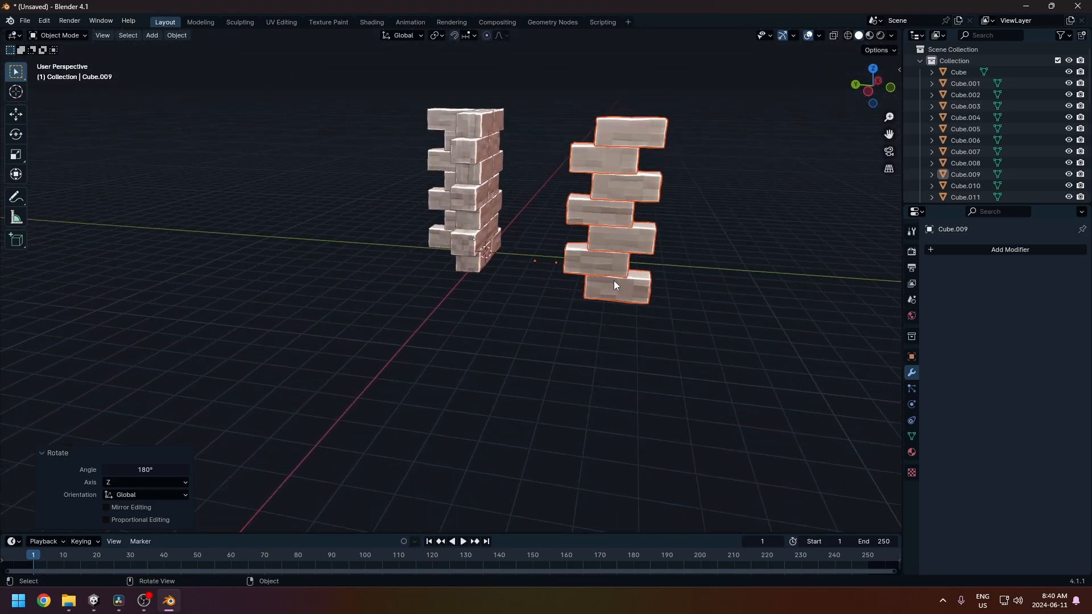
pyautogui.write('rz180')
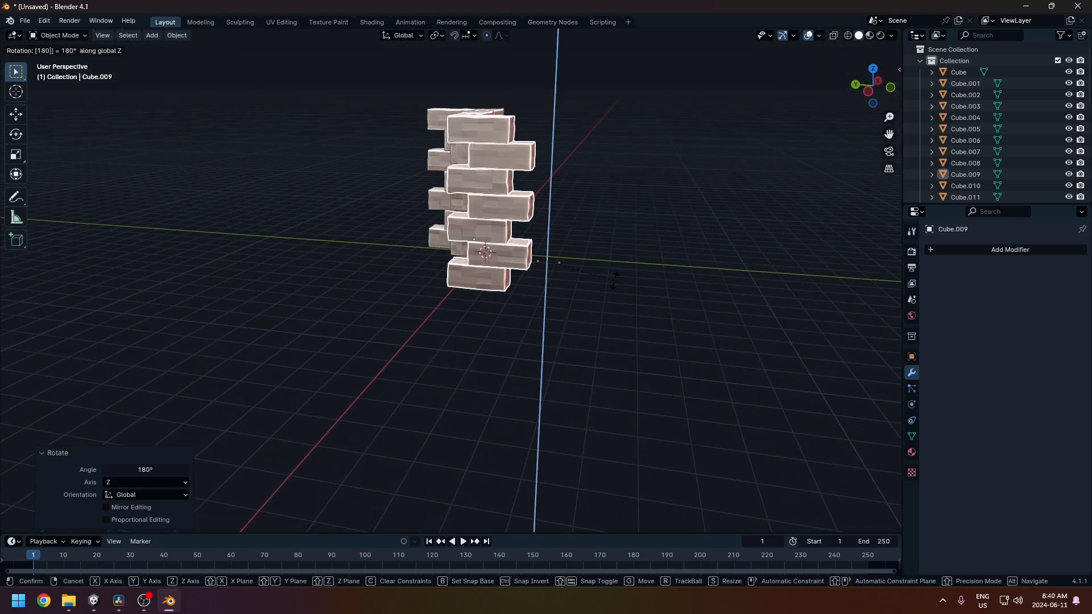
pyautogui.press('Return')
# Move the duplicated column about 0.89 m along X and 0.16 m along Y so it interlocks with the wall's free end.
pyautogui.moveTo(613, 281); pyautogui.dragTo(500, 241, button='middle')
pyautogui.press('KP_7')
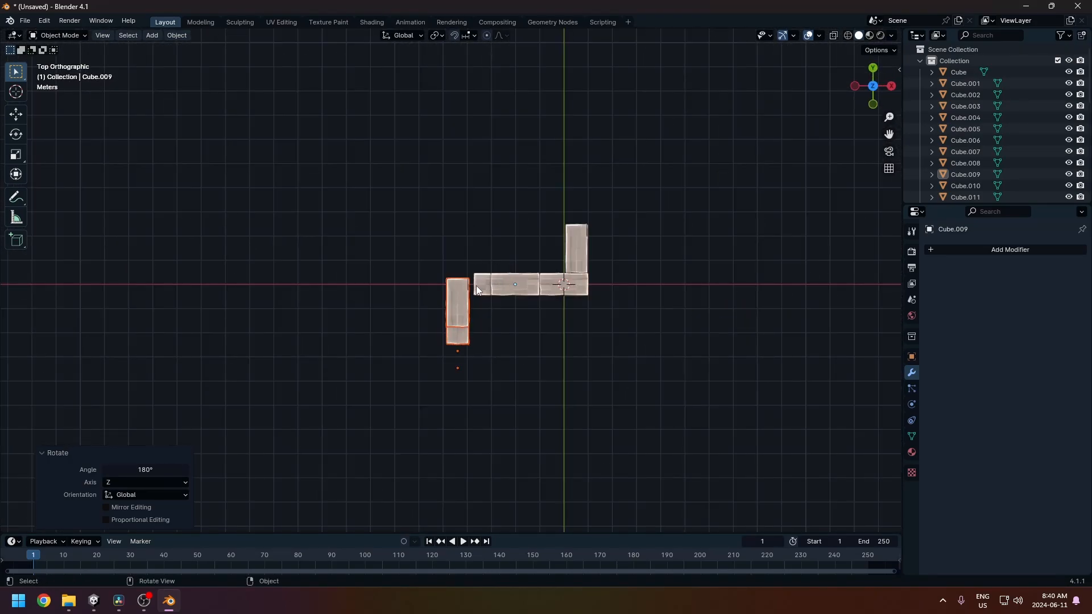
pyautogui.press('g')
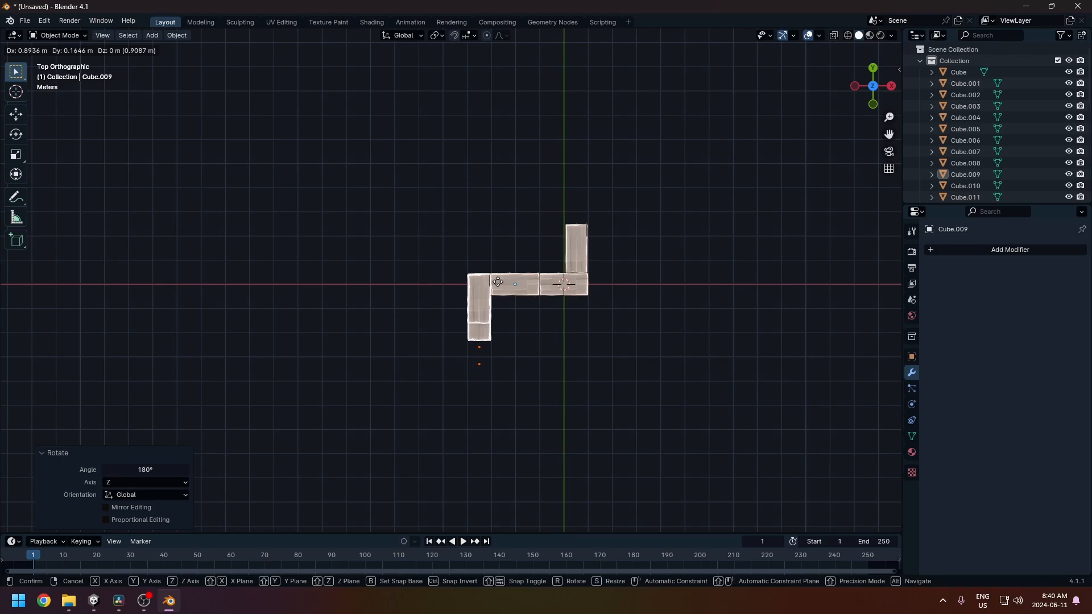
pyautogui.click(498, 282)
# Extend the new side wall by duplicating its brick column about -2.02 m along Y.
pyautogui.moveTo(498, 282); pyautogui.dragTo(538, 235, button='middle')
pyautogui.press('KP_7')
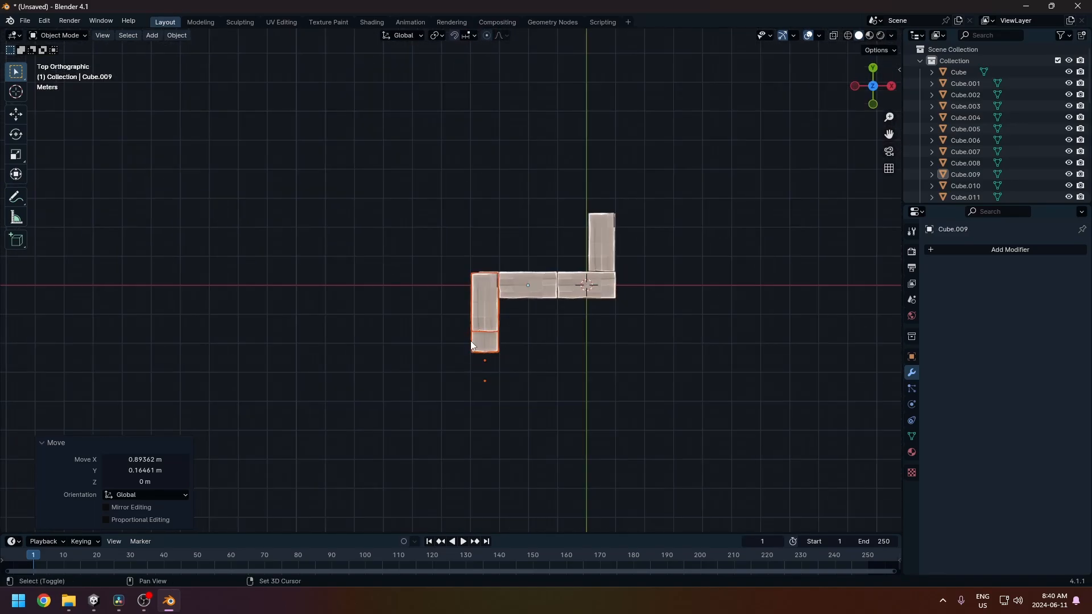
pyautogui.press('g')
pyautogui.press('y')
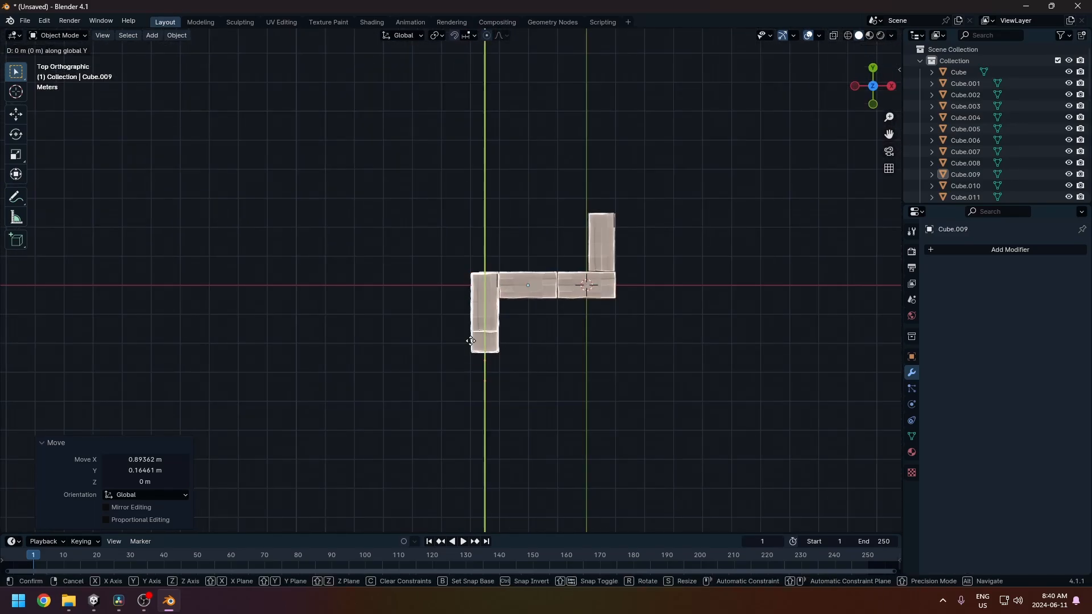
pyautogui.click(479, 401)
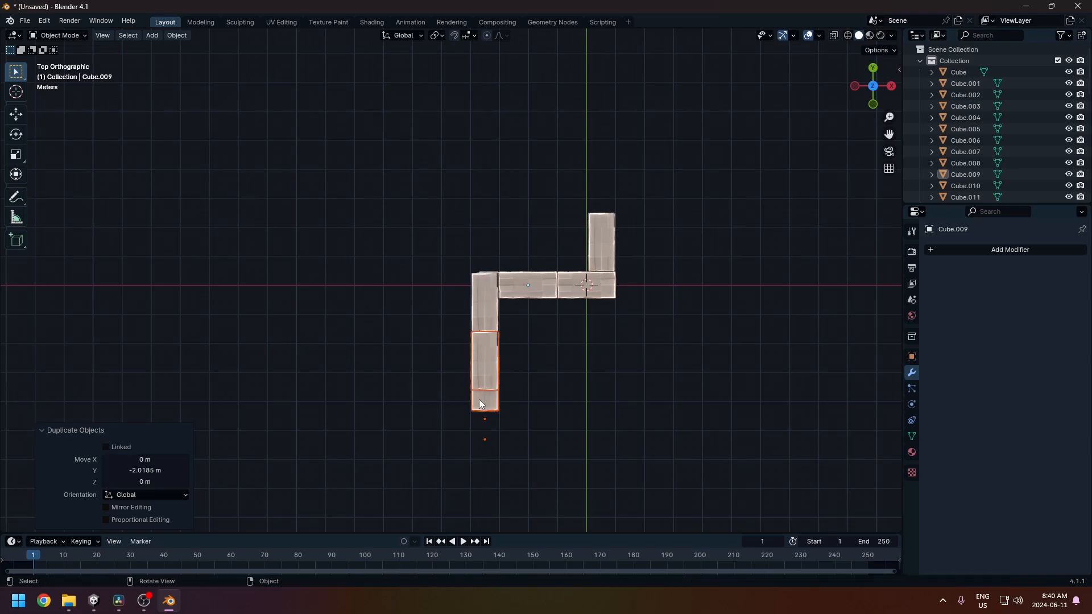
# Duplicate the brick column that runs along X and place the copy about -2.04 m in X and -4.02 m in Y, forming the next corner.
pyautogui.moveTo(534, 252); pyautogui.dragTo(534, 118, button='middle')
pyautogui.moveTo(533, 118); pyautogui.dragTo(523, 334)
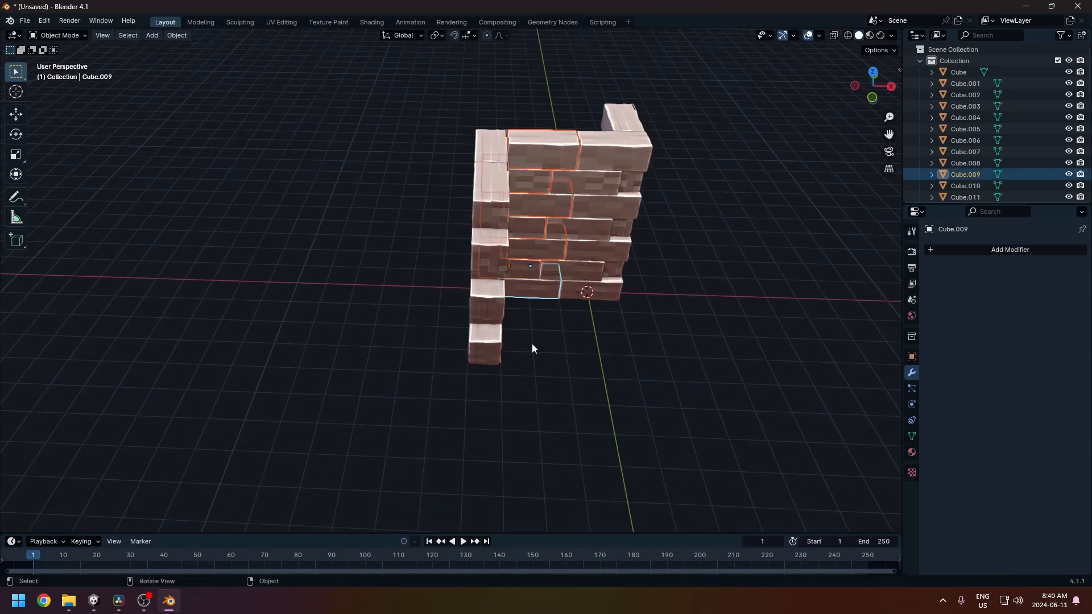
pyautogui.moveTo(531, 343); pyautogui.dragTo(534, 360, button='middle')
pyautogui.press('KP_7')
pyautogui.hotkey('shift', 'd')
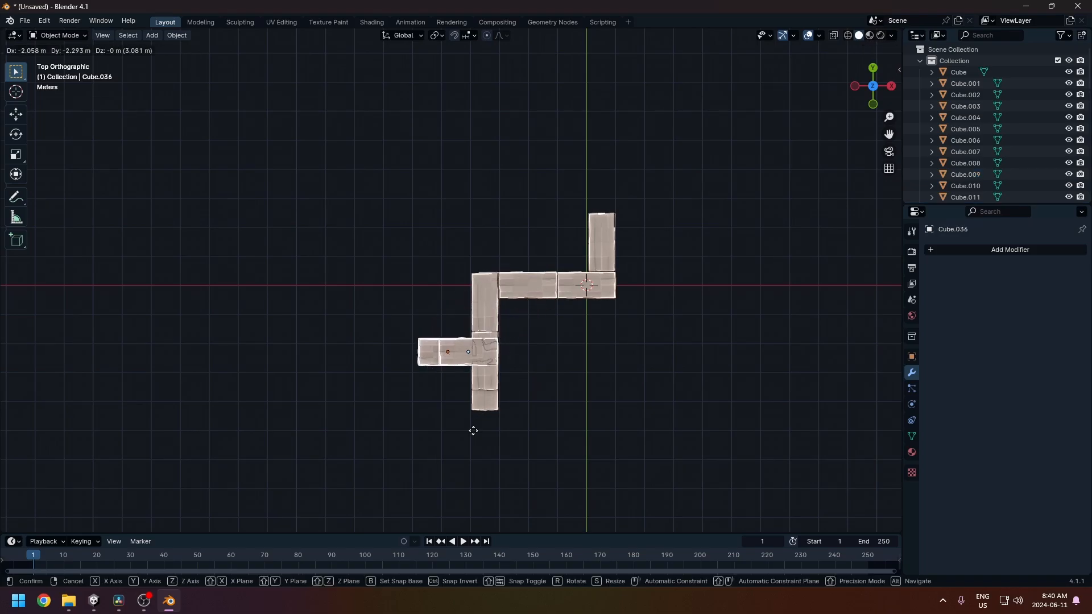
pyautogui.click(475, 480)
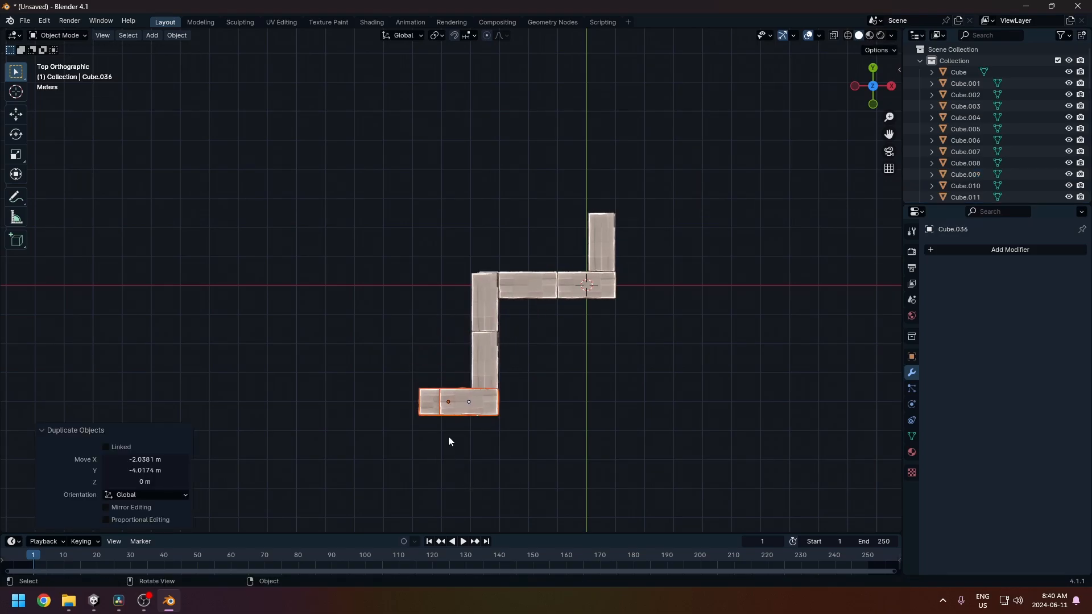
# Extend the new corner by duplicating its brick column about -2.04 m along X.
pyautogui.moveTo(424, 371)
pyautogui.mouseDown(button='middle')
pyautogui.moveTo(510, 271)
pyautogui.moveTo(459, 271)
pyautogui.moveTo(443, 378)
pyautogui.mouseUp(button='middle')
pyautogui.press('KP_7')
pyautogui.hotkey('shift', 'd')
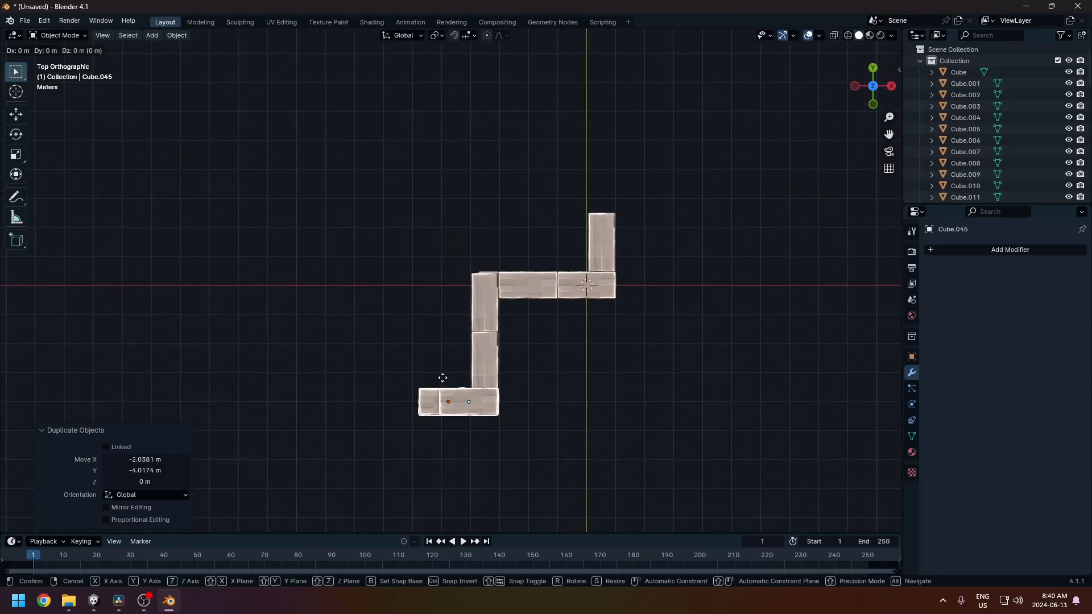
pyautogui.press('x')
pyautogui.click(384, 387)
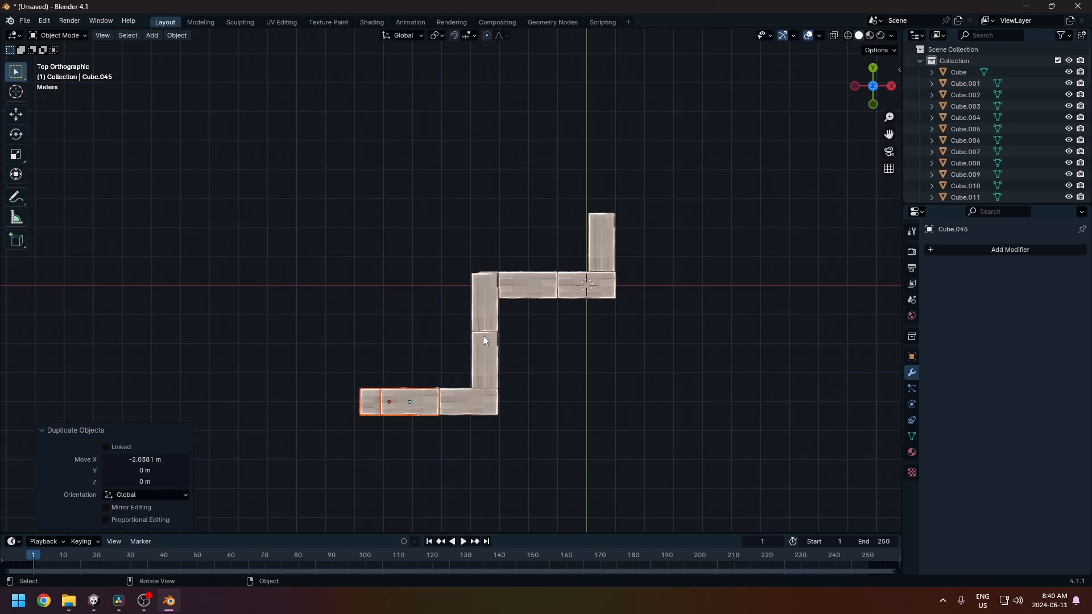
# Select the two-column wall that runs along Y and duplicate it about -3.78 m along X.
pyautogui.moveTo(456, 278); pyautogui.dragTo(538, 170, button='middle')
pyautogui.moveTo(546, 95); pyautogui.dragTo(490, 281)
pyautogui.moveTo(494, 290); pyautogui.dragTo(573, 129, button='middle')
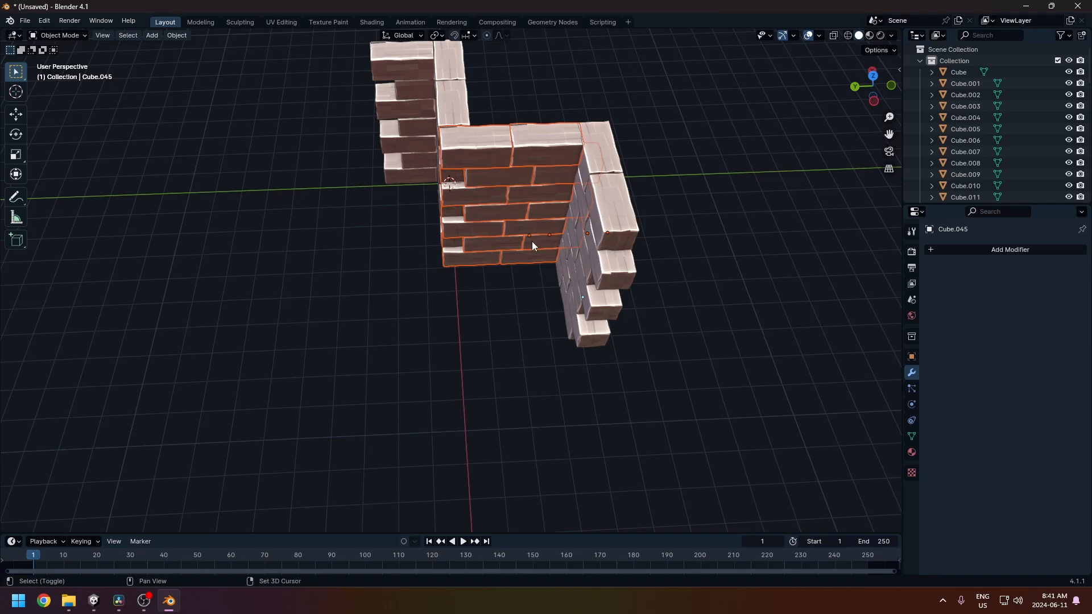
pyautogui.press('g')
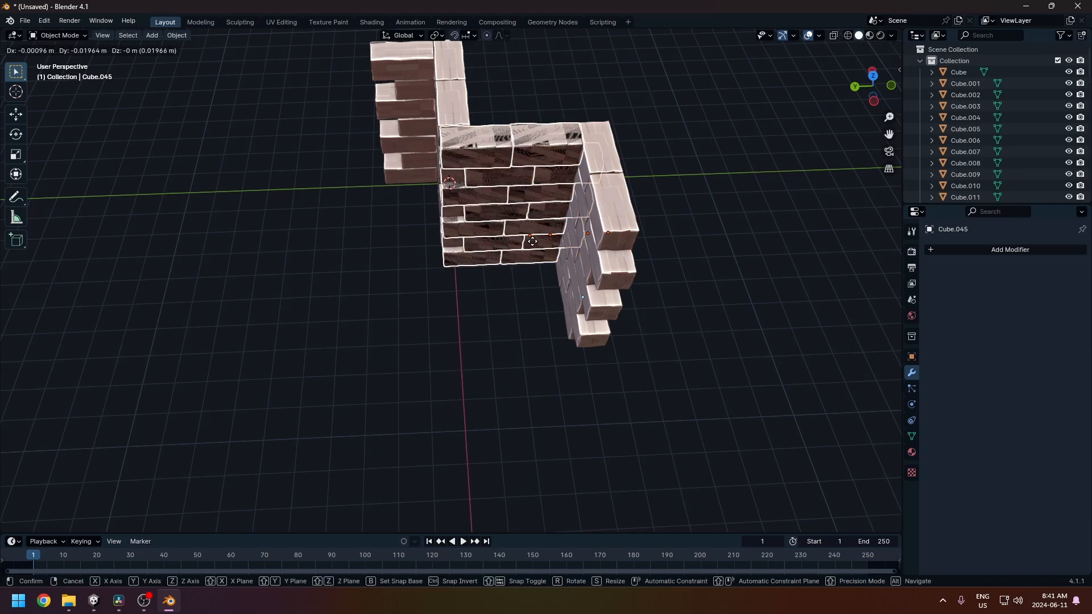
pyautogui.press('x')
pyautogui.click(557, 340)
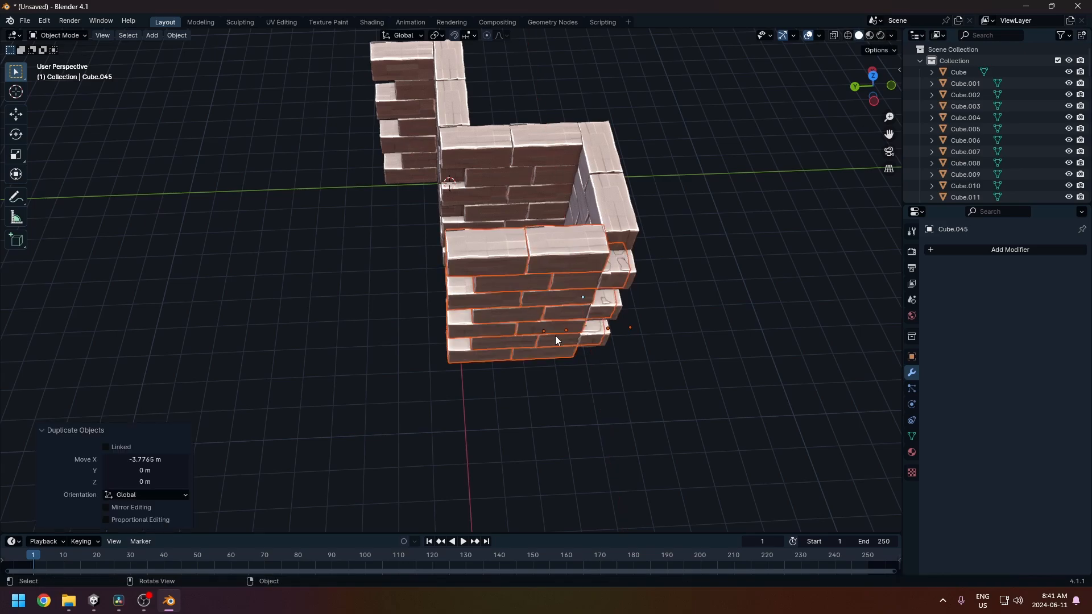
# Rotate the duplicated wall 180° about Z and move it about 3.76 m along Y and -0.22 m along X to complete the recess.
pyautogui.write('rz180')
pyautogui.press('Return')
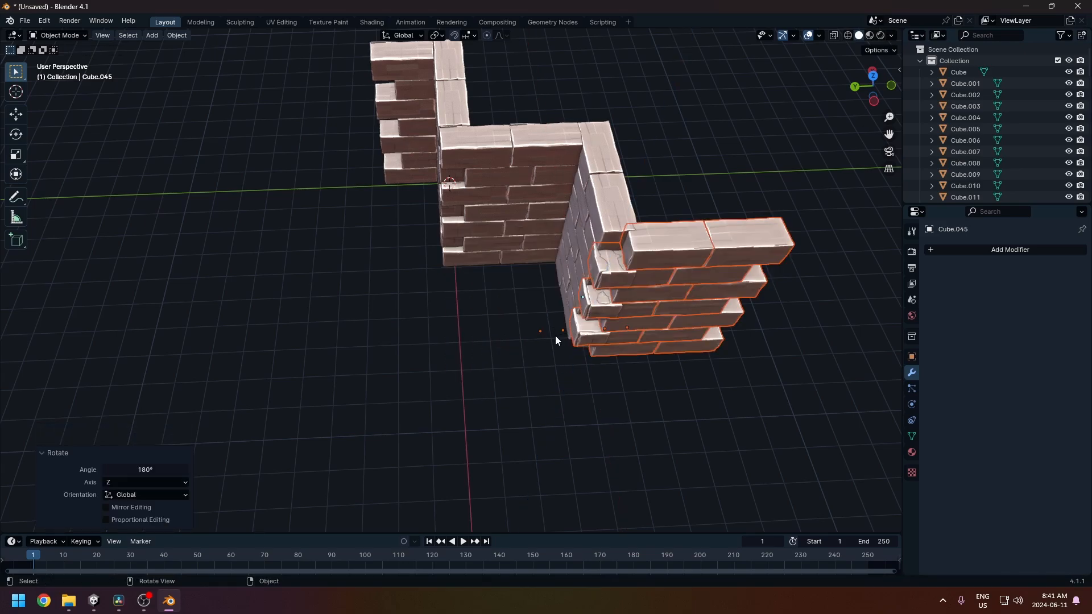
pyautogui.press('g')
pyautogui.press('y')
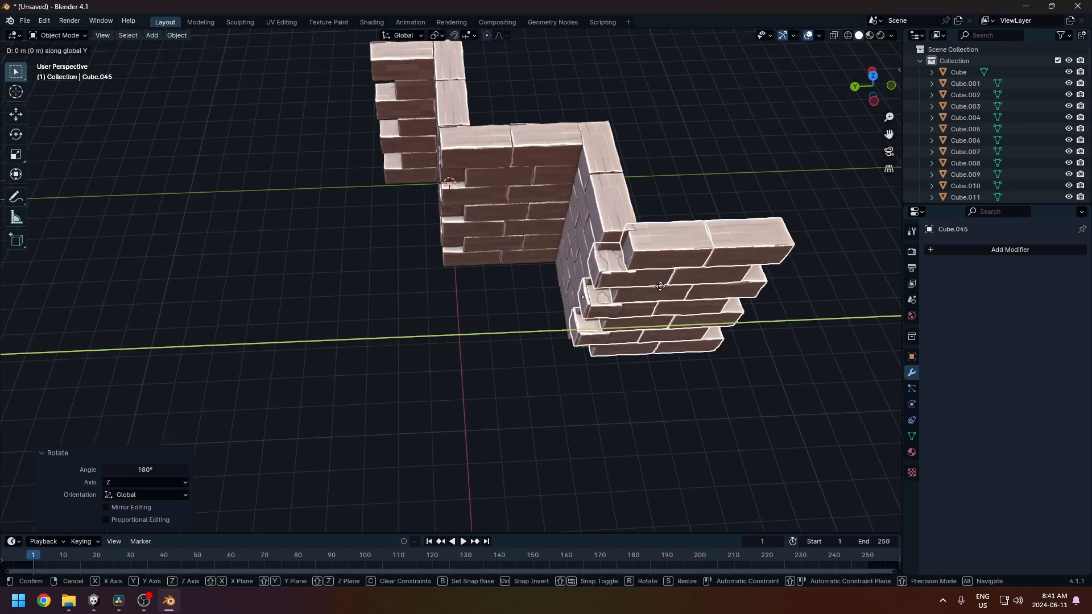
pyautogui.click(540, 298)
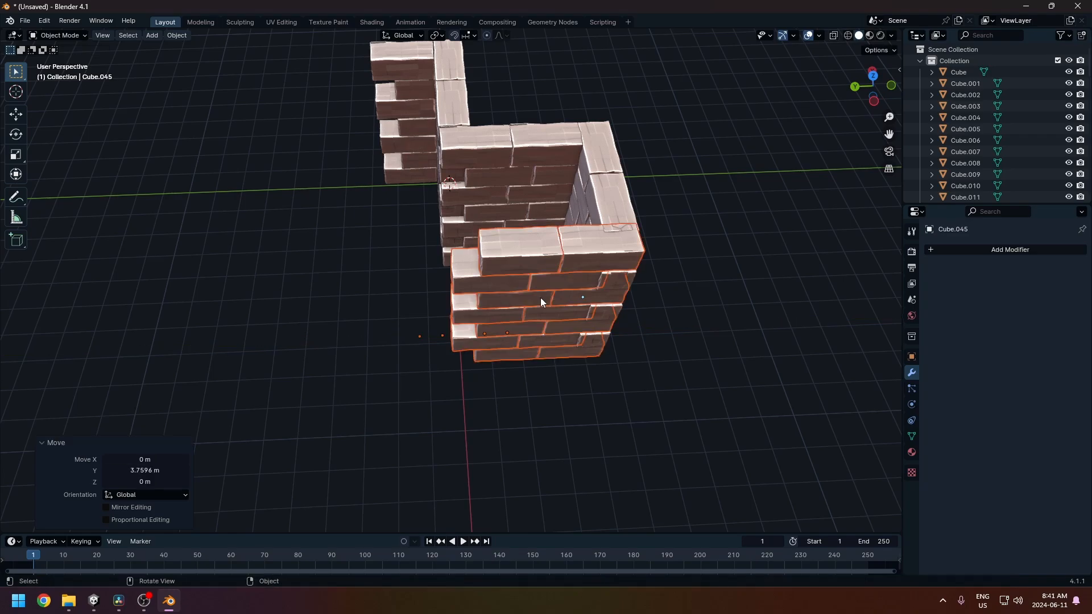
pyautogui.press('g')
pyautogui.press('x')
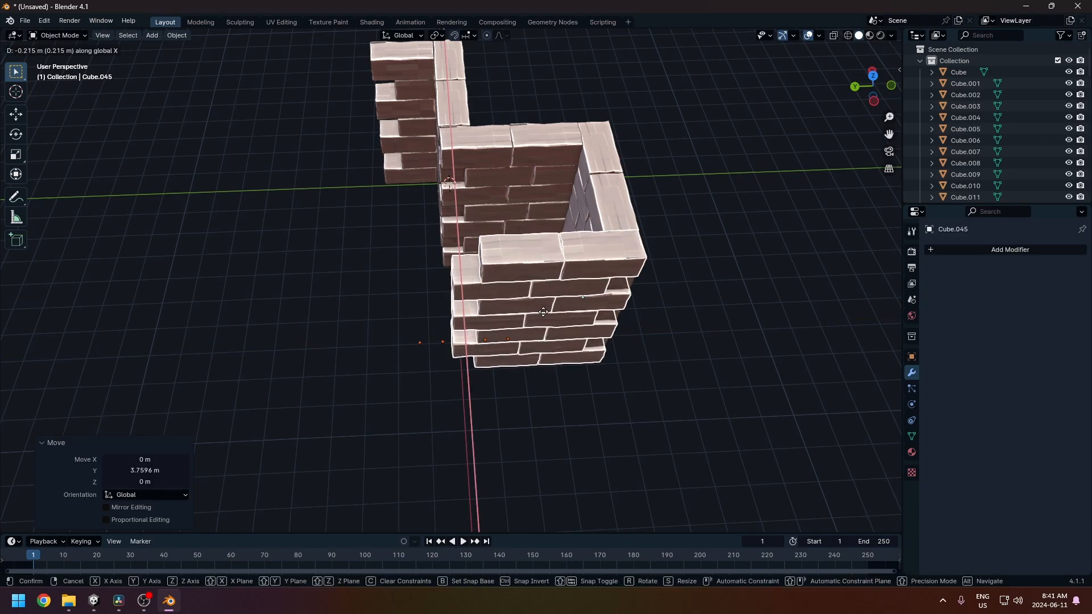
pyautogui.click(543, 312)
# Duplicate the X-direction brick column about -6.04 m along X beyond the recess, and extend it with another copy about -2.08 m along X.
pyautogui.moveTo(638, 357); pyautogui.dragTo(764, 406, button='middle')
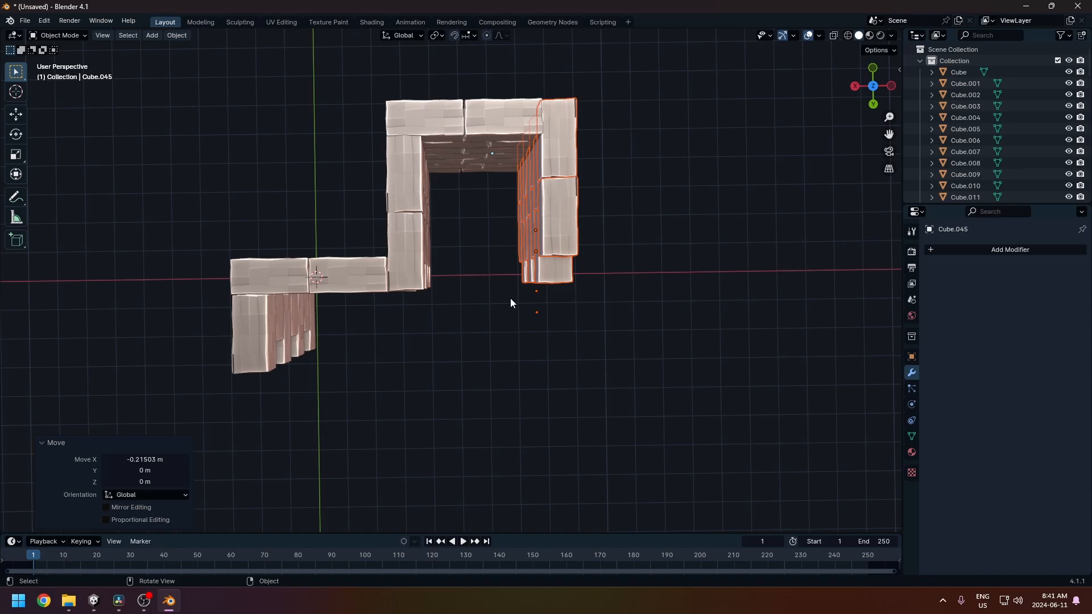
pyautogui.moveTo(659, 334); pyautogui.dragTo(457, 162, button='middle')
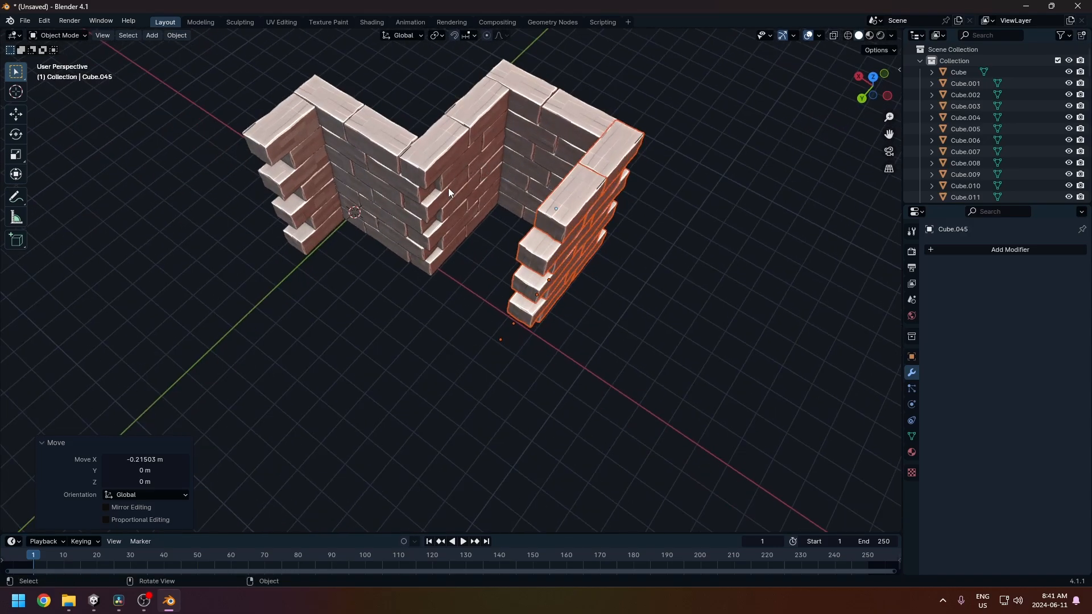
pyautogui.moveTo(479, 317); pyautogui.dragTo(797, 237, button='middle')
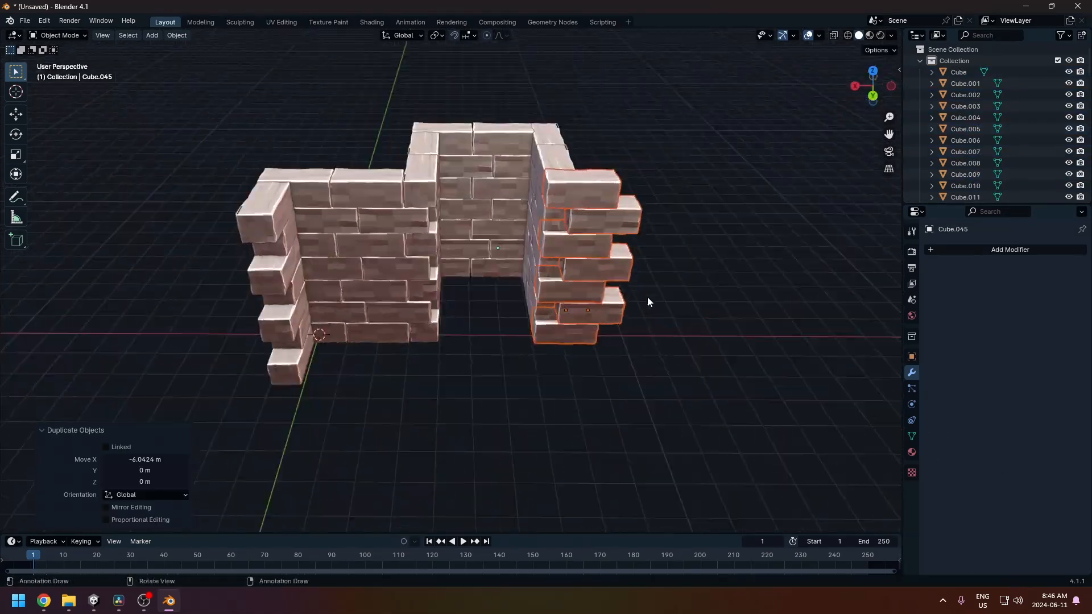
pyautogui.moveTo(647, 302); pyautogui.dragTo(464, 384, button='middle')
pyautogui.hotkey('shift', 'd')
pyautogui.press('x')
pyautogui.click(554, 324)
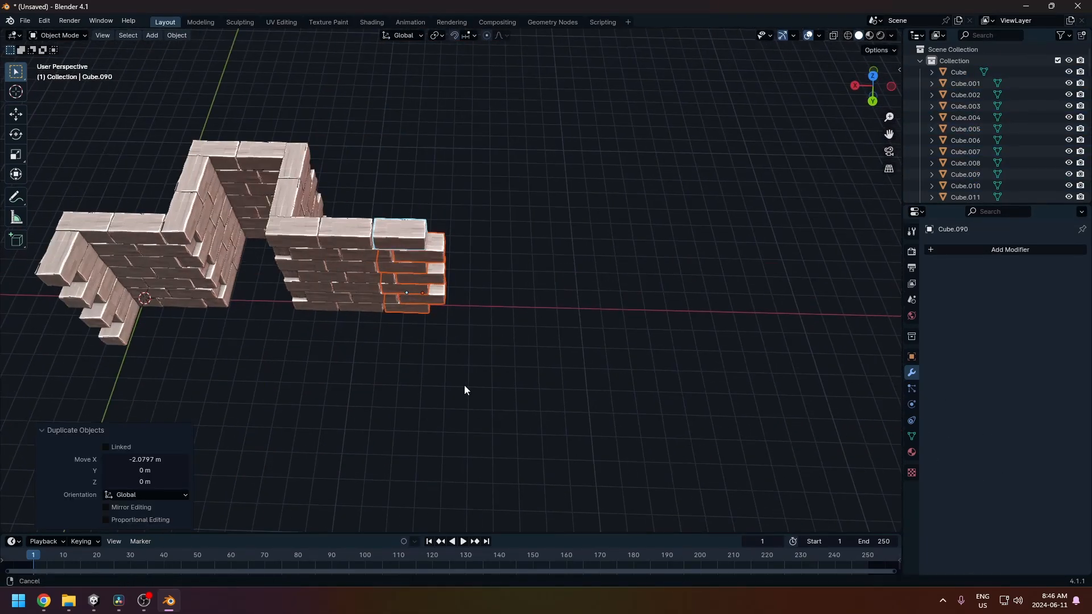
# Select the recess bricks from the top view and duplicate them along X to form a second recess.
pyautogui.press('KP_7')
pyautogui.moveTo(637, 376); pyautogui.dragTo(503, 256)
pyautogui.moveTo(512, 285); pyautogui.dragTo(471, 340, button='middle')
pyautogui.hotkey('shift', 'd')
pyautogui.press('x')
pyautogui.click(471, 432)
# Duplicate the three-column front wall section along X to the far side of the second recess.
pyautogui.moveTo(471, 432); pyautogui.dragTo(423, 193, button='middle')
pyautogui.moveTo(424, 193); pyautogui.dragTo(513, 310)
pyautogui.hotkey('shift', 'd')
pyautogui.press('x')
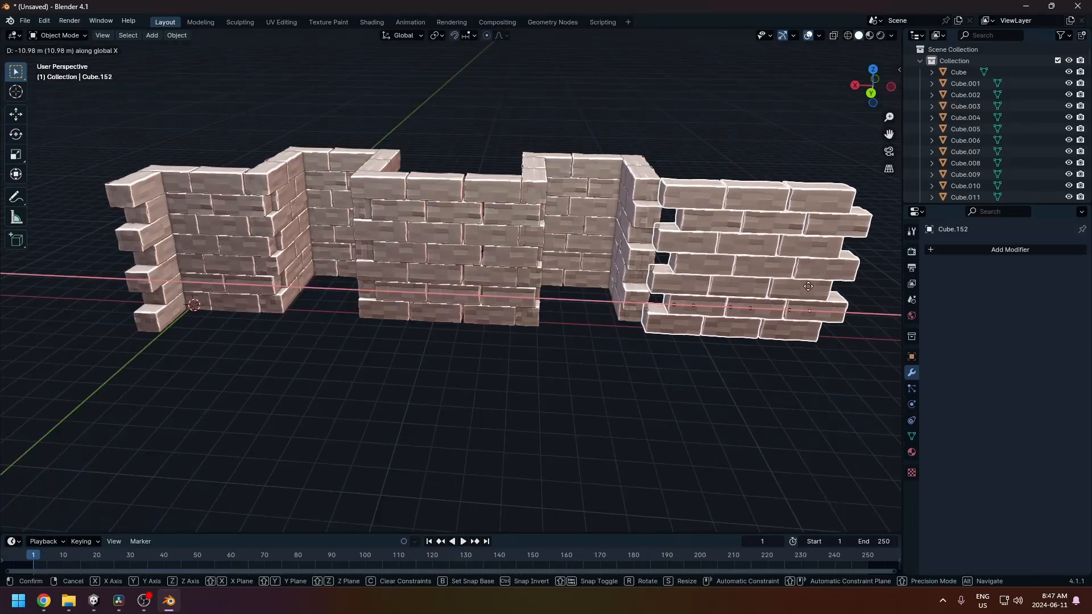
pyautogui.click(711, 285)
# Duplicate the recess bricks along X to form a third recess.
pyautogui.moveTo(712, 285); pyautogui.dragTo(479, 356, button='middle')
pyautogui.moveTo(393, 199); pyautogui.dragTo(535, 330)
pyautogui.hotkey('shift', 'd')
pyautogui.press('x')
pyautogui.click(574, 267)
# Duplicate the front wall section along X so it continues beyond the third recess.
pyautogui.moveTo(574, 268); pyautogui.dragTo(452, 295, button='middle')
pyautogui.moveTo(273, 182); pyautogui.dragTo(399, 250)
pyautogui.hotkey('shift', 'd')
pyautogui.press('x')
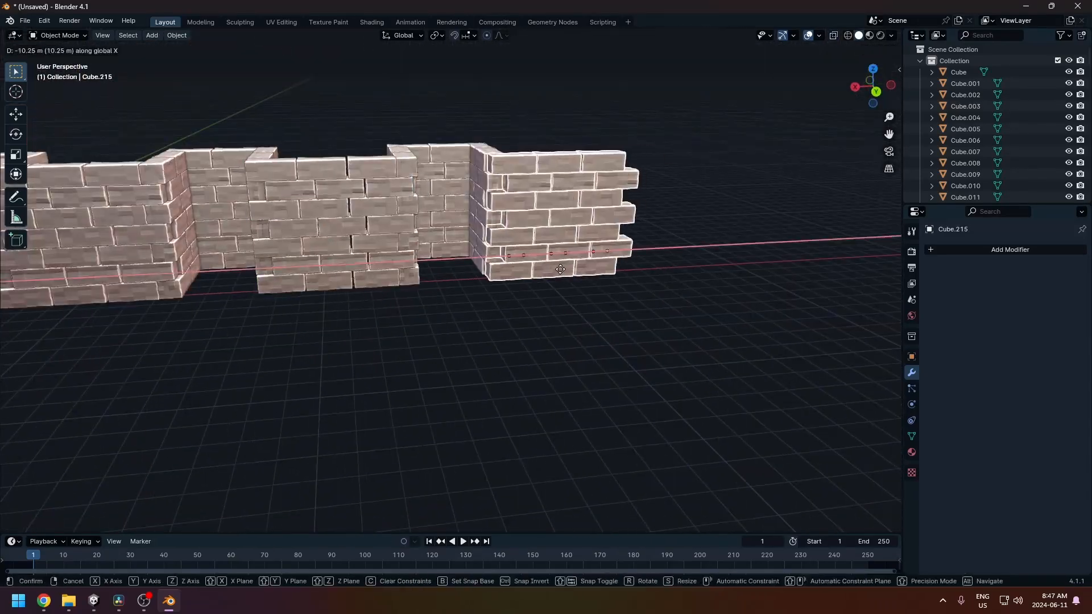
pyautogui.click(597, 239)
# Duplicate the side column for the wall's far end along X and rotate the copy 180° about Z.
pyautogui.moveTo(597, 239); pyautogui.dragTo(473, 293, button='middle')
pyautogui.hotkey('shift', 'd')
pyautogui.press('x')
pyautogui.click(493, 145)
pyautogui.press('r')
pyautogui.press('z')
pyautogui.press('1')
pyautogui.press('8')
pyautogui.press('0')
pyautogui.press('Return')
# Move the rotated side column about 3.75 m along Y to form the corner at the wall's far end.
pyautogui.press('g')
pyautogui.press('x')
pyautogui.moveTo(494, 145); pyautogui.dragTo(381, 341, button='middle')
pyautogui.click(493, 300)
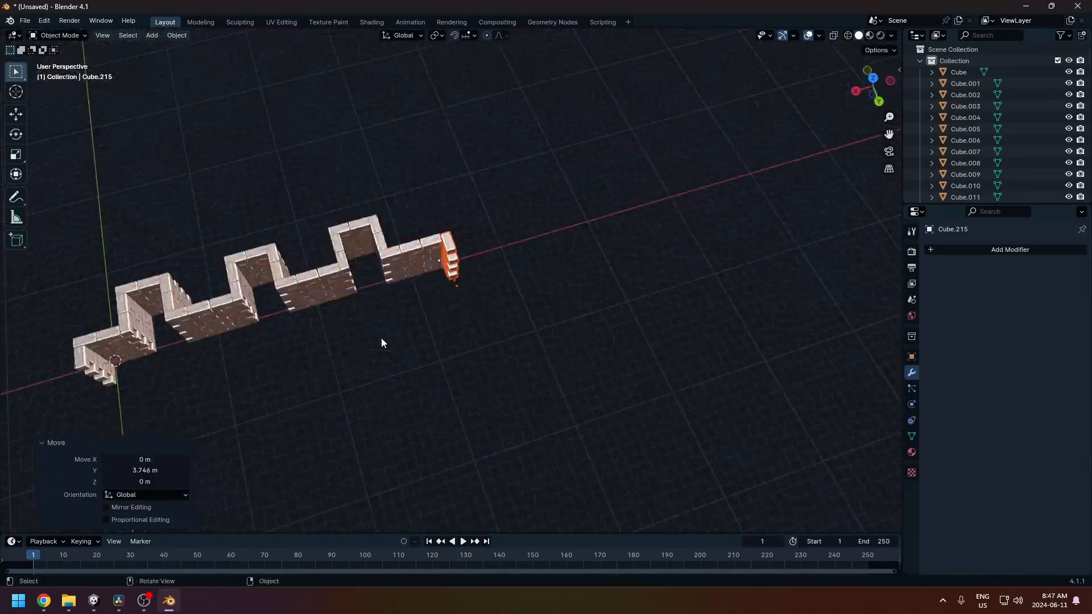
# Select all bricks of the recessed wall and duplicate them along X.
pyautogui.press('a')
pyautogui.hotkey('shift', 'd')
pyautogui.press('x')
pyautogui.click(356, 408)
# Rotate the duplicated recessed wall 180° about Z and move it along Y so it faces the original wall.
pyautogui.press('r')
pyautogui.press('z')
pyautogui.press('1')
pyautogui.press('8')
pyautogui.press('0')
pyautogui.press('Return')
pyautogui.press('g')
pyautogui.press('y')
pyautogui.click(591, 185)
# Extend the short end wall near the origin by duplicating its brick column about 1.98 m along Y.
pyautogui.moveTo(591, 185); pyautogui.dragTo(385, 227, button='middle')
pyautogui.moveTo(386, 227); pyautogui.dragTo(421, 362)
pyautogui.hotkey('shift', 'd')
pyautogui.press('y')
pyautogui.click(471, 343)
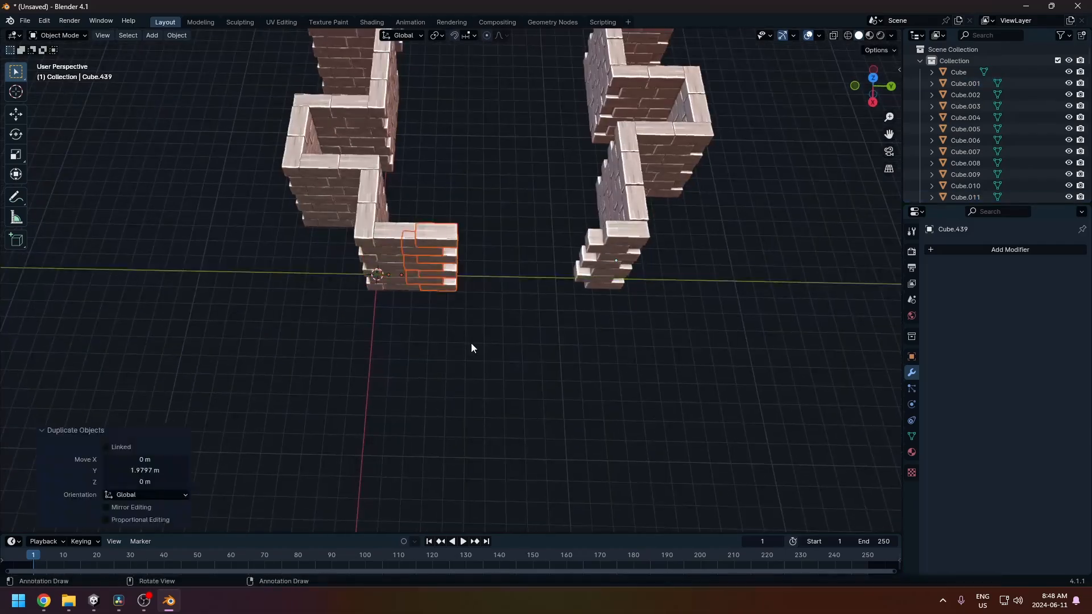
# Select the opposite recessed wall in X-ray mode and move it along Y and X until it lines up with the end wall.
pyautogui.hotkey('alt', 'z')
pyautogui.moveTo(399, 74); pyautogui.dragTo(561, 370)
pyautogui.press('g')
pyautogui.press('y')
pyautogui.click(562, 371)
pyautogui.press('g')
pyautogui.press('x')
pyautogui.moveTo(562, 371); pyautogui.dragTo(261, 309, button='middle')
pyautogui.click(456, 332)
pyautogui.hotkey('alt', 'z')
pyautogui.keyDown('shift'); pyautogui.moveTo(261, 310); pyautogui.dragTo(383, 304); pyautogui.keyUp('shift')
pyautogui.click(564, 244)
# Select the full end wall and duplicate it along X to the opposite end of the room.
pyautogui.press('KP_7')
pyautogui.moveTo(565, 199); pyautogui.dragTo(515, 398)
pyautogui.moveTo(515, 398); pyautogui.dragTo(521, 360, button='middle')
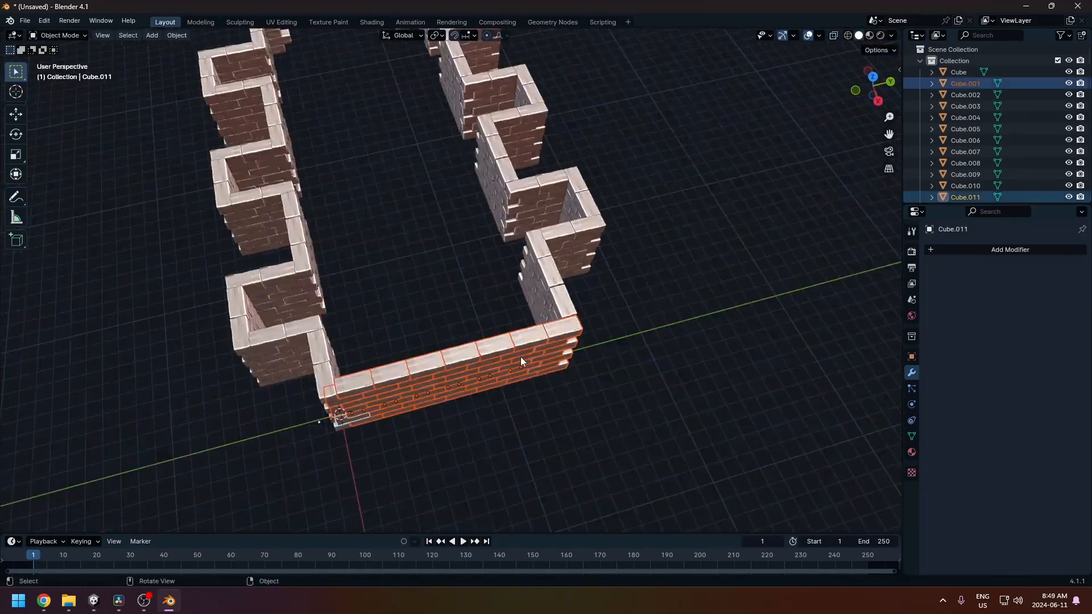
pyautogui.press('KP_7')
pyautogui.hotkey('shift', 'd')
pyautogui.press('x')
pyautogui.click(126, 312)
# Delete the surplus bricks where the copied end wall meets the side walls.
pyautogui.moveTo(126, 311); pyautogui.dragTo(572, 378, button='middle')
pyautogui.click(572, 378)
pyautogui.press('Delete')
pyautogui.keyDown('shift'); pyautogui.click(343, 398); pyautogui.keyUp('shift')
pyautogui.press('Delete')
pyautogui.moveTo(343, 399); pyautogui.dragTo(370, 370, button='middle')
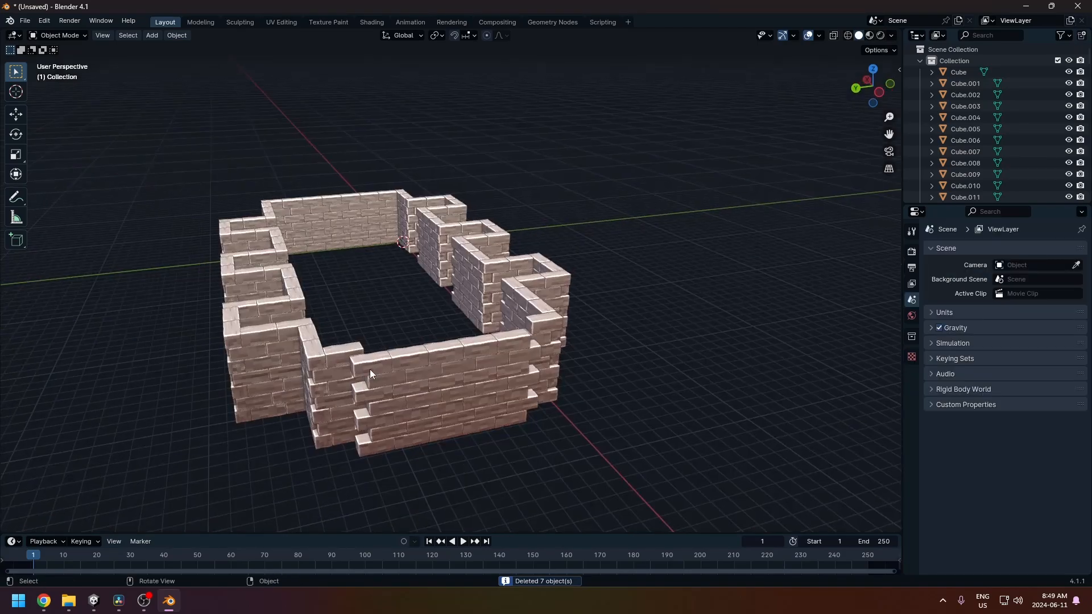
# Select the misaligned wall bricks and shift them along X and Y until the room's outline closes.
pyautogui.moveTo(401, 225); pyautogui.dragTo(462, 299)
pyautogui.moveTo(462, 298); pyautogui.dragTo(546, 341, button='middle')
pyautogui.press('g')
pyautogui.press('x')
pyautogui.click(552, 343)
pyautogui.press('g')
pyautogui.press('y')
pyautogui.click(479, 377)
pyautogui.press('g')
pyautogui.press('x')
pyautogui.moveTo(479, 376); pyautogui.dragTo(374, 484, button='middle')
pyautogui.click(484, 387)
# Check the closed brick room from above, and switch to the Unity project to view the long room there.
pyautogui.moveTo(374, 483); pyautogui.dragTo(452, 349, button='middle')
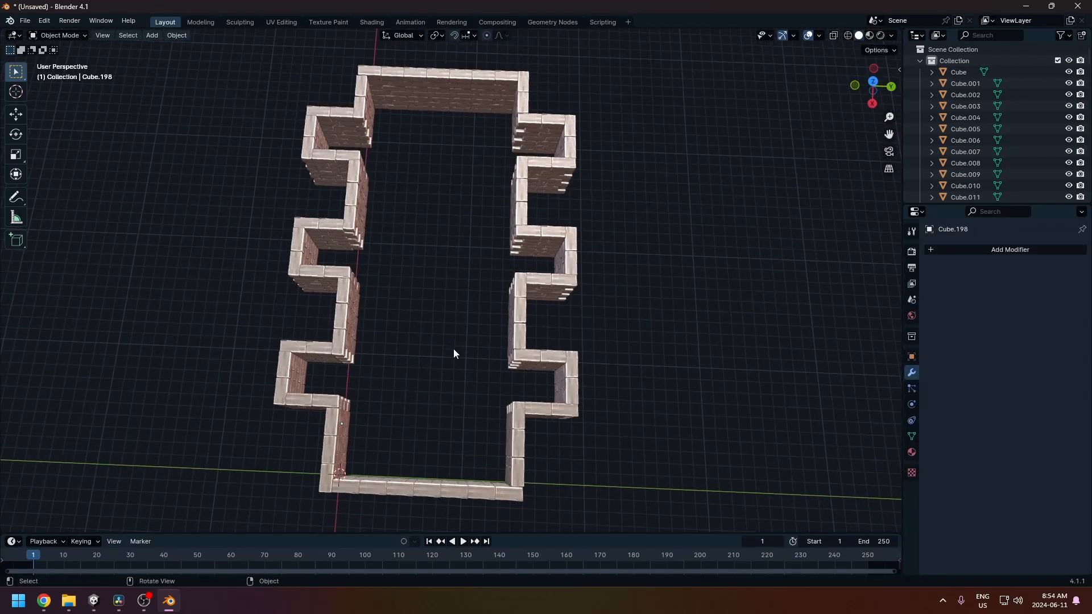
pyautogui.scroll(1, 453, 349)
pyautogui.click(96, 601)
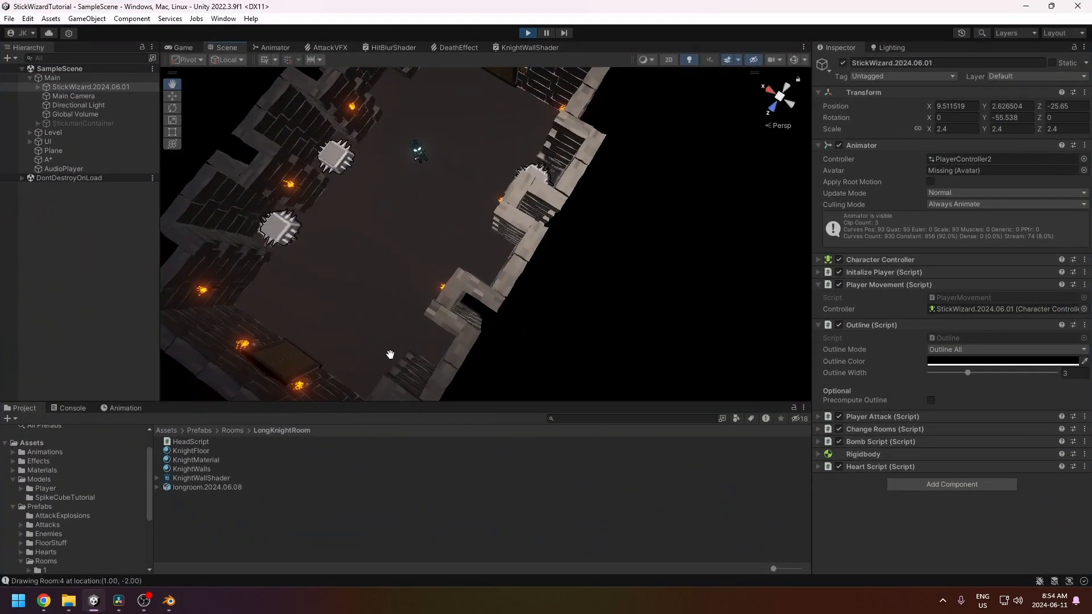
# Switch from Unity back to Blender's brick room model and add a plane mesh for the floor.
pyautogui.moveTo(391, 357); pyautogui.dragTo(476, 310)
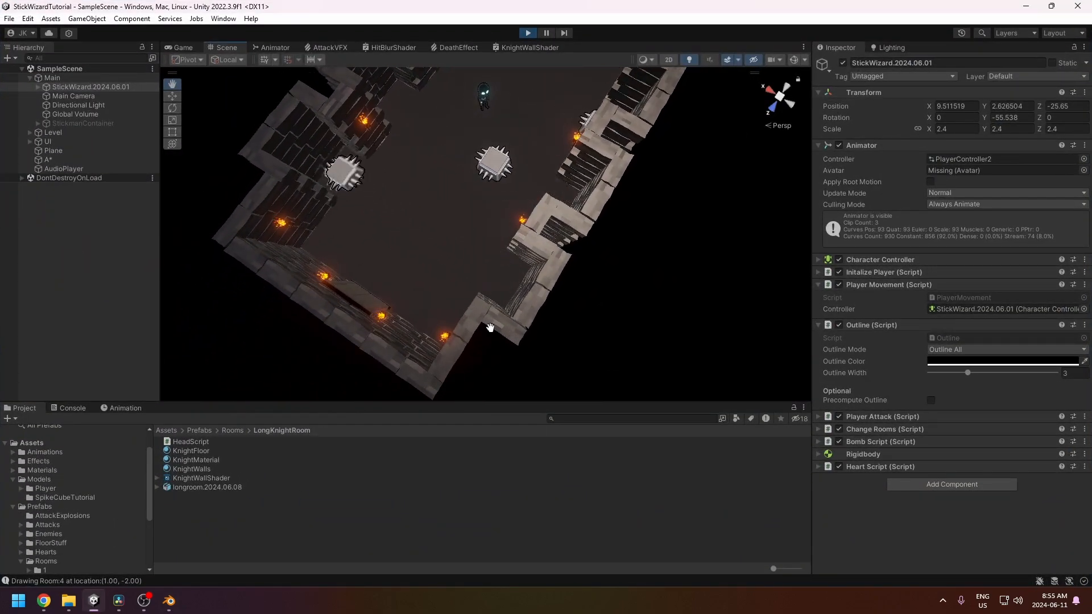
pyautogui.click(169, 601)
pyautogui.moveTo(533, 410); pyautogui.dragTo(387, 315, button='middle')
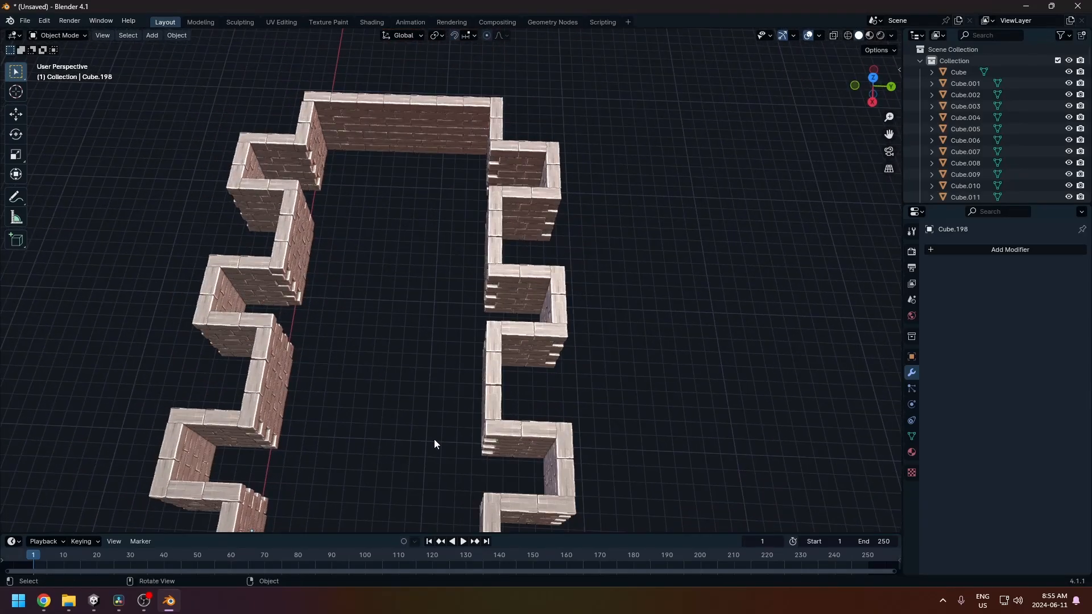
pyautogui.keyDown('shift'); pyautogui.moveTo(435, 443); pyautogui.dragTo(431, 359, button='middle'); pyautogui.keyUp('shift')
pyautogui.moveTo(428, 358); pyautogui.dragTo(406, 397, button='middle')
pyautogui.keyDown('shift'); pyautogui.moveTo(519, 335); pyautogui.dragTo(523, 295, button='middle'); pyautogui.keyUp('shift')
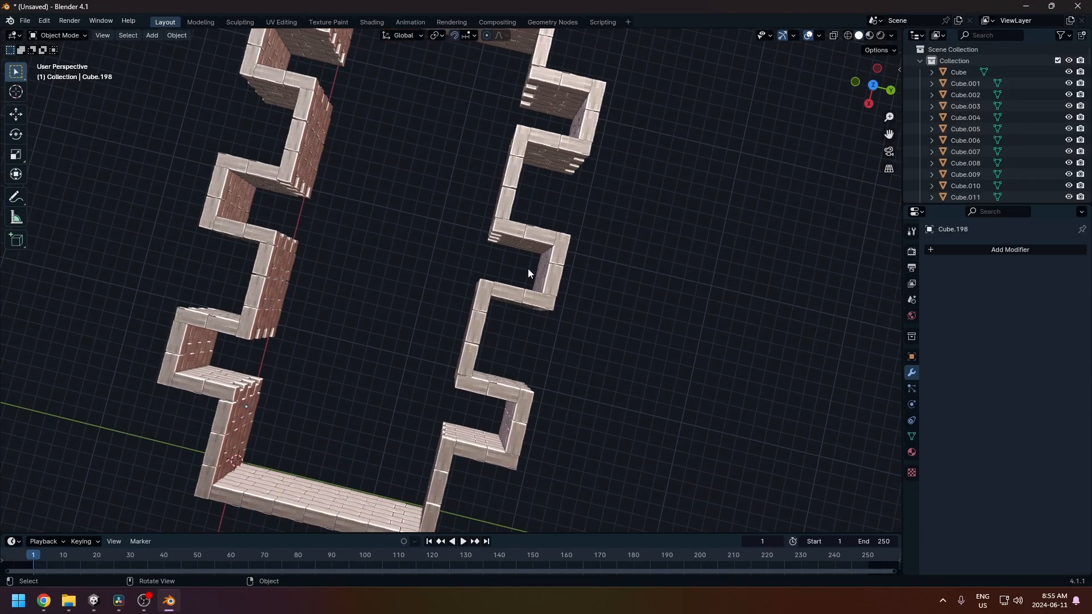
pyautogui.moveTo(505, 220); pyautogui.dragTo(508, 300, button='middle')
pyautogui.hotkey('shift', 'a')
pyautogui.moveTo(507, 299)
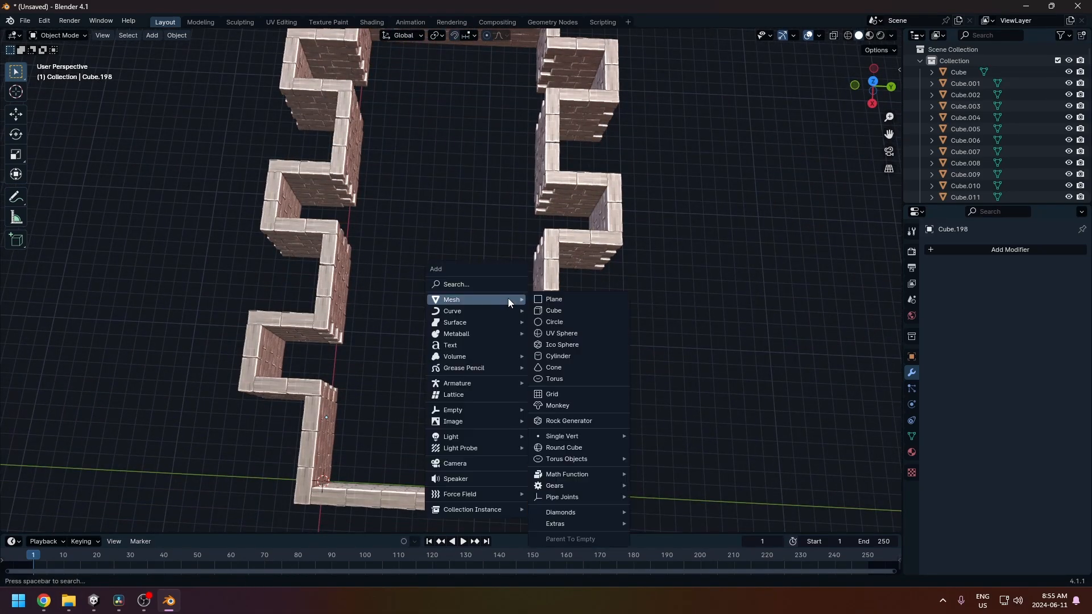
pyautogui.click(568, 302)
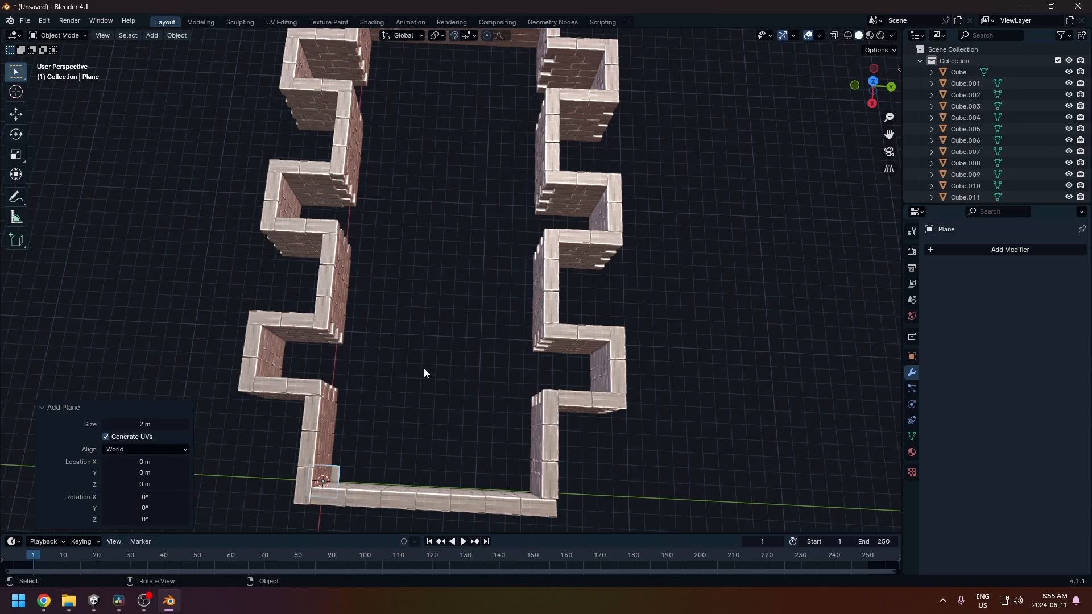
# In top view, move the plane about -33.6 m along X and 17.6 m along Y, just outside the room's far corner.
pyautogui.scroll(-1, 424, 368)
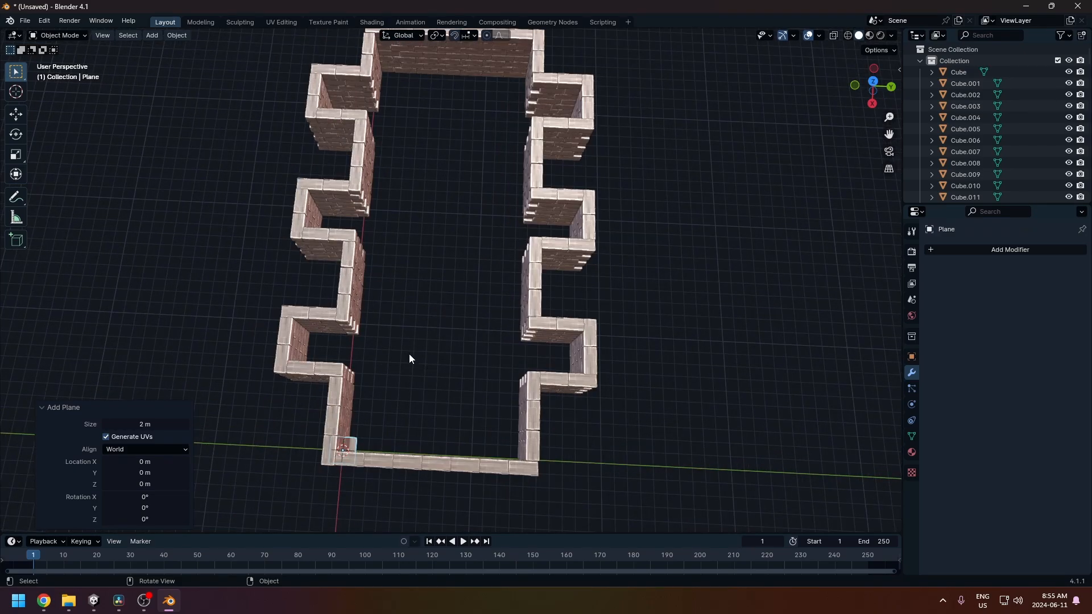
pyautogui.press('KP_7')
pyautogui.keyDown('shift'); pyautogui.moveTo(545, 350); pyautogui.dragTo(699, 340, button='middle'); pyautogui.keyUp('shift')
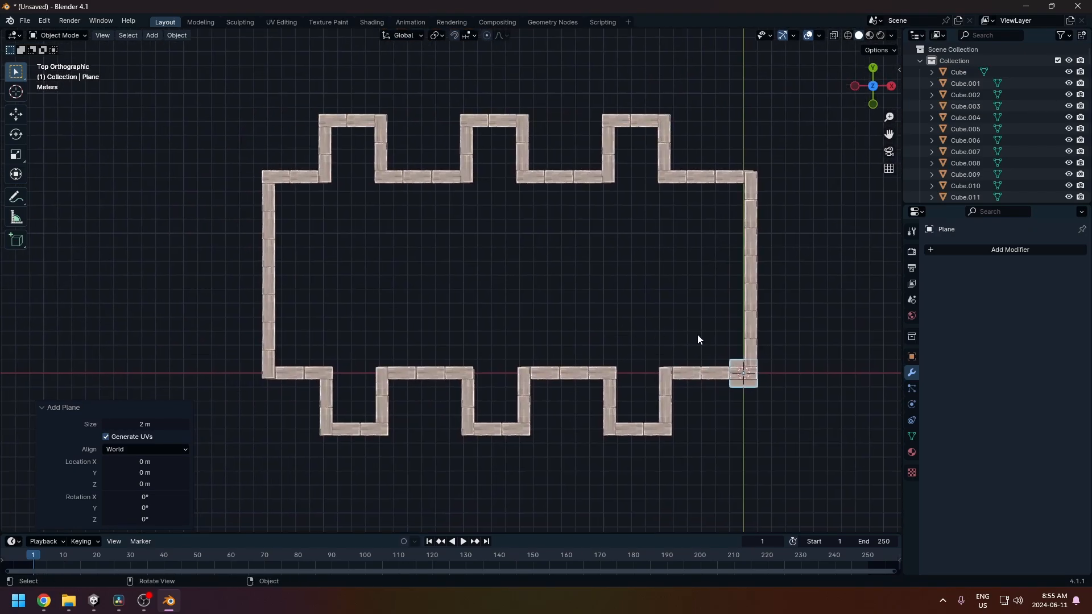
pyautogui.press('g')
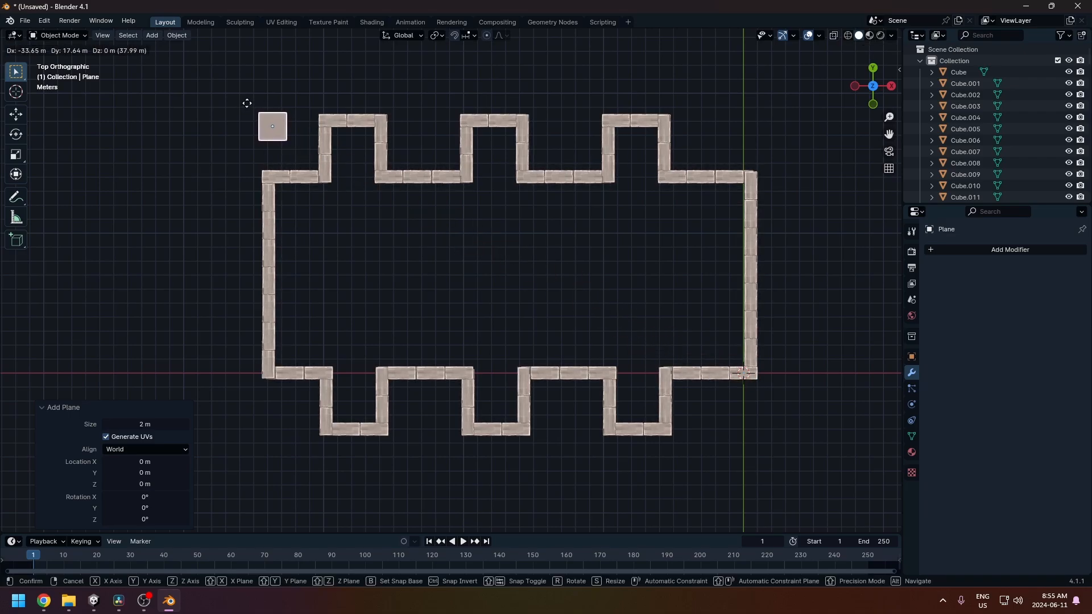
pyautogui.click(246, 103)
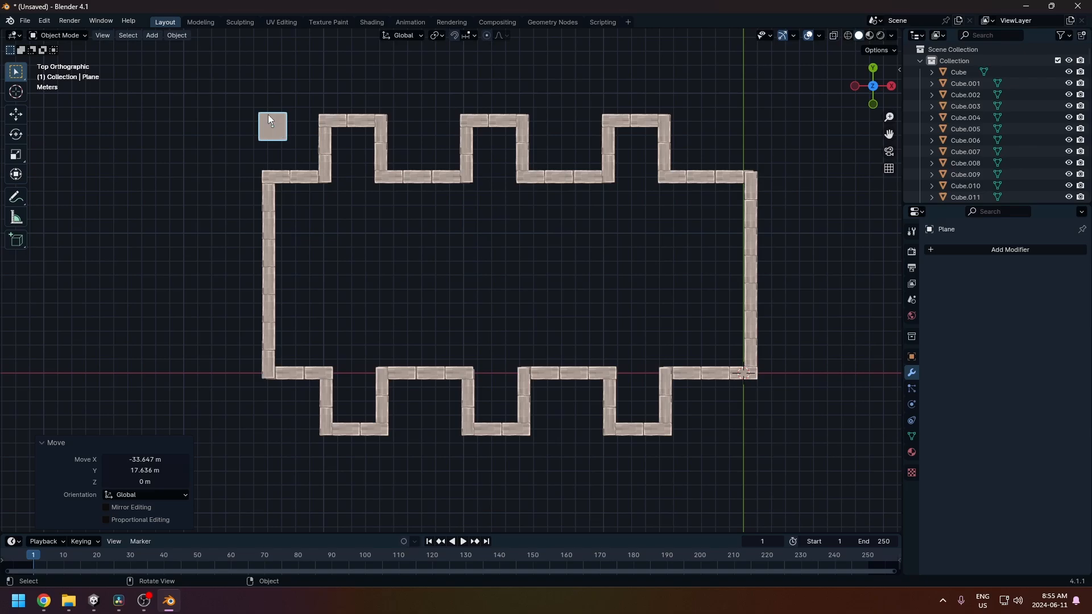
pyautogui.moveTo(284, 119); pyautogui.dragTo(479, 254, button='middle')
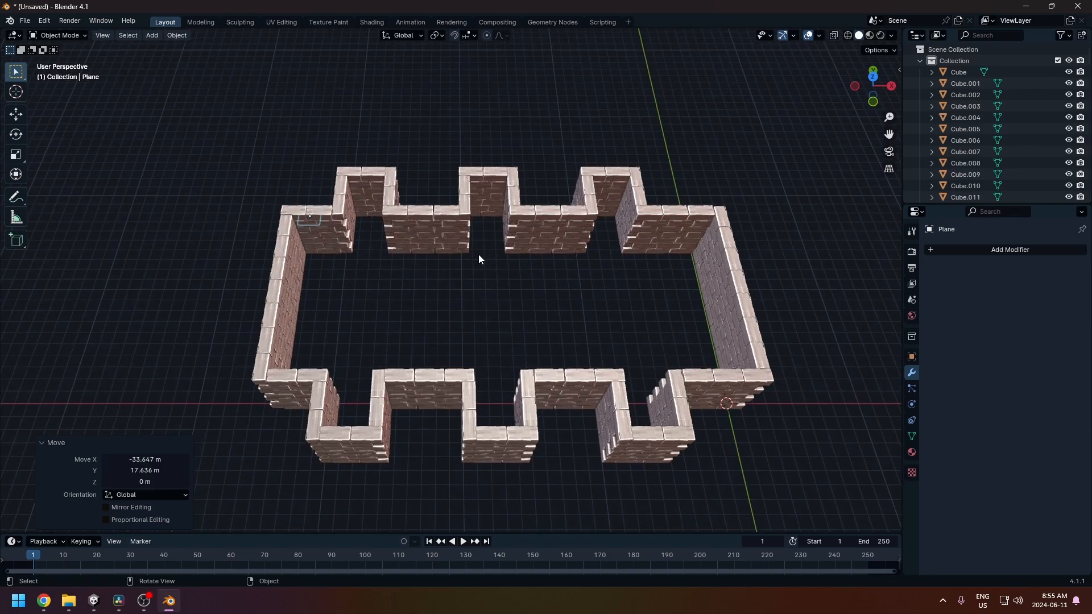
pyautogui.press('g')
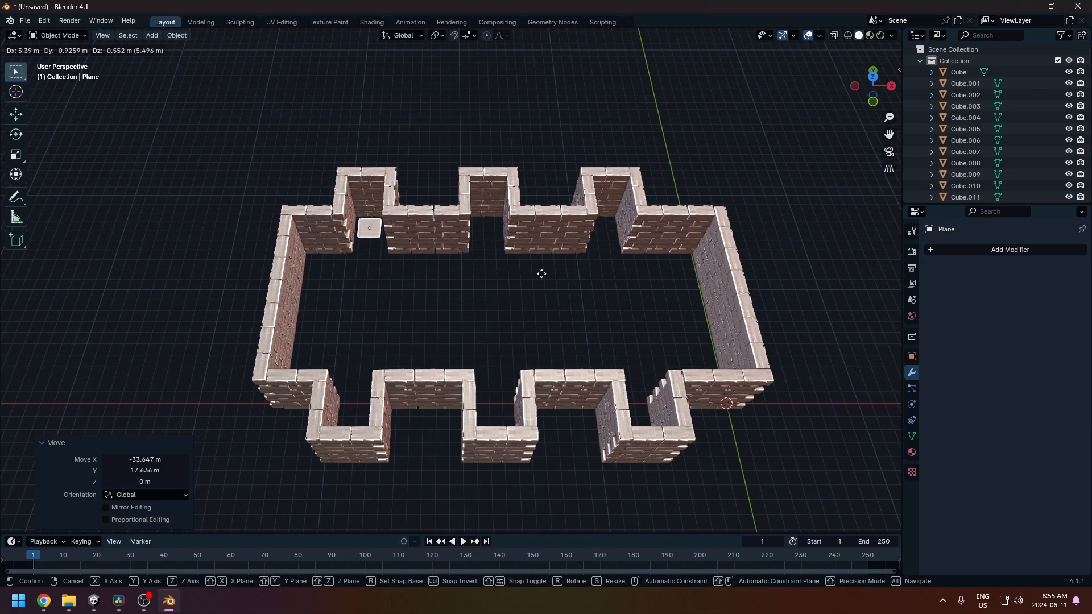
pyautogui.rightClick(539, 273)
pyautogui.press('KP_7')
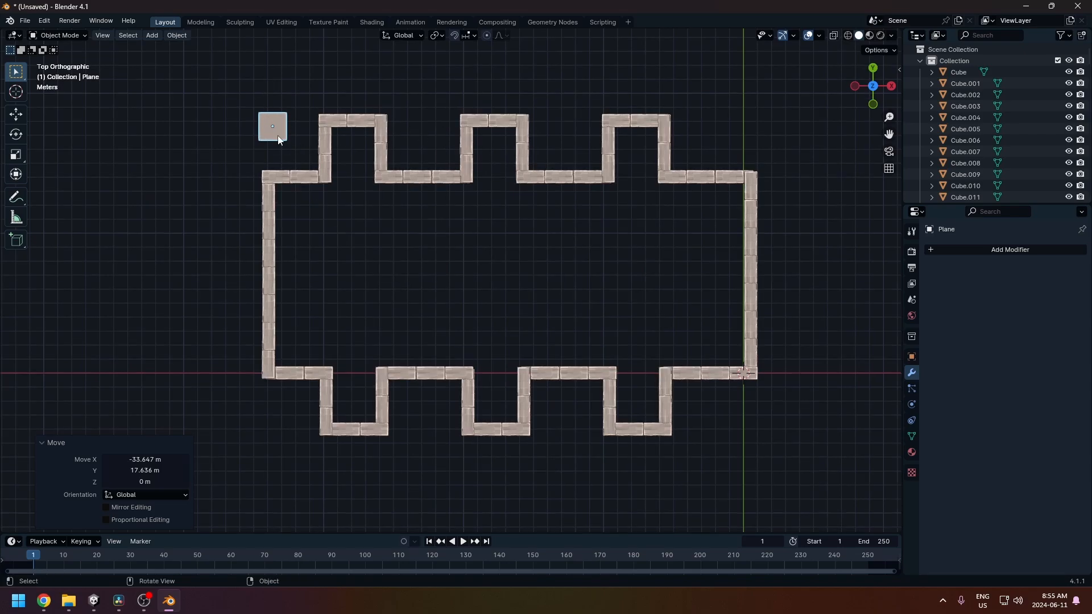
# In Edit Mode, select the plane's edge facing the room's other end and extend it about 33.6 m along X.
pyautogui.press('Tab')
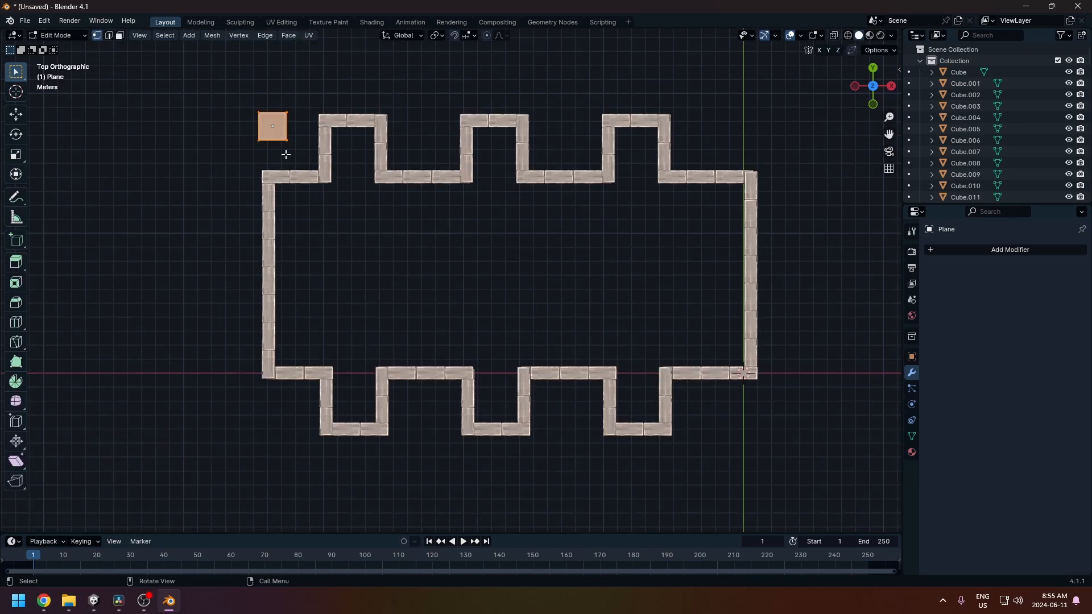
pyautogui.click(281, 147)
pyautogui.press('g')
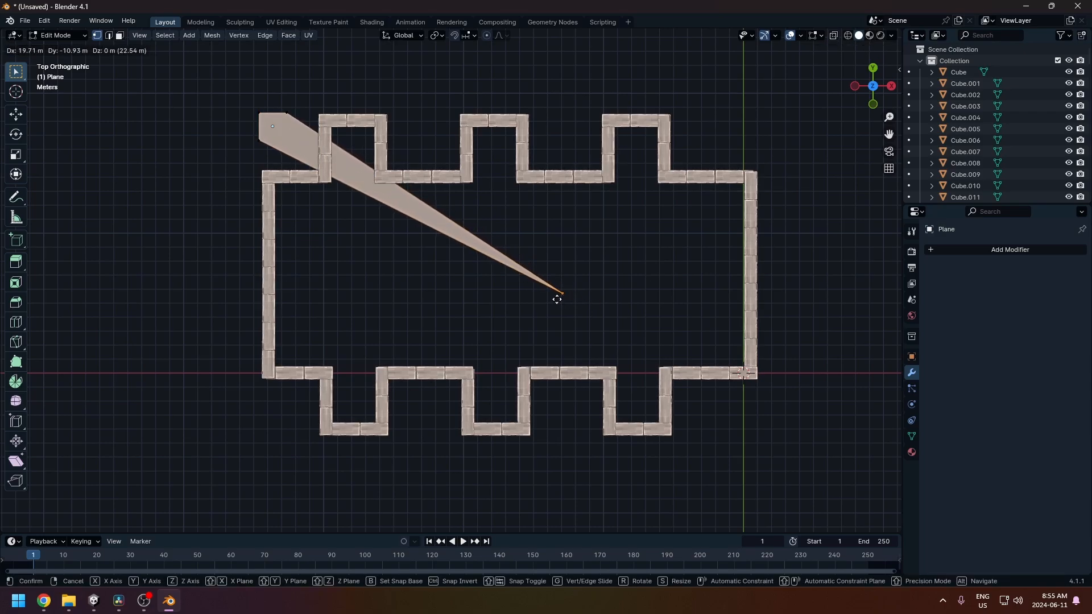
pyautogui.press('Escape')
pyautogui.click(290, 117)
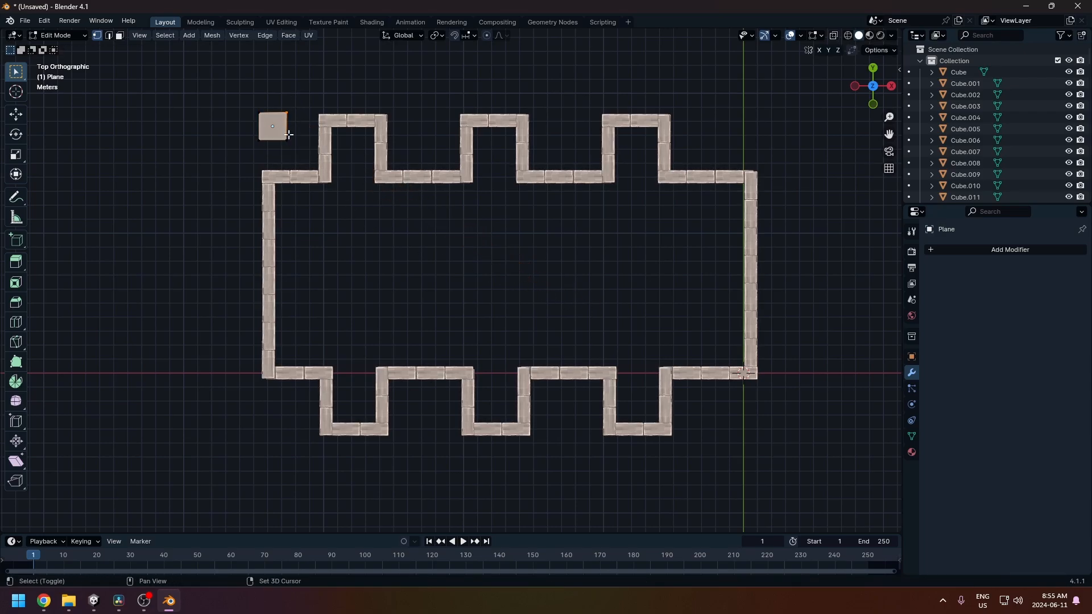
pyautogui.keyDown('shift'); pyautogui.click(252, 143); pyautogui.keyUp('shift')
pyautogui.click(285, 150)
pyautogui.keyDown('shift'); pyautogui.click(287, 113); pyautogui.keyUp('shift')
pyautogui.press('g')
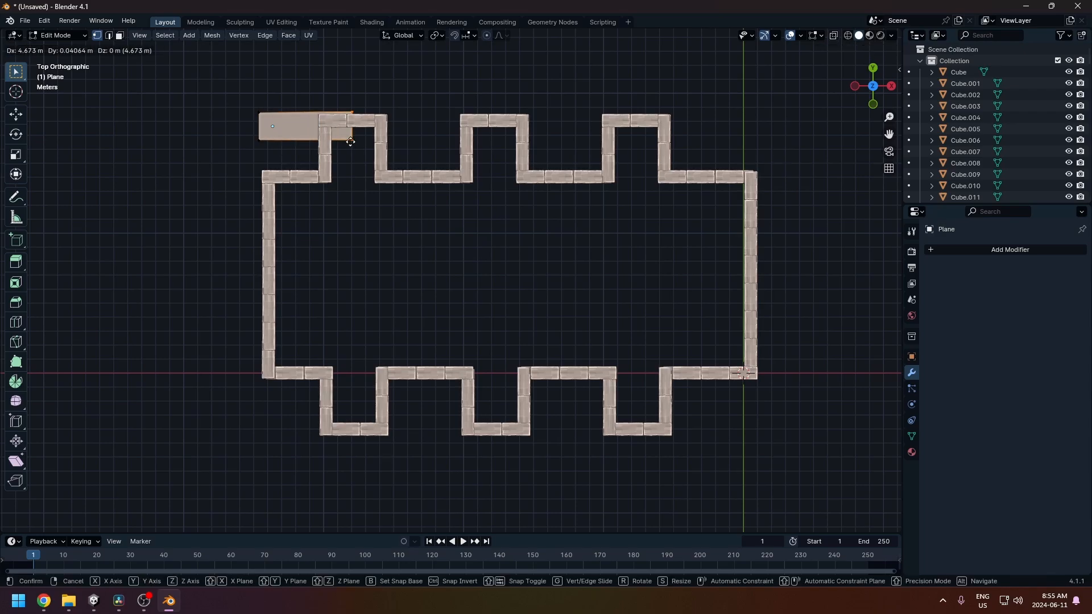
pyautogui.press('x')
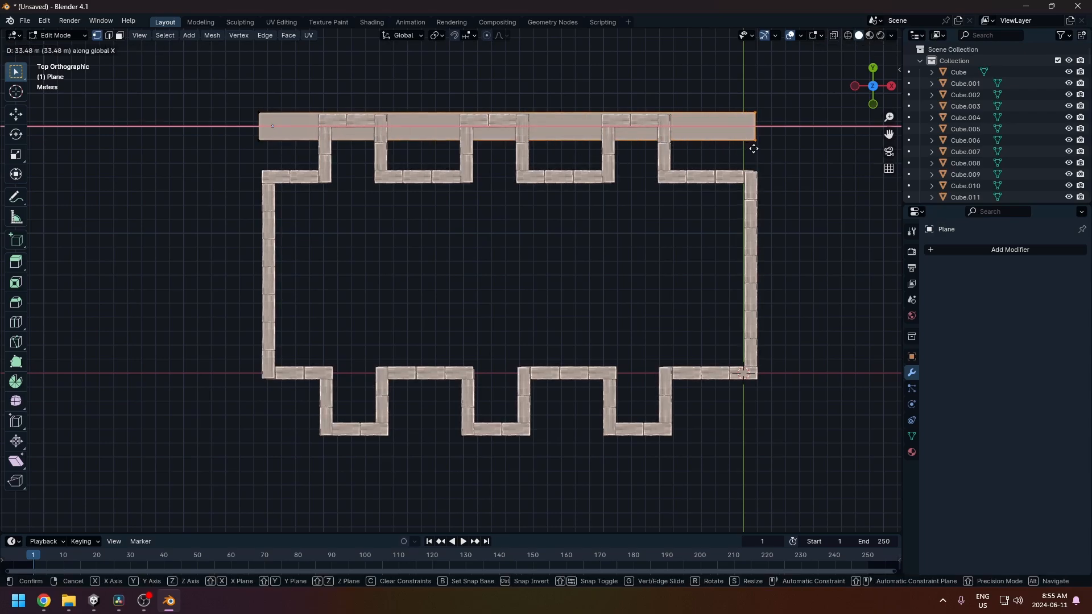
pyautogui.click(756, 148)
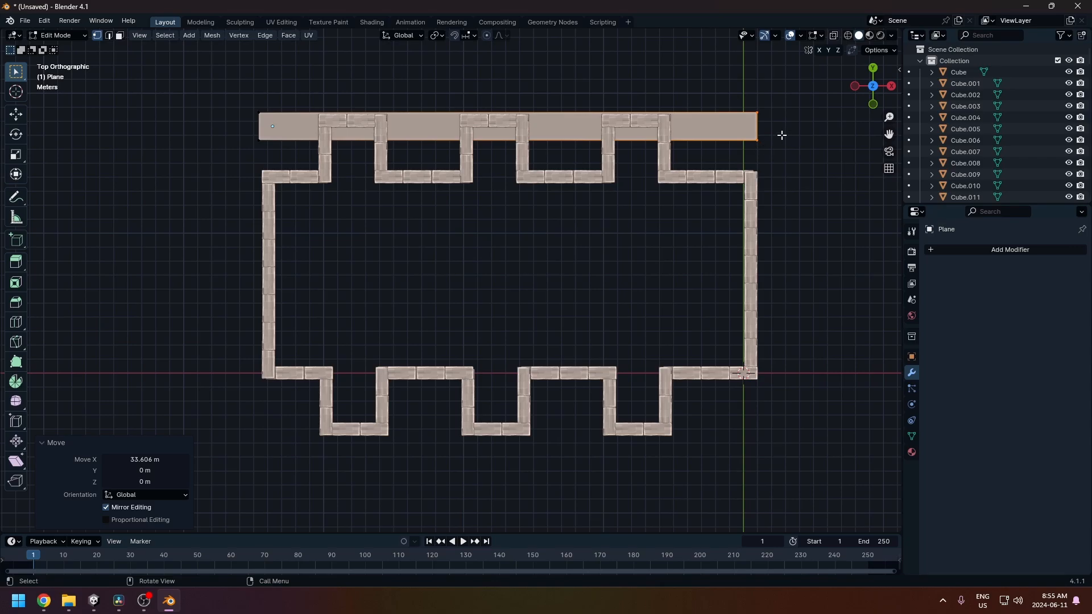
# Select the plane's long lower edge and extend it along negative Y to the outer side of the opposite recesses.
pyautogui.moveTo(785, 135); pyautogui.dragTo(250, 168)
pyautogui.press('g')
pyautogui.press('y')
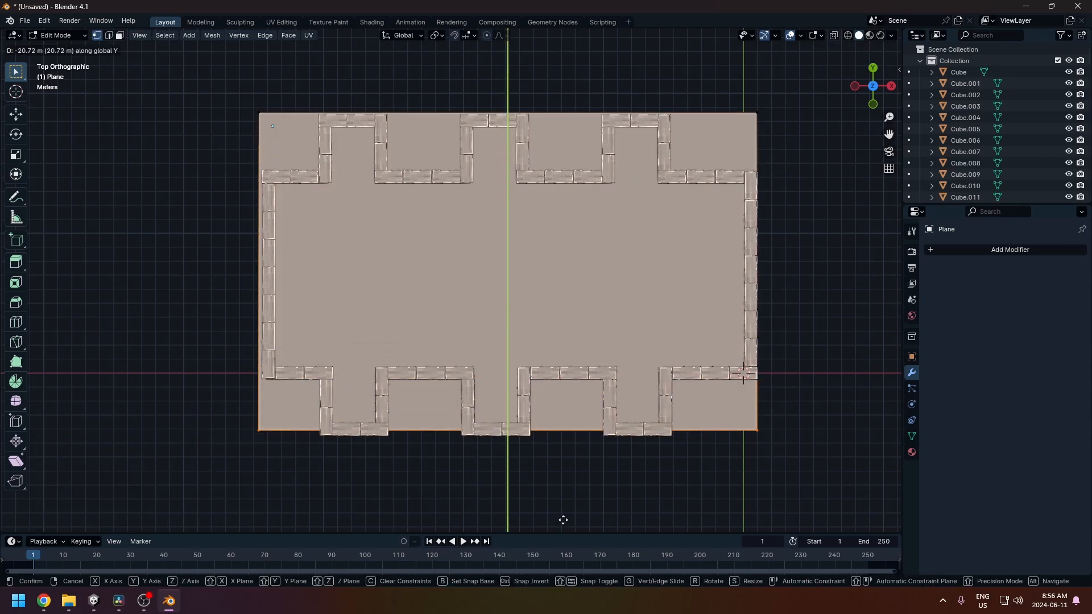
pyautogui.click(564, 526)
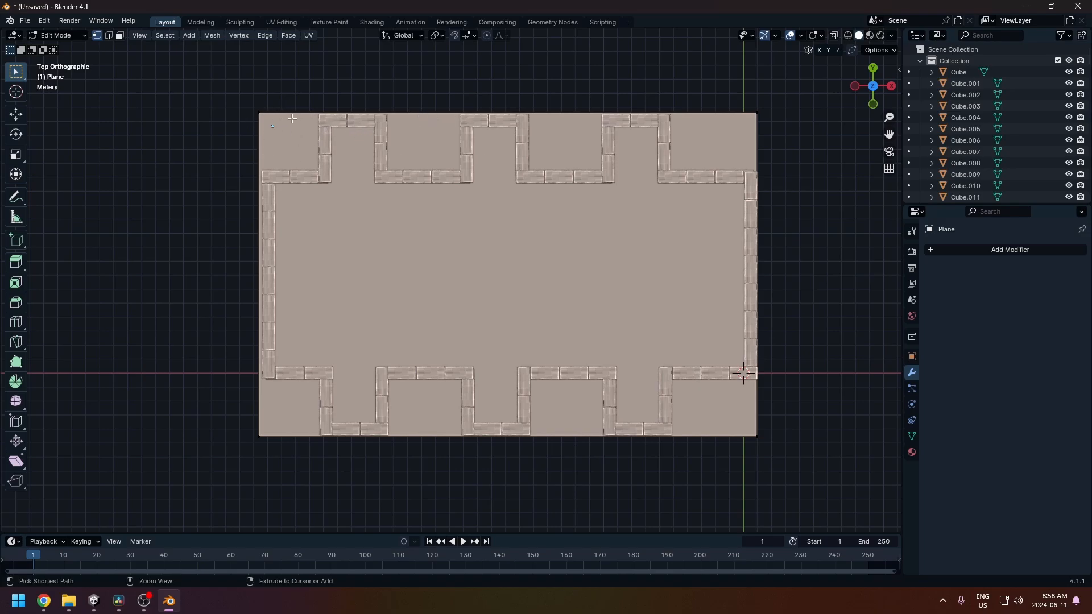
# Add a crosswise loop cut at the first recess's outer side wall and a lengthwise one along the upper main wall.
pyautogui.hotkey('ctrl', 'r')
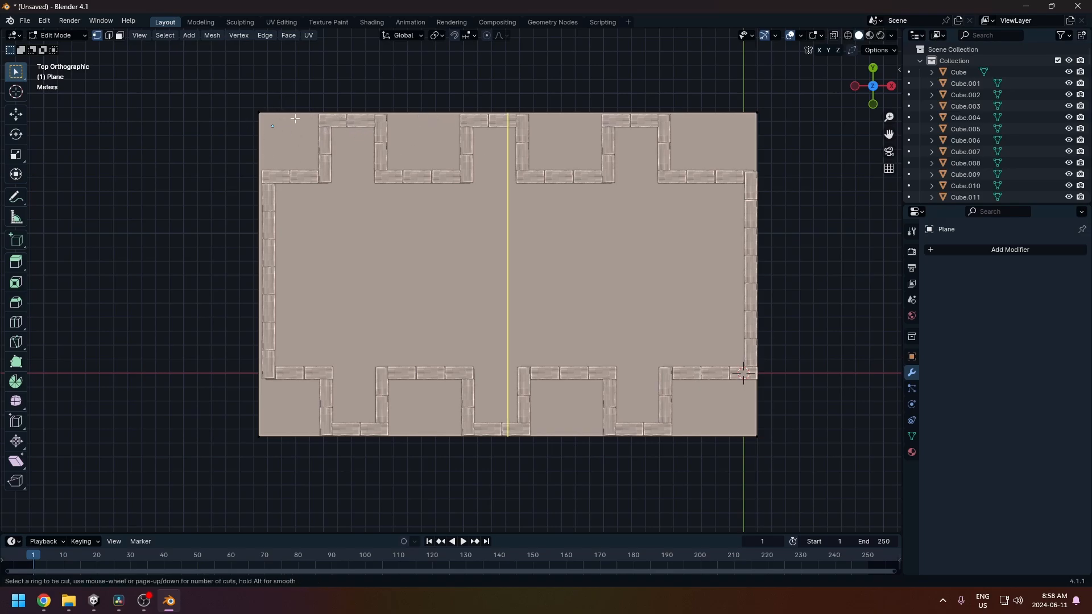
pyautogui.click(361, 126)
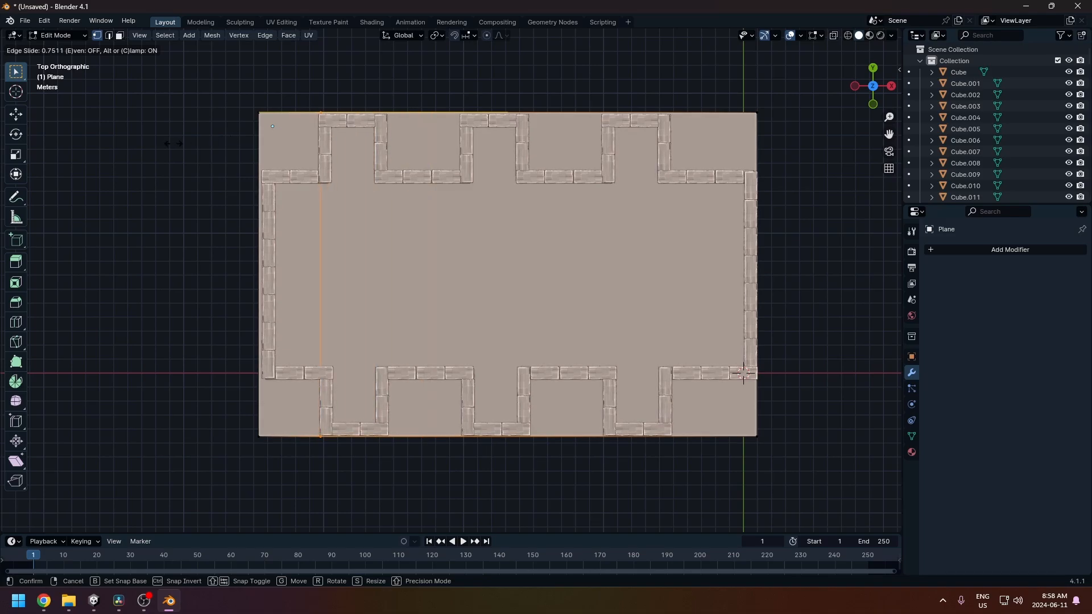
pyautogui.click(173, 143)
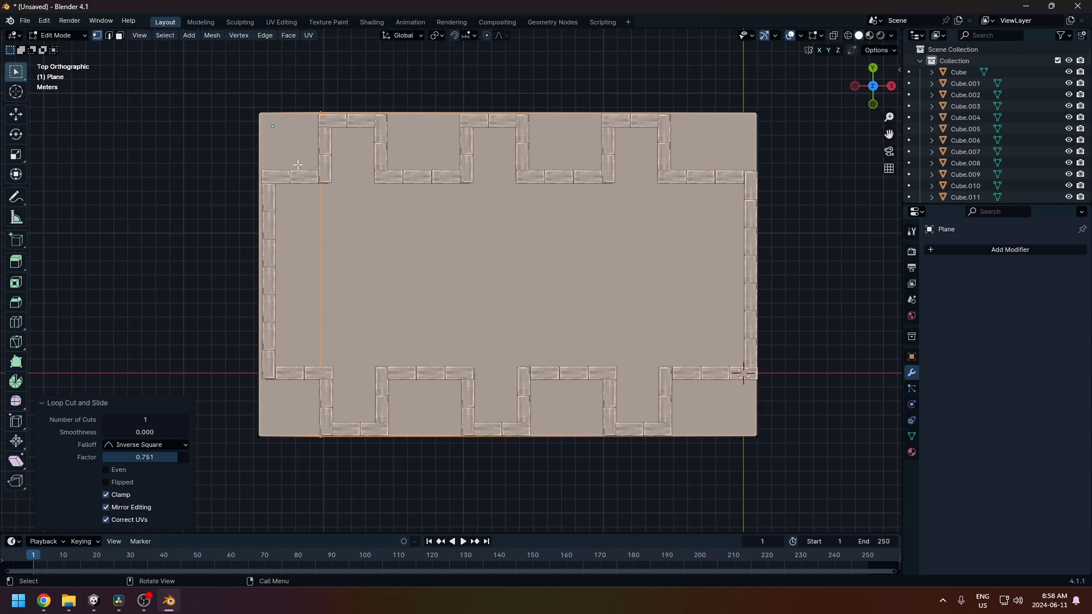
pyautogui.hotkey('ctrl', 'r')
pyautogui.click(308, 170)
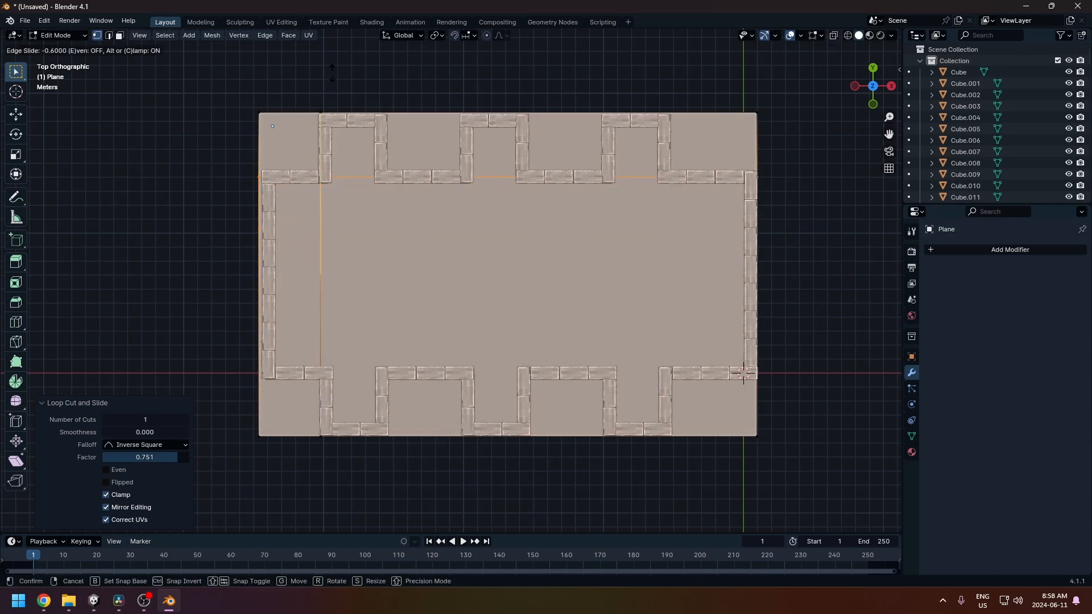
pyautogui.click(332, 72)
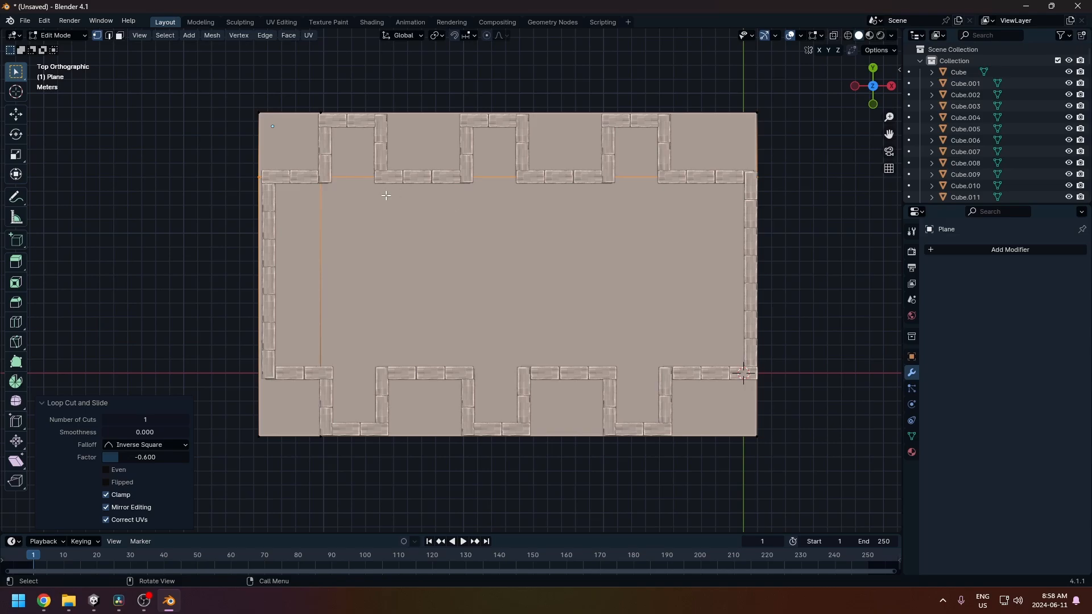
# Add a crosswise loop cut to the floor plane along the first recess's inner side wall.
pyautogui.hotkey('ctrl', 'r')
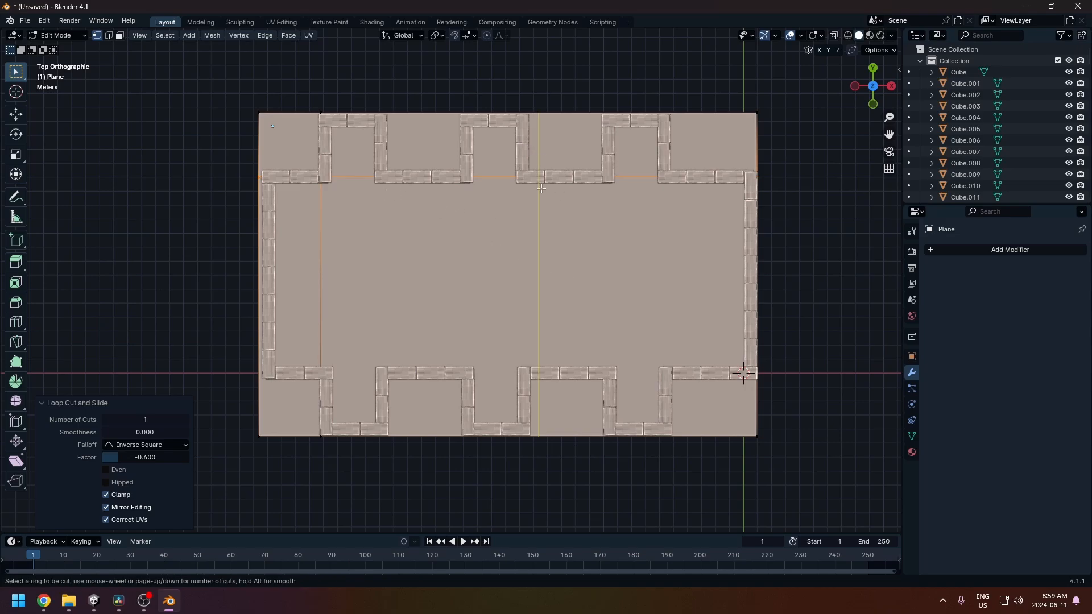
pyautogui.click(539, 165)
pyautogui.click(384, 195)
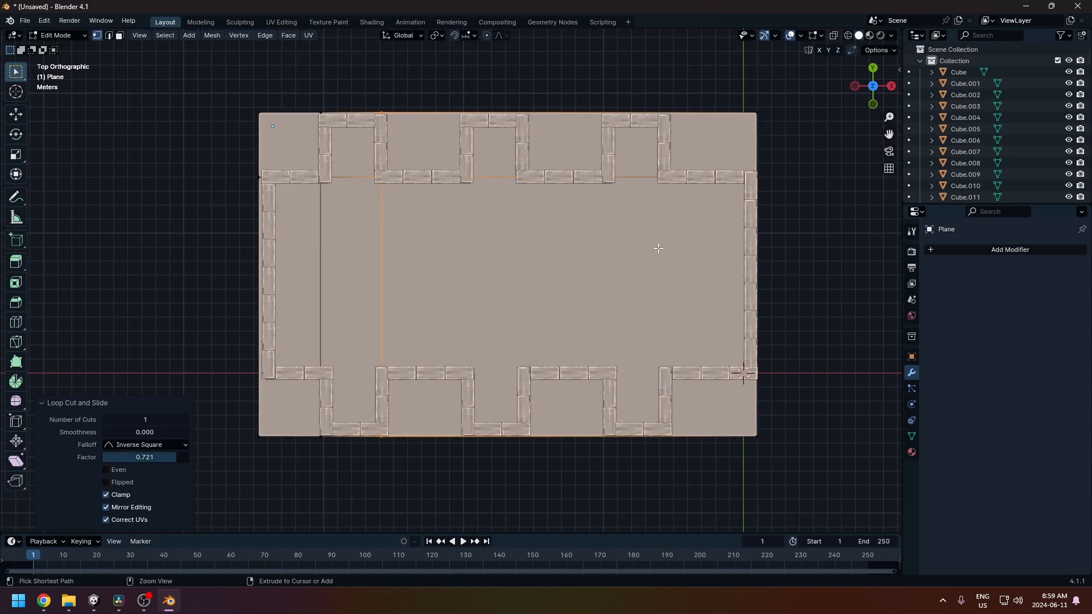
# Add two crosswise loop cuts to the floor plane, one along each side wall of the middle recess.
pyautogui.hotkey('ctrl', 'r')
pyautogui.press('Escape')
pyautogui.hotkey('ctrl', 'r')
pyautogui.click(492, 179)
pyautogui.click(471, 181)
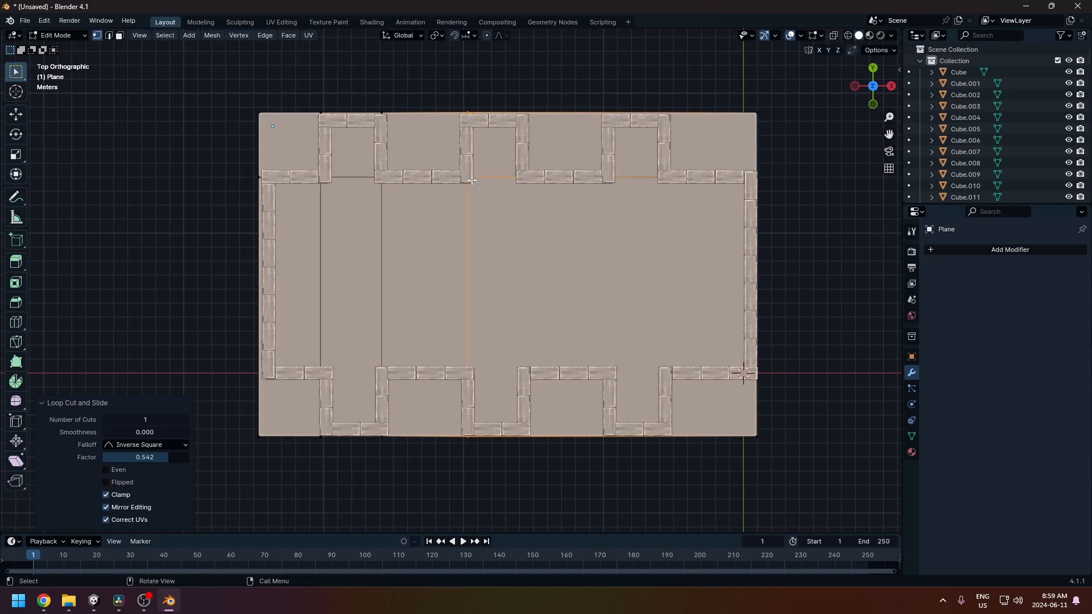
pyautogui.hotkey('ctrl', 'r')
pyautogui.click(579, 177)
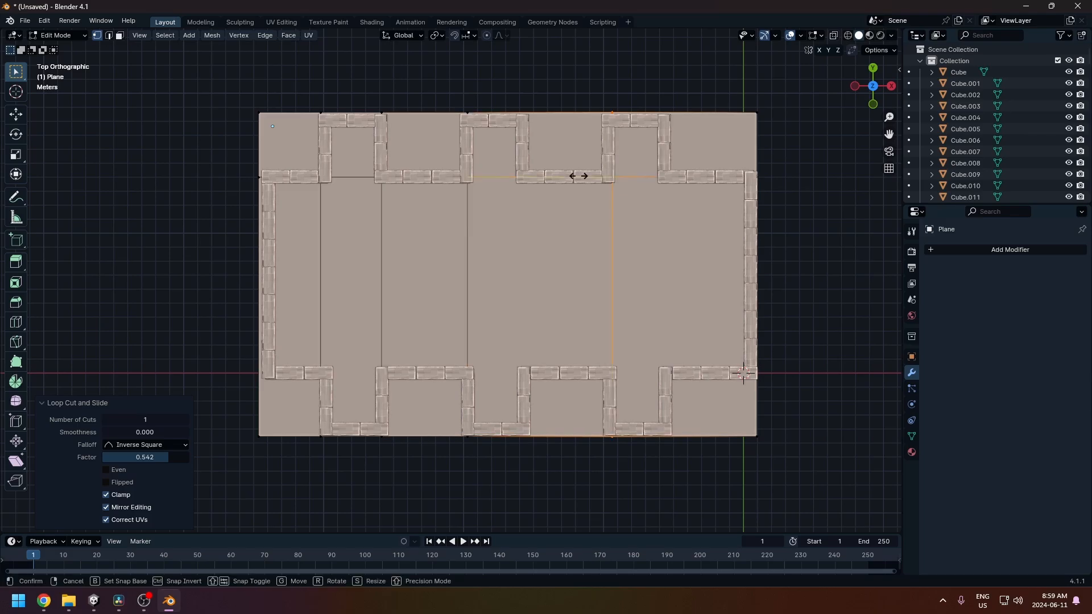
pyautogui.click(488, 175)
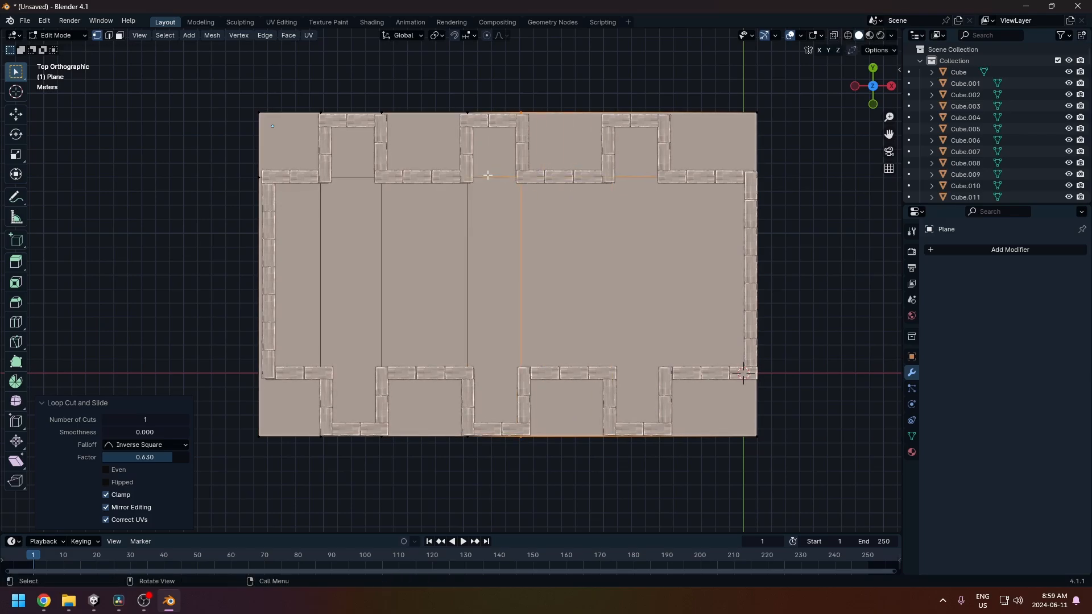
# Add two crosswise loop cuts to the floor plane, one along each side wall of the third recess.
pyautogui.hotkey('ctrl', 'r')
pyautogui.click(640, 181)
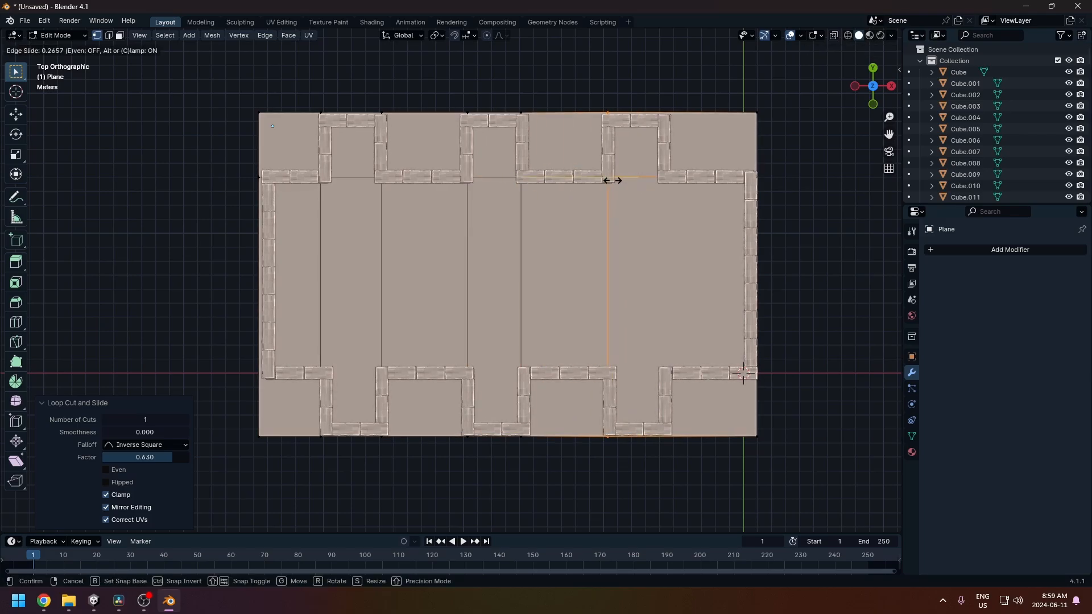
pyautogui.click(613, 181)
pyautogui.click(713, 188)
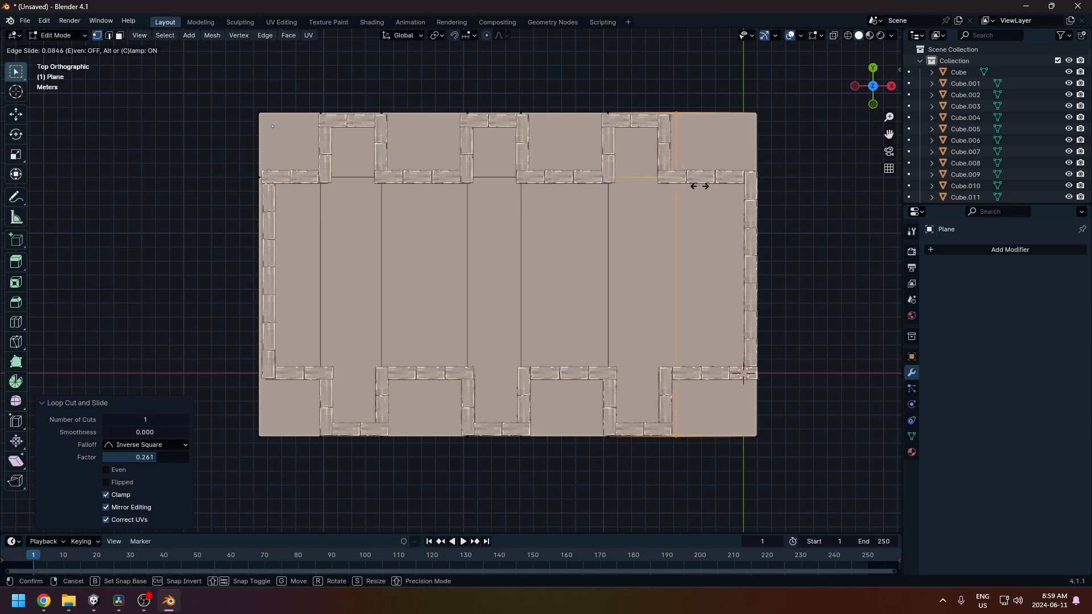
pyautogui.click(692, 220)
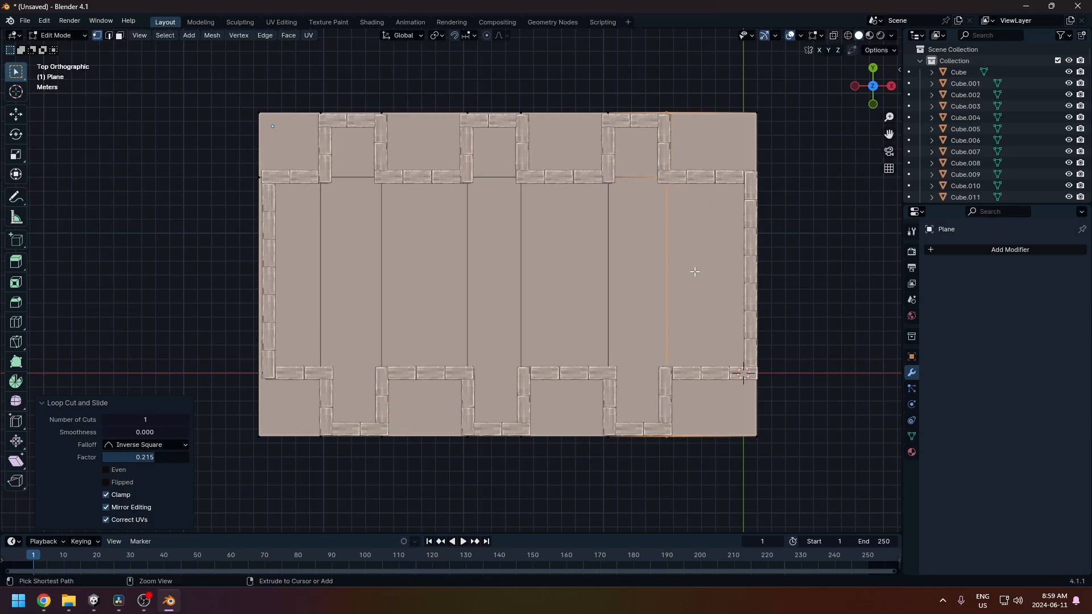
# Add a lengthwise loop cut to the floor plane along the lower main wall, near the X axis.
pyautogui.hotkey('ctrl', 'r')
pyautogui.click(683, 341)
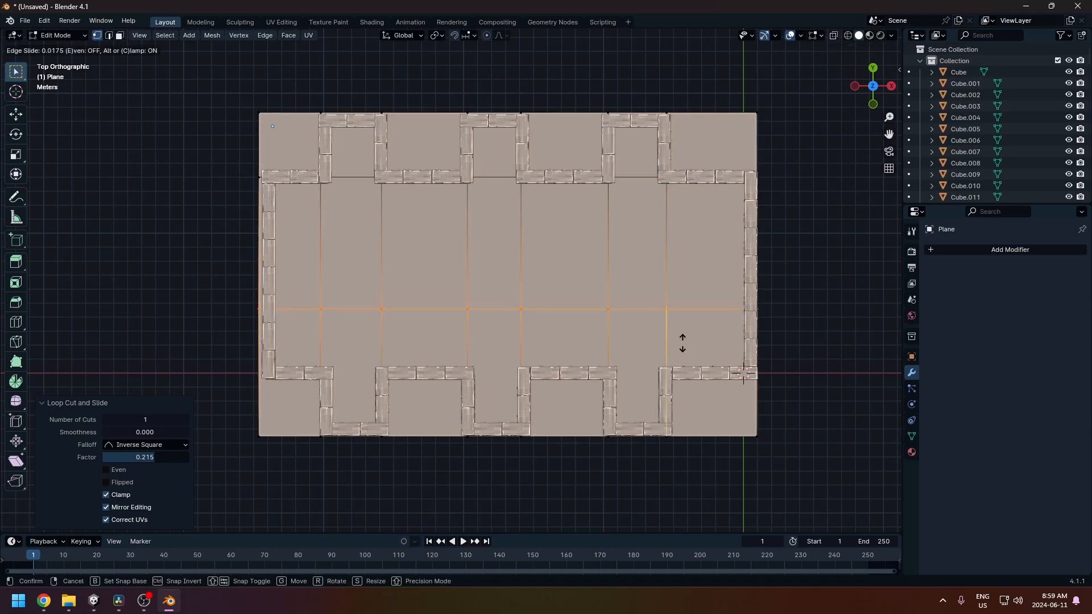
pyautogui.click(685, 406)
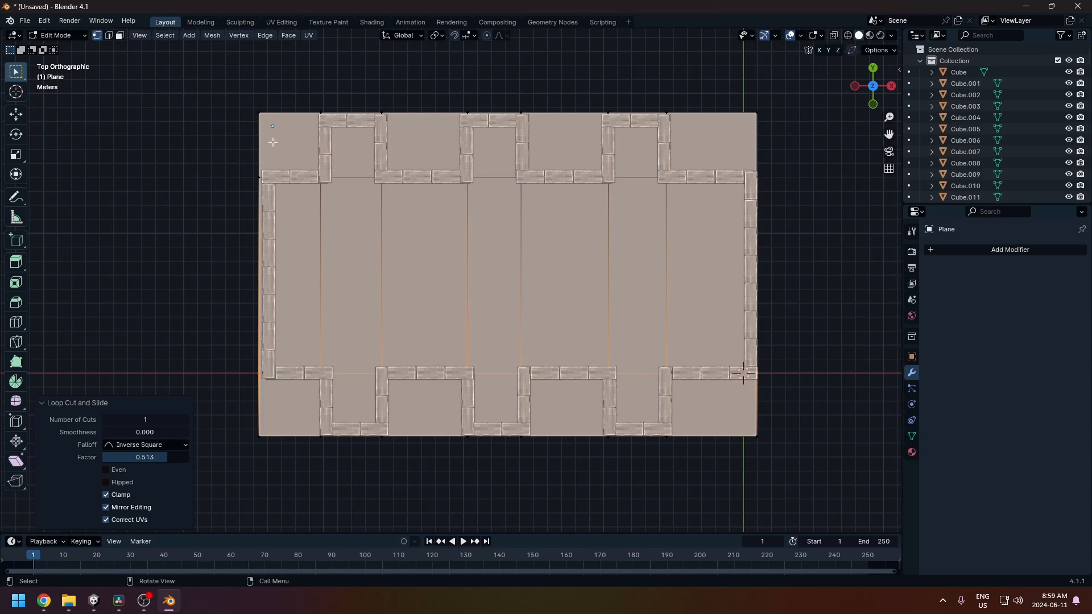
# Add a crosswise loop cut to the floor plane along the end wall farthest from the world origin.
pyautogui.hotkey('ctrl', 'r')
pyautogui.click(274, 126)
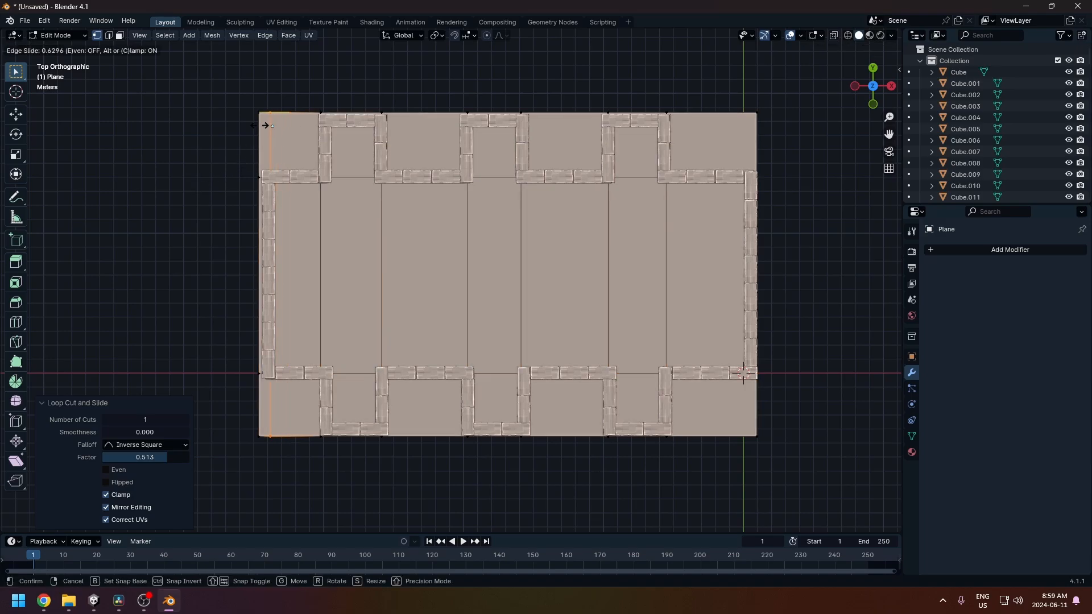
pyautogui.click(264, 125)
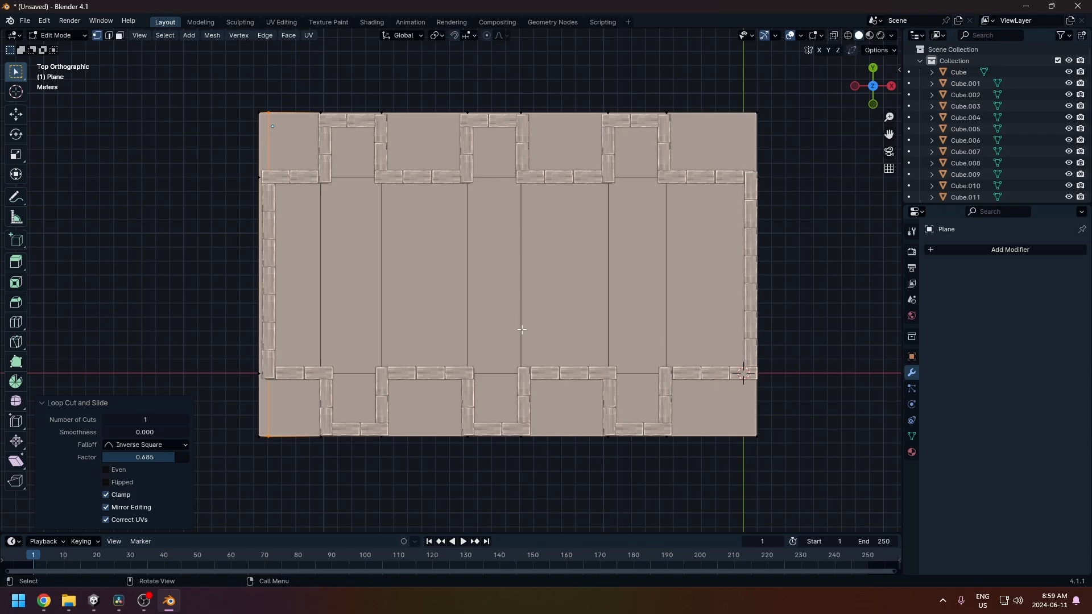
pyautogui.click(120, 35)
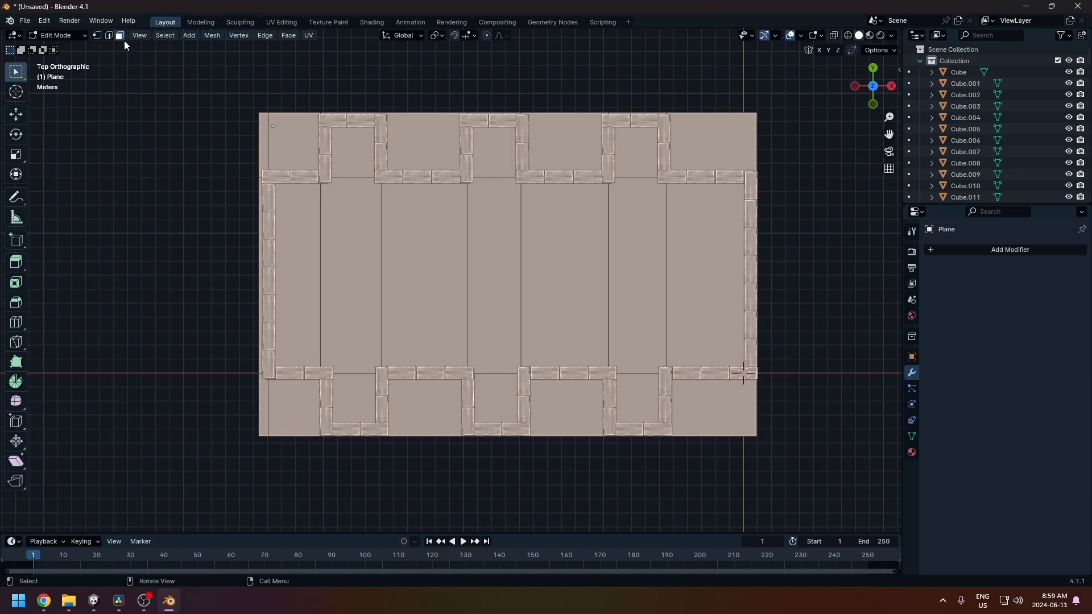
pyautogui.moveTo(293, 111); pyautogui.dragTo(253, 143)
pyautogui.keyDown('shift'); pyautogui.click(411, 152); pyautogui.keyUp('shift')
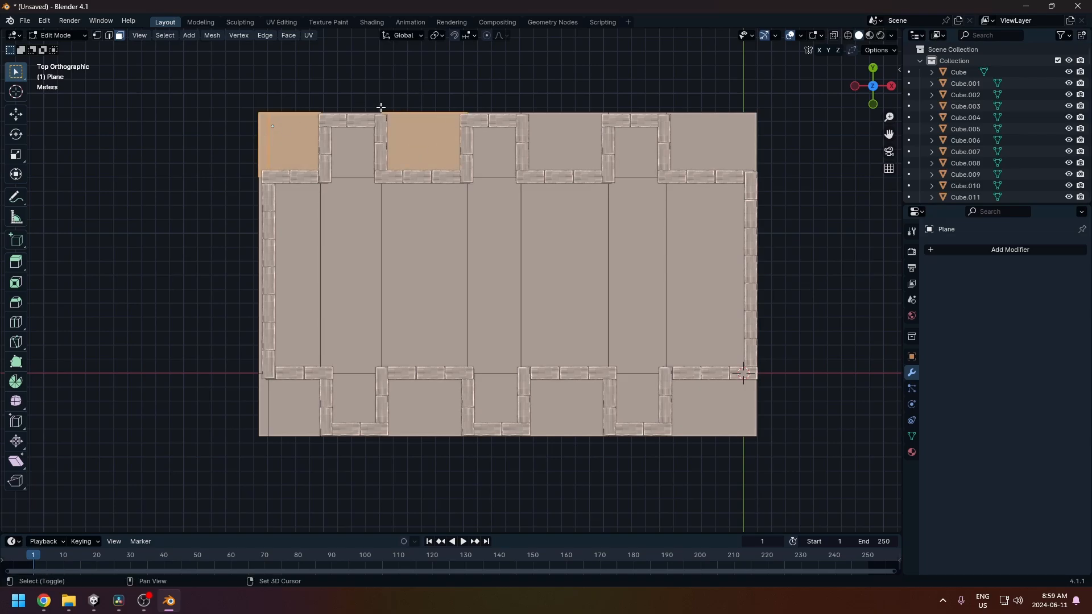
pyautogui.keyDown('shift'); pyautogui.click(558, 137); pyautogui.keyUp('shift')
pyautogui.keyDown('shift'); pyautogui.click(715, 147); pyautogui.keyUp('shift')
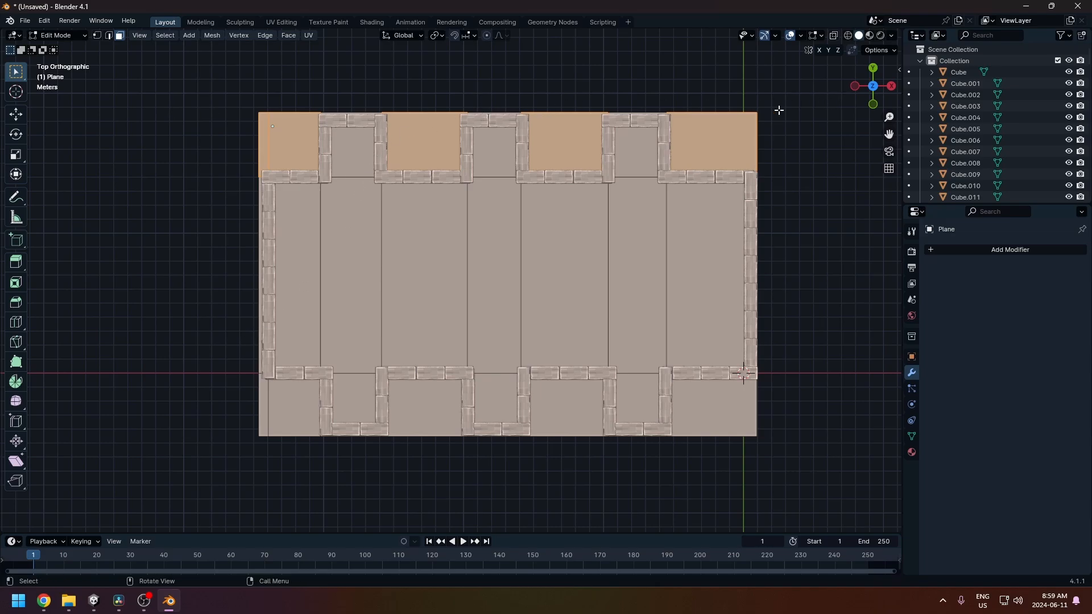
pyautogui.click(342, 90)
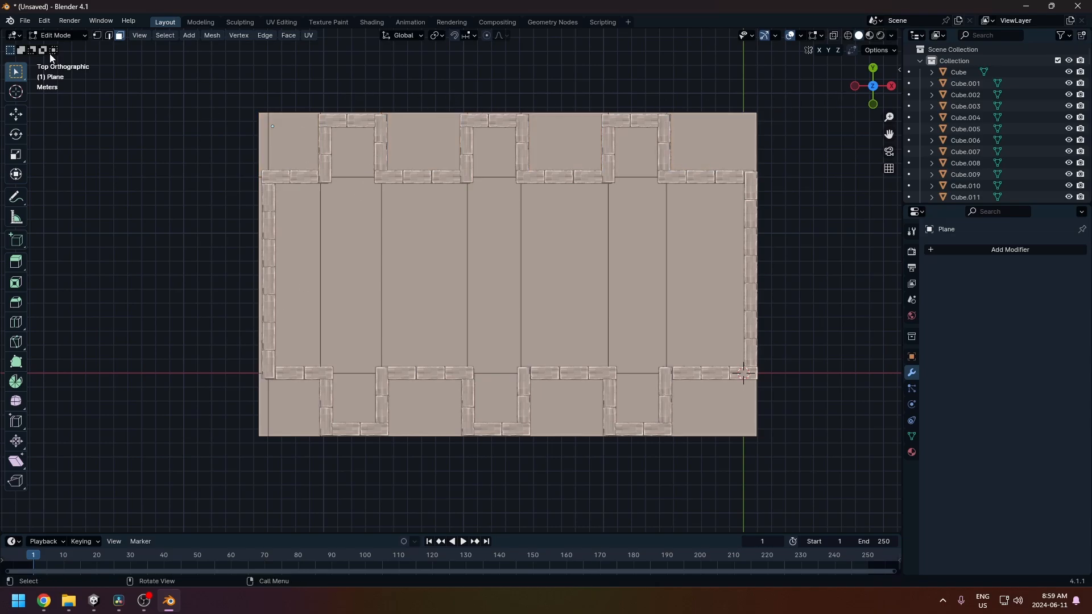
# Move the vertices of the floor plane's upper long edge about 0.49 m inward along Y, within the recess end walls.
pyautogui.click(97, 36)
pyautogui.moveTo(219, 90); pyautogui.dragTo(792, 131)
pyautogui.press('g')
pyautogui.press('y')
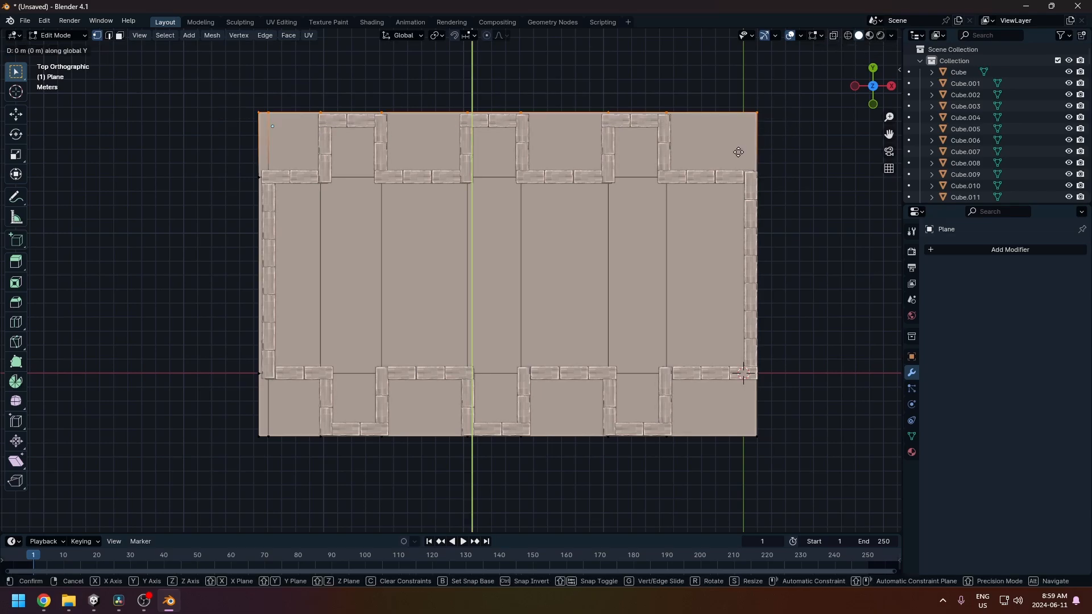
pyautogui.click(739, 158)
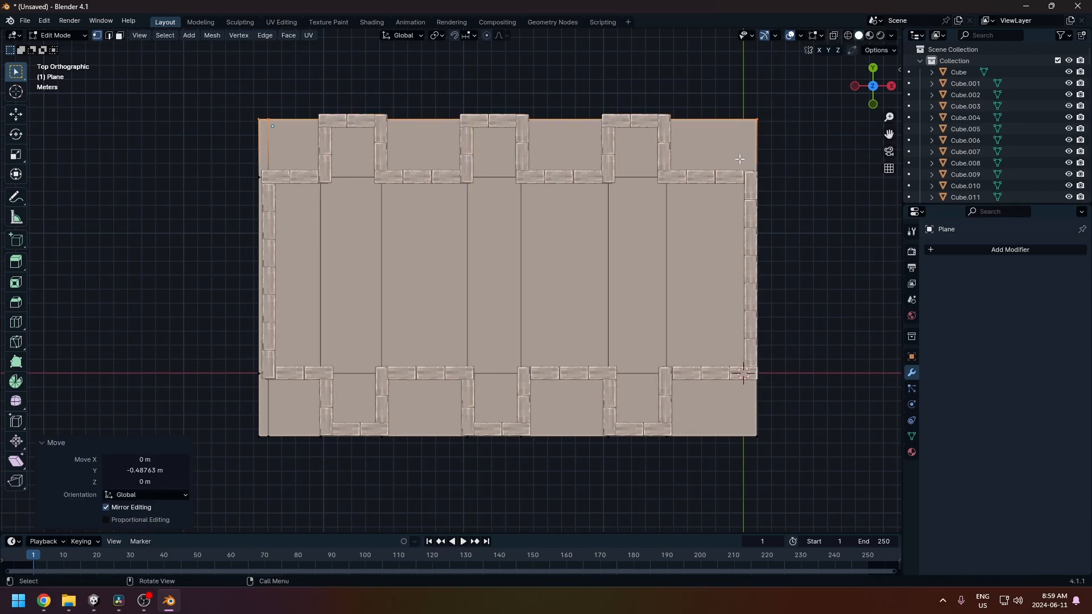
# Move the vertices of the floor plane's lower long edge about 0.28 m inward along Y, within the recess end walls.
pyautogui.moveTo(237, 411); pyautogui.dragTo(729, 465)
pyautogui.press('g')
pyautogui.press('y')
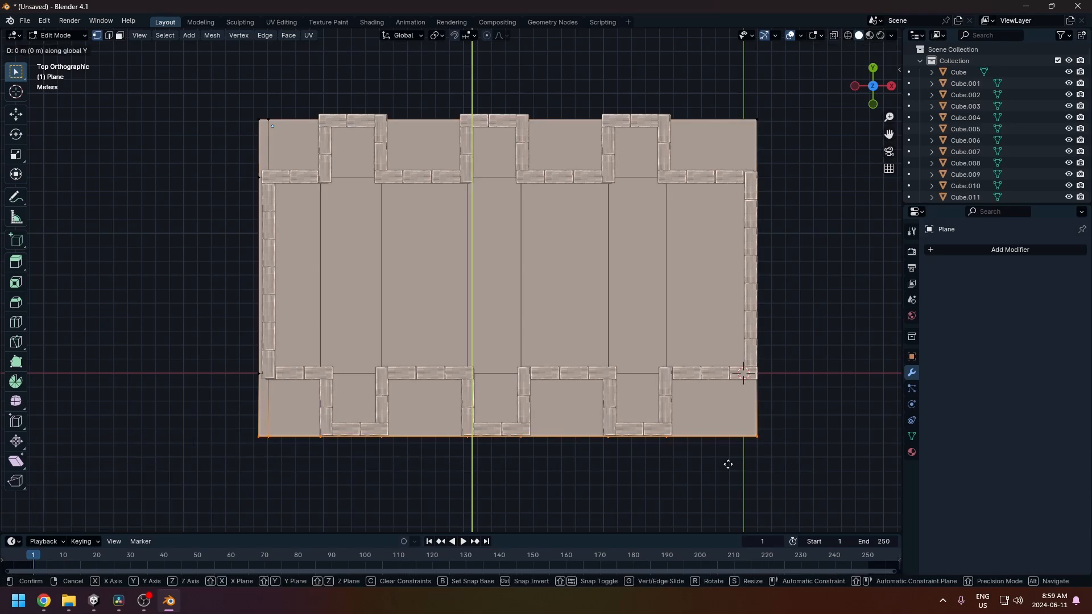
pyautogui.click(604, 447)
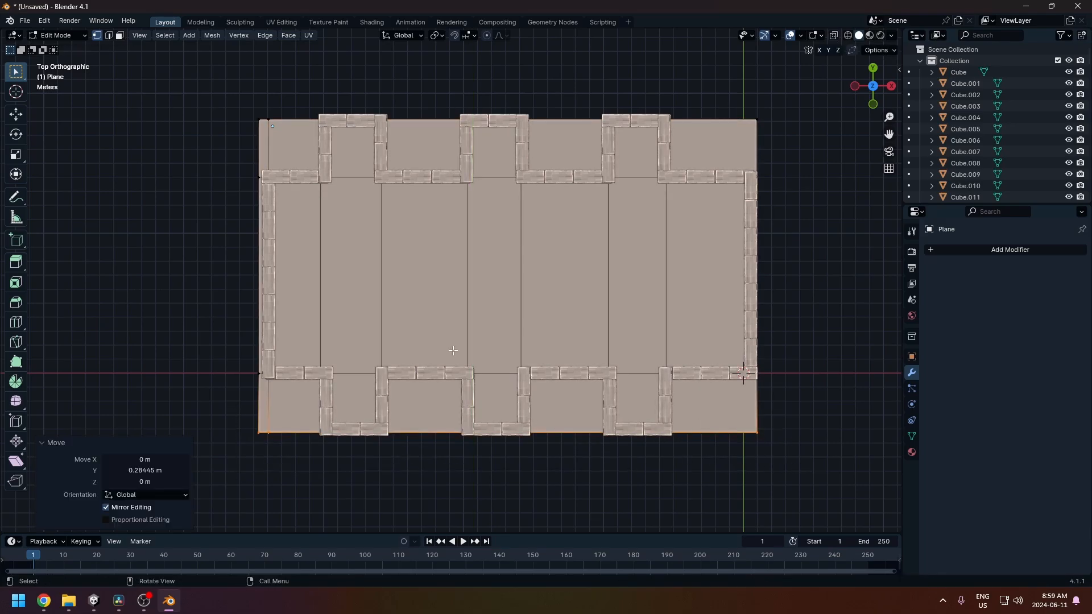
pyautogui.click(120, 35)
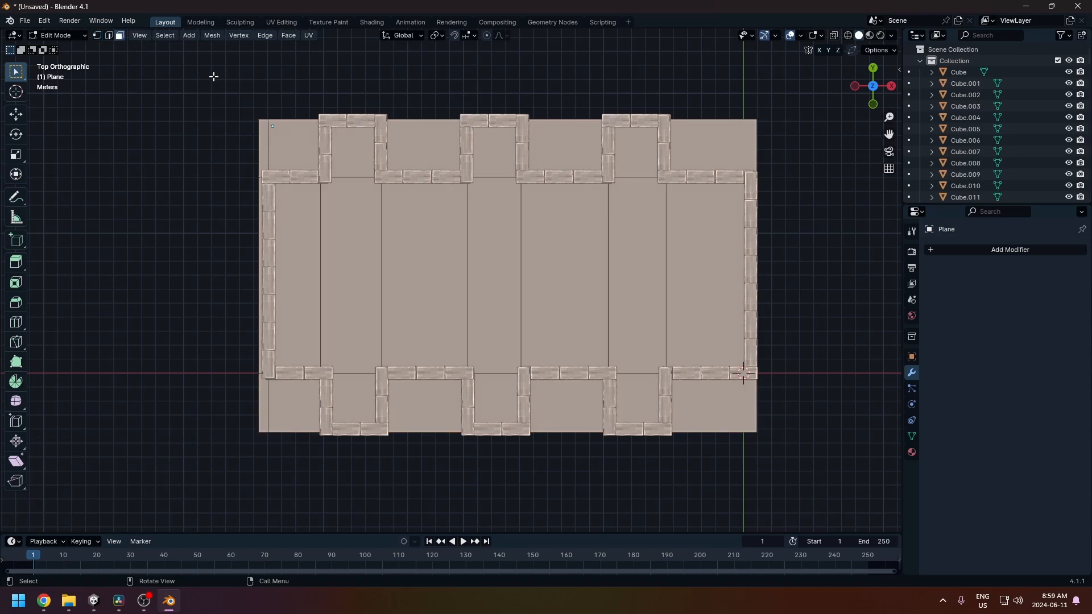
pyautogui.moveTo(304, 97); pyautogui.dragTo(230, 156)
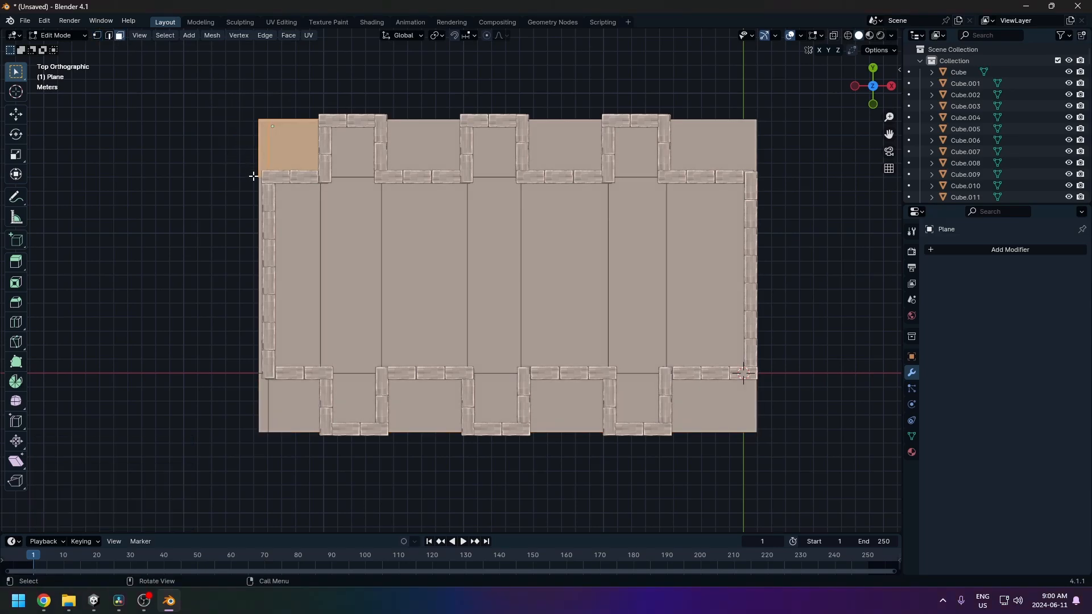
pyautogui.click(215, 154)
# Move the vertices of the floor plane's short edge farthest from the origin about 0.49 m inward along X, under the end wall.
pyautogui.moveTo(251, 98); pyautogui.dragTo(194, 442)
pyautogui.press('g')
pyautogui.press('y')
pyautogui.press('x')
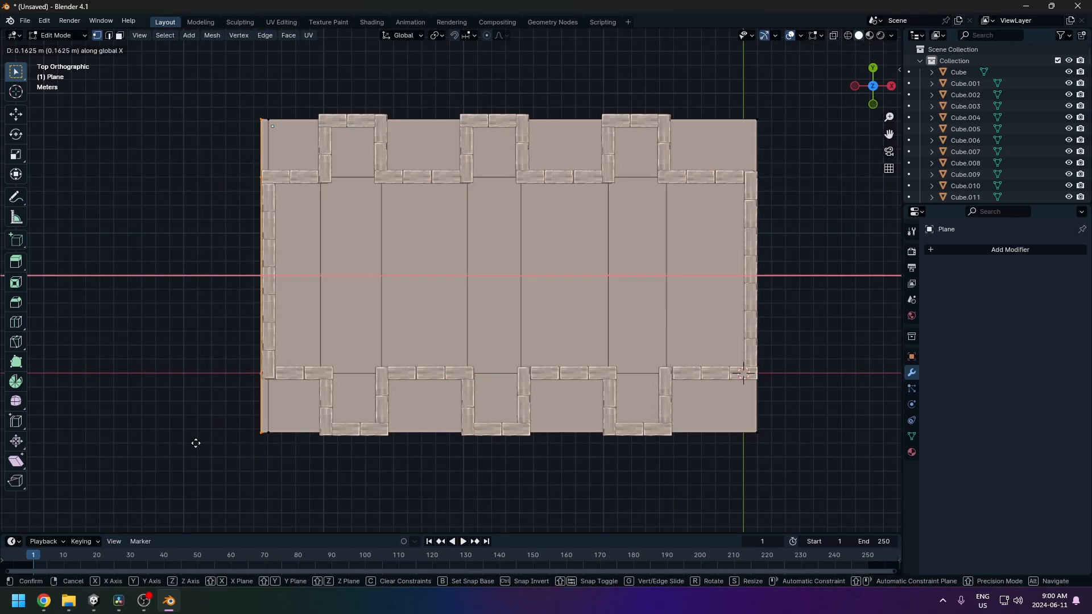
pyautogui.click(199, 445)
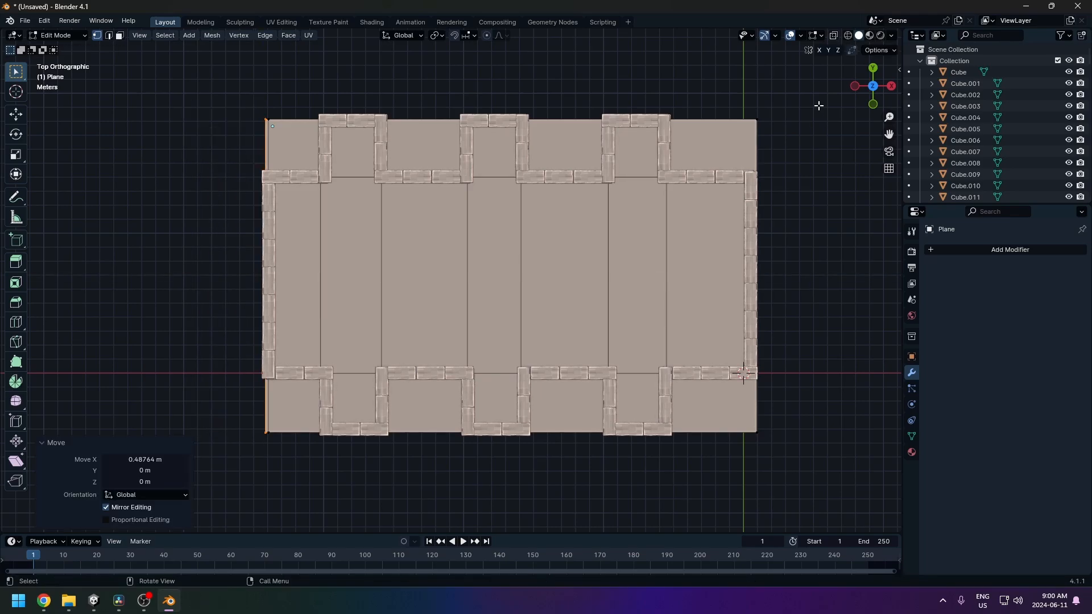
pyautogui.moveTo(818, 93); pyautogui.dragTo(794, 386)
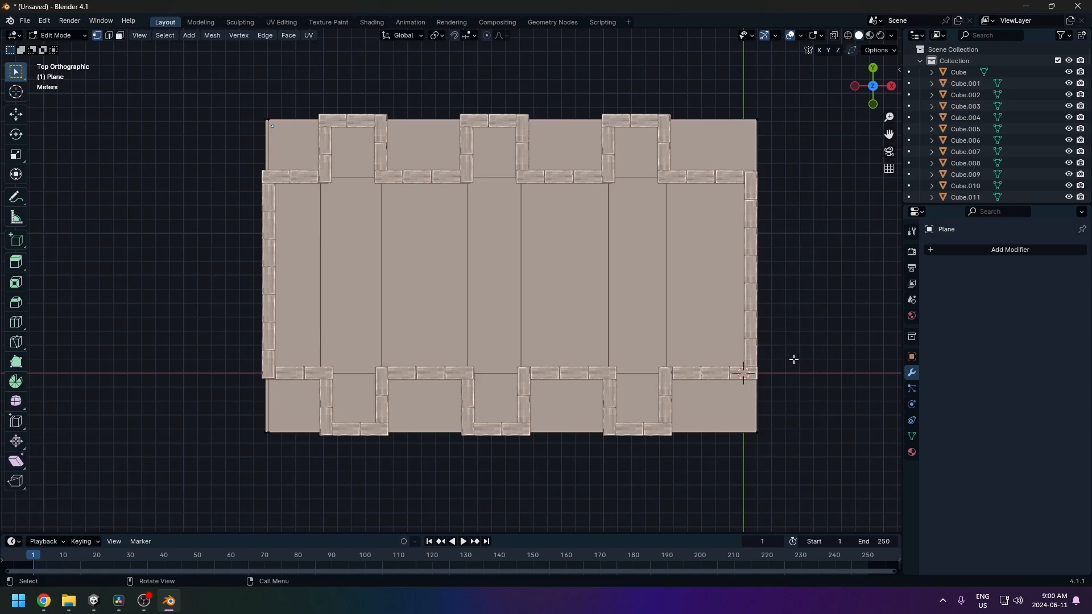
# Delete the floor plane's faces outside the walls at the corners and between the recesses on both long sides, and return to Object Mode.
pyautogui.click(121, 39)
pyautogui.moveTo(268, 104); pyautogui.dragTo(312, 158)
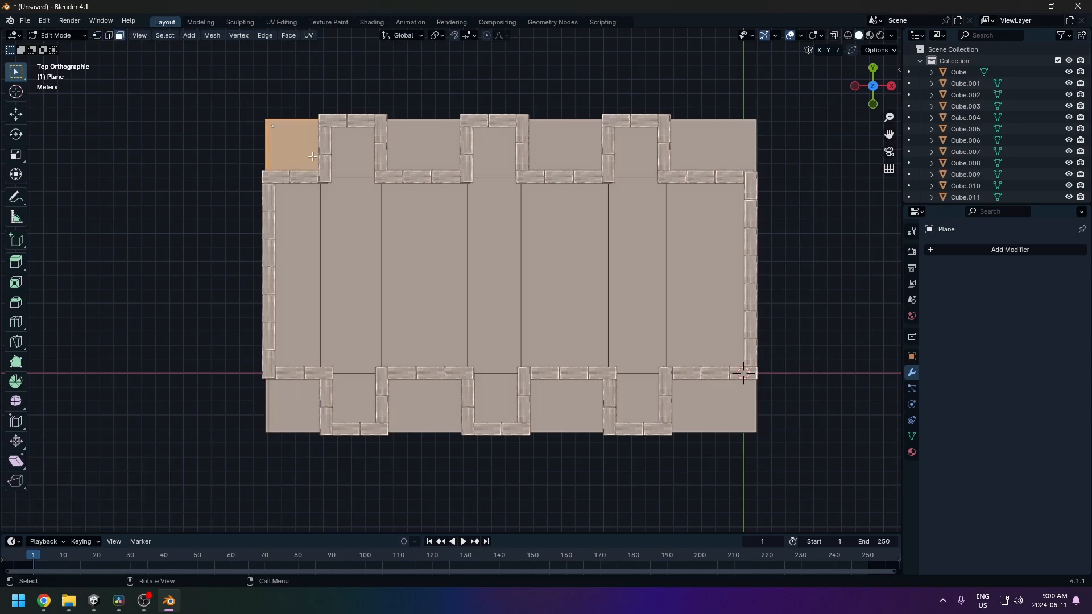
pyautogui.keyDown('shift'); pyautogui.moveTo(404, 101); pyautogui.dragTo(455, 136); pyautogui.keyUp('shift')
pyautogui.keyDown('shift'); pyautogui.moveTo(568, 104); pyautogui.dragTo(541, 145); pyautogui.keyUp('shift')
pyautogui.keyDown('shift'); pyautogui.moveTo(733, 103); pyautogui.dragTo(706, 140); pyautogui.keyUp('shift')
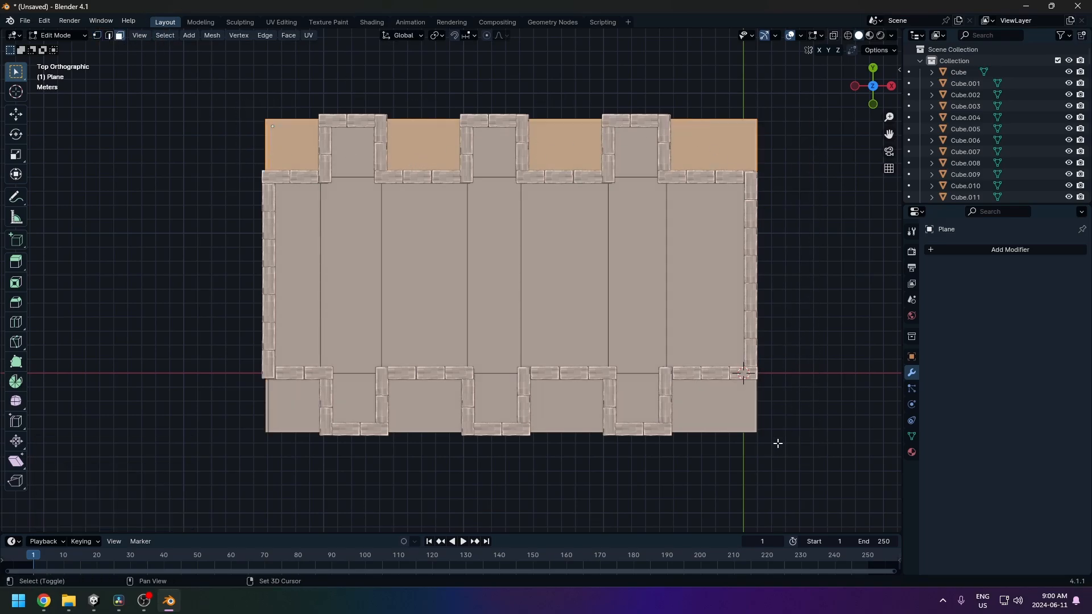
pyautogui.keyDown('shift'); pyautogui.moveTo(777, 444); pyautogui.dragTo(731, 405); pyautogui.keyUp('shift')
pyautogui.keyDown('shift'); pyautogui.moveTo(593, 450); pyautogui.dragTo(549, 421); pyautogui.keyUp('shift')
pyautogui.keyDown('shift'); pyautogui.moveTo(437, 449); pyautogui.dragTo(426, 419); pyautogui.keyUp('shift')
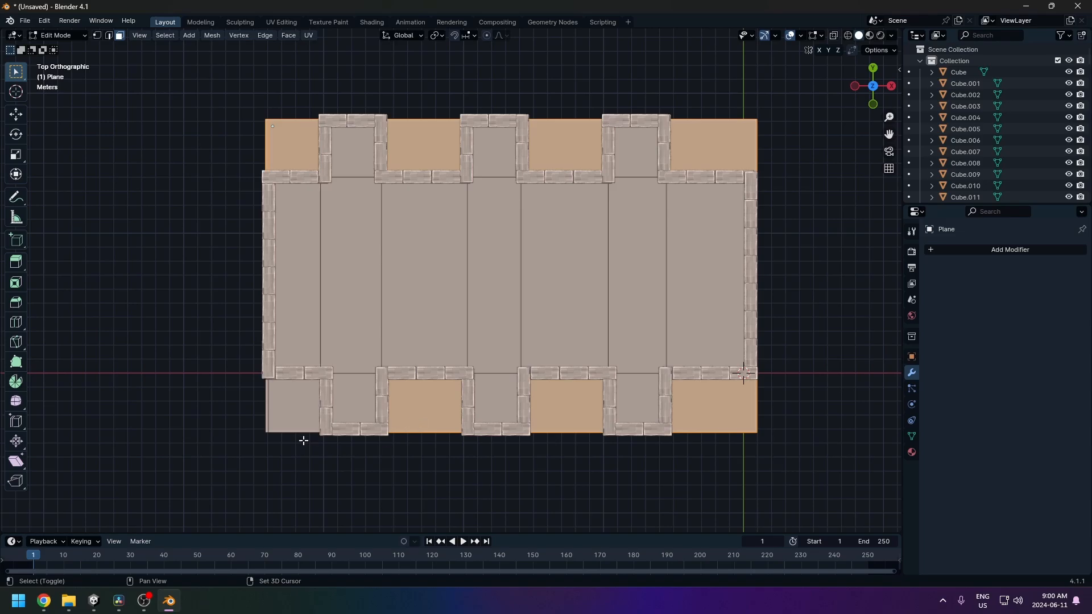
pyautogui.keyDown('shift'); pyautogui.moveTo(303, 441); pyautogui.dragTo(285, 406); pyautogui.keyUp('shift')
pyautogui.press('x')
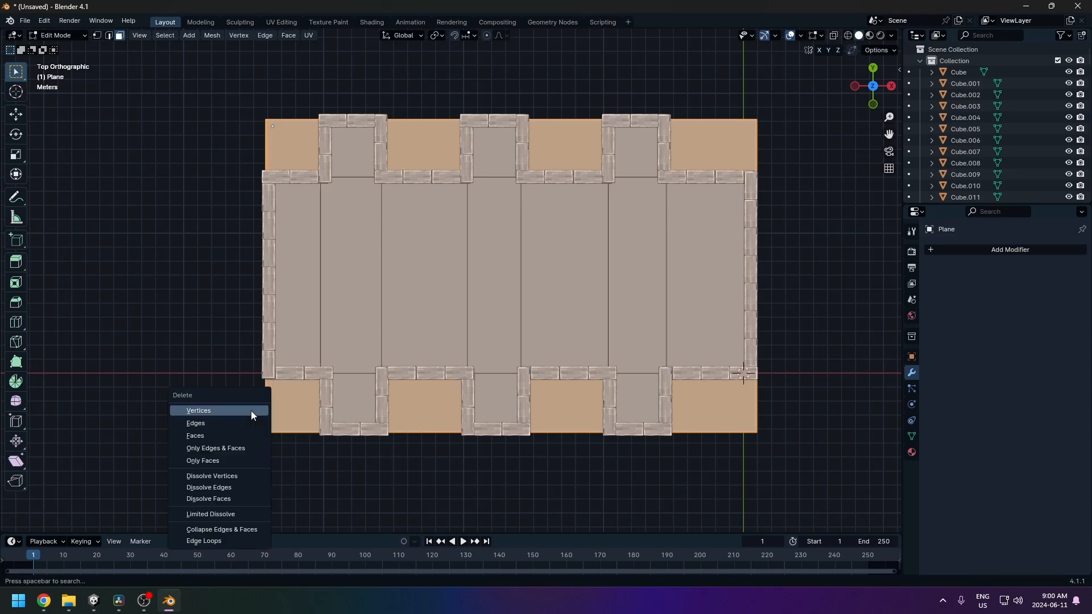
pyautogui.click(254, 412)
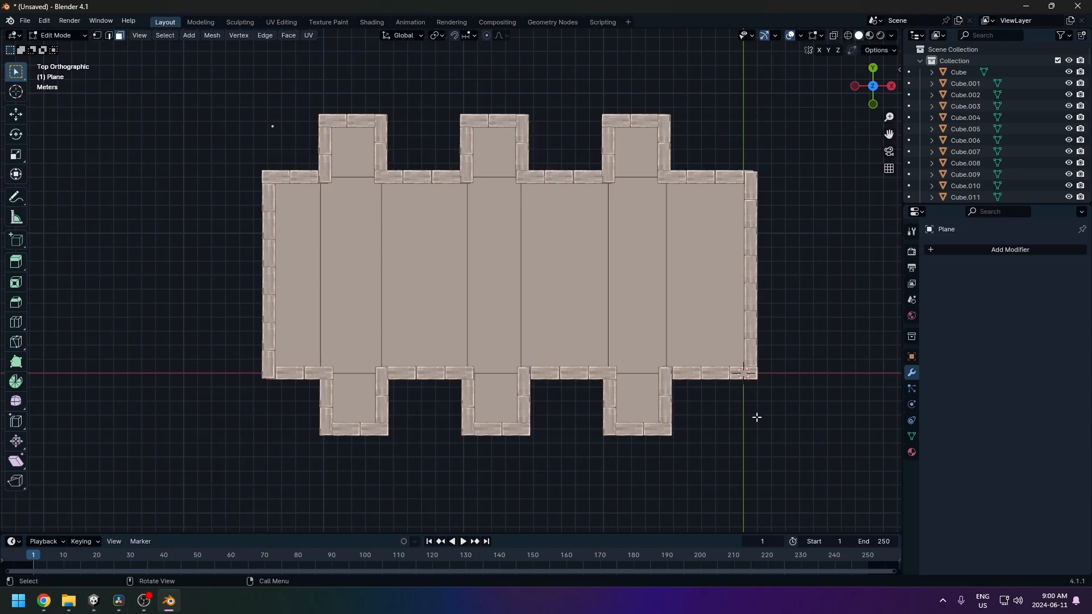
pyautogui.press('Tab')
# Place the 3D cursor at the middle of the far end wall's outer face and add a cube there.
pyautogui.moveTo(629, 432); pyautogui.dragTo(513, 359, button='middle')
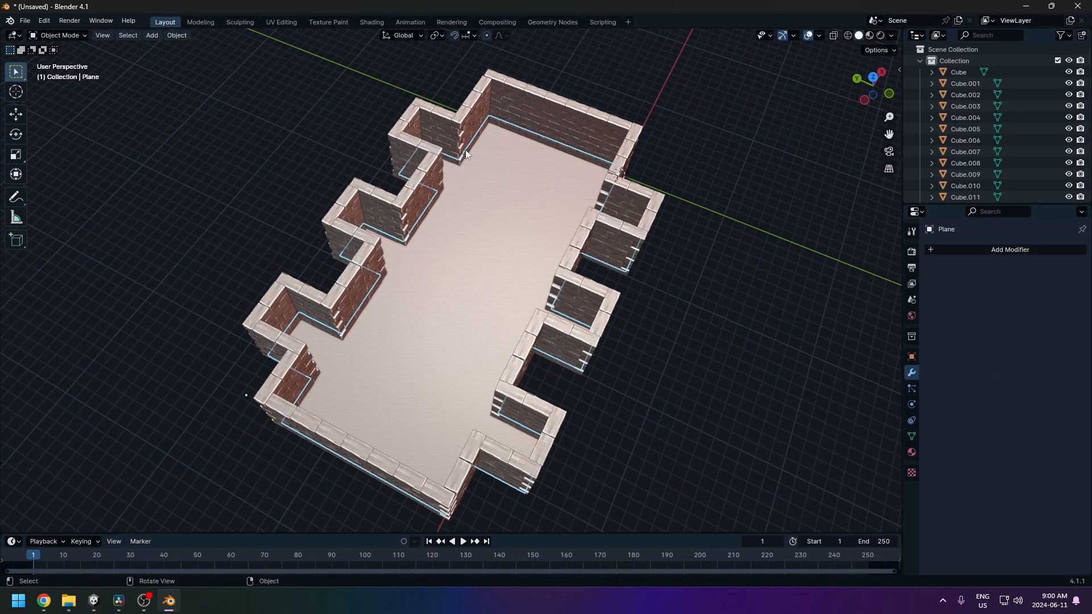
pyautogui.moveTo(352, 354); pyautogui.dragTo(589, 421, button='middle')
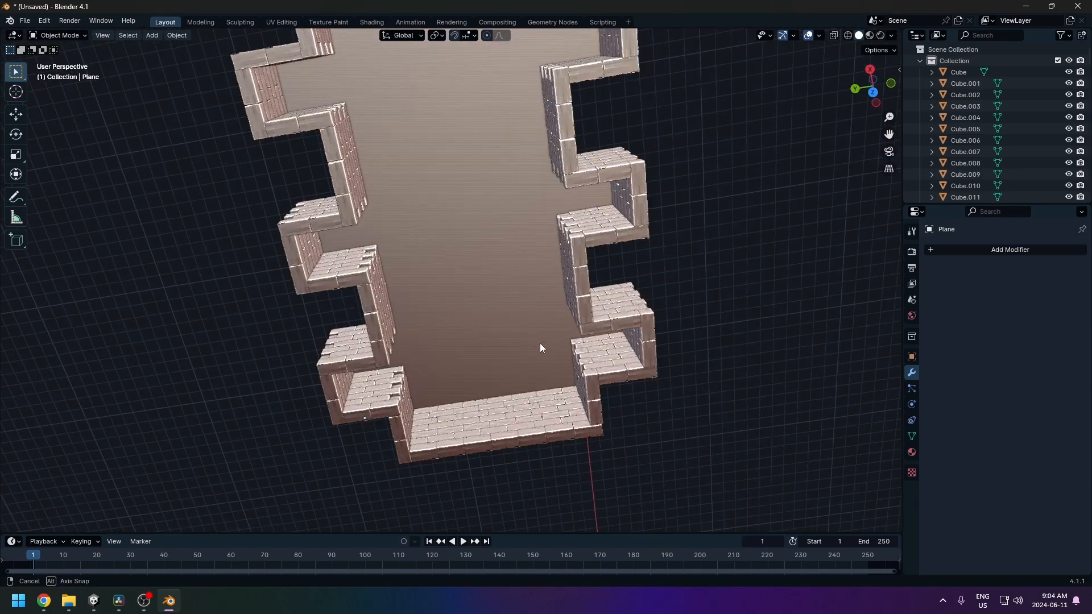
pyautogui.moveTo(541, 343); pyautogui.dragTo(520, 391, button='middle')
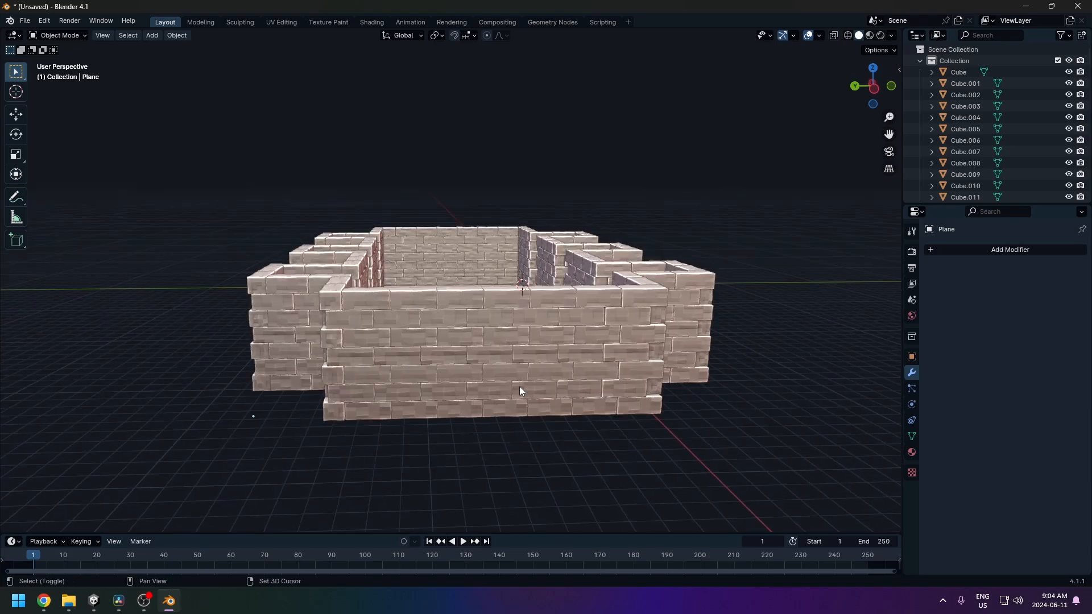
pyautogui.keyDown('shift'); pyautogui.rightClick(498, 354); pyautogui.keyUp('shift')
pyautogui.moveTo(504, 365); pyautogui.dragTo(503, 370, button='middle')
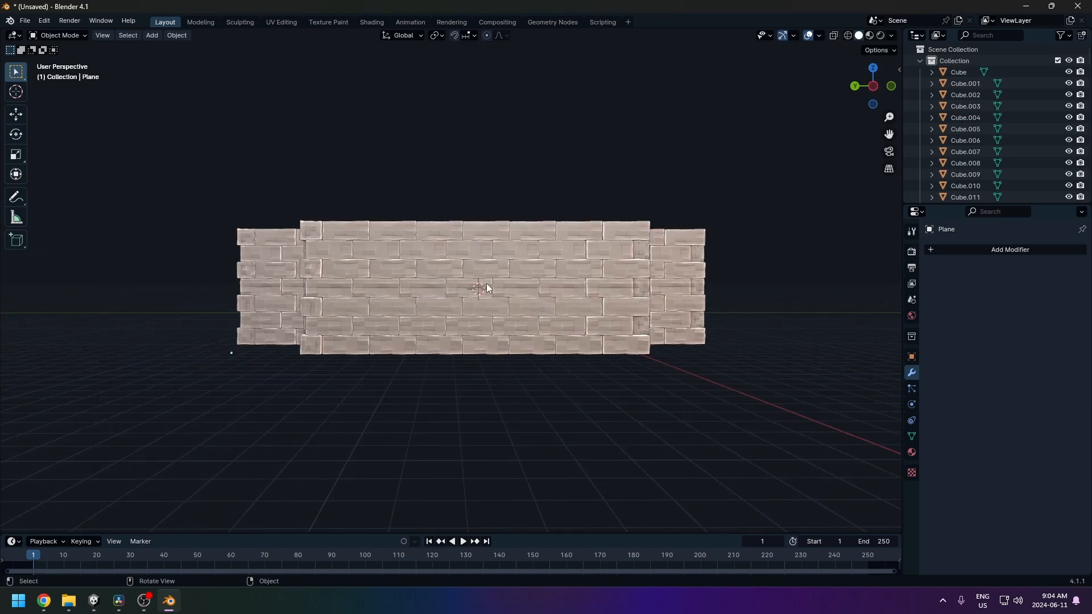
pyautogui.hotkey('shift', 'a')
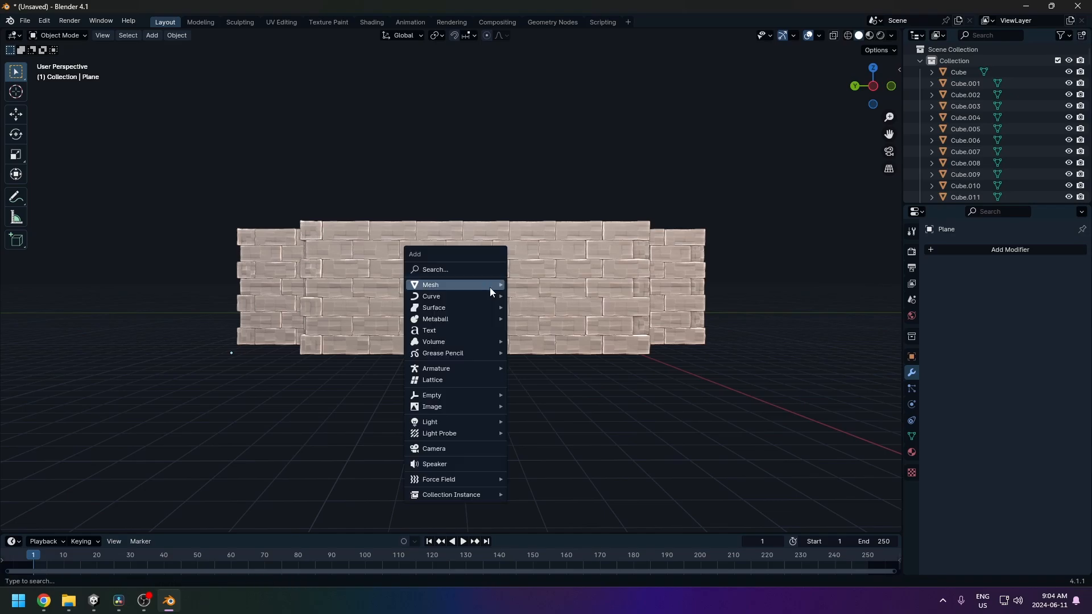
pyautogui.moveTo(467, 284)
pyautogui.click(540, 296)
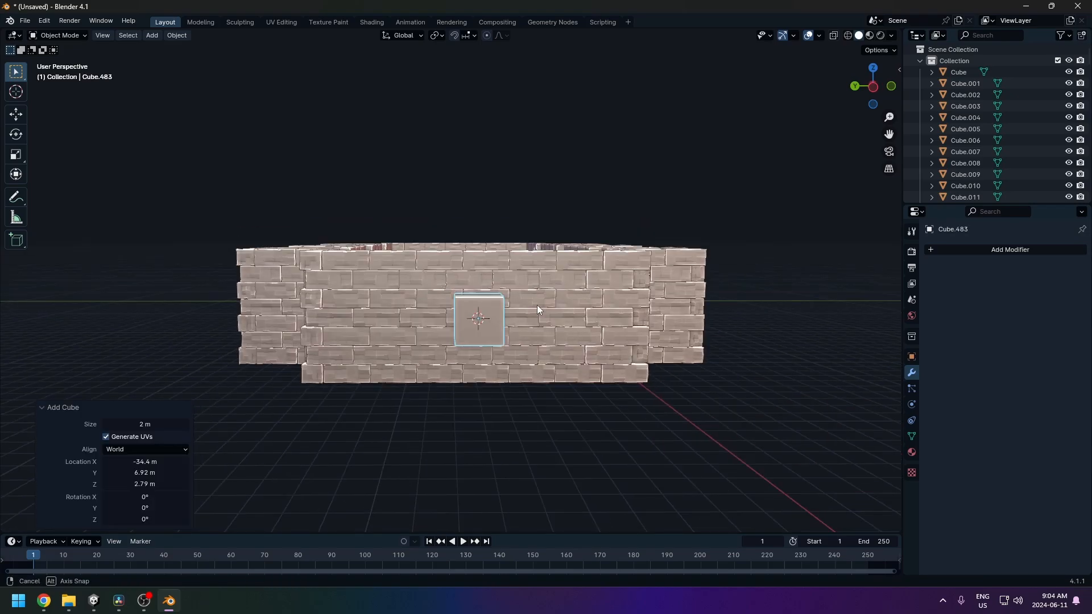
# In Edit Mode, scale the cube uniformly to about 0.41 and move it about 0.54 m outward from the end wall along X.
pyautogui.moveTo(537, 305); pyautogui.dragTo(531, 356, button='middle')
pyautogui.press('Tab')
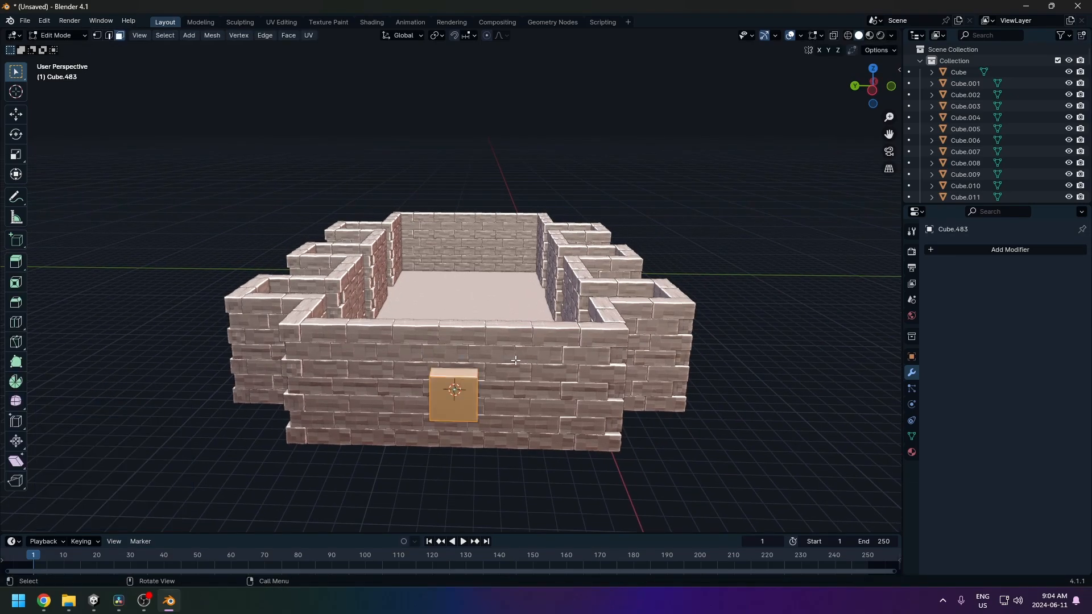
pyautogui.press('s')
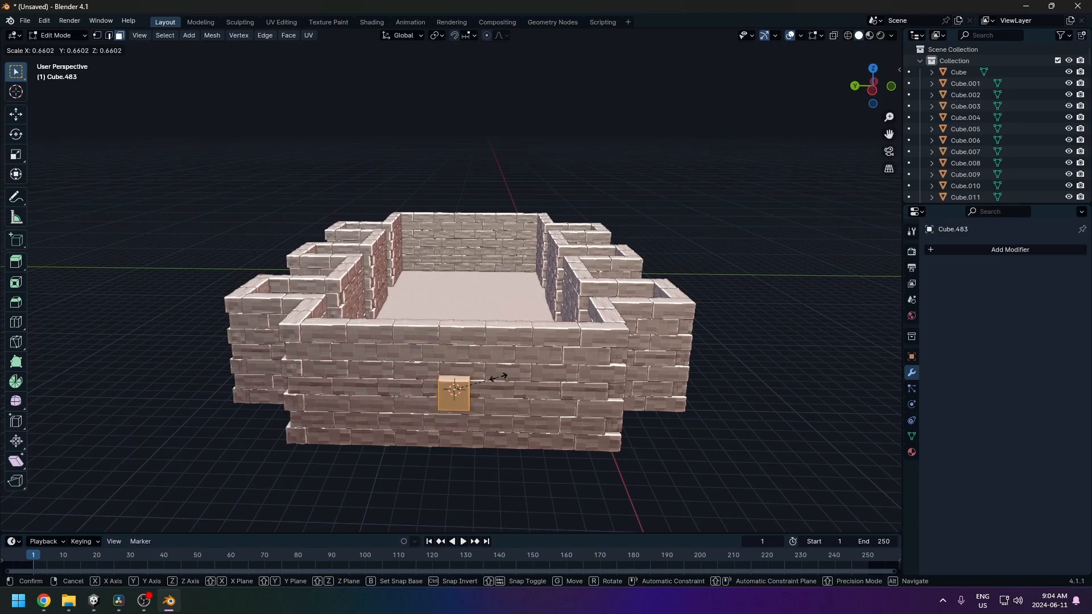
pyautogui.click(483, 387)
pyautogui.moveTo(484, 387); pyautogui.dragTo(603, 360, button='middle')
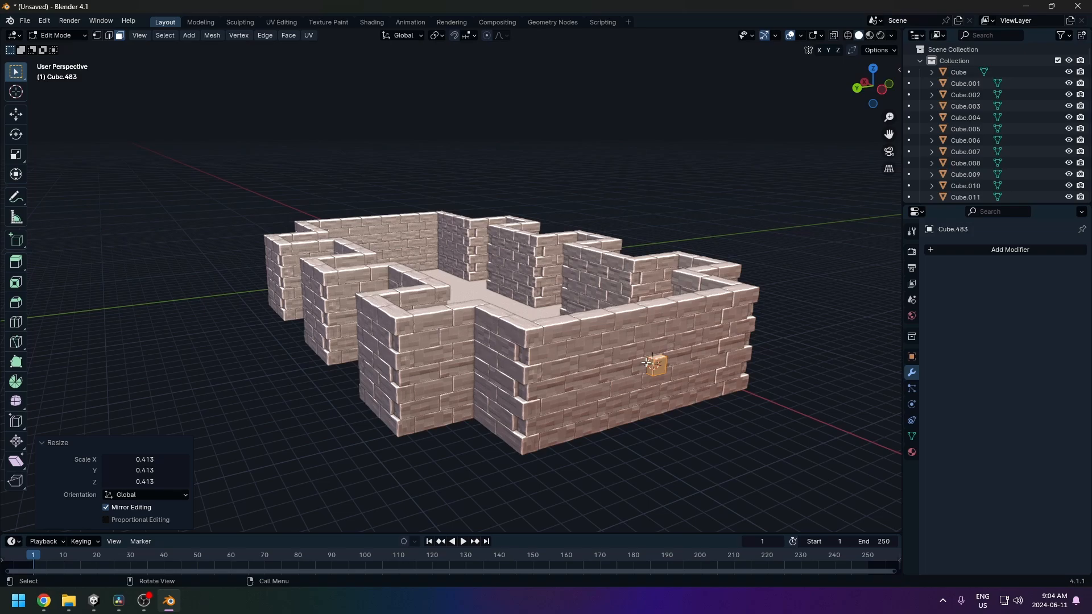
pyautogui.press('g')
pyautogui.press('x')
pyautogui.click(651, 375)
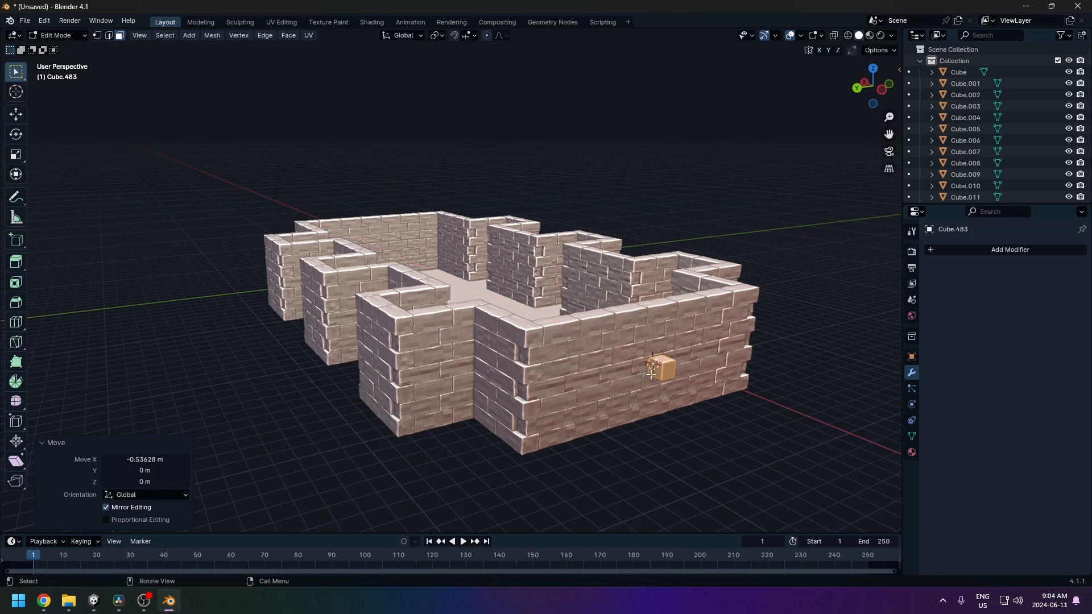
# Scale the cube to about 0.62 along X and move it about 0.2 m back along X toward the end wall.
pyautogui.moveTo(651, 375)
pyautogui.mouseDown(button='middle')
pyautogui.moveTo(710, 385)
pyautogui.moveTo(638, 380)
pyautogui.mouseUp(button='middle')
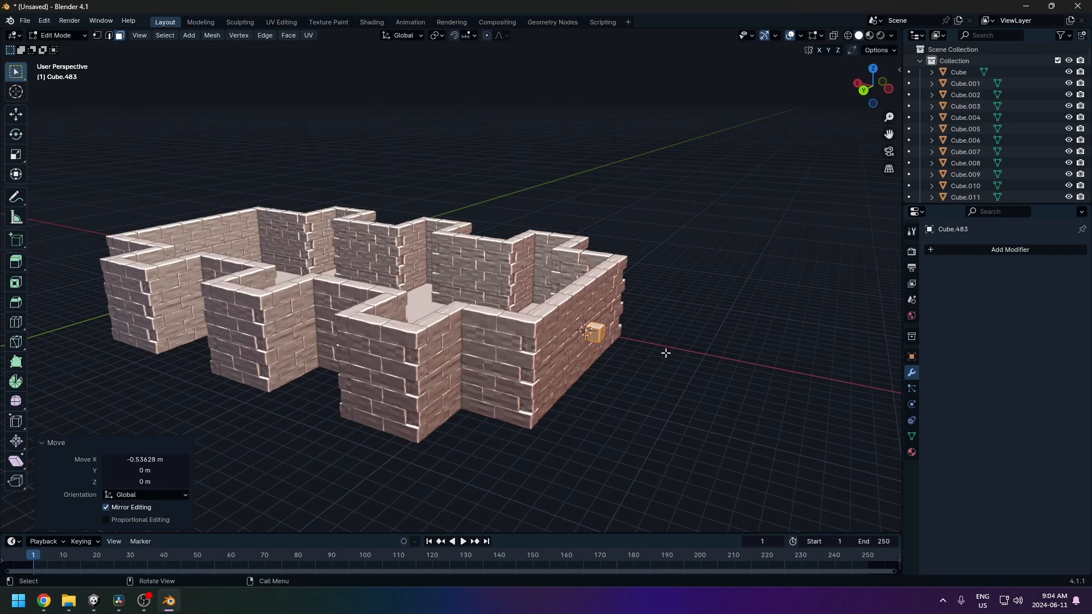
pyautogui.press('s')
pyautogui.press('x')
pyautogui.click(638, 351)
pyautogui.scroll(5, 610, 365)
pyautogui.press('g')
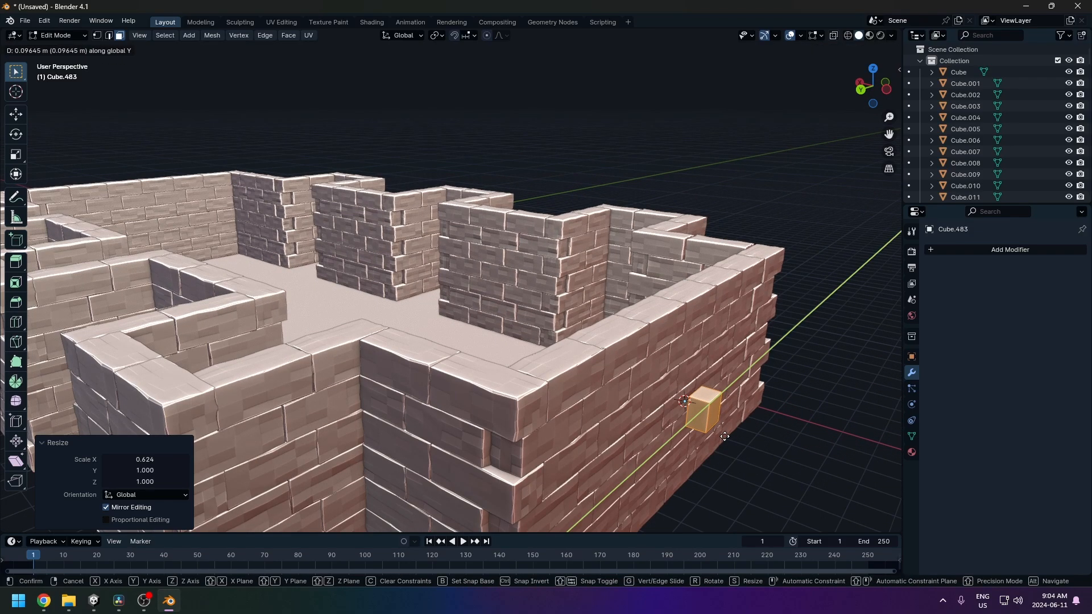
pyautogui.press('x')
pyautogui.click(726, 438)
# Bevel all edges of the small cube on the end wall by about 0.12 m with two segments and return to Object Mode.
pyautogui.moveTo(631, 398); pyautogui.dragTo(607, 340, button='middle')
pyautogui.scroll(4, 626, 366)
pyautogui.moveTo(692, 383); pyautogui.dragTo(670, 377, button='middle')
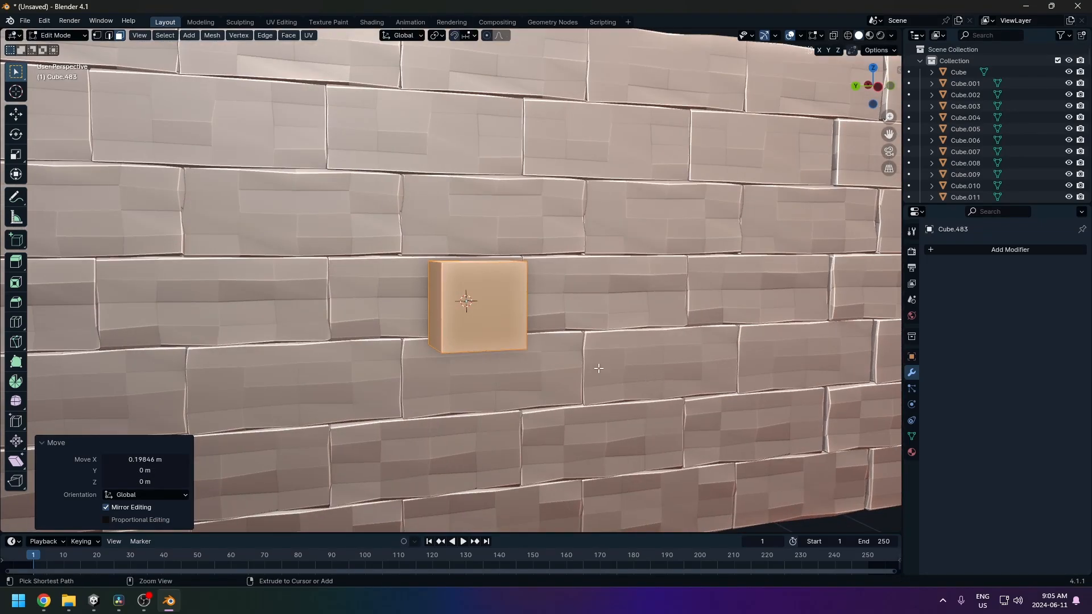
pyautogui.hotkey('ctrl', 'b')
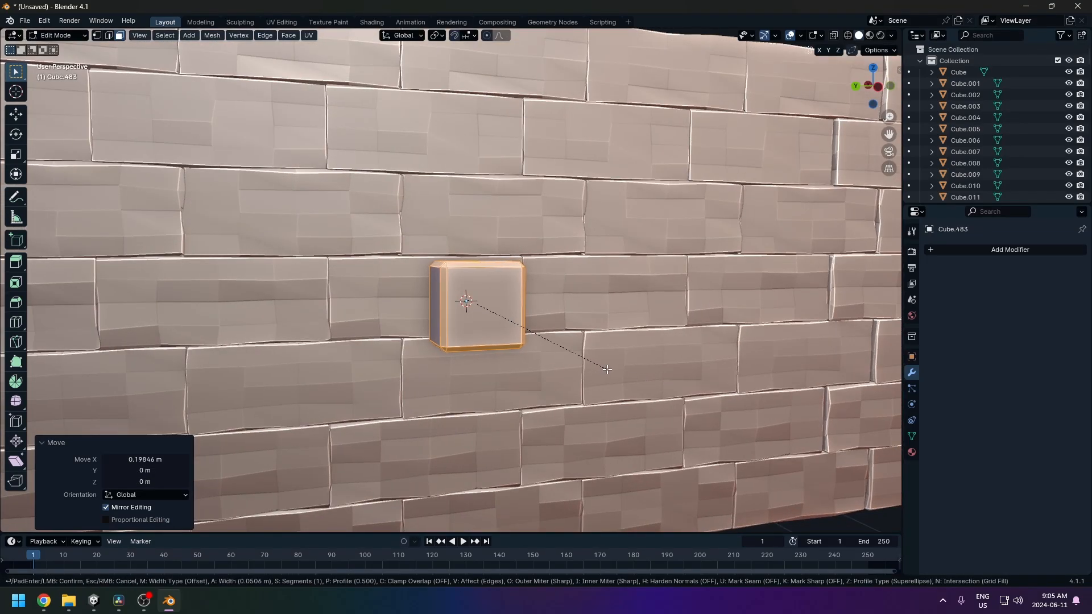
pyautogui.scroll(1, 608, 372)
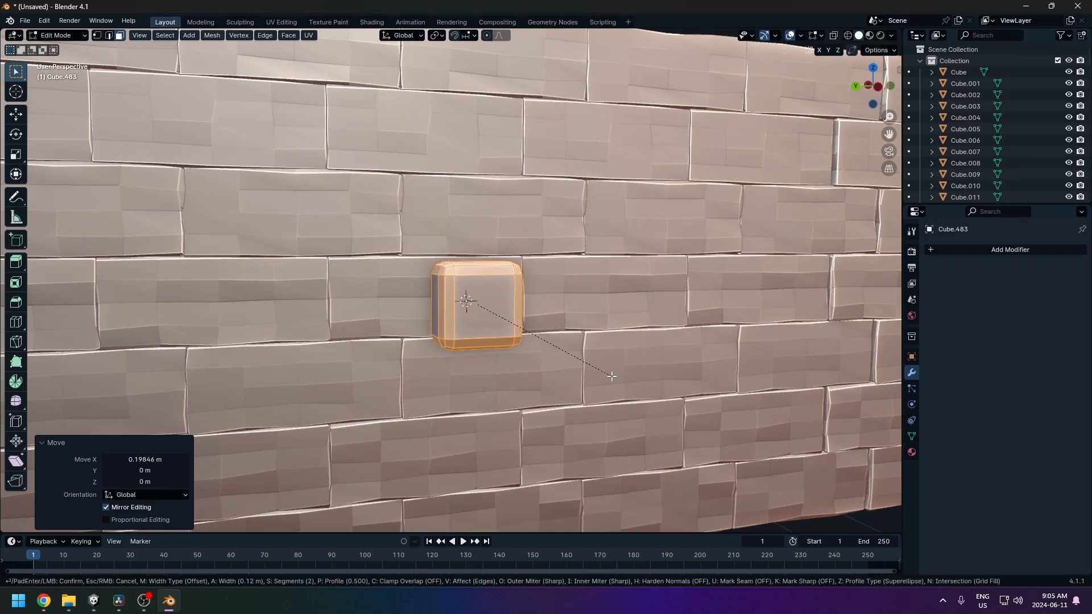
pyautogui.click(612, 377)
pyautogui.moveTo(611, 377); pyautogui.dragTo(471, 345, button='middle')
pyautogui.scroll(-3, 611, 382)
pyautogui.press('Tab')
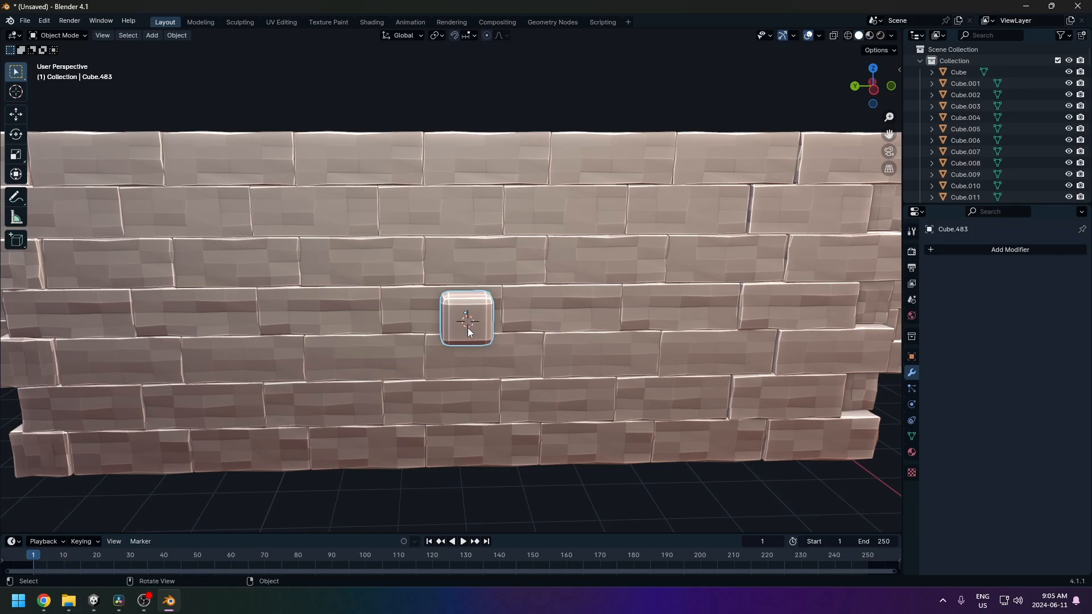
# Add a cylinder with 12 vertices at the 3D cursor on the end wall.
pyautogui.keyDown('shift'); pyautogui.moveTo(468, 326); pyautogui.dragTo(476, 274, button='middle'); pyautogui.keyUp('shift')
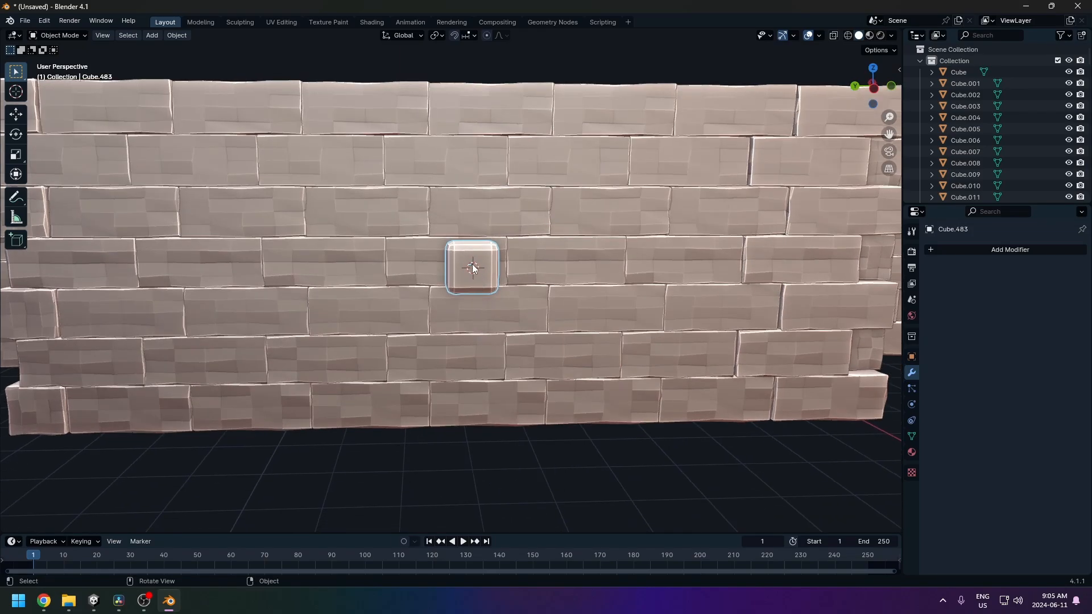
pyautogui.hotkey('shift', 'a')
pyautogui.moveTo(476, 271)
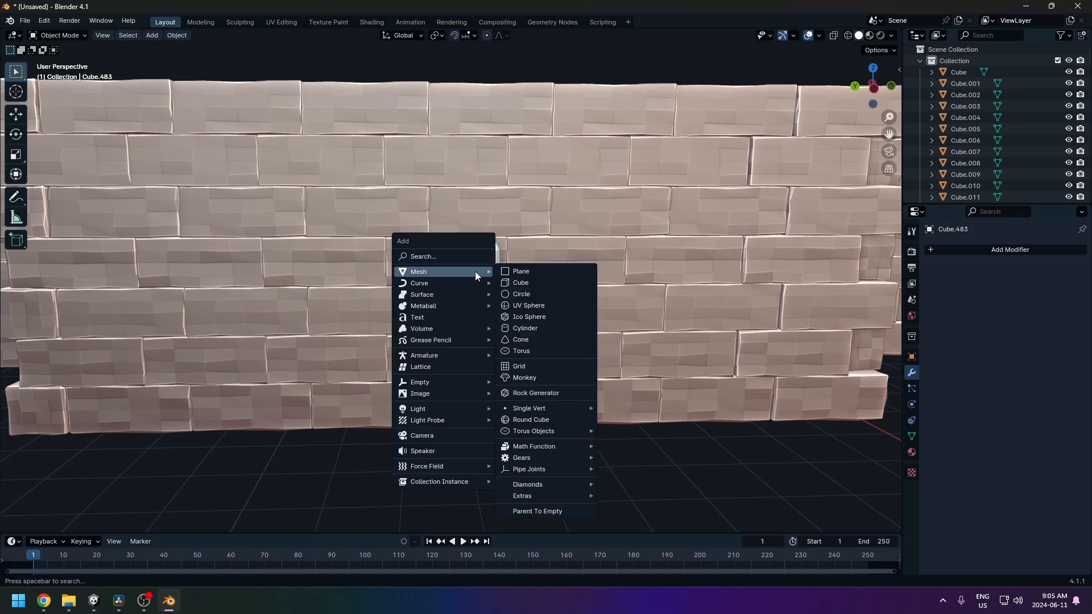
pyautogui.click(519, 328)
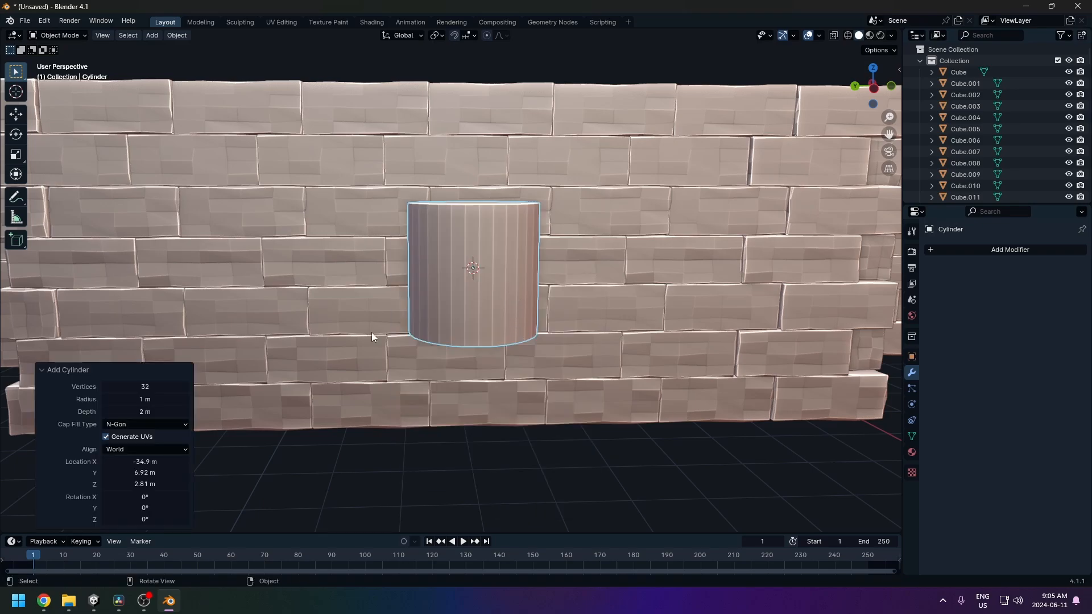
pyautogui.moveTo(136, 387)
pyautogui.mouseDown()
pyautogui.moveTo(113, 387)
pyautogui.moveTo(130, 387)
pyautogui.mouseUp()
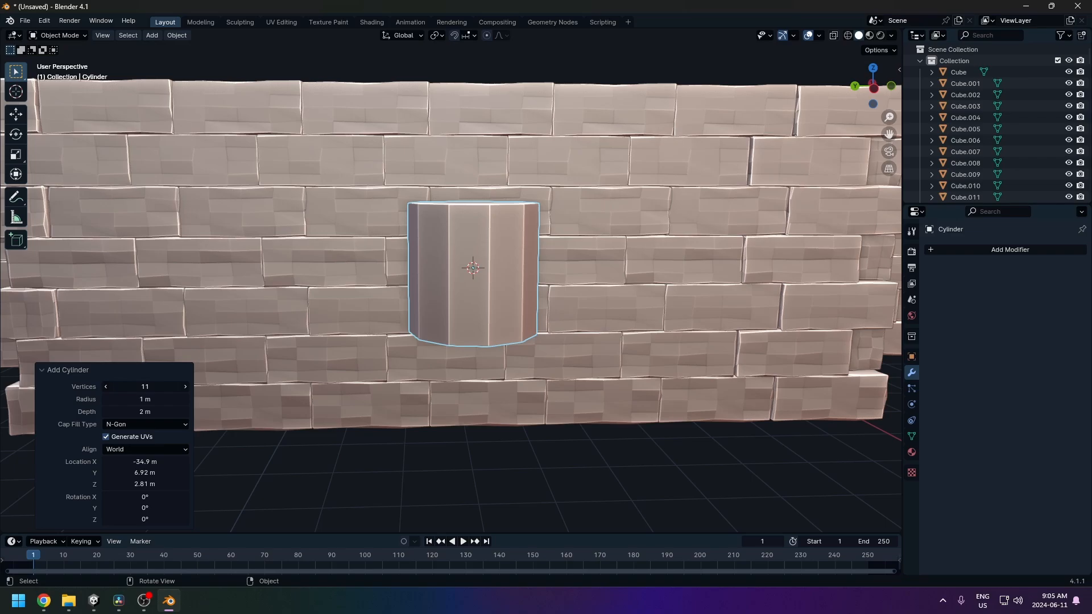
pyautogui.moveTo(167, 388); pyautogui.dragTo(162, 390)
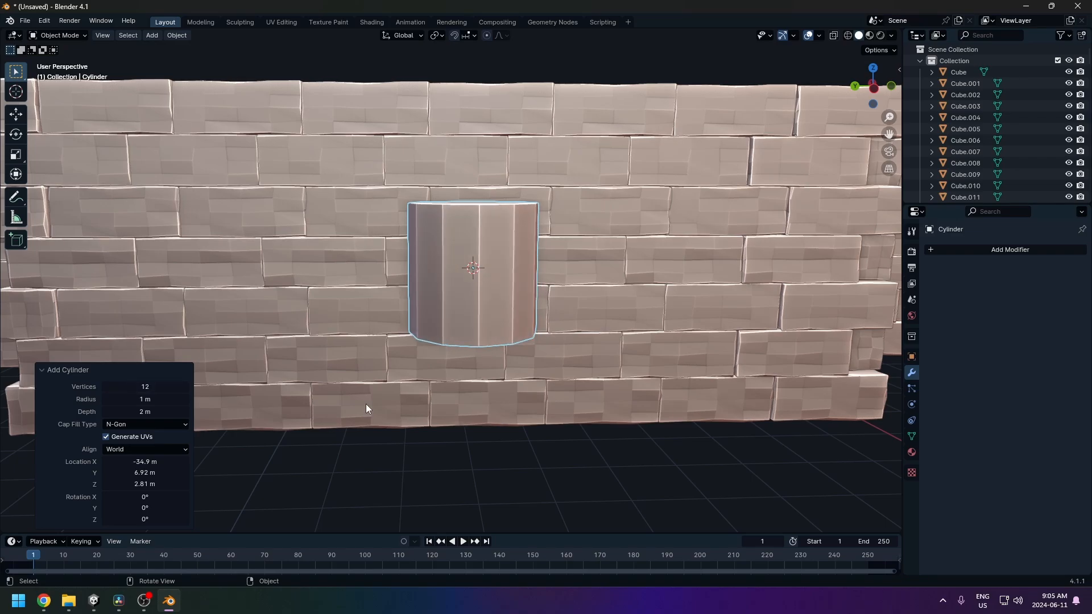
# In Edit Mode, scale the cylinder uniformly to about 0.135 and move it about 0.27 m outward from the end wall along X.
pyautogui.moveTo(367, 405); pyautogui.dragTo(364, 390, button='middle')
pyautogui.press('Tab')
pyautogui.moveTo(422, 230); pyautogui.dragTo(516, 263, button='middle')
pyautogui.press('s')
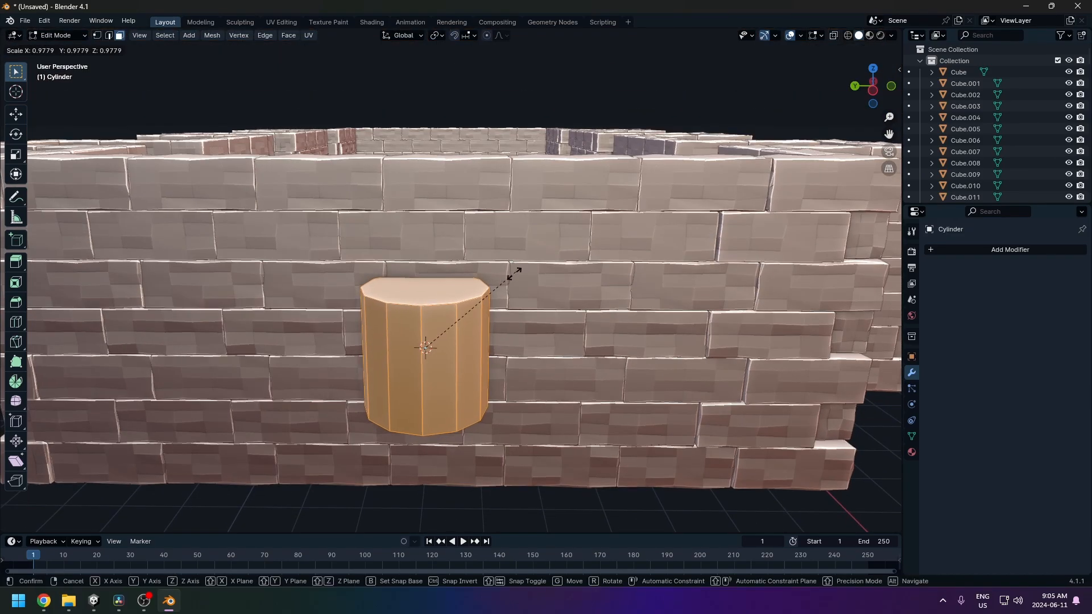
pyautogui.click(444, 337)
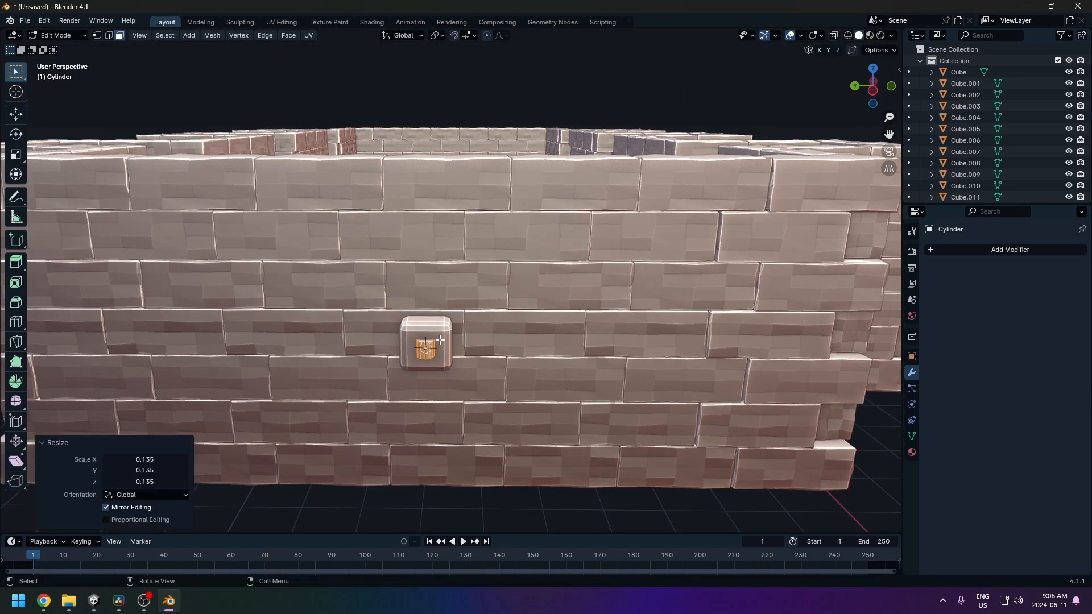
pyautogui.press('g')
pyautogui.press('x')
pyautogui.click(439, 347)
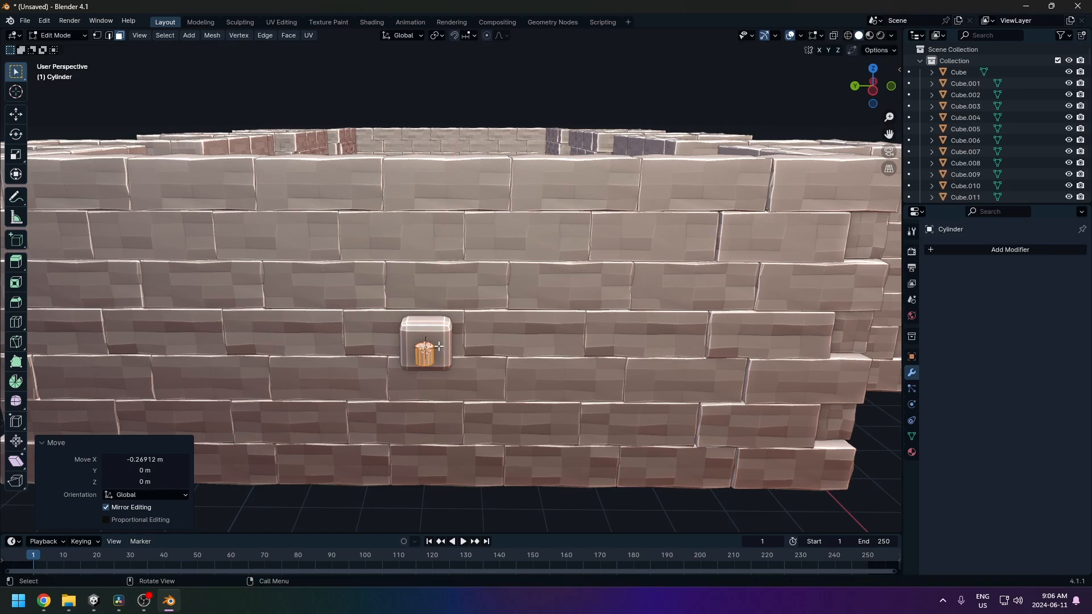
# Move the cylinder's bottom face down about 0.29 m along Z and scale it to about 0.57 to taper the lower end.
pyautogui.moveTo(438, 346); pyautogui.dragTo(479, 328, button='middle')
pyautogui.scroll(3, 465, 367)
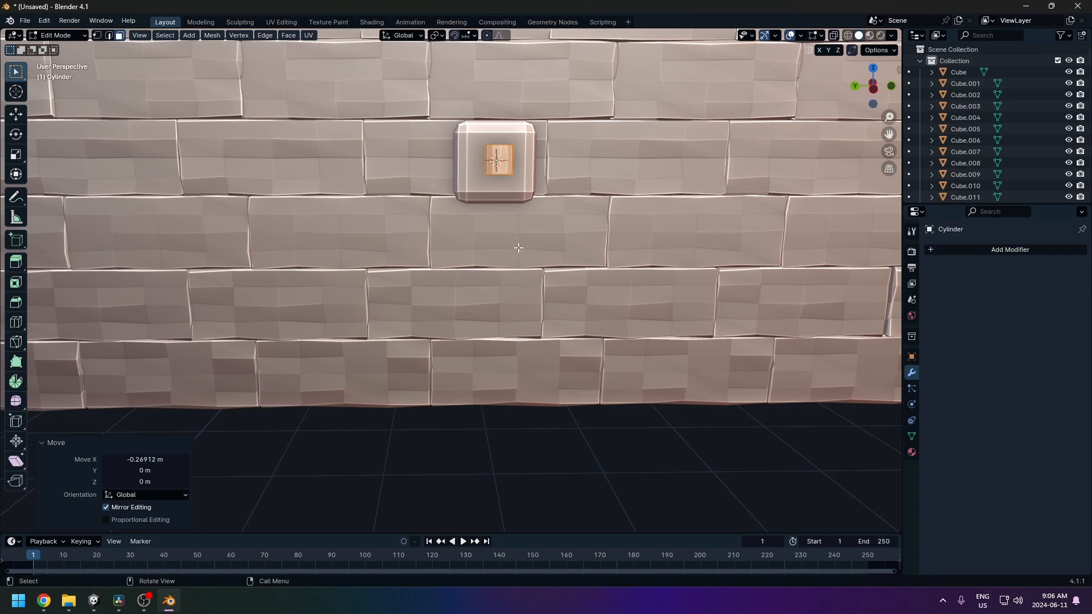
pyautogui.keyDown('shift'); pyautogui.moveTo(526, 230); pyautogui.dragTo(553, 277, button='middle'); pyautogui.keyUp('shift')
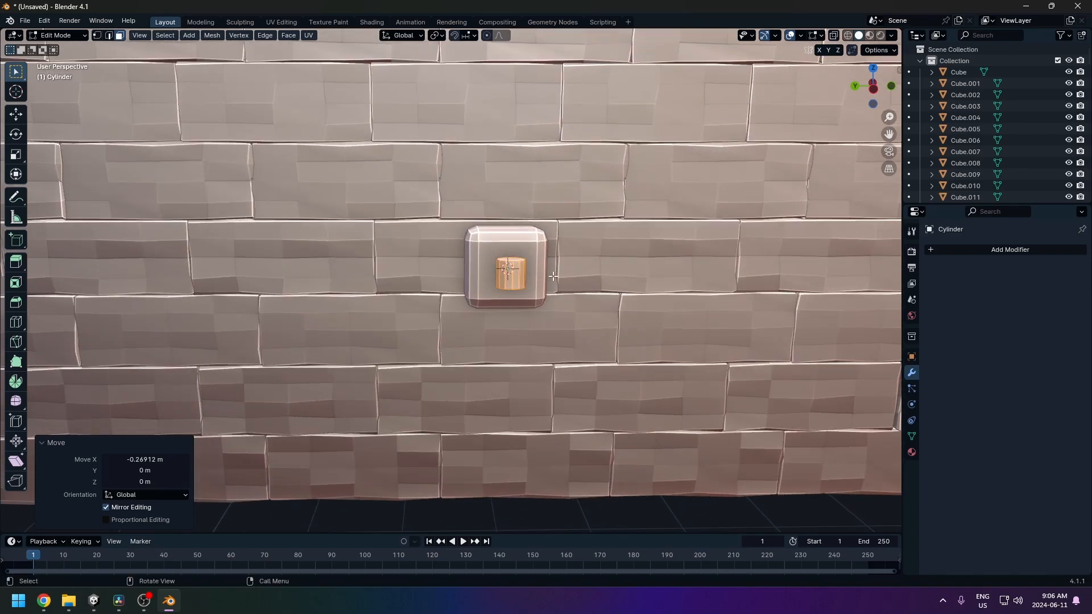
pyautogui.moveTo(558, 273); pyautogui.dragTo(467, 296, button='middle')
pyautogui.scroll(6, 591, 310)
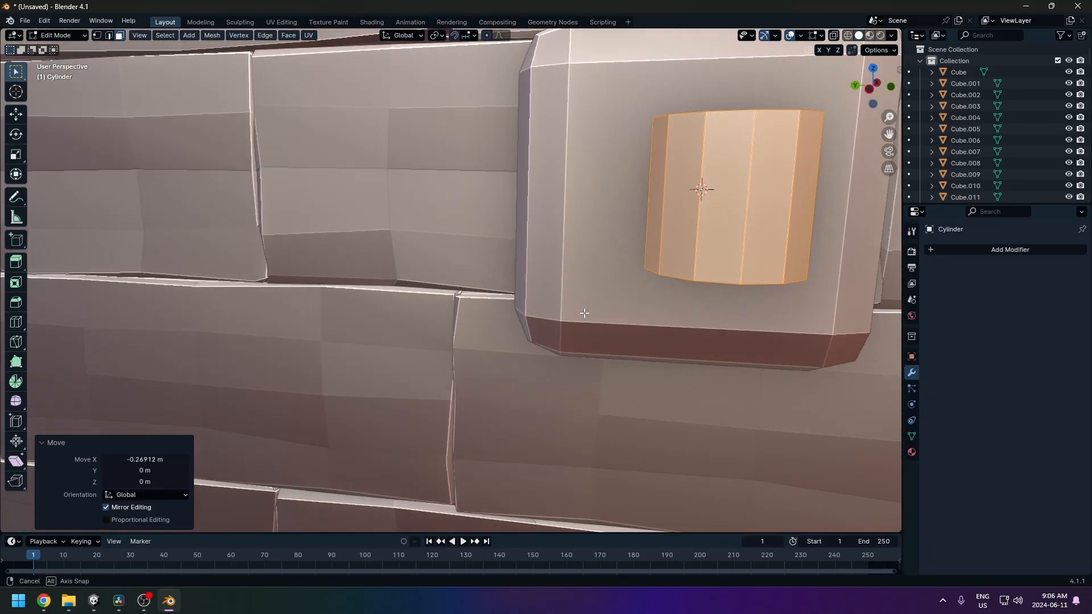
pyautogui.scroll(-6, 580, 316)
pyautogui.moveTo(464, 260); pyautogui.dragTo(503, 158, button='middle')
pyautogui.click(485, 124)
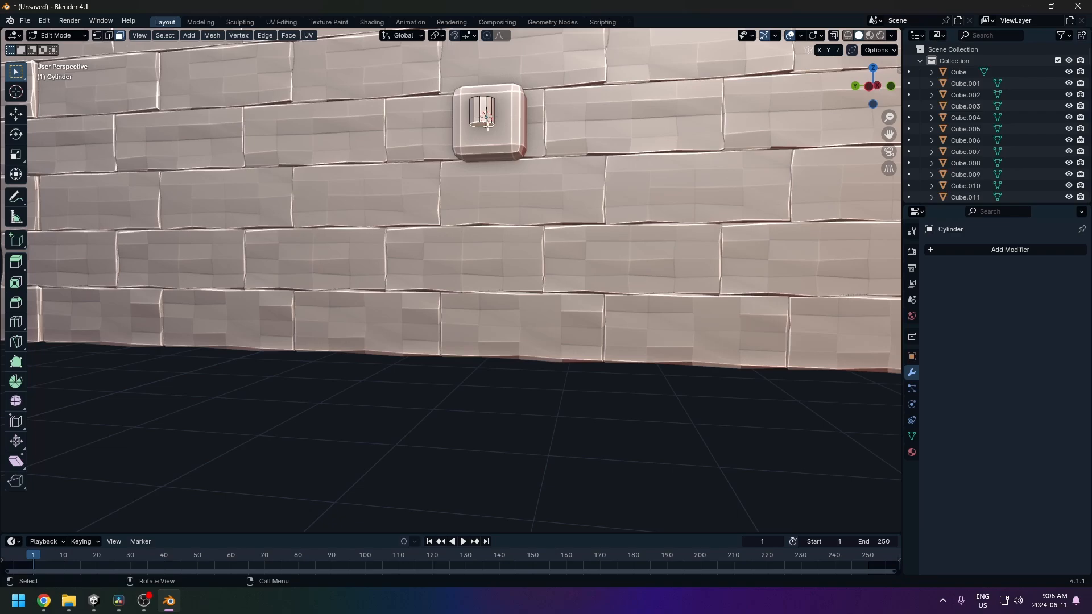
pyautogui.press('g')
pyautogui.press('z')
pyautogui.click(494, 154)
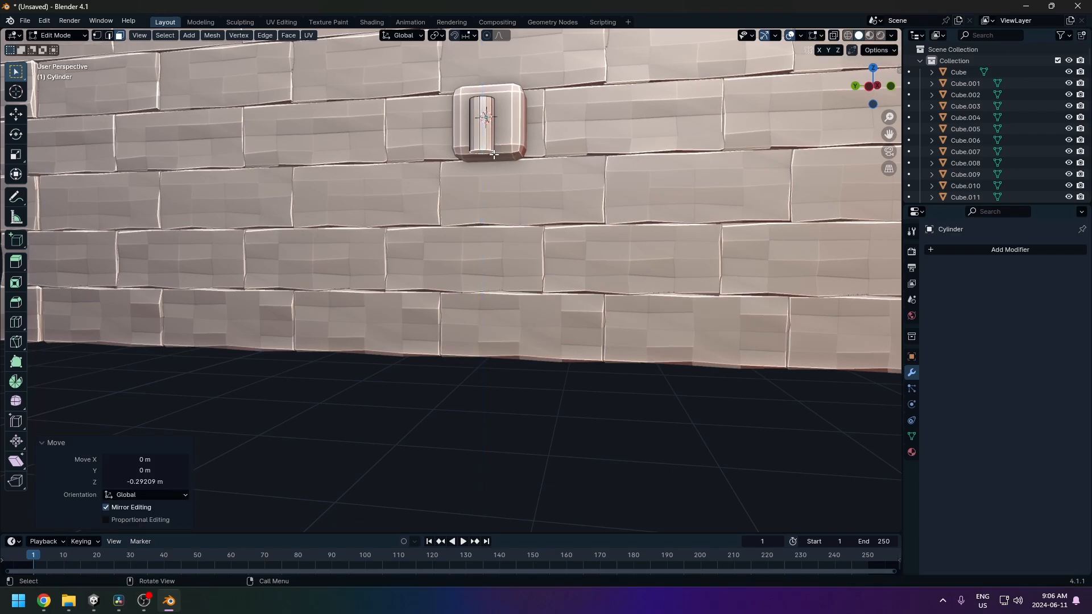
pyautogui.press('s')
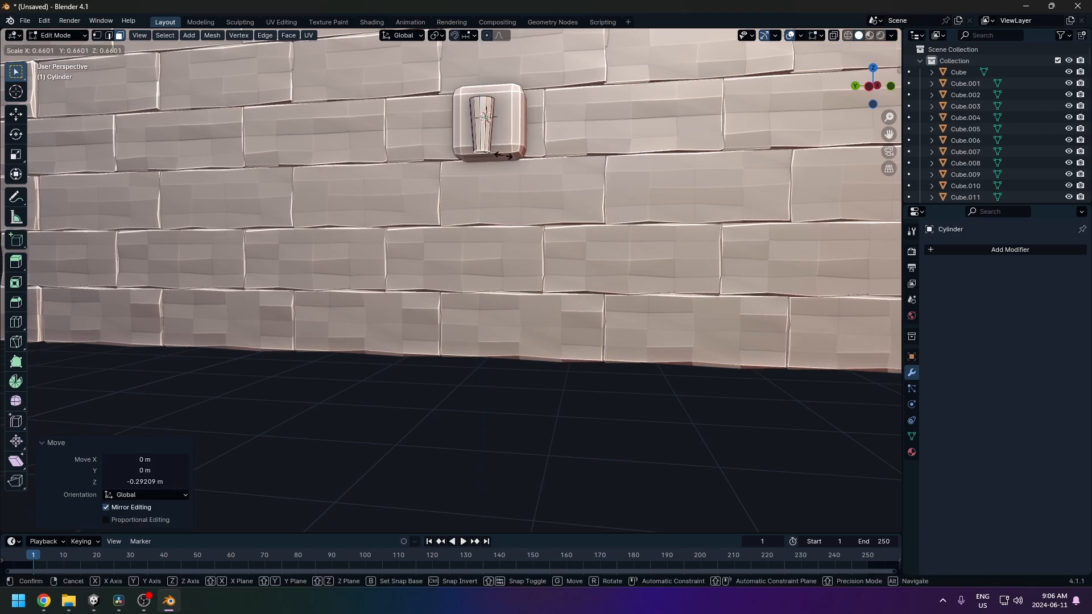
pyautogui.click(501, 155)
# Raise the cylinder's top face about 0.3 m along Z and scale it up to about 1.2.
pyautogui.moveTo(500, 154); pyautogui.dragTo(572, 303, button='middle')
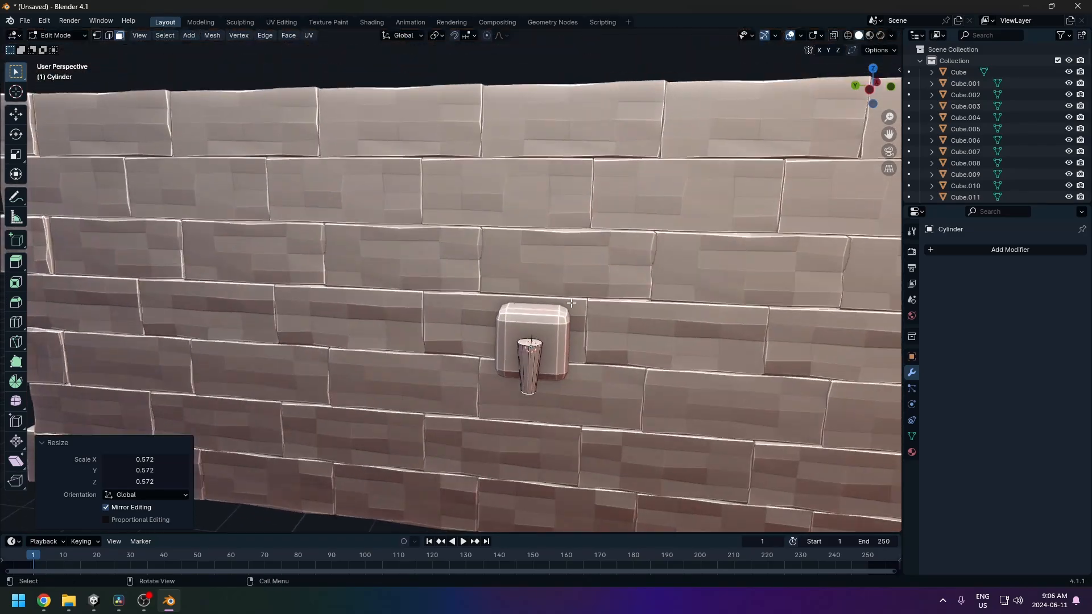
pyautogui.click(547, 348)
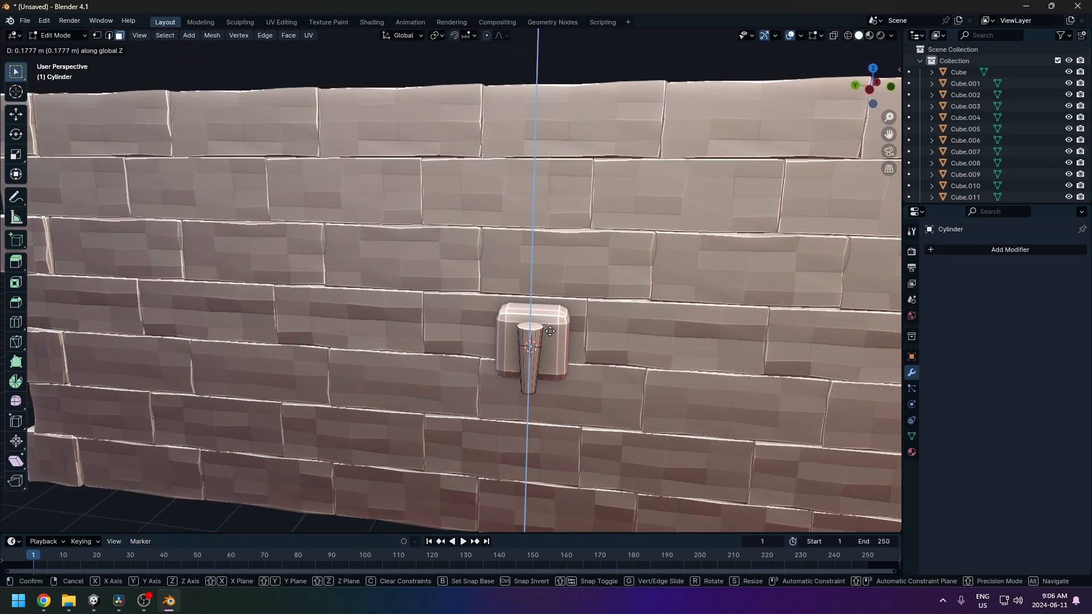
pyautogui.click(550, 320)
pyautogui.press('s')
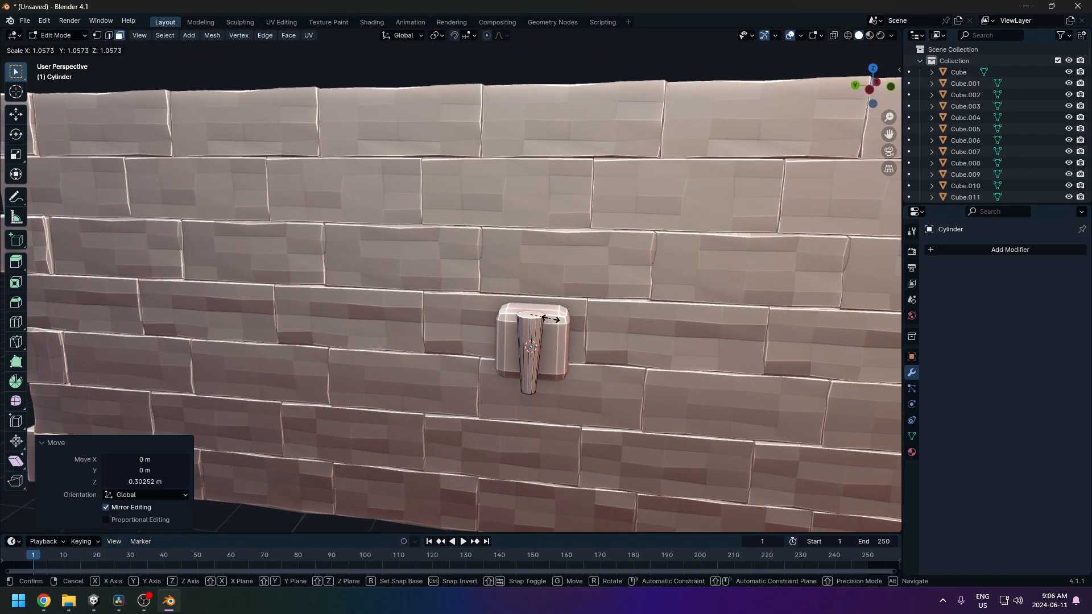
pyautogui.click(553, 322)
# Add two evenly spaced horizontal loop cuts around the tapered cylinder without sliding them.
pyautogui.moveTo(553, 322)
pyautogui.mouseDown(button='middle')
pyautogui.moveTo(558, 335)
pyautogui.moveTo(566, 307)
pyautogui.mouseUp(button='middle')
pyautogui.hotkey('ctrl', 'r')
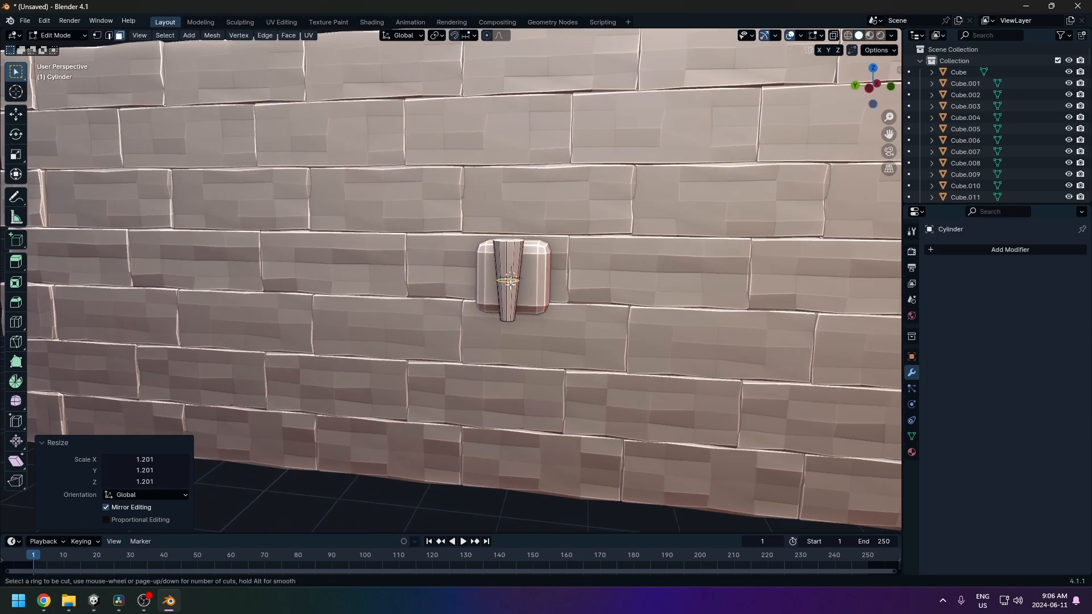
pyautogui.scroll(1, 510, 282)
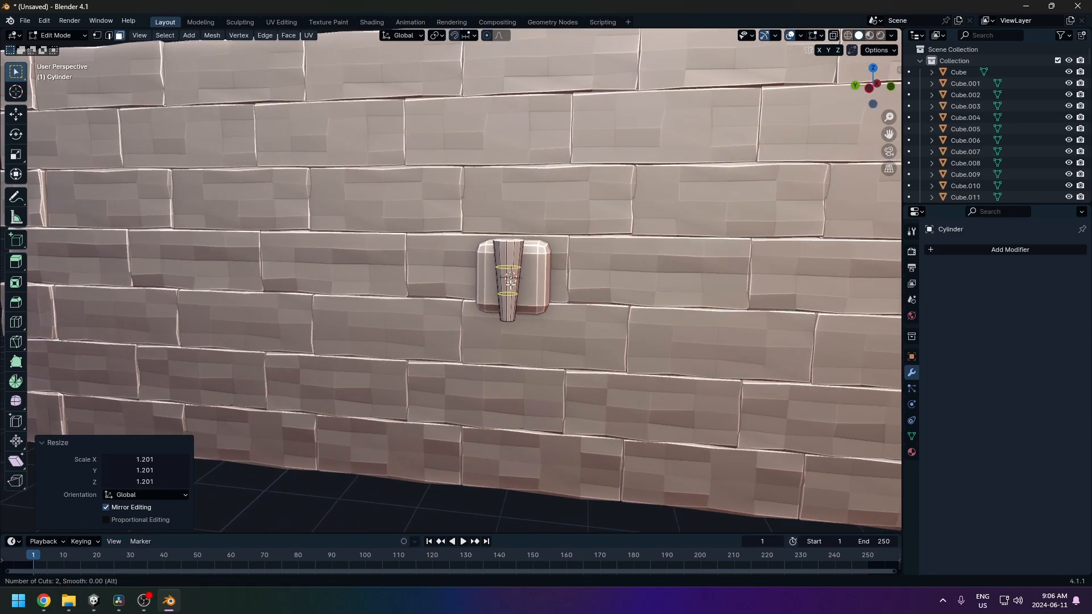
pyautogui.click(510, 281)
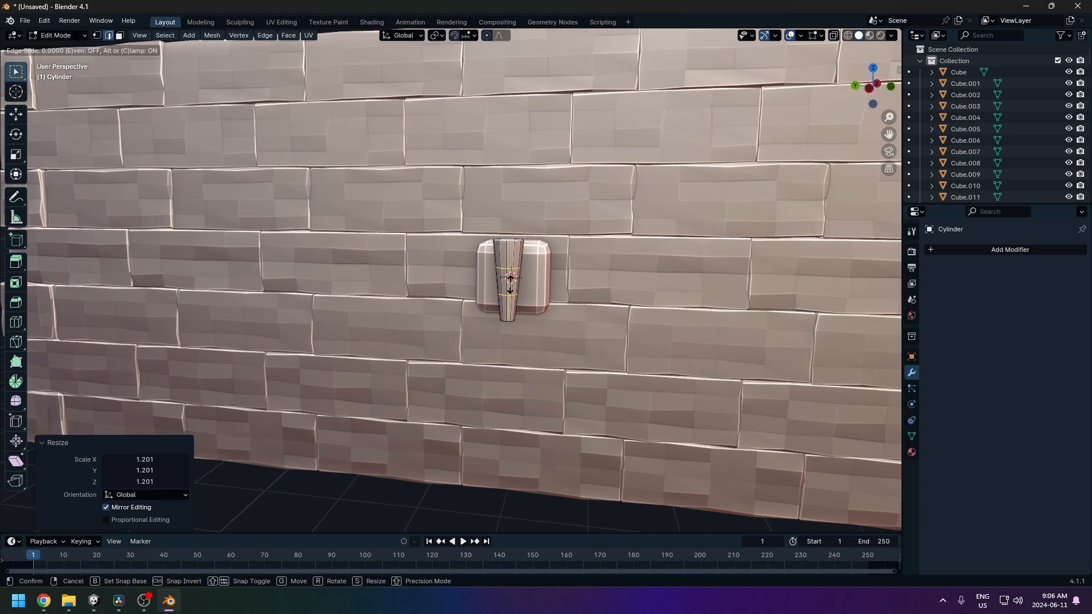
pyautogui.rightClick(510, 280)
# Bevel both edge loops about 0.028 m with one segment and extrude the resulting bands outward about 0.02 m along their normals.
pyautogui.keyDown('ctrl'); pyautogui.moveTo(557, 310); pyautogui.dragTo(538, 339, button='middle'); pyautogui.keyUp('ctrl')
pyautogui.hotkey('ctrl', 'b')
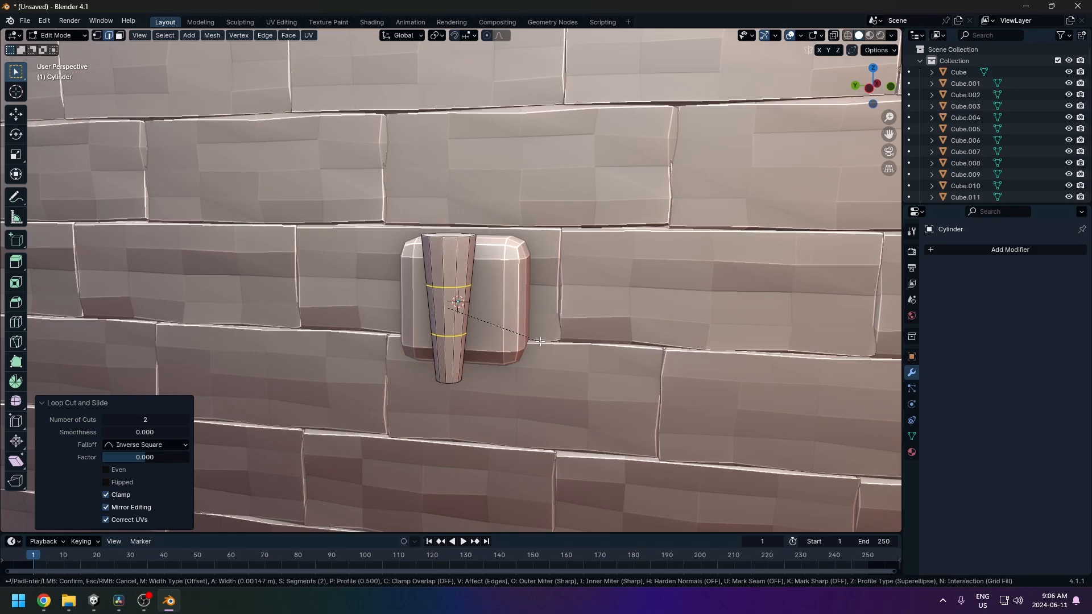
pyautogui.scroll(-1, 543, 347)
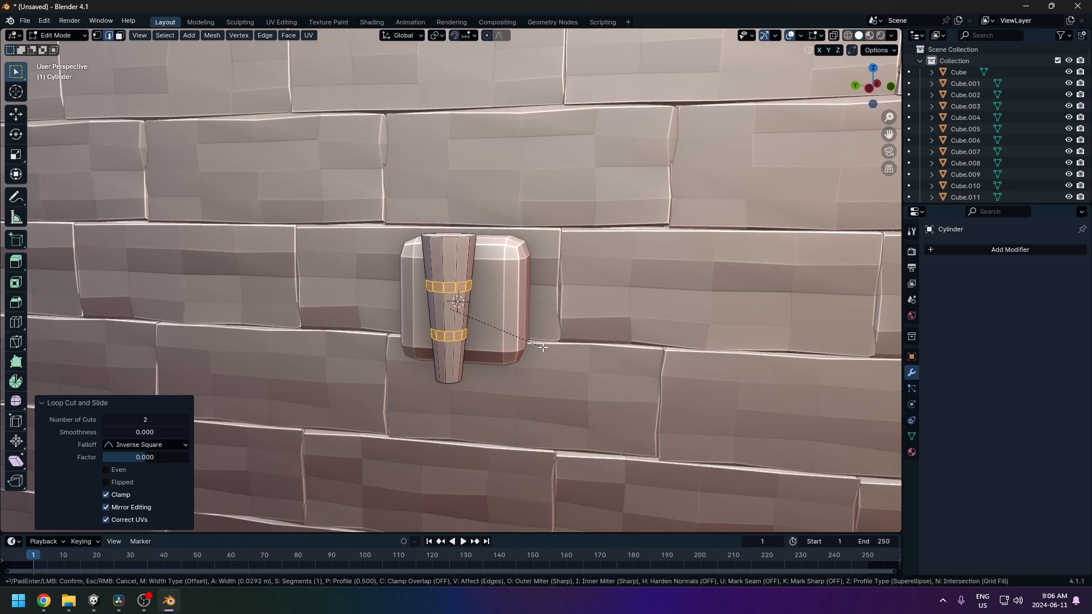
pyautogui.click(543, 347)
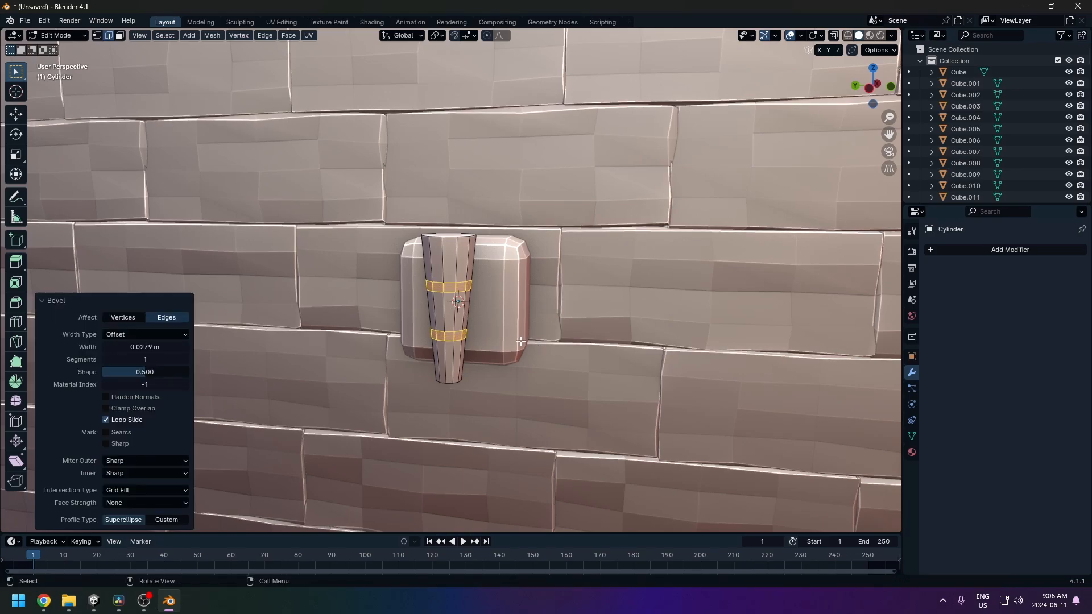
pyautogui.hotkey('alt', 'e')
pyautogui.click(476, 289)
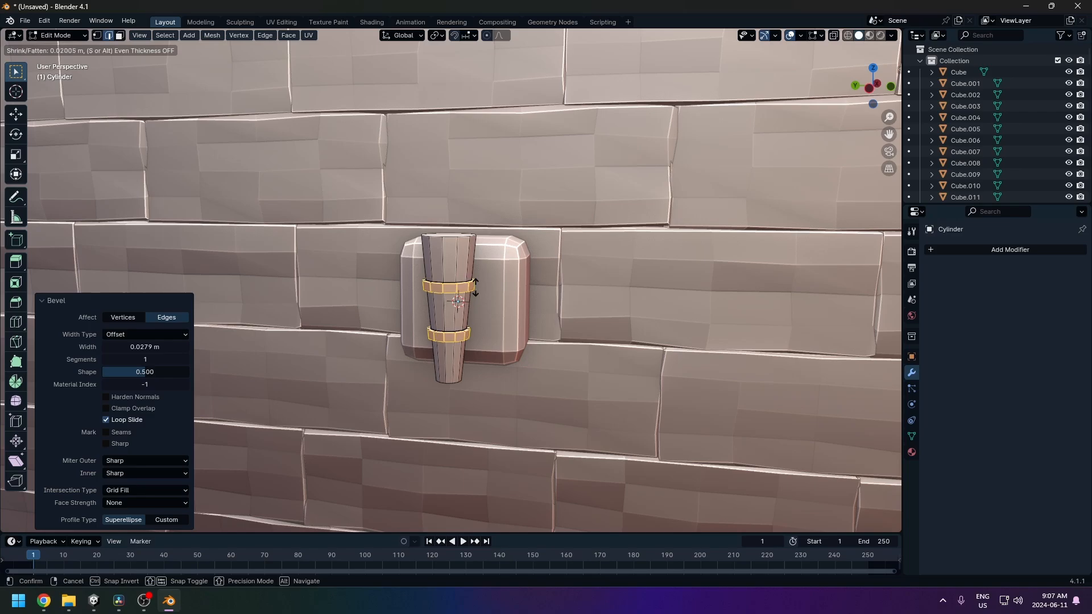
pyautogui.click(476, 289)
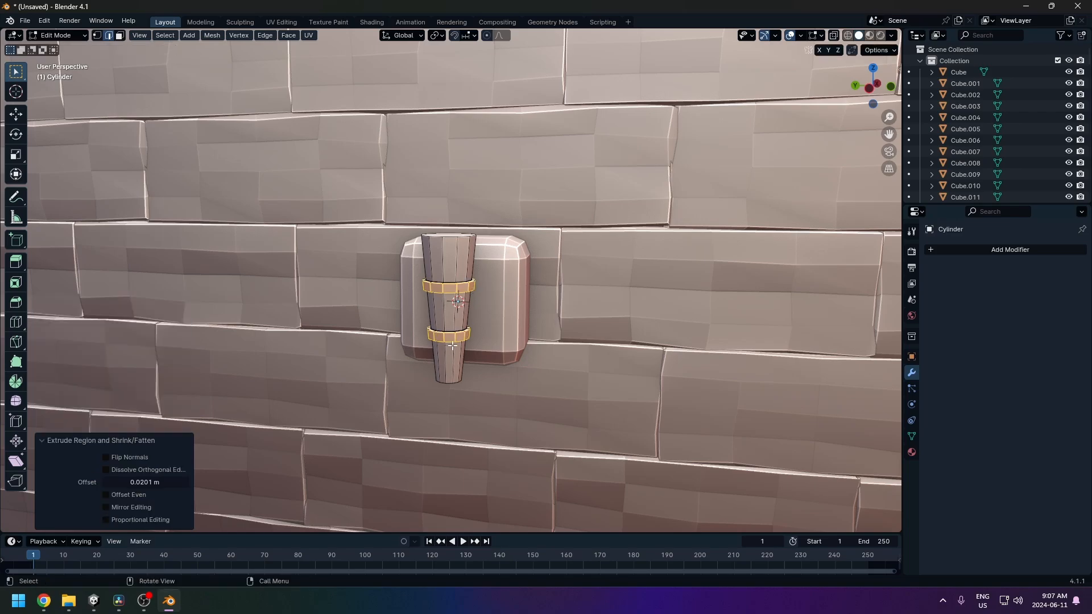
# Grow the selection around the two raised bands with Select More and shrink it back with Select Less.
pyautogui.moveTo(452, 345); pyautogui.dragTo(531, 380, button='middle')
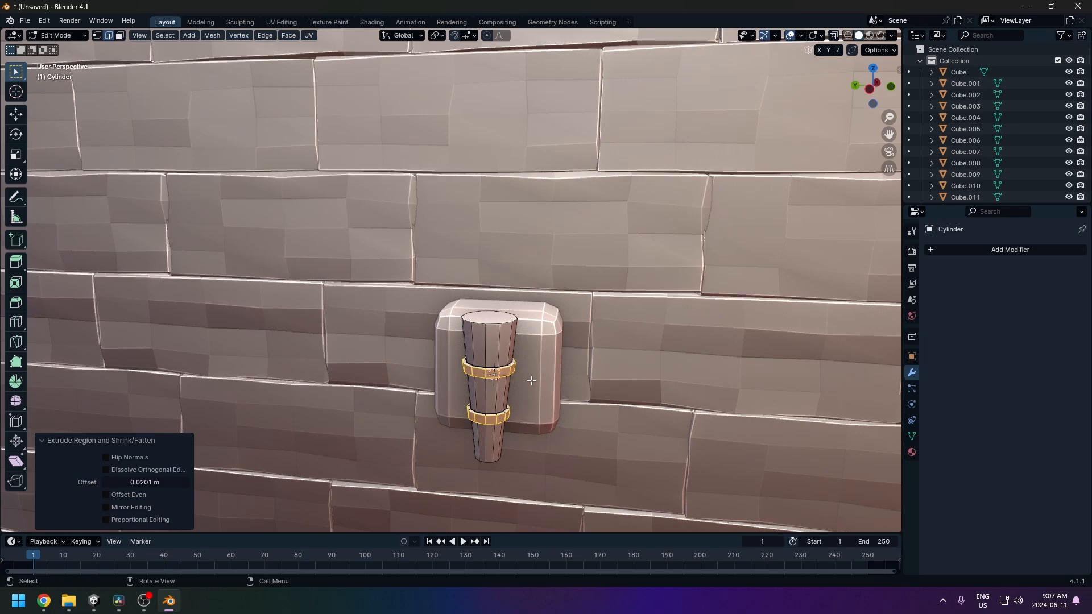
pyautogui.press('ctrl+KP_Add')
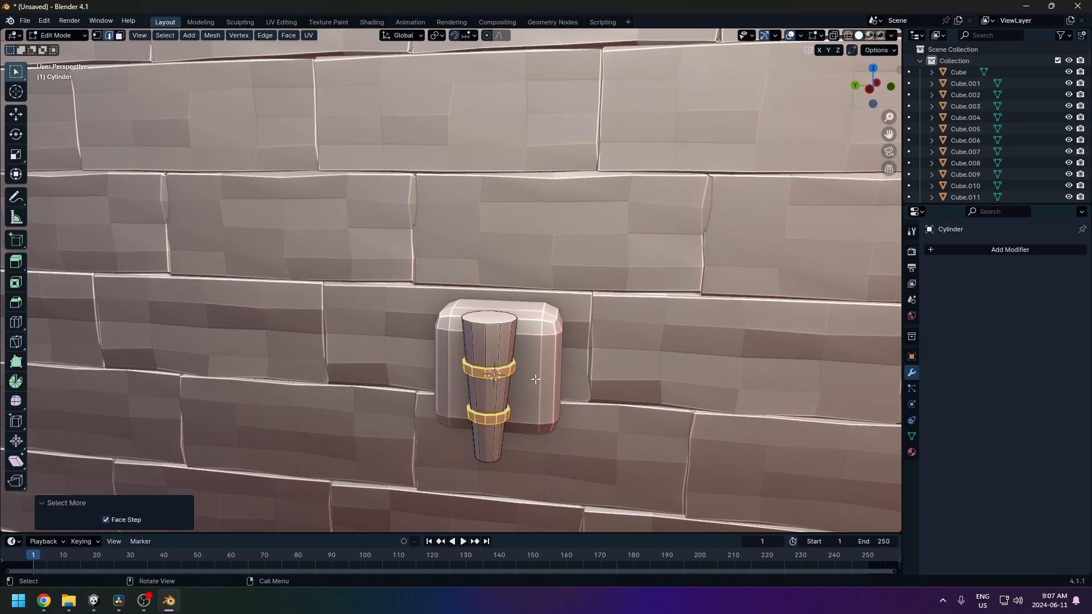
pyautogui.click(212, 35)
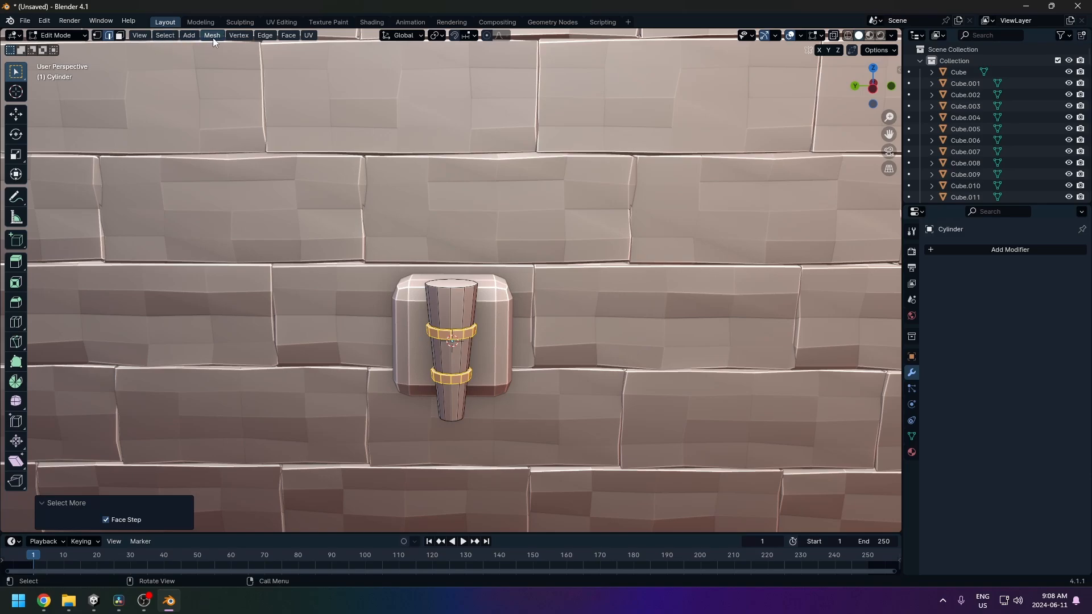
pyautogui.click(164, 35)
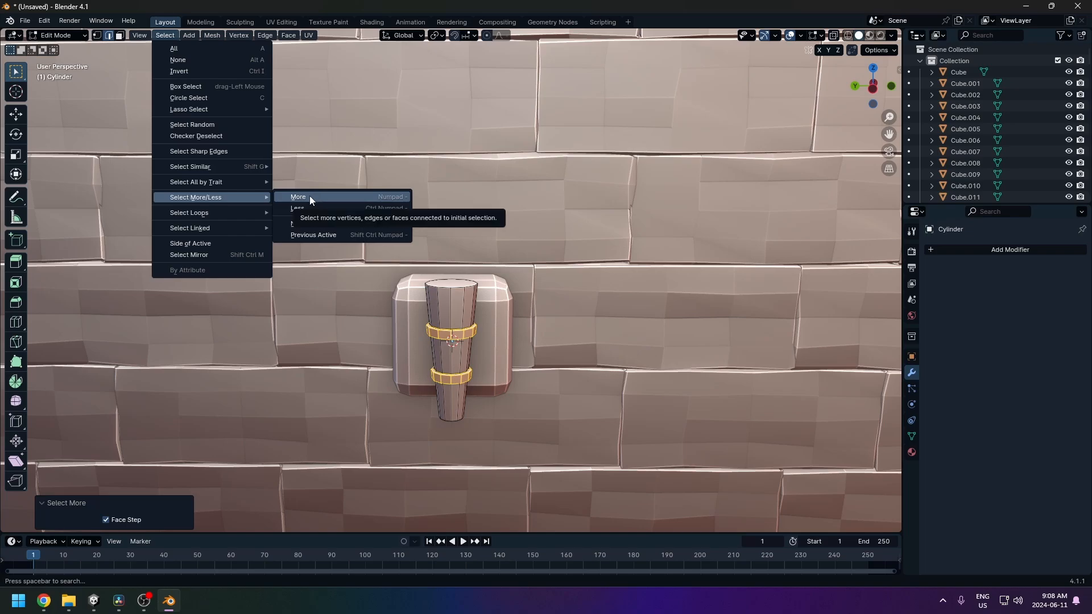
pyautogui.click(298, 208)
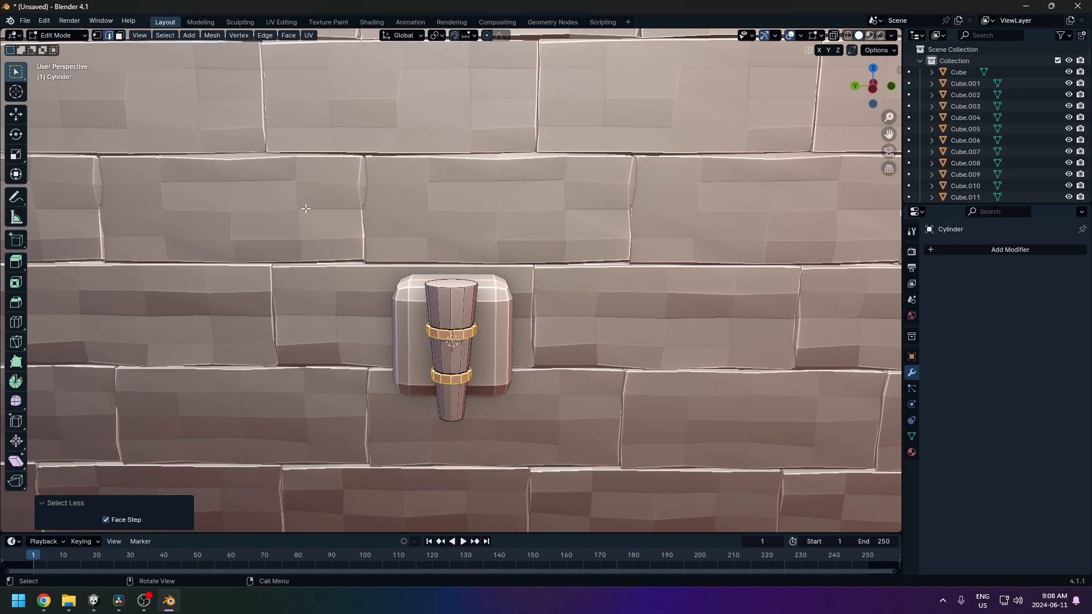
# Expand the face selection on the cylinder's two raised bands once with Select More.
pyautogui.click(164, 36)
pyautogui.moveTo(198, 199)
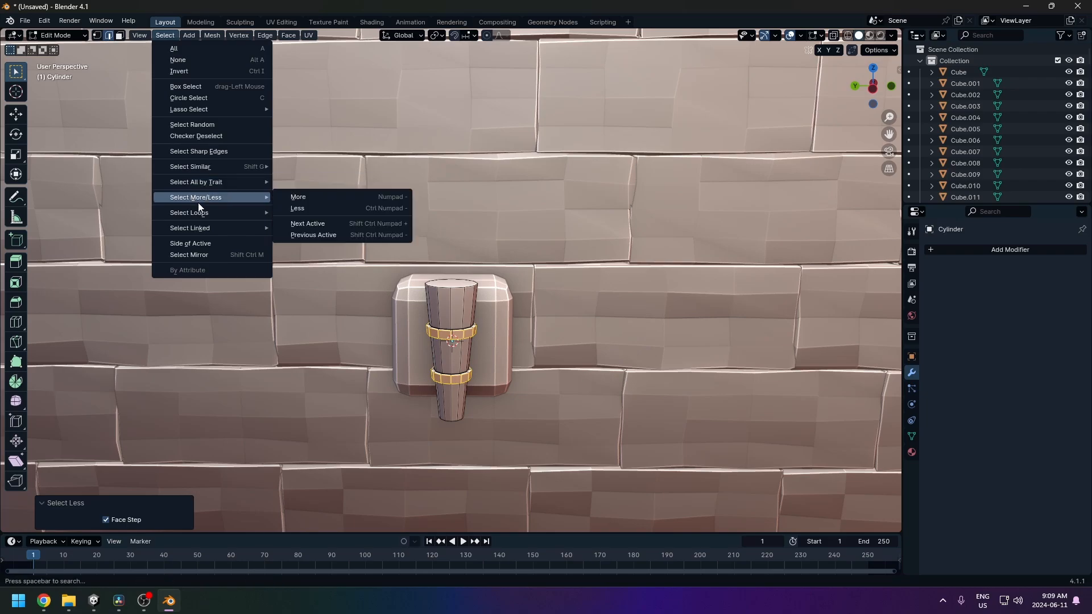
pyautogui.click(313, 198)
pyautogui.moveTo(453, 341); pyautogui.dragTo(503, 356, button='middle')
pyautogui.scroll(4, 503, 356)
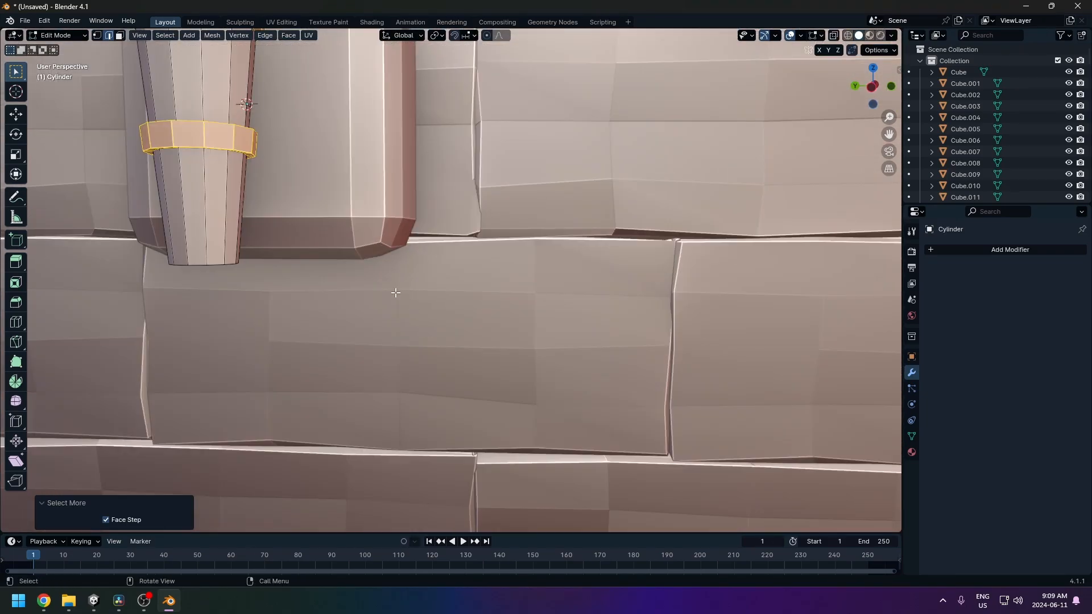
pyautogui.scroll(-6, 398, 293)
pyautogui.scroll(3, 389, 281)
pyautogui.keyDown('shift'); pyautogui.moveTo(389, 280); pyautogui.dragTo(436, 301, button='middle'); pyautogui.keyUp('shift')
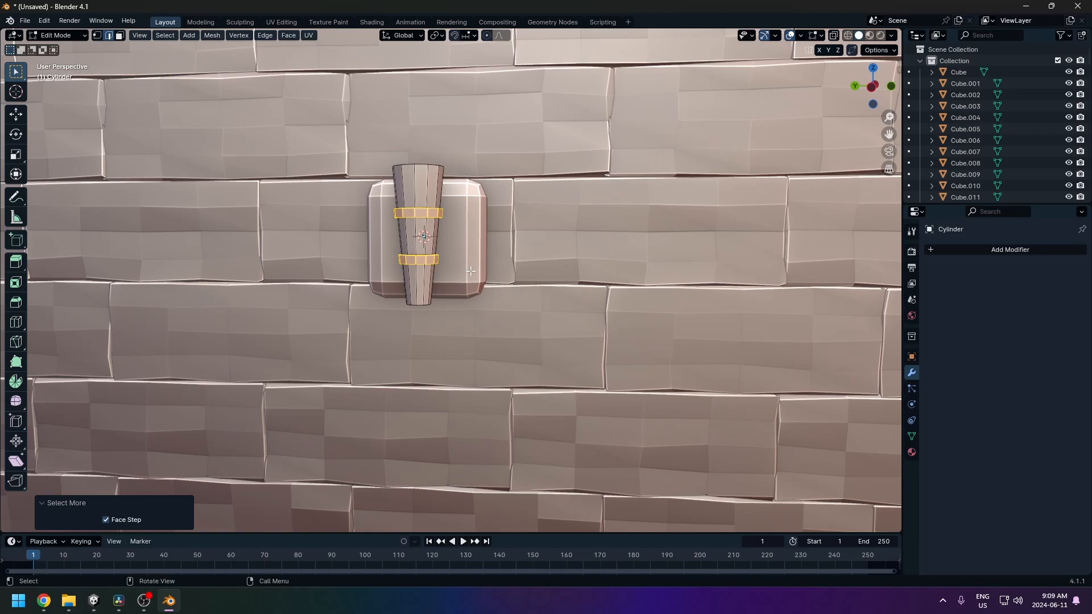
# Give the cylinder the existing BrickMaterial and add a second, empty material slot.
pyautogui.click(912, 453)
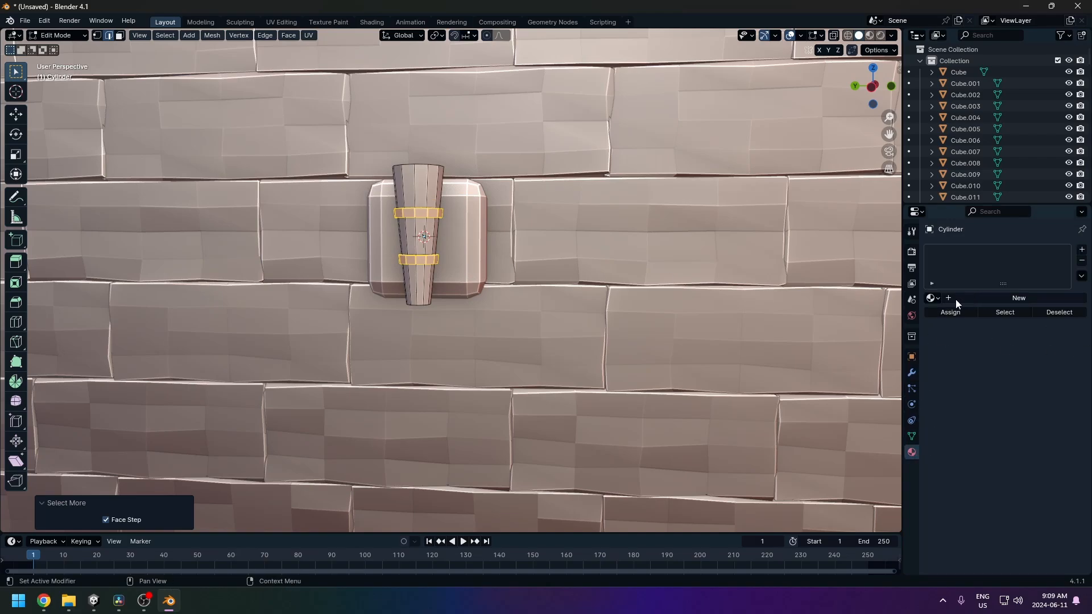
pyautogui.click(937, 299)
pyautogui.click(958, 315)
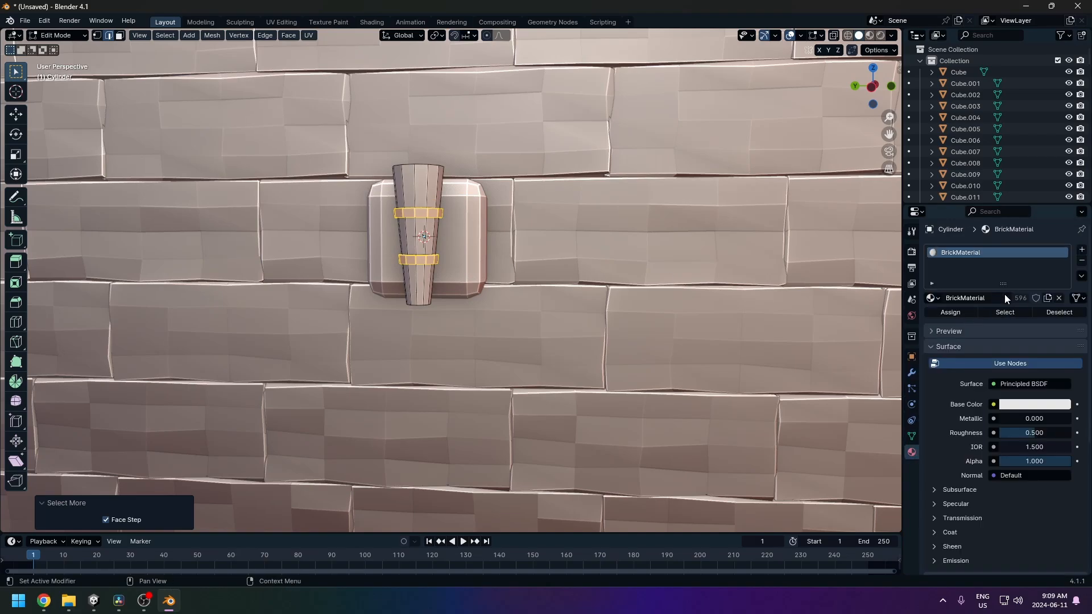
pyautogui.click(1082, 250)
pyautogui.click(1018, 253)
pyautogui.click(1082, 261)
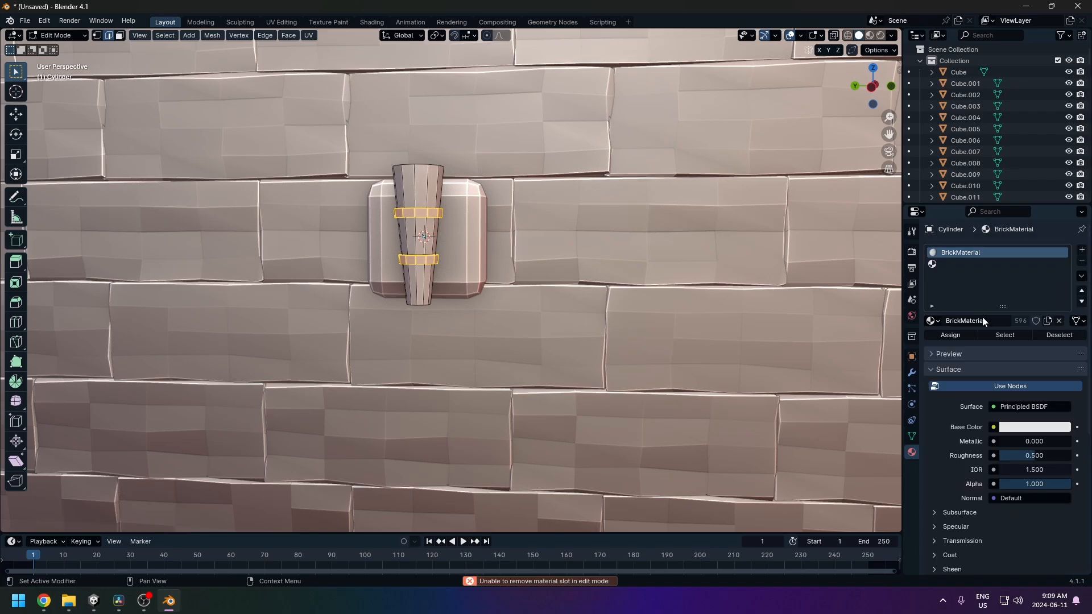
# Make the cylinder's BrickMaterial a single-user copy and rename it TorchMetal.
pyautogui.click(933, 322)
pyautogui.click(1021, 321)
pyautogui.click(1010, 322)
pyautogui.hotkey('ctrl', 'a')
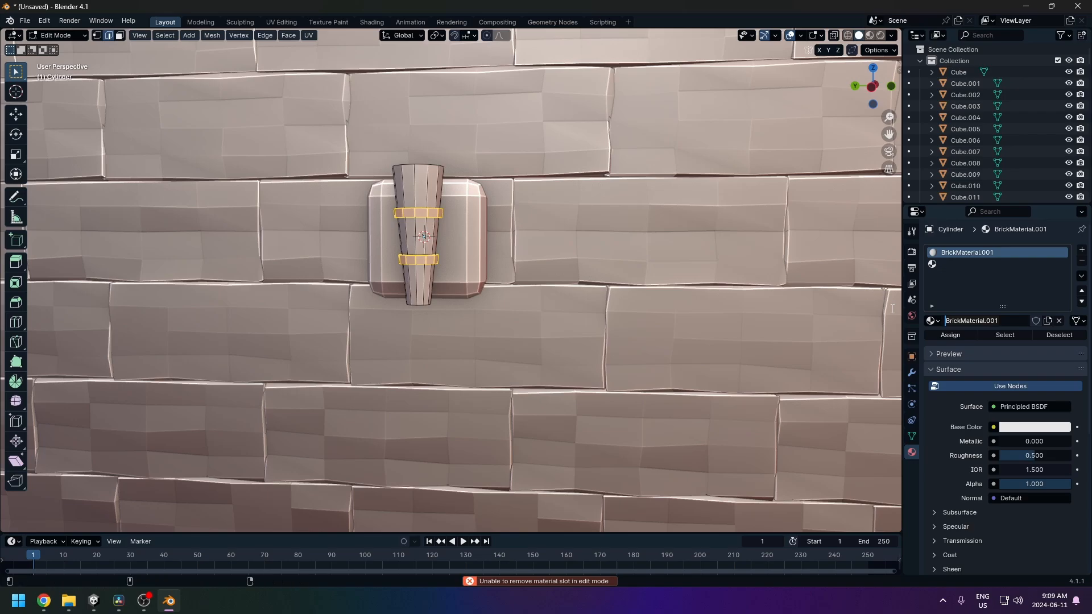
pyautogui.write('TorchMetal')
pyautogui.press('Return')
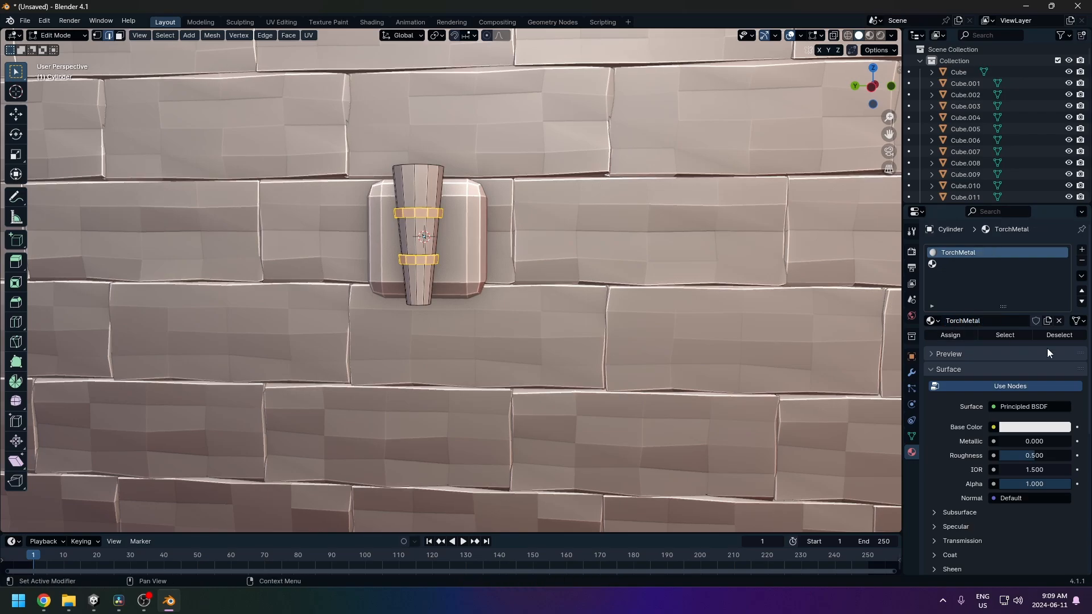
# Set TorchMetal's base color to black and show the viewport in Material Preview shading.
pyautogui.click(1027, 424)
pyautogui.moveTo(1001, 399); pyautogui.dragTo(967, 399)
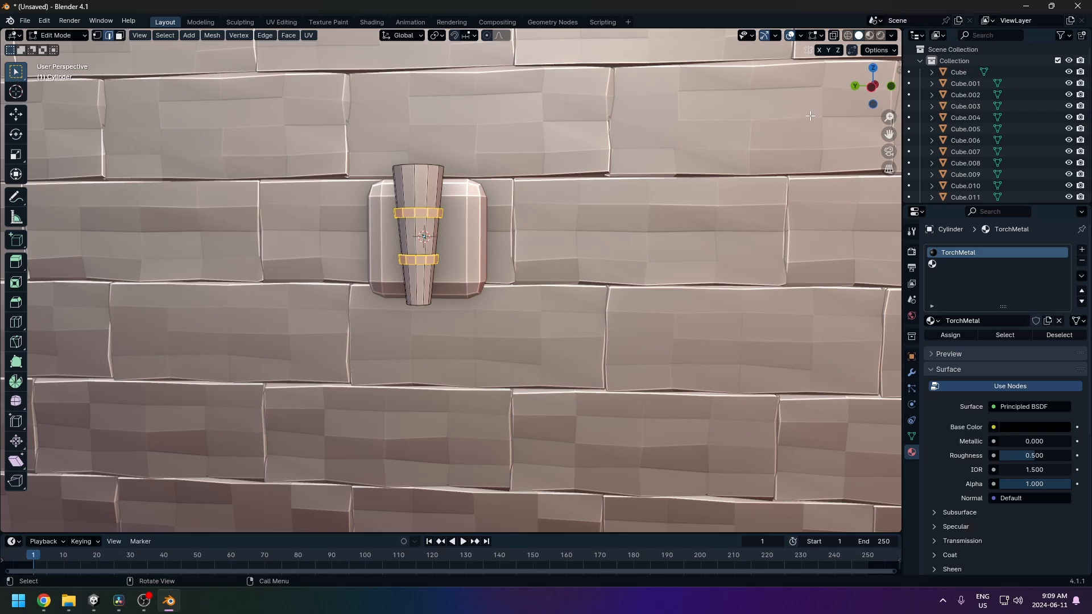
pyautogui.click(872, 35)
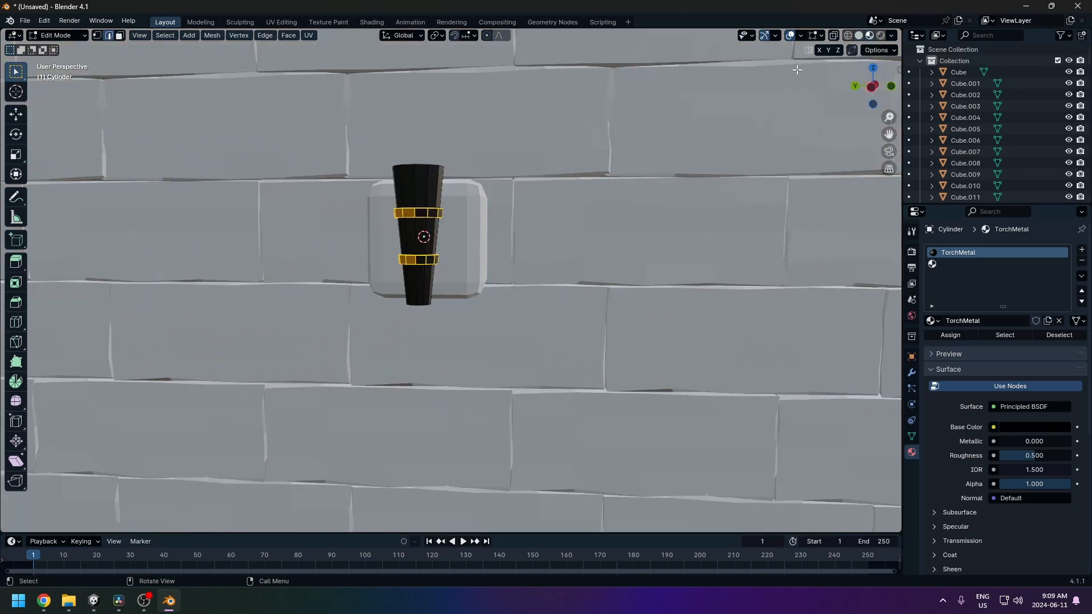
# Select the three face loops of the torch shaft above, between and below the bands, using X-ray in the left orthographic view.
pyautogui.press('3')
pyautogui.keyDown('alt'); pyautogui.click(417, 226); pyautogui.keyUp('alt')
pyautogui.moveTo(417, 226); pyautogui.dragTo(456, 255, button='middle')
pyautogui.hotkey('alt', 'z')
pyautogui.press('KP_3')
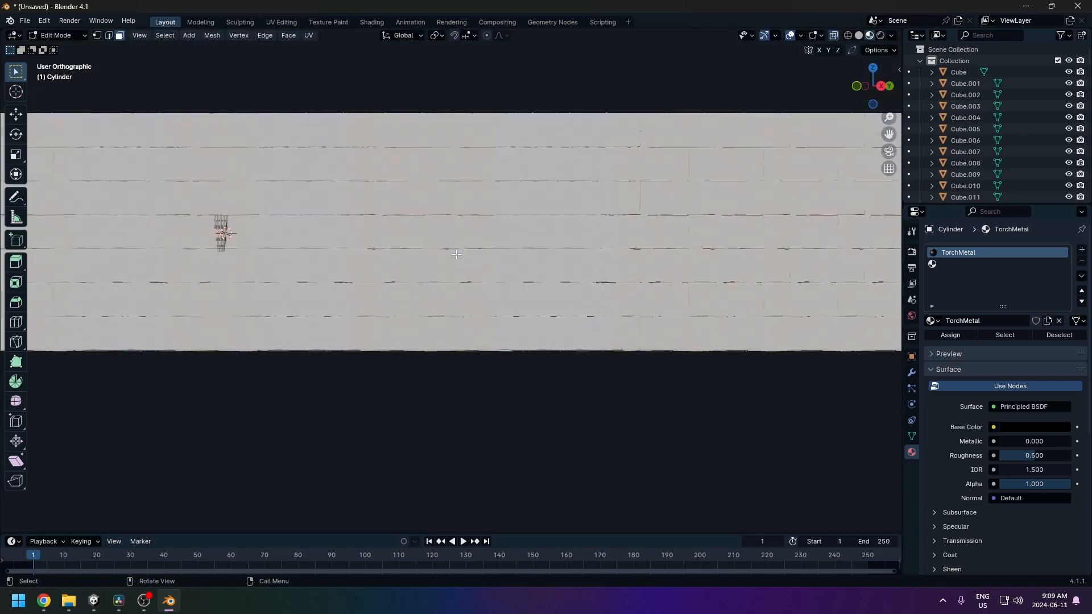
pyautogui.scroll(5, 428, 242)
pyautogui.press('ctrl+KP_3')
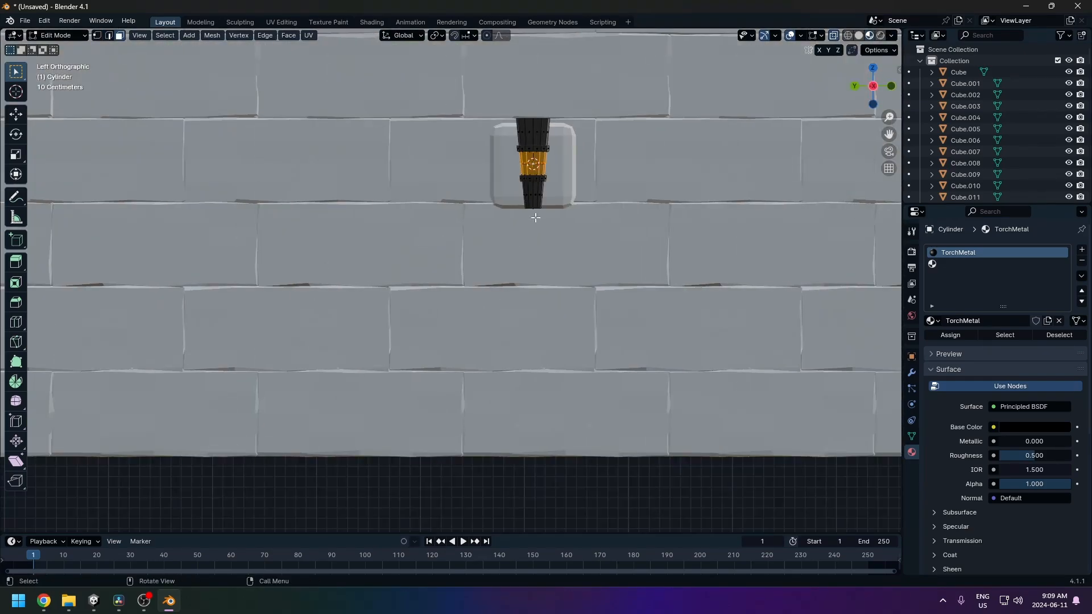
pyautogui.keyDown('shift'); pyautogui.moveTo(536, 218); pyautogui.dragTo(441, 313, button='middle'); pyautogui.keyUp('shift')
pyautogui.scroll(2, 445, 302)
pyautogui.keyDown('shift'); pyautogui.moveTo(471, 175); pyautogui.dragTo(510, 230, button='middle'); pyautogui.keyUp('shift')
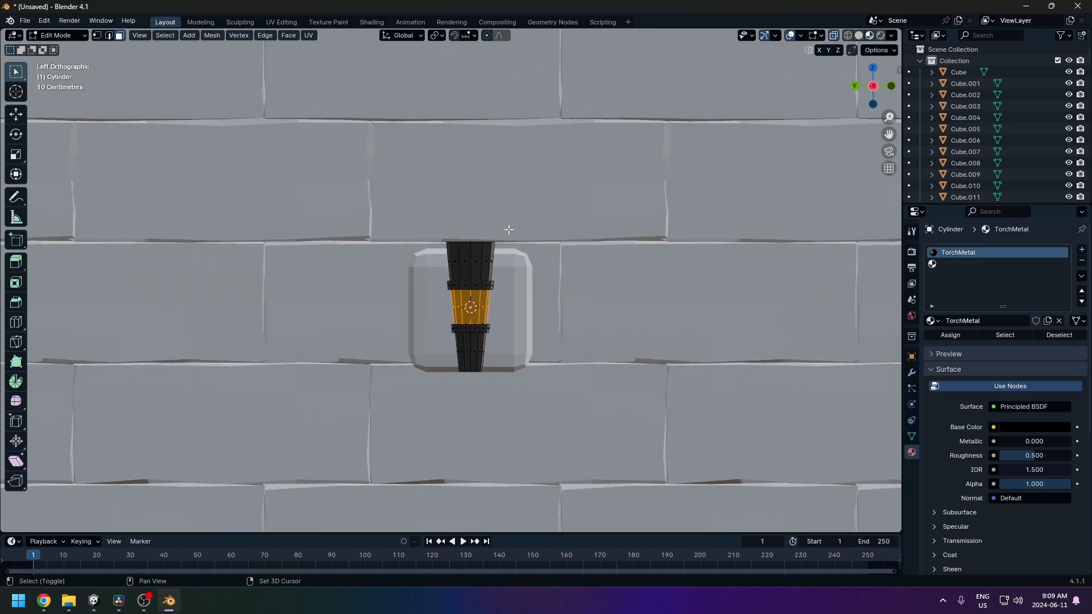
pyautogui.keyDown('alt'); pyautogui.keyDown('shift'); pyautogui.click(489, 265); pyautogui.keyUp('shift'); pyautogui.keyUp('alt')
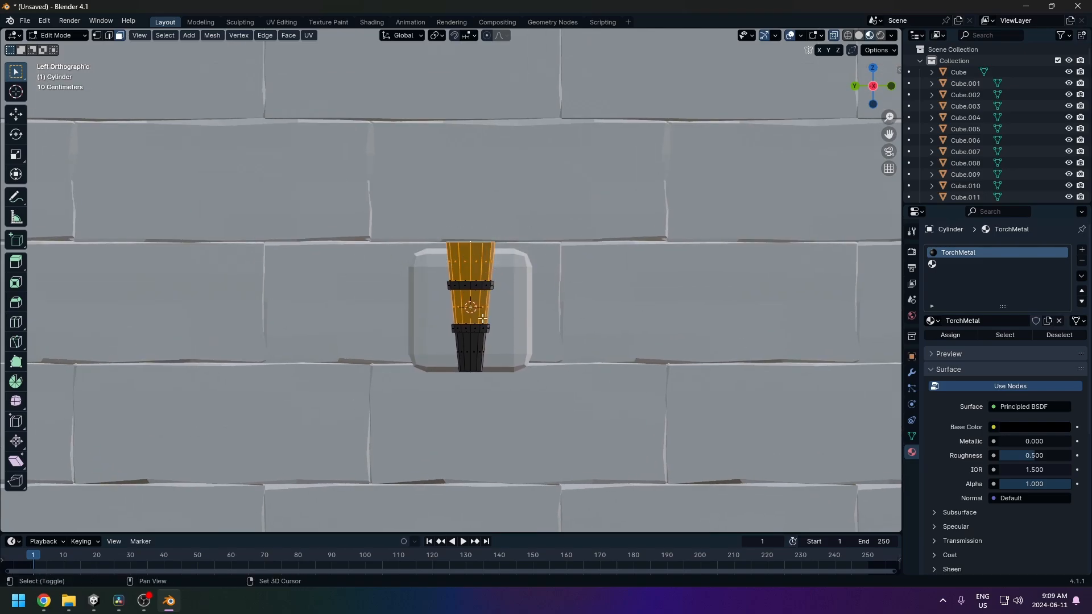
pyautogui.keyDown('alt'); pyautogui.keyDown('shift'); pyautogui.click(463, 359); pyautogui.keyUp('shift'); pyautogui.keyUp('alt')
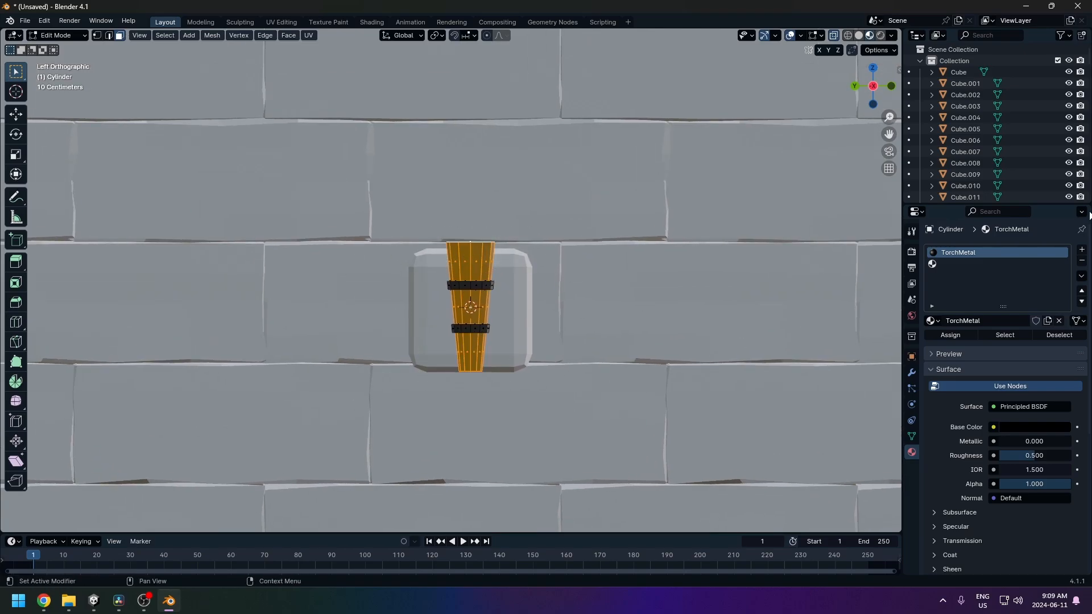
# Create a new material named TorchWood in an additional slot and assign it to the selected shaft faces.
pyautogui.click(1082, 262)
pyautogui.click(1082, 250)
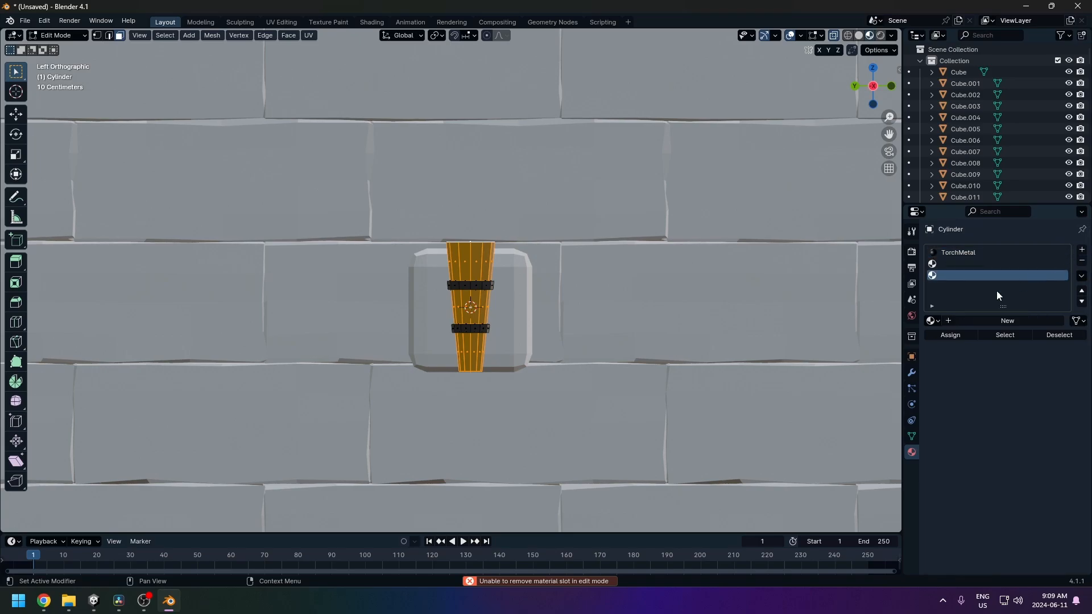
pyautogui.click(970, 320)
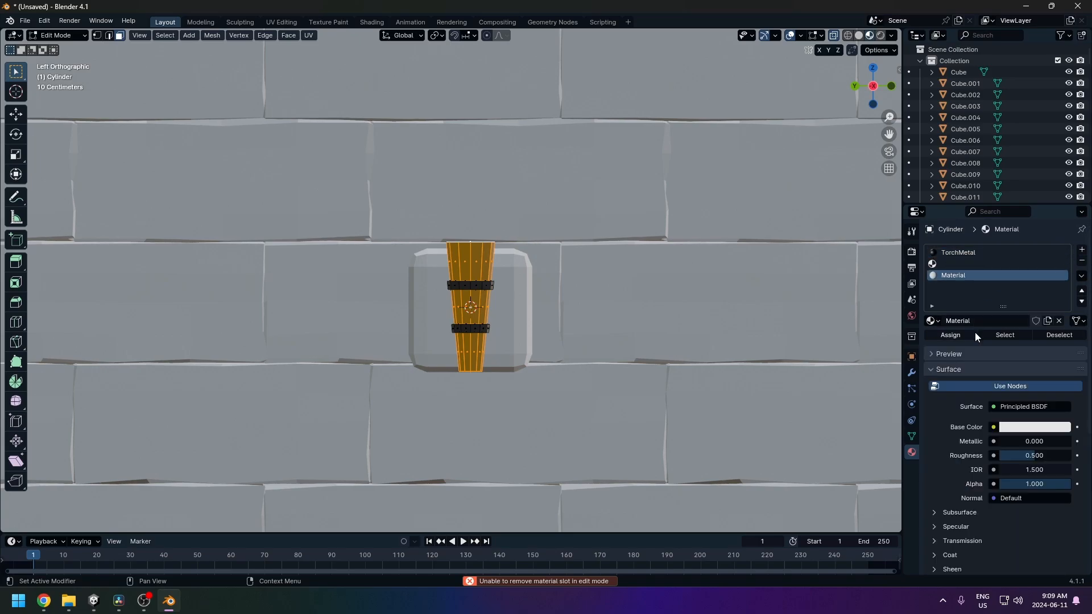
pyautogui.doubleClick(972, 321)
pyautogui.write('TorchWood')
pyautogui.press('Return')
pyautogui.click(958, 333)
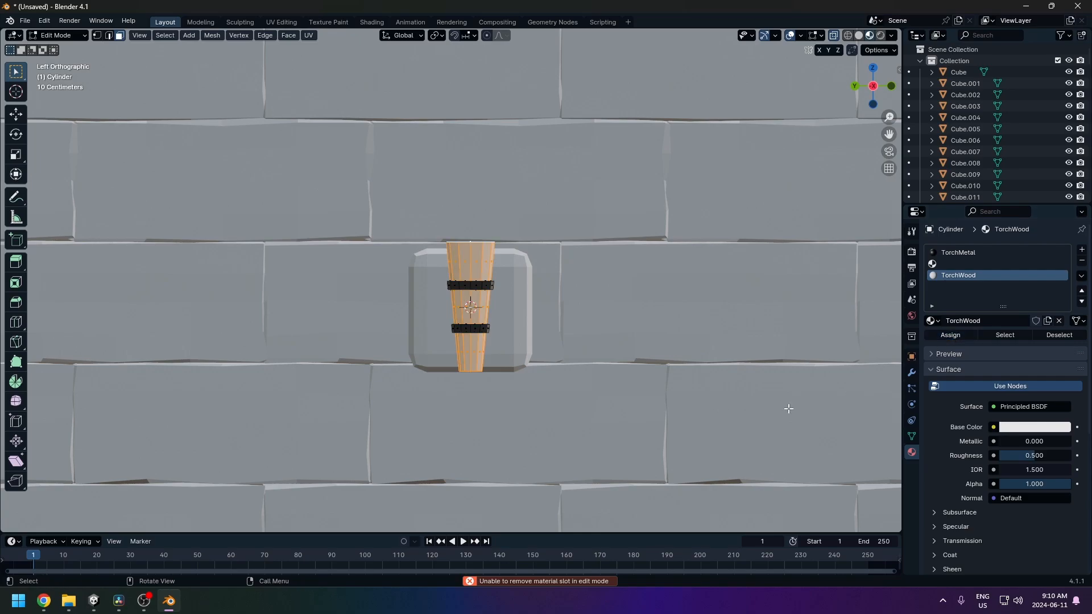
# Set TorchWood's base color to a dark brown of about hue 0.026, saturation 0.747, value 0.161, and return to Object Mode.
pyautogui.click(1024, 428)
pyautogui.moveTo(1016, 290); pyautogui.dragTo(996, 322)
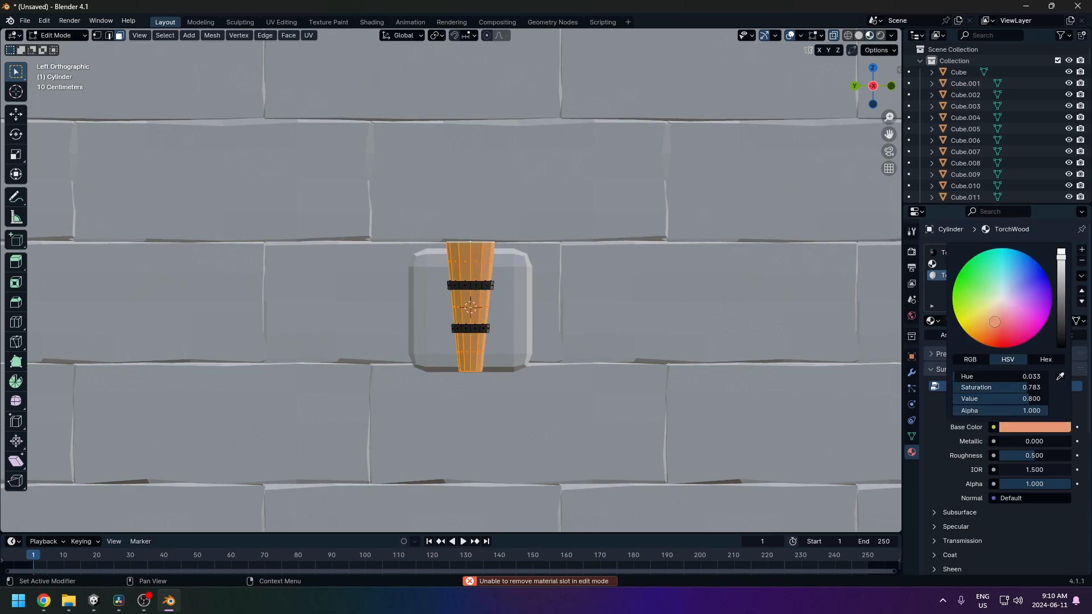
pyautogui.click(1025, 427)
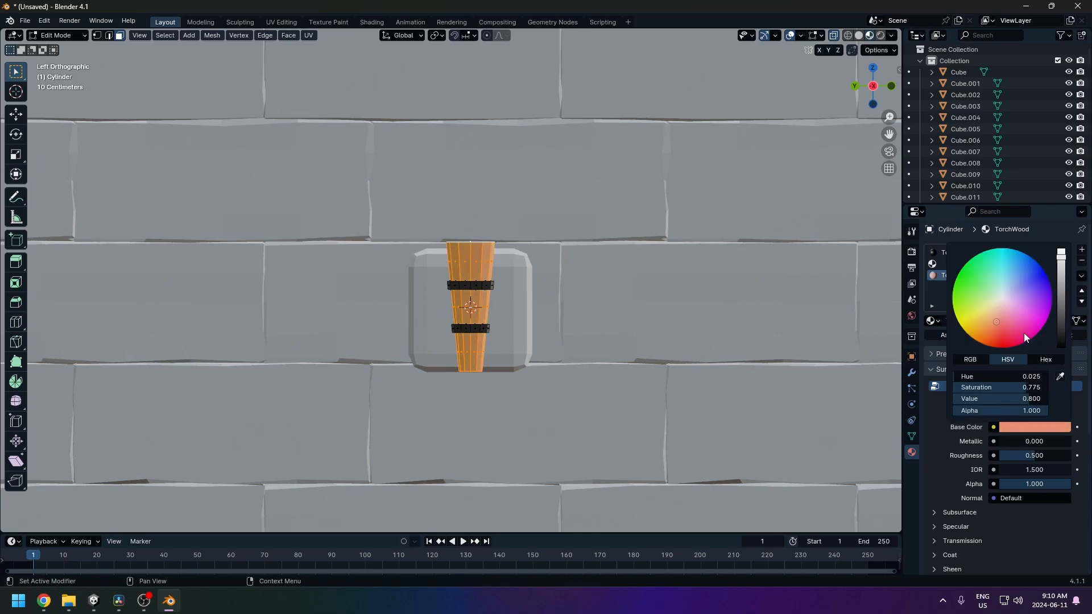
pyautogui.moveTo(1061, 300); pyautogui.dragTo(1062, 302)
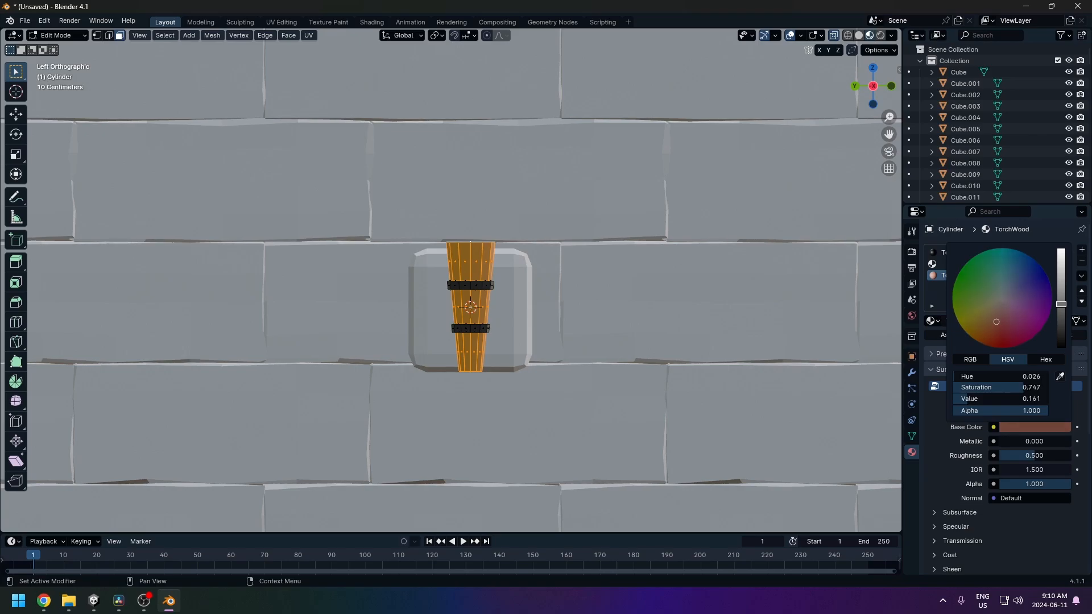
pyautogui.press('Tab')
pyautogui.moveTo(512, 347); pyautogui.dragTo(525, 316, button='middle')
pyautogui.scroll(2, 478, 340)
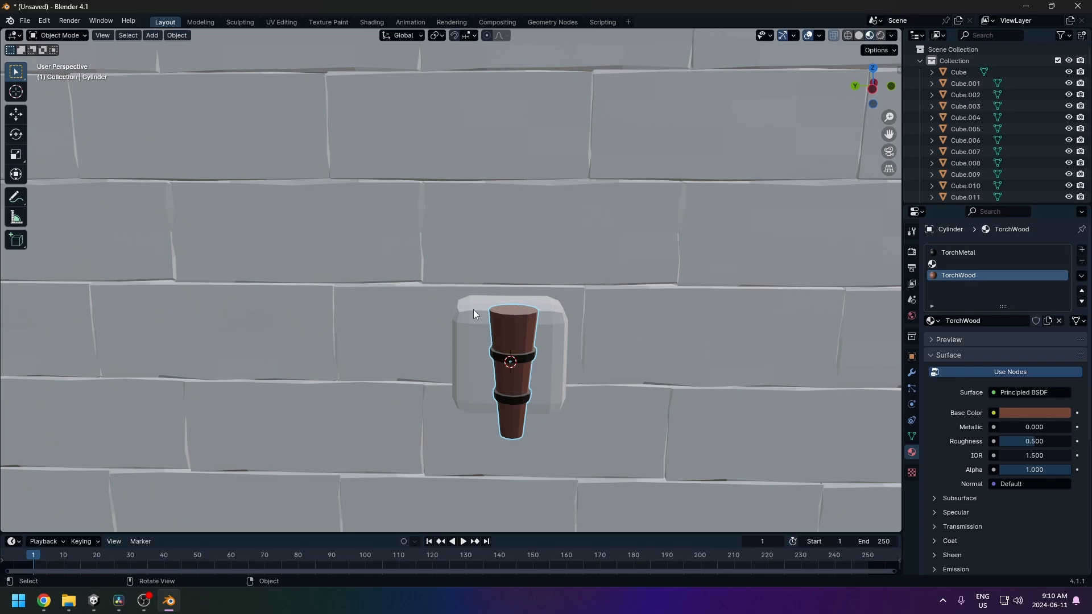
# Extrude the torch's top face up about 0.074 m and scale it by about 1.39 to begin a flared rim.
pyautogui.press('Tab')
pyautogui.hotkey('alt', 'a')
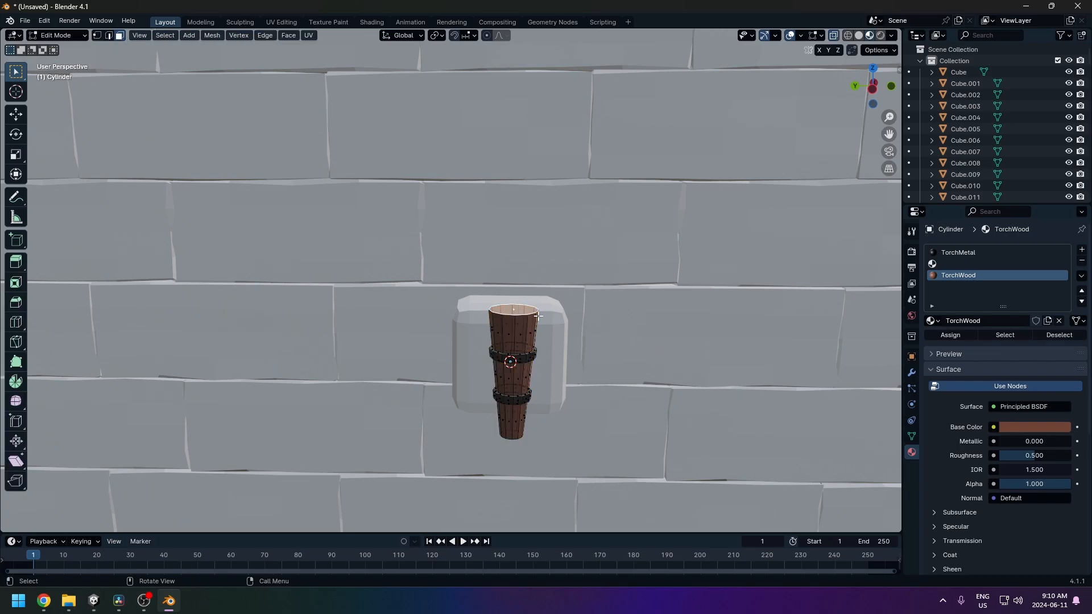
pyautogui.moveTo(539, 315); pyautogui.dragTo(537, 313, button='middle')
pyautogui.hotkey('alt', 'z')
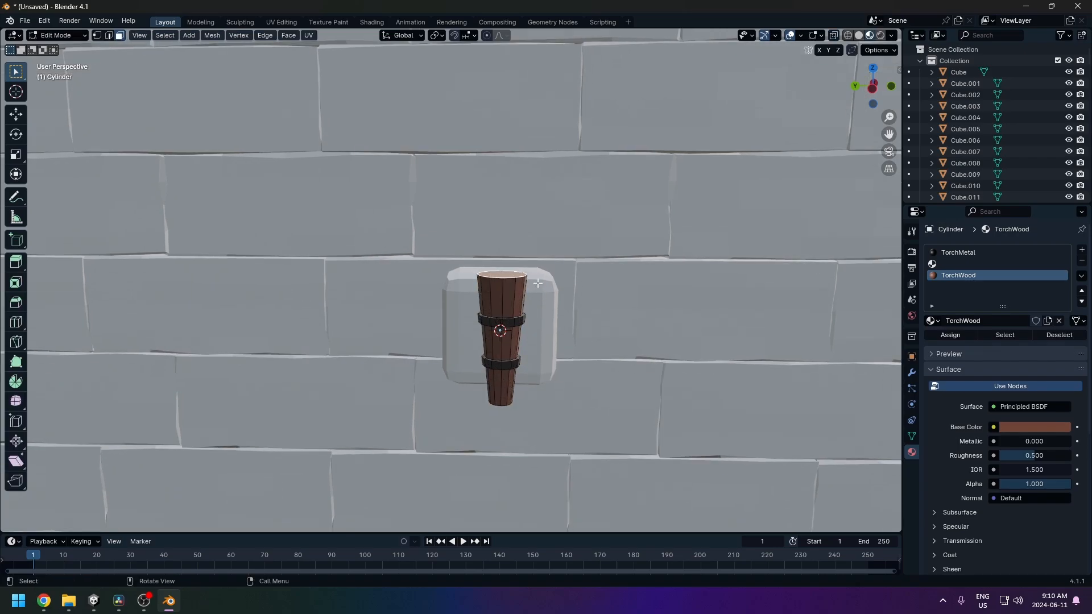
pyautogui.press('e')
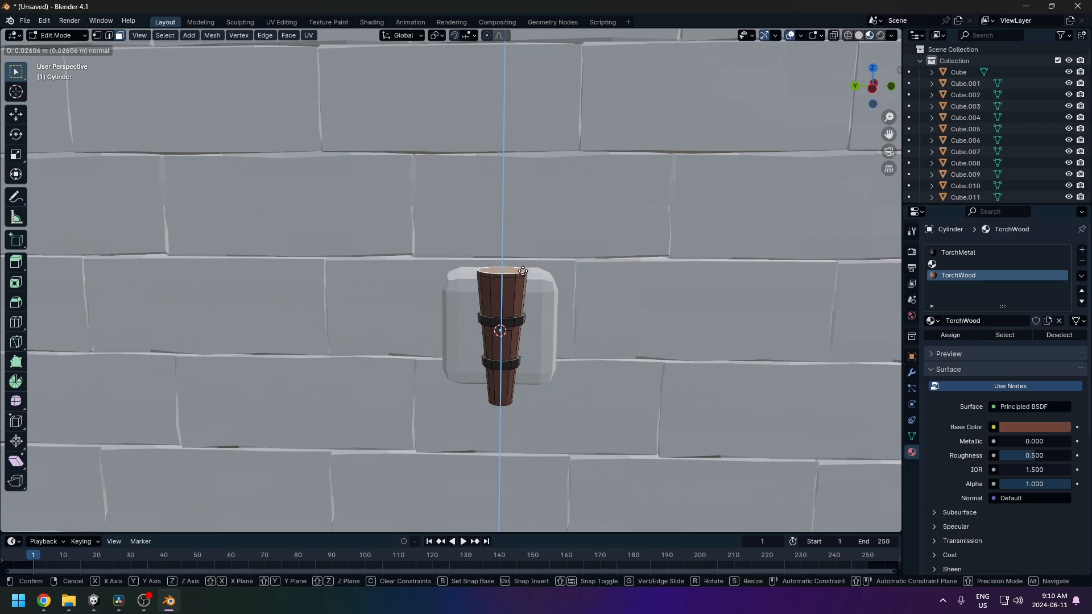
pyautogui.click(523, 264)
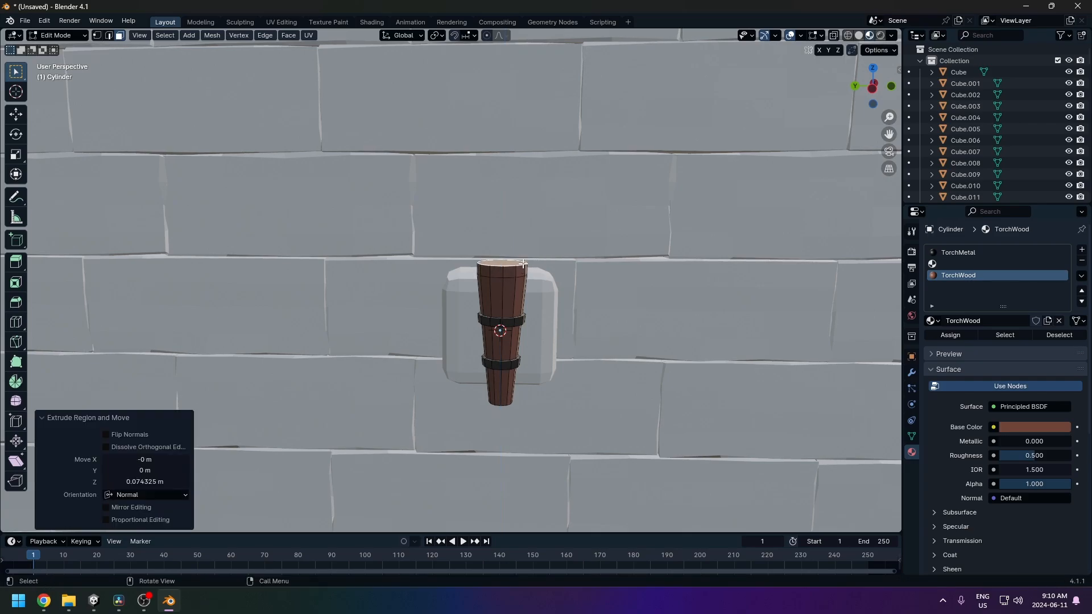
pyautogui.press('s')
pyautogui.click(539, 262)
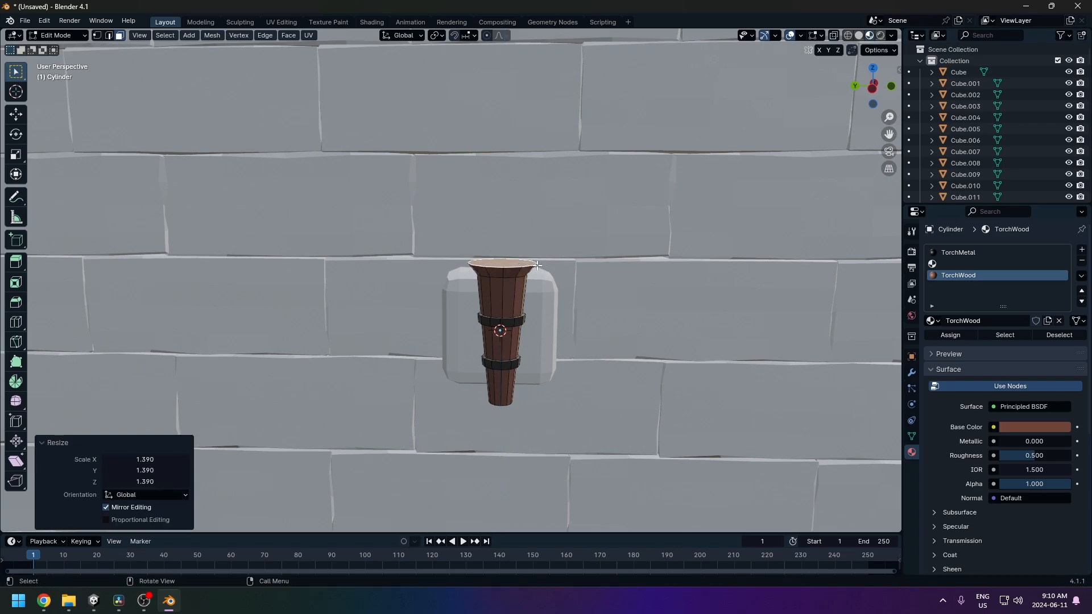
# Flare the torch rim with two more upward extrusions of about 0.07 m and 0.09 m, each scaled up by about 1.28.
pyautogui.press('e')
pyautogui.click(538, 261)
pyautogui.press('s')
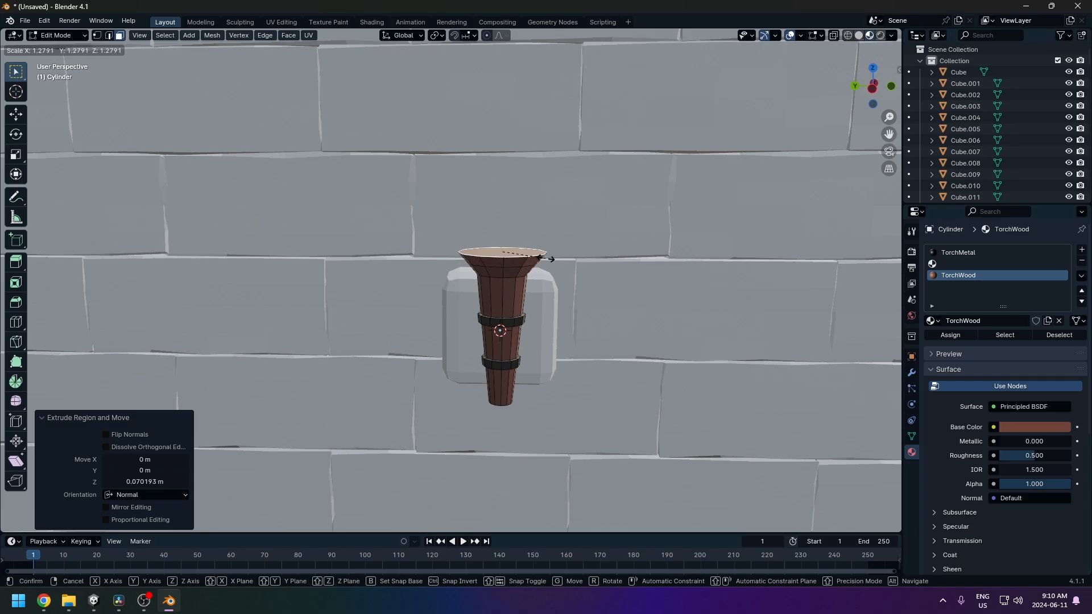
pyautogui.click(549, 256)
pyautogui.press('e')
pyautogui.click(544, 245)
pyautogui.press('s')
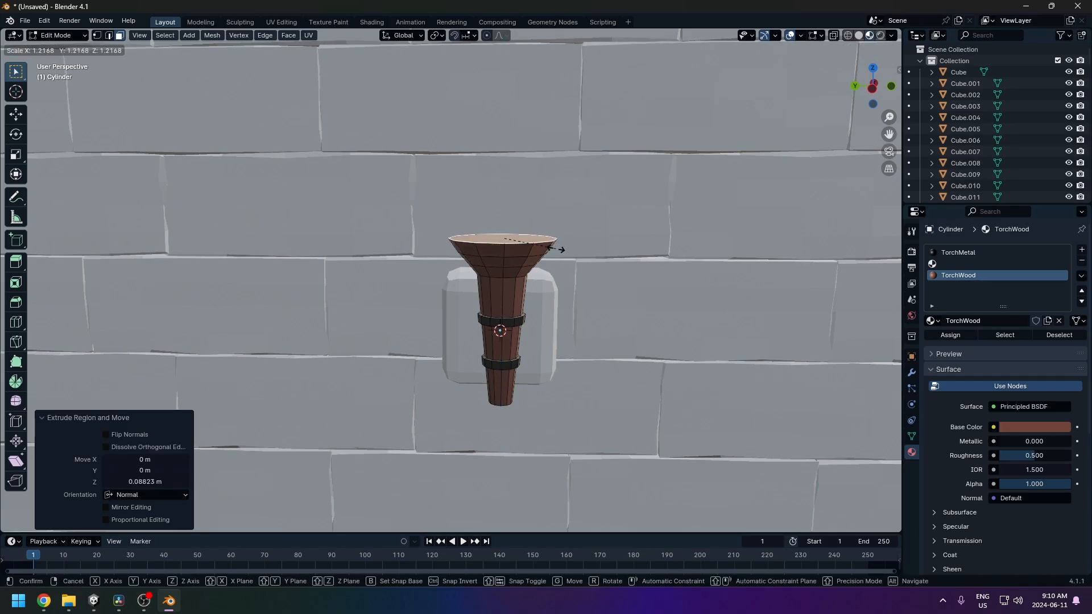
pyautogui.click(559, 249)
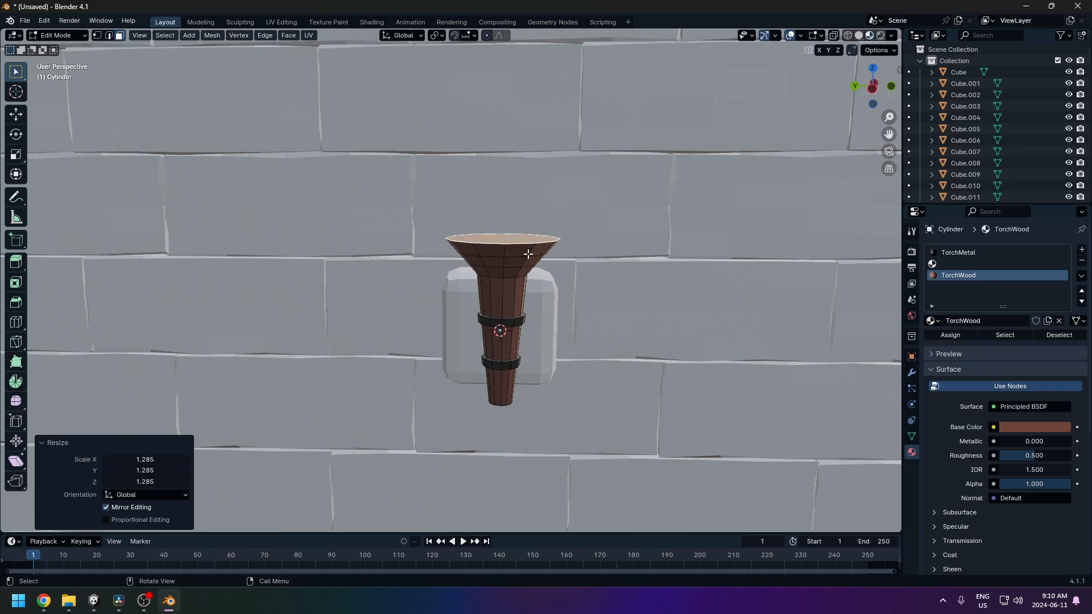
# Inset the torch's top face by about 0.206 m and lower it about 0.172 m along Z to hollow the bowl.
pyautogui.moveTo(528, 254); pyautogui.dragTo(582, 332, button='middle')
pyautogui.press('i')
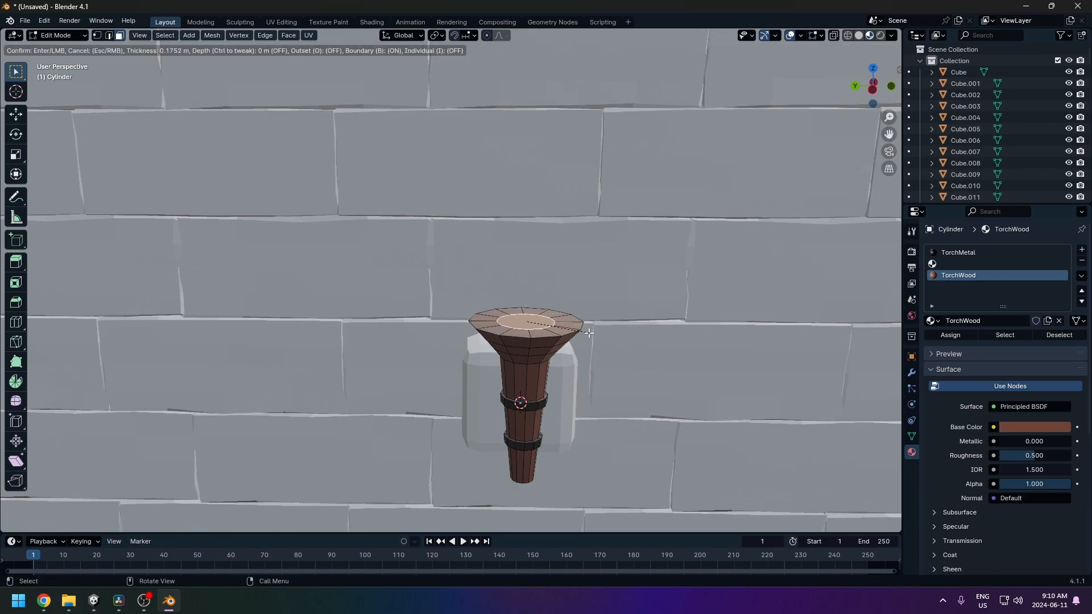
pyautogui.click(585, 339)
pyautogui.press('g')
pyautogui.press('z')
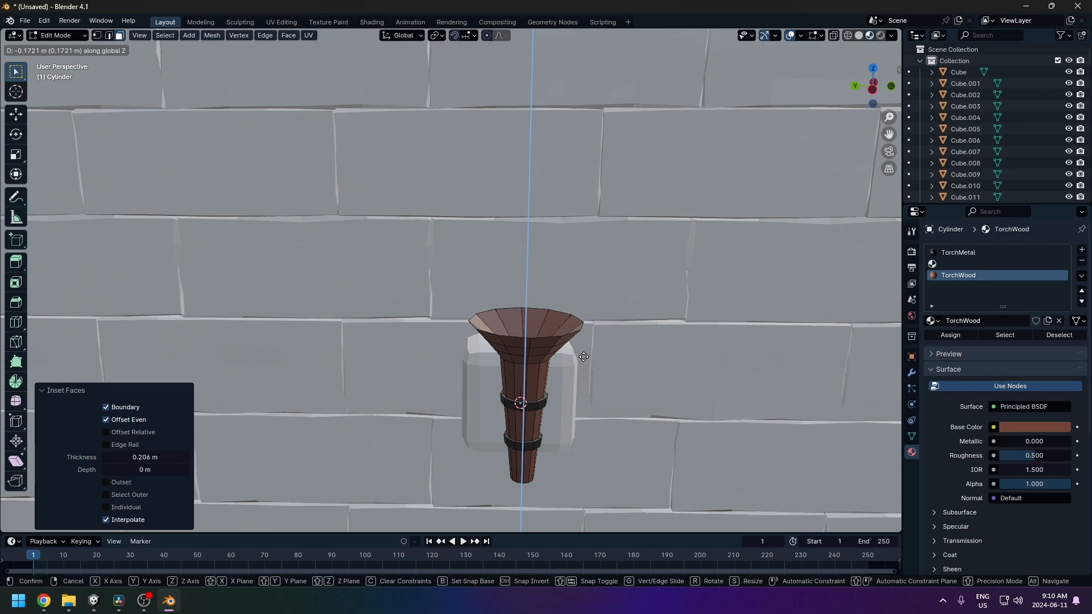
pyautogui.click(583, 357)
# Select the torch's flared top section in a side view and assign it the TorchMetal material.
pyautogui.moveTo(583, 357)
pyautogui.mouseDown(button='middle')
pyautogui.moveTo(583, 379)
pyautogui.moveTo(579, 370)
pyautogui.mouseUp(button='middle')
pyautogui.press('KP_1')
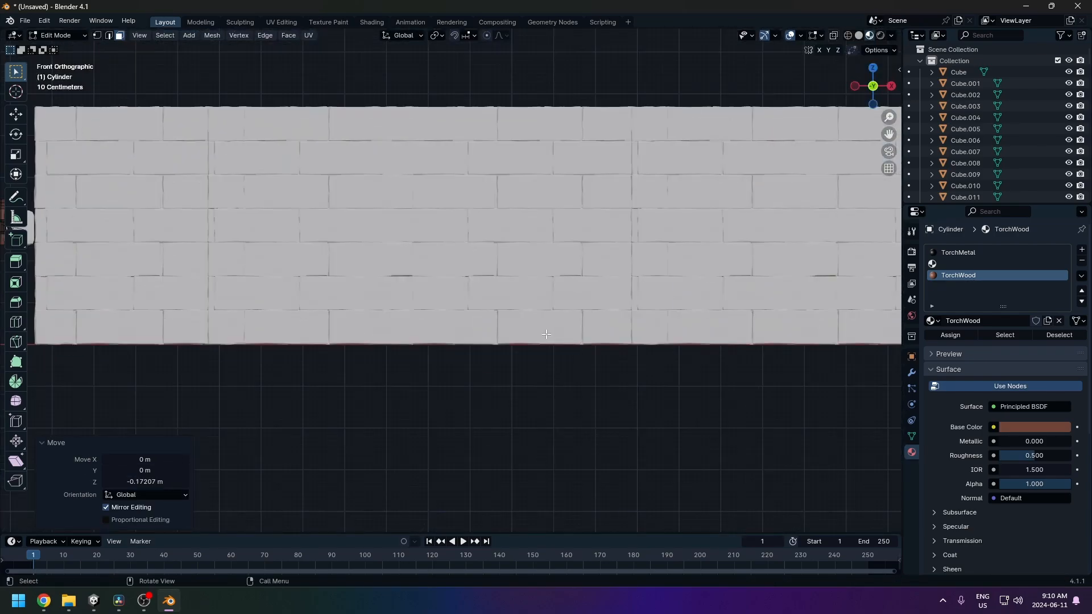
pyautogui.press('ctrl+KP_3')
pyautogui.scroll(5, 544, 248)
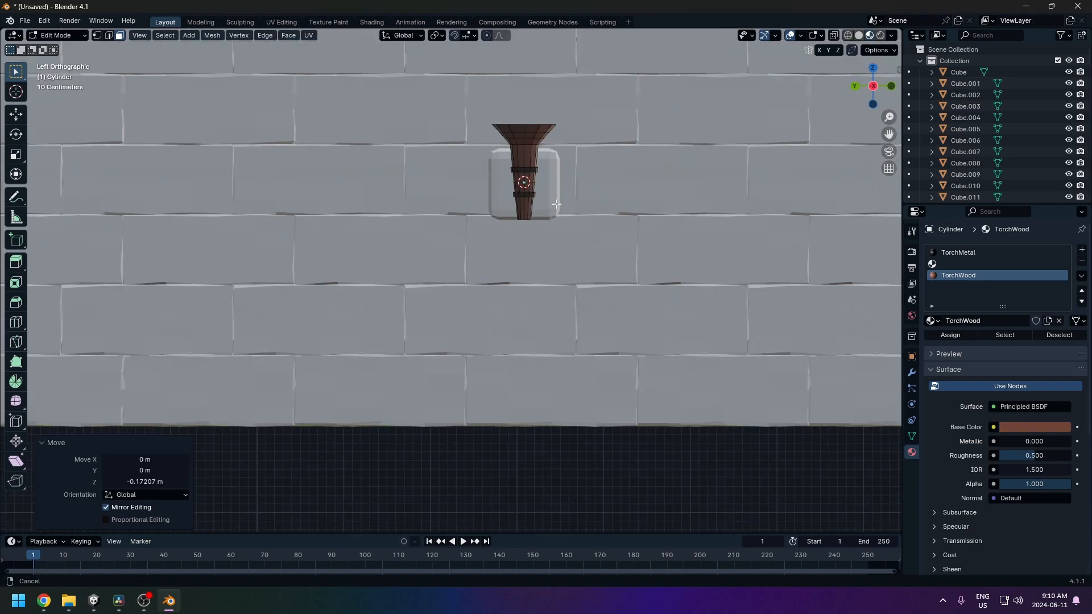
pyautogui.keyDown('shift'); pyautogui.moveTo(544, 249); pyautogui.dragTo(540, 340, button='middle'); pyautogui.keyUp('shift')
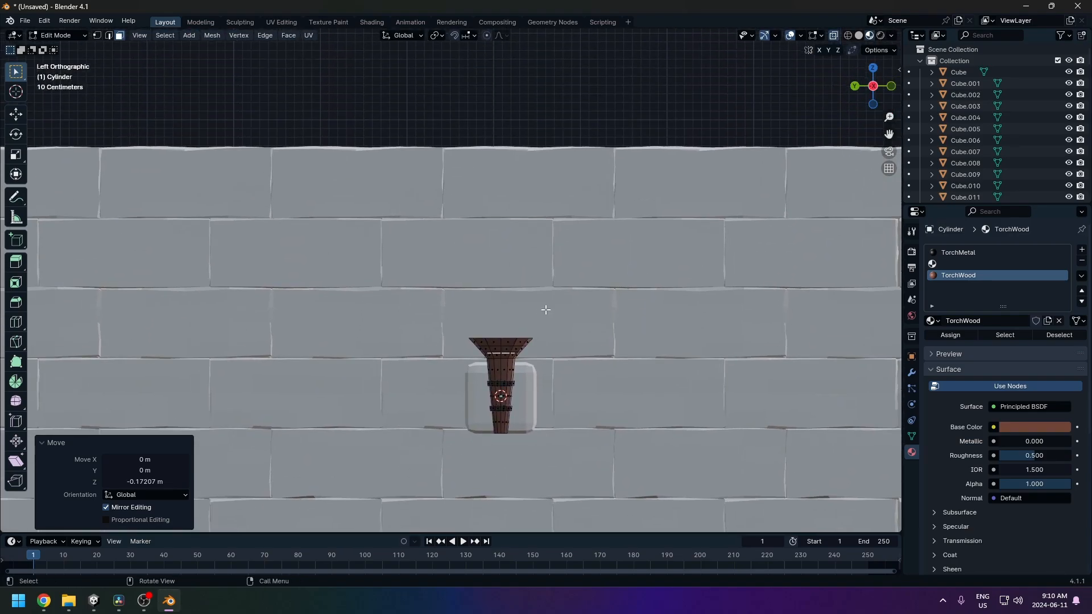
pyautogui.keyDown('alt'); pyautogui.click(488, 356); pyautogui.keyUp('alt')
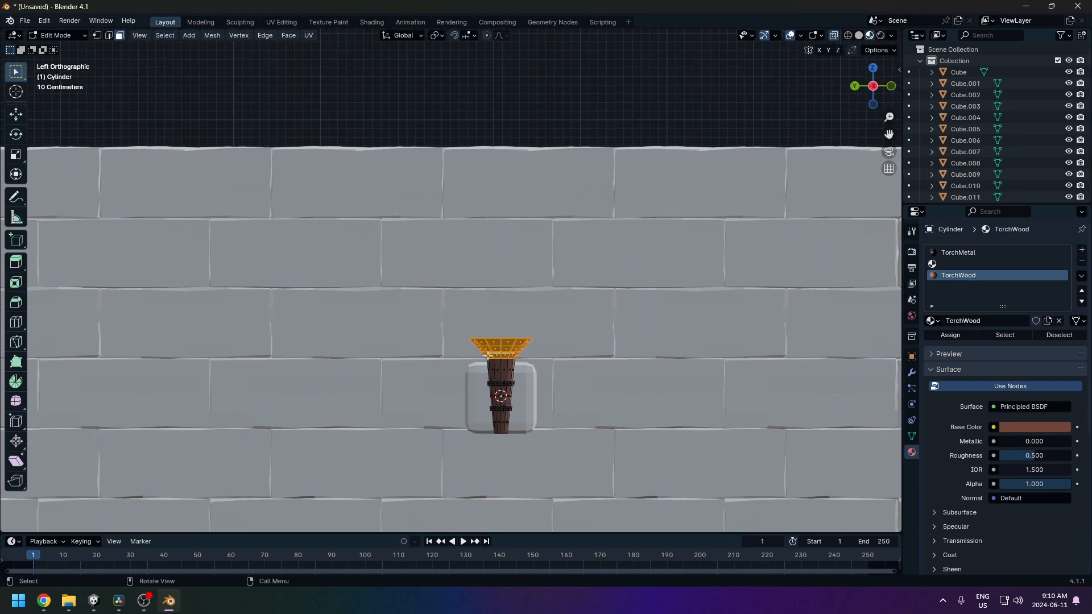
pyautogui.click(970, 253)
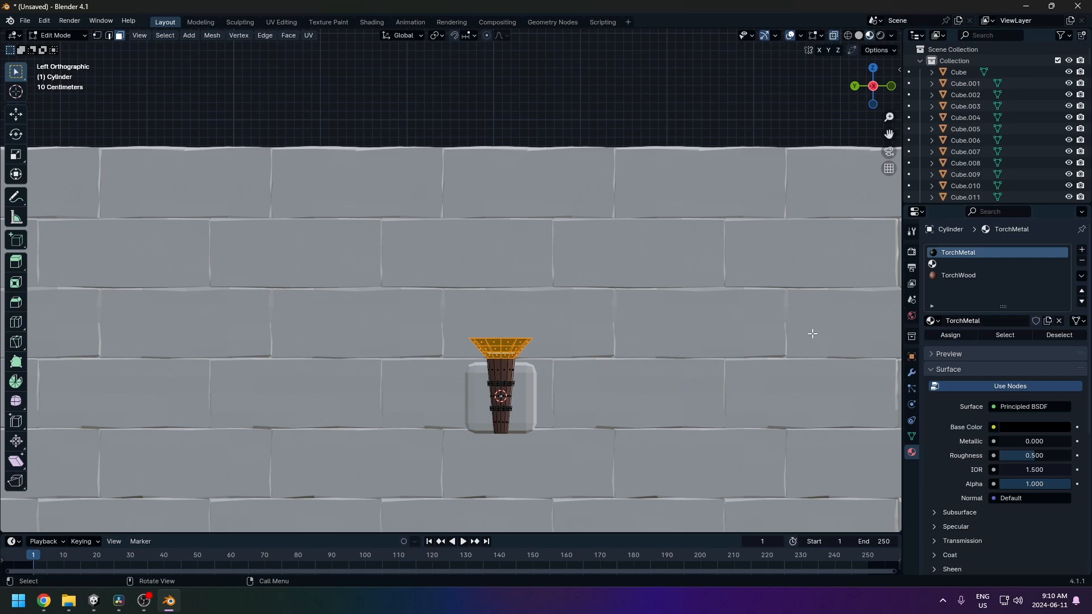
pyautogui.press('Tab')
# Shade the torch smooth by angle at 30°.
pyautogui.scroll(-2, 549, 366)
pyautogui.moveTo(534, 363); pyautogui.dragTo(512, 370, button='middle')
pyautogui.scroll(-3, 520, 362)
pyautogui.scroll(-3, 520, 364)
pyautogui.rightClick(470, 341)
pyautogui.click(470, 347)
pyautogui.scroll(-6, 554, 373)
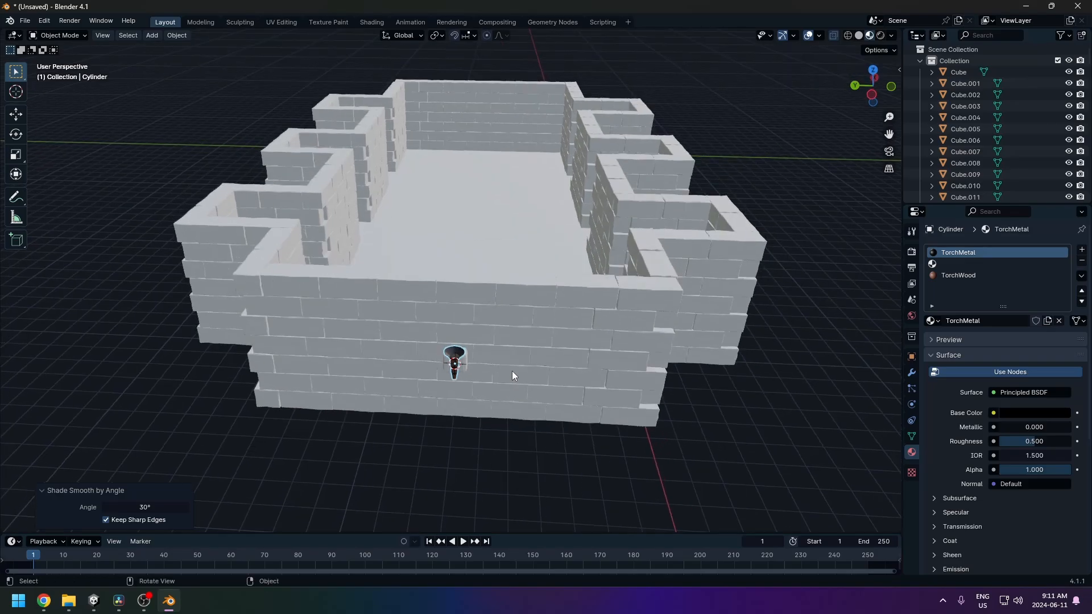
# Apply the existing TorchMetal material to the backing block behind the torch.
pyautogui.press('KP_7')
pyautogui.keyDown('shift'); pyautogui.moveTo(410, 343); pyautogui.dragTo(511, 352, button='middle'); pyautogui.keyUp('shift')
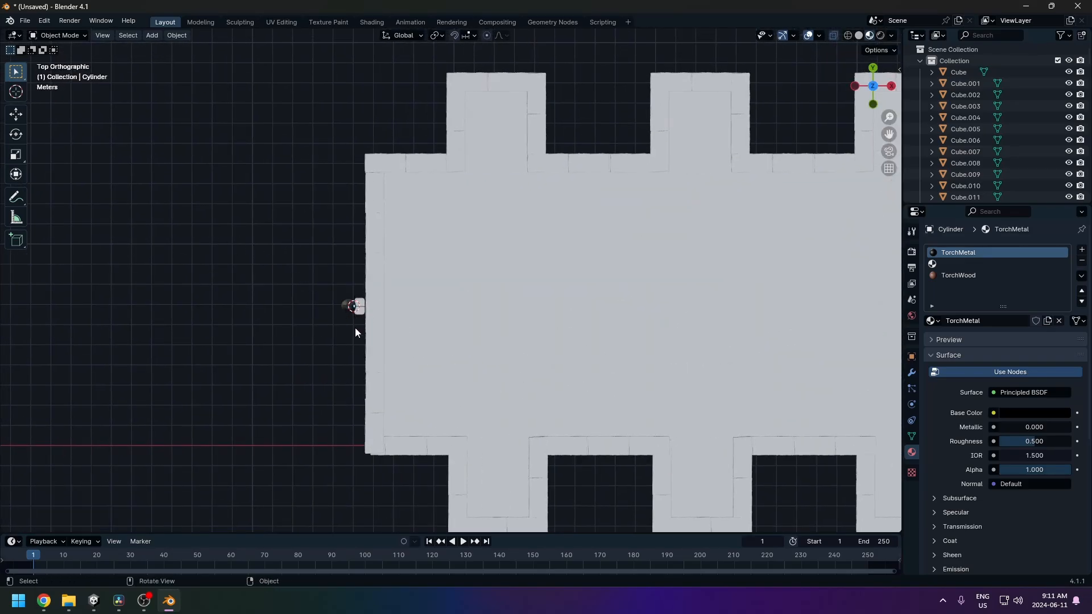
pyautogui.moveTo(355, 327); pyautogui.dragTo(503, 361, button='middle')
pyautogui.scroll(2, 520, 359)
pyautogui.scroll(3, 503, 361)
pyautogui.click(514, 238)
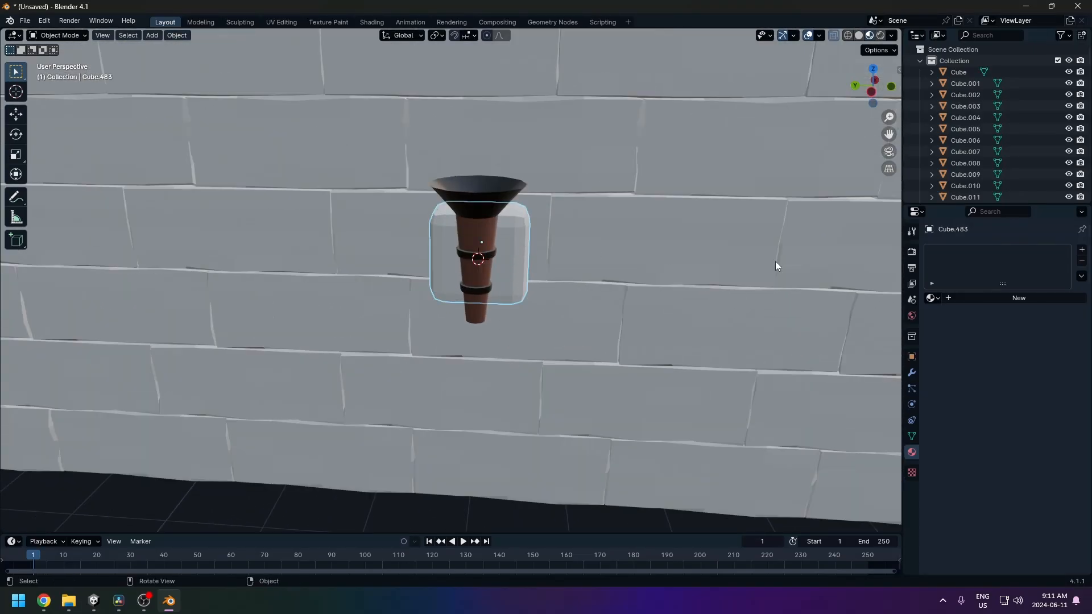
pyautogui.click(932, 298)
pyautogui.click(948, 336)
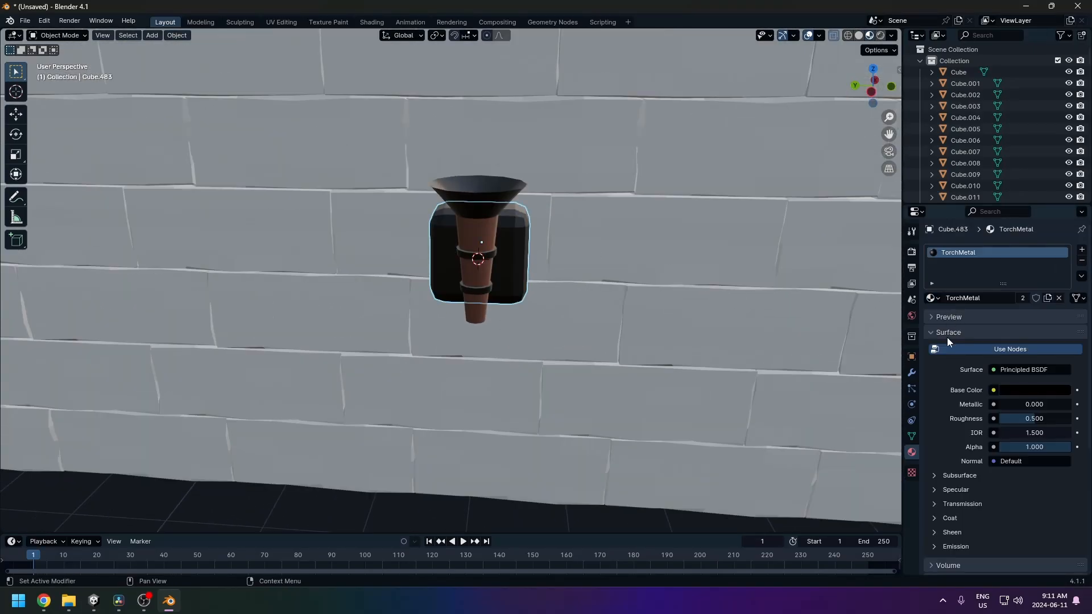
# Set the Metallic value of the TorchMetal material to 1.000.
pyautogui.scroll(-6, 521, 466)
pyautogui.scroll(5, 521, 466)
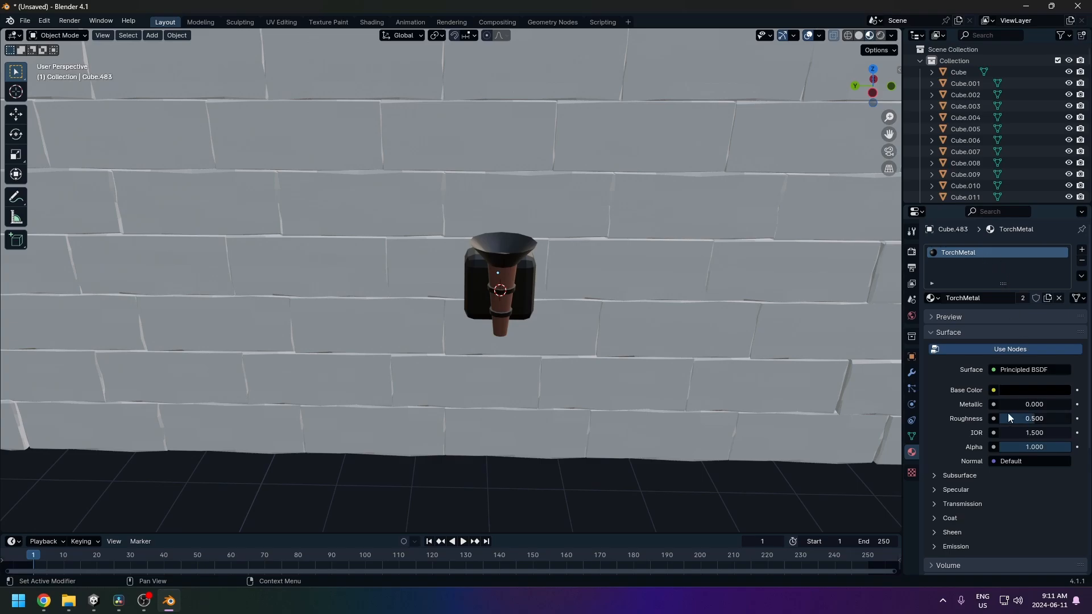
pyautogui.moveTo(1010, 401)
pyautogui.mouseDown()
pyautogui.moveTo(1058, 402)
pyautogui.moveTo(1000, 406)
pyautogui.mouseUp()
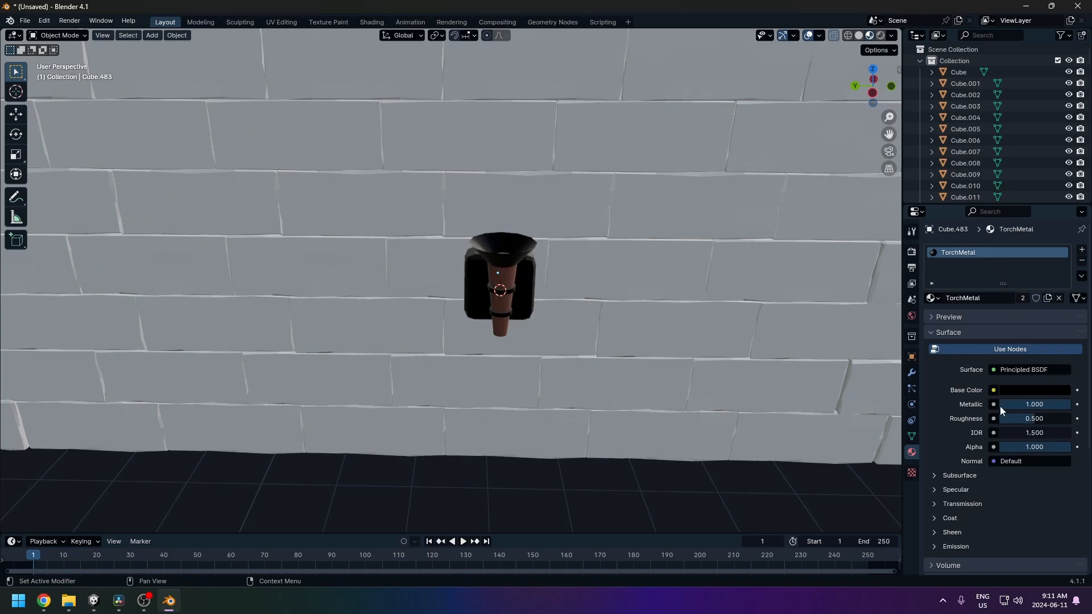
pyautogui.moveTo(660, 378); pyautogui.dragTo(647, 372, button='middle')
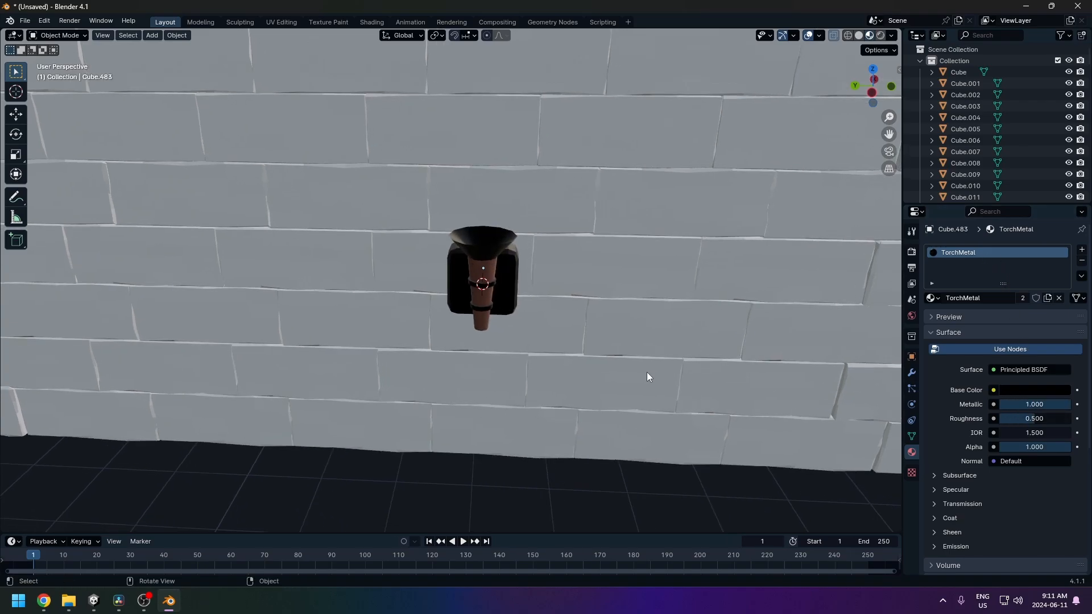
# Shade the torch's backing block smooth by angle.
pyautogui.click(508, 264)
pyautogui.rightClick(508, 268)
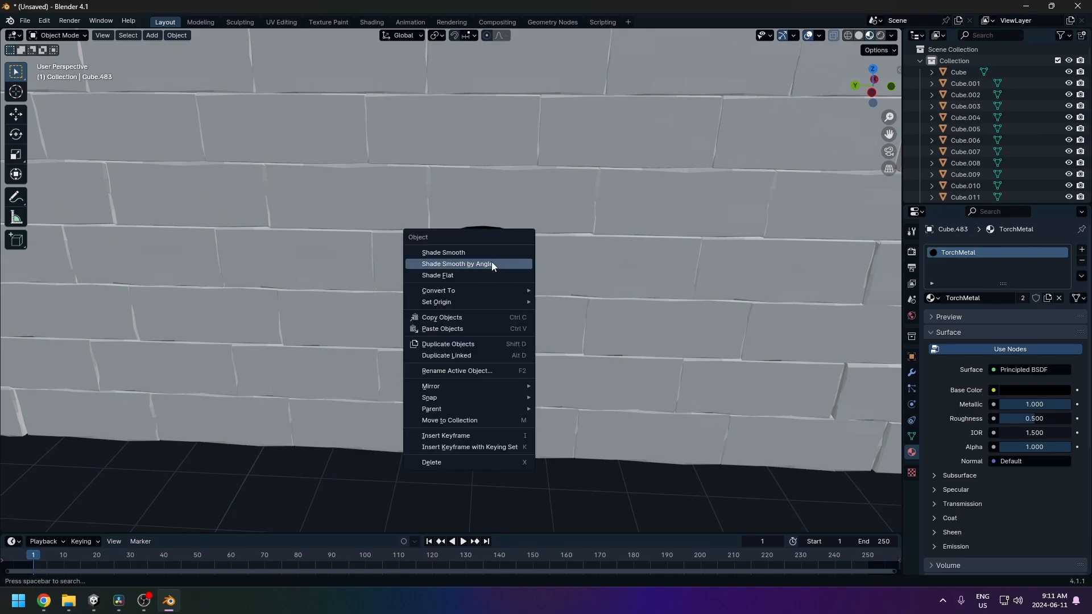
pyautogui.click(492, 263)
pyautogui.click(442, 490)
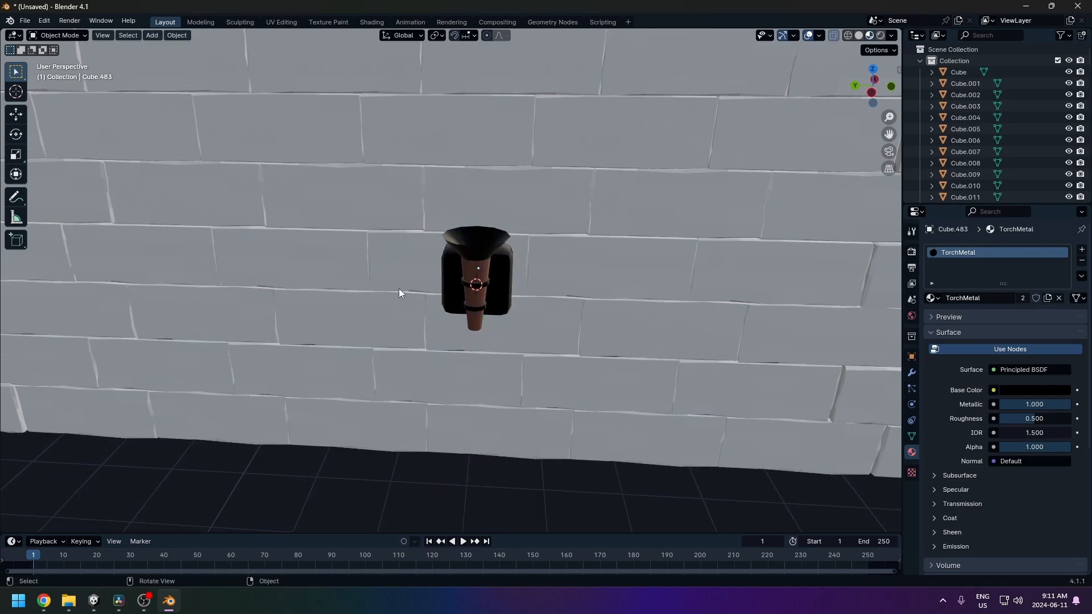
# Select the torch and its backing block together and join them into one object.
pyautogui.click(477, 300)
pyautogui.moveTo(477, 301); pyautogui.dragTo(501, 314, button='middle')
pyautogui.keyDown('shift'); pyautogui.click(491, 316); pyautogui.keyUp('shift')
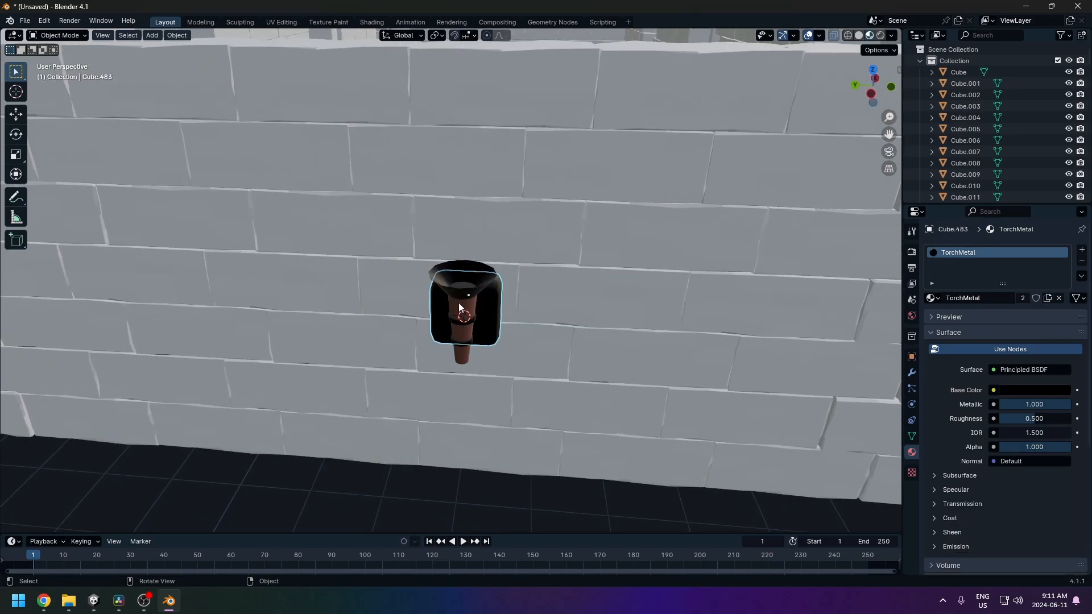
pyautogui.keyDown('shift'); pyautogui.click(468, 293); pyautogui.keyUp('shift')
pyautogui.scroll(-5, 488, 353)
pyautogui.scroll(3, 520, 346)
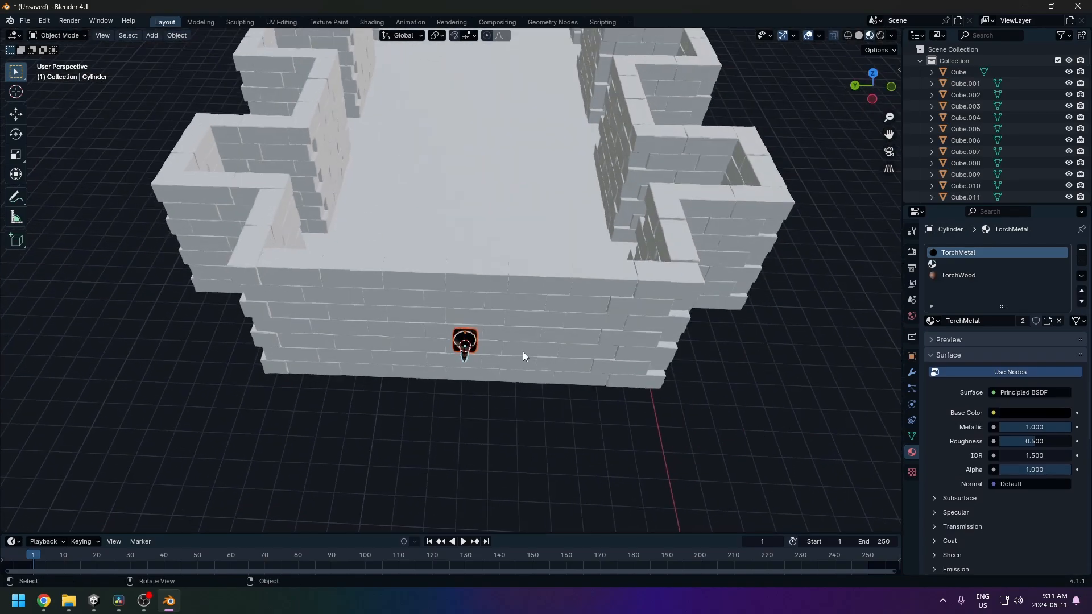
pyautogui.click(475, 356)
pyautogui.scroll(4, 478, 361)
pyautogui.keyDown('shift'); pyautogui.click(500, 390); pyautogui.keyUp('shift')
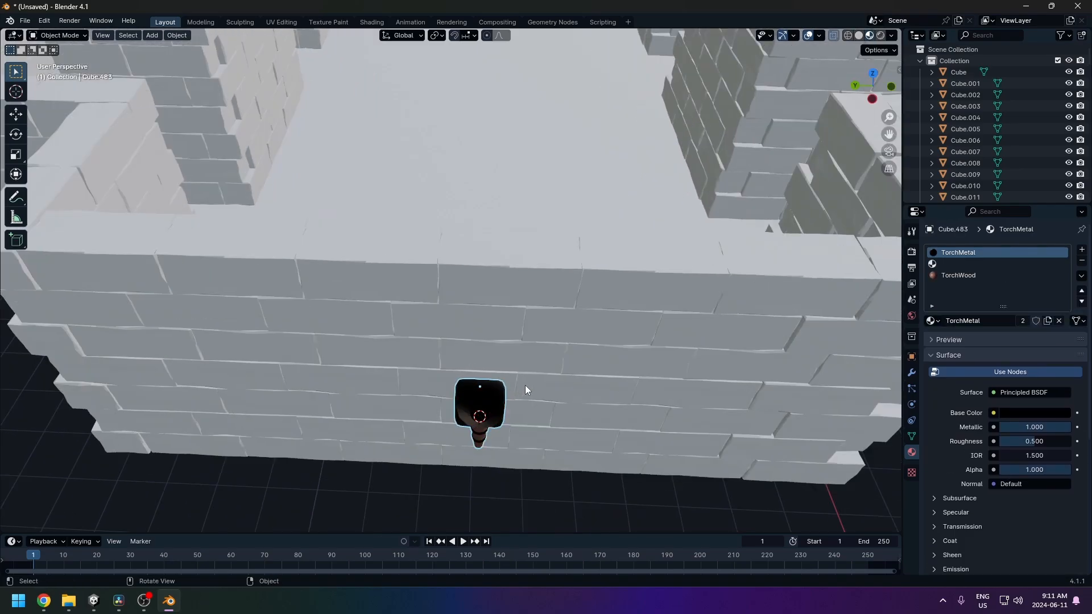
# Rename the joined object Torch and move it about 8.25 m along negative X, away from the wall.
pyautogui.press('F2')
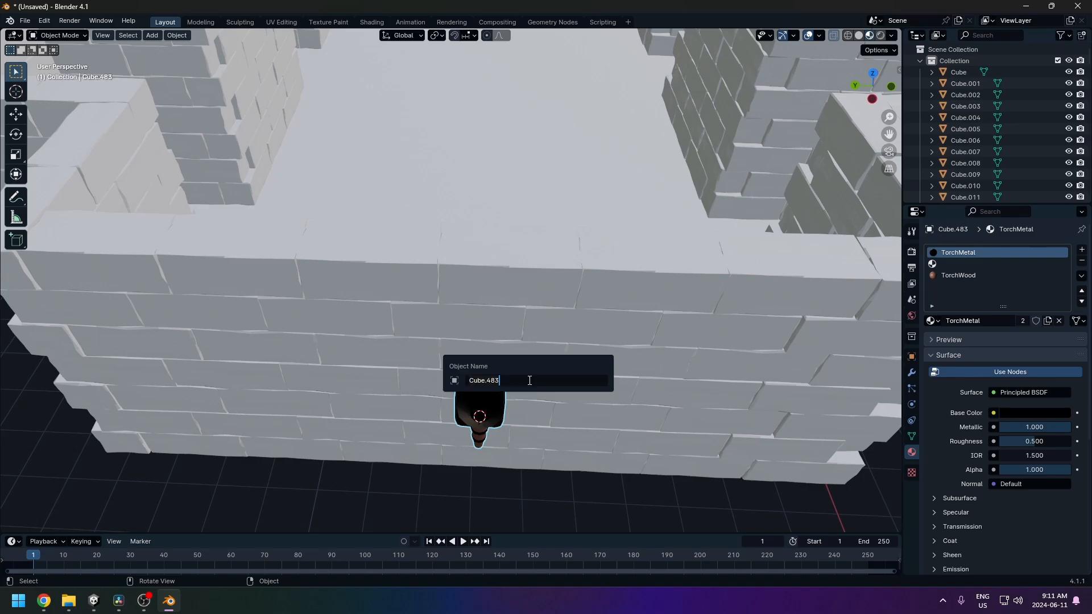
pyautogui.hotkey('ctrl', 'a')
pyautogui.write('Torch')
pyautogui.press('Return')
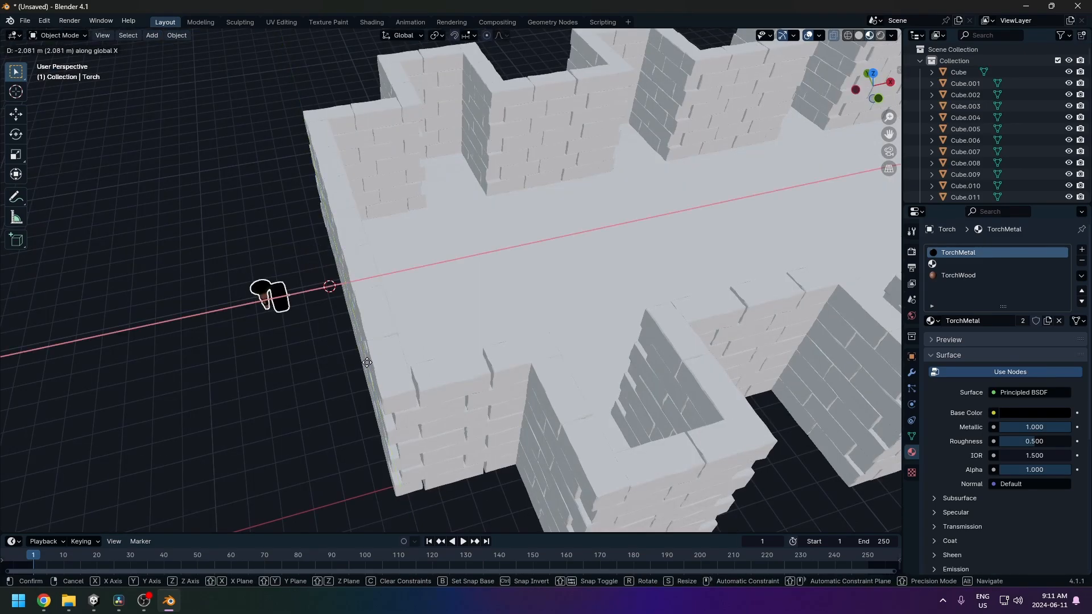
pyautogui.click(181, 375)
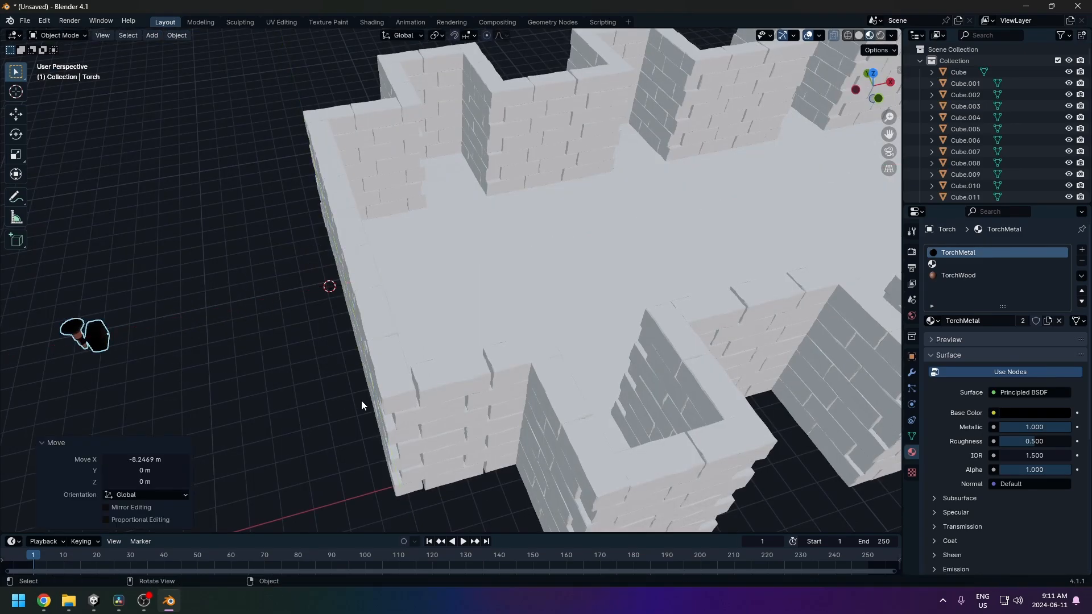
# Select all the wall bricks and the floor plane, make the floor the active object, and join them into one object.
pyautogui.scroll(-5, 398, 381)
pyautogui.keyDown('shift'); pyautogui.moveTo(576, 226); pyautogui.dragTo(491, 178, button='middle'); pyautogui.keyUp('shift')
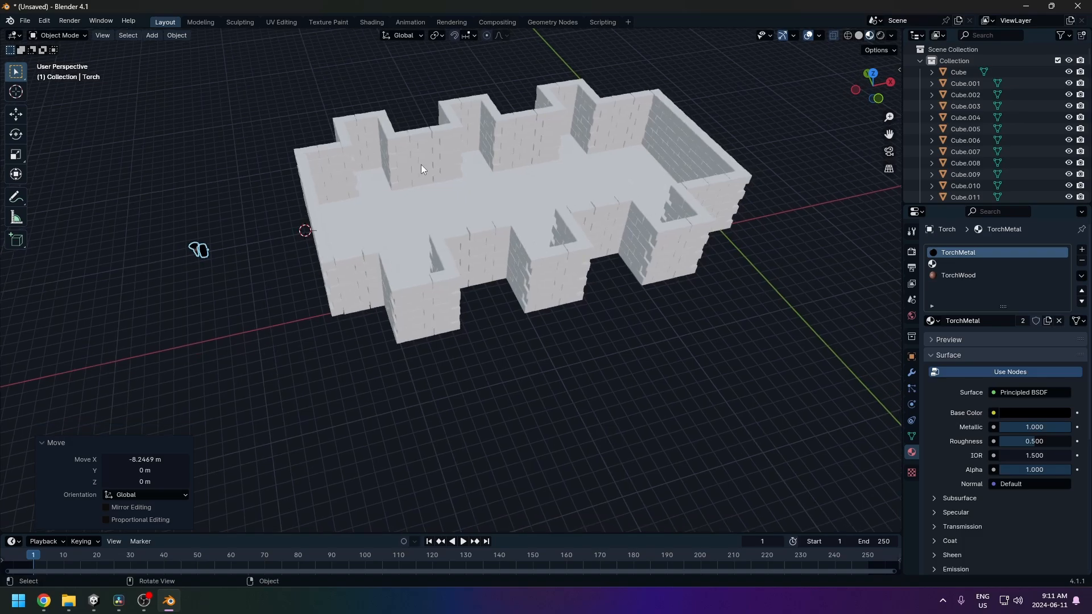
pyautogui.press('b')
pyautogui.moveTo(253, 53); pyautogui.dragTo(810, 412)
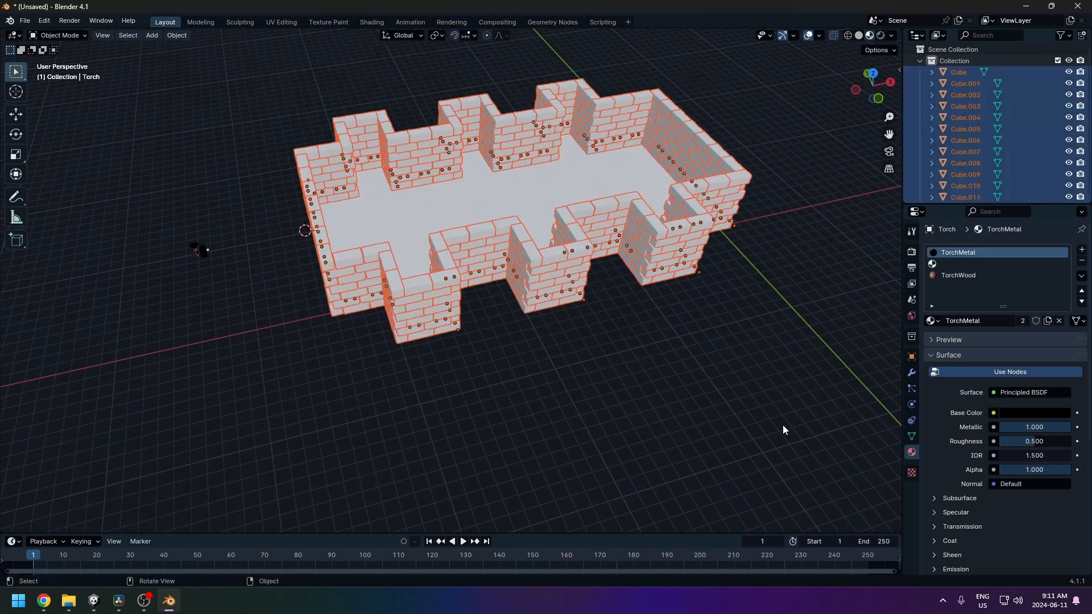
pyautogui.moveTo(782, 425); pyautogui.dragTo(781, 408, button='middle')
pyautogui.hotkey('ctrl', 'j')
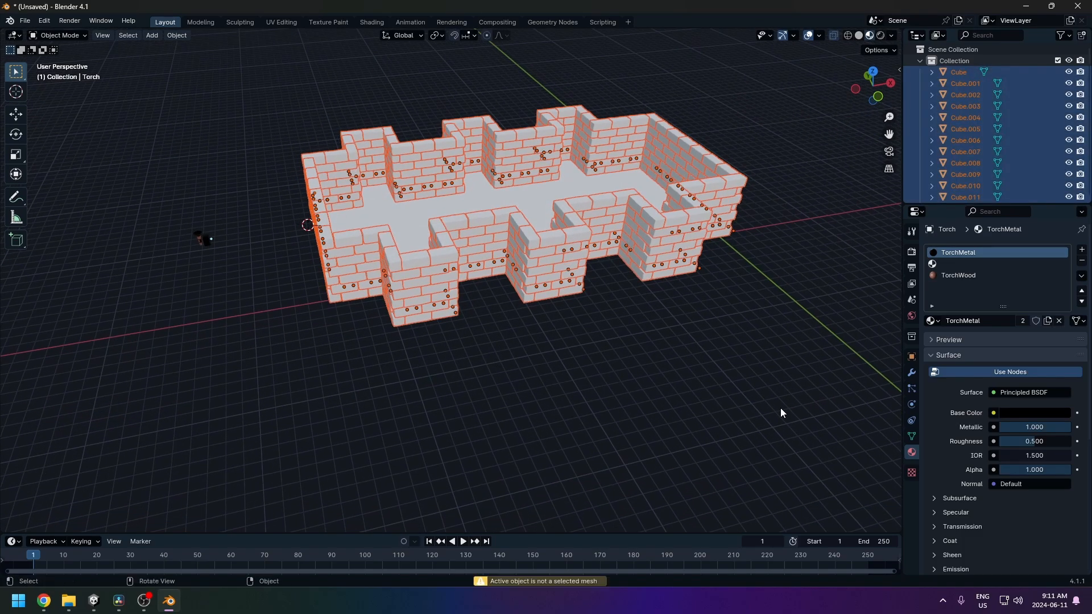
pyautogui.keyDown('shift'); pyautogui.click(560, 237); pyautogui.keyUp('shift')
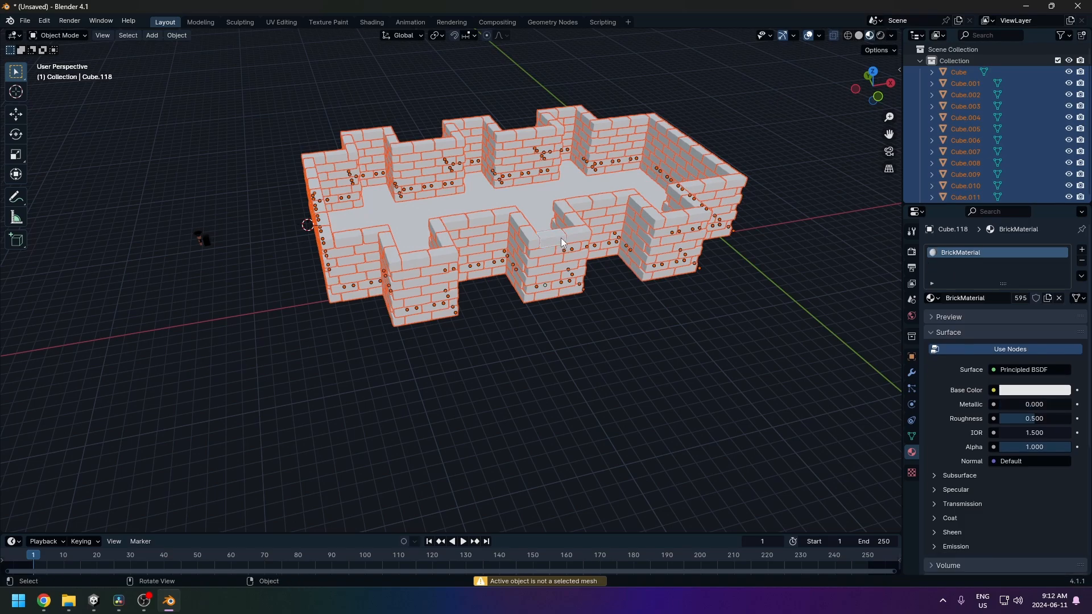
pyautogui.keyDown('shift'); pyautogui.click(413, 221); pyautogui.keyUp('shift')
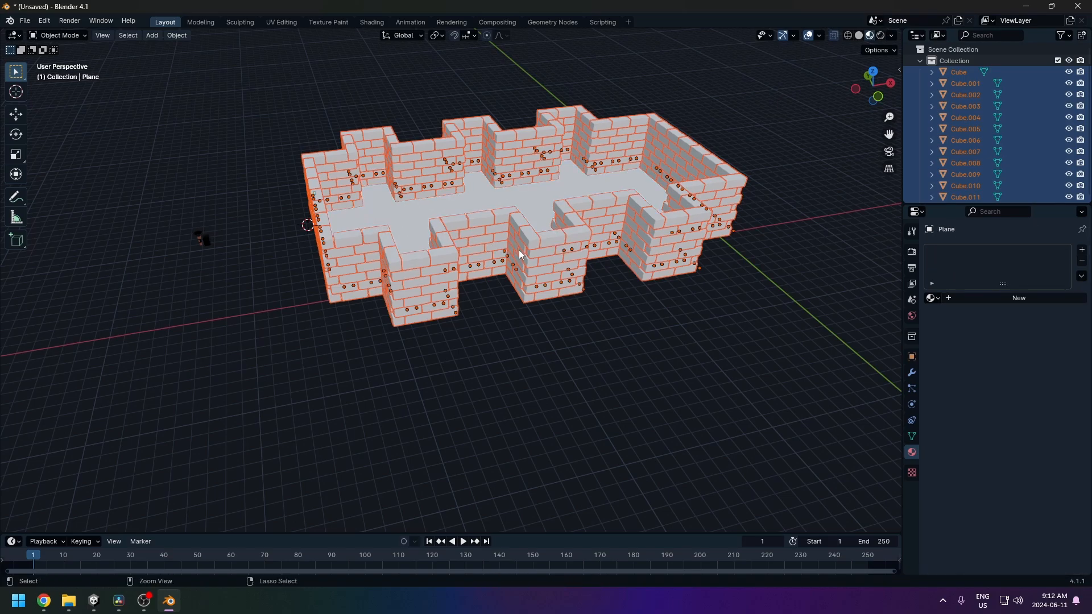
pyautogui.hotkey('ctrl', 'j')
# Rename the joined walls-and-floor object Room.
pyautogui.keyDown('shift'); pyautogui.moveTo(519, 250); pyautogui.dragTo(683, 273, button='middle'); pyautogui.keyUp('shift')
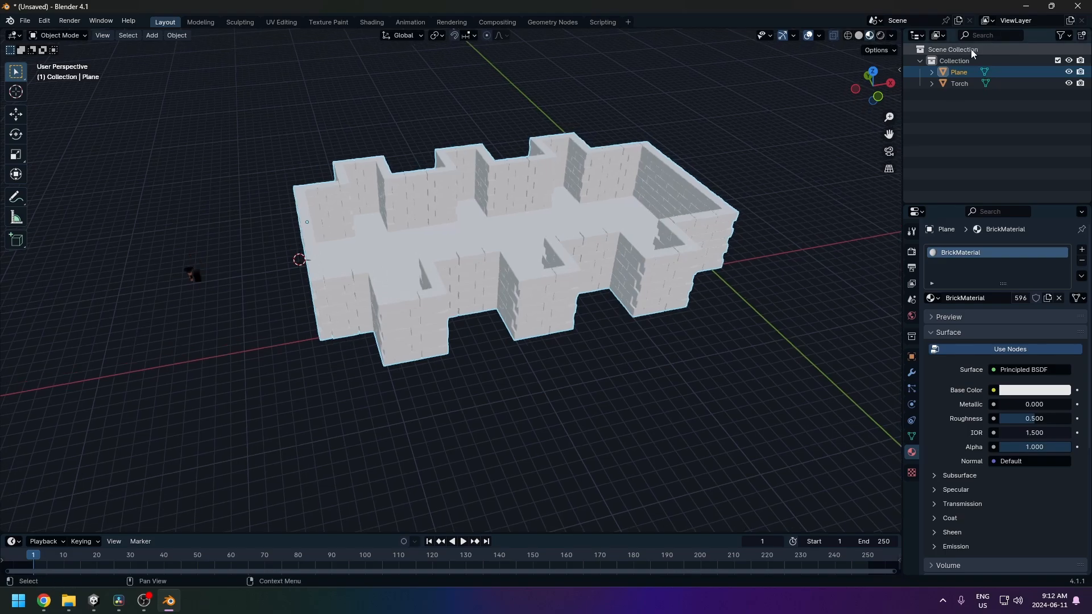
pyautogui.doubleClick(960, 70)
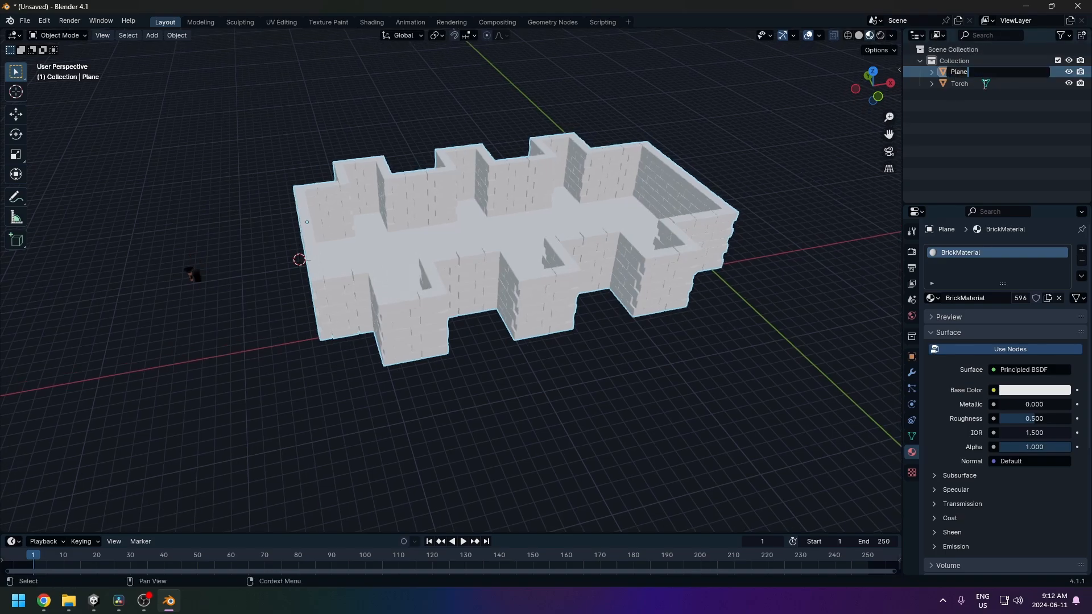
pyautogui.press('BackSpace')
pyautogui.press('BackSpace')
pyautogui.press('BackSpace')
pyautogui.press('BackSpace')
pyautogui.press('BackSpace')
pyautogui.write('Room')
pyautogui.press('Return')
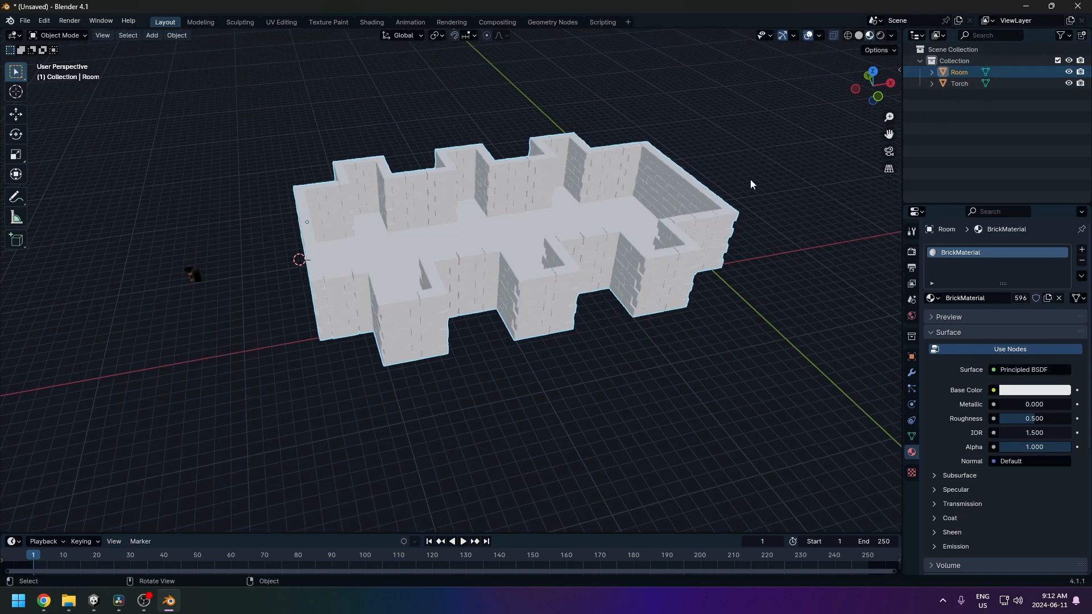
pyautogui.moveTo(205, 260); pyautogui.dragTo(376, 397, button='middle')
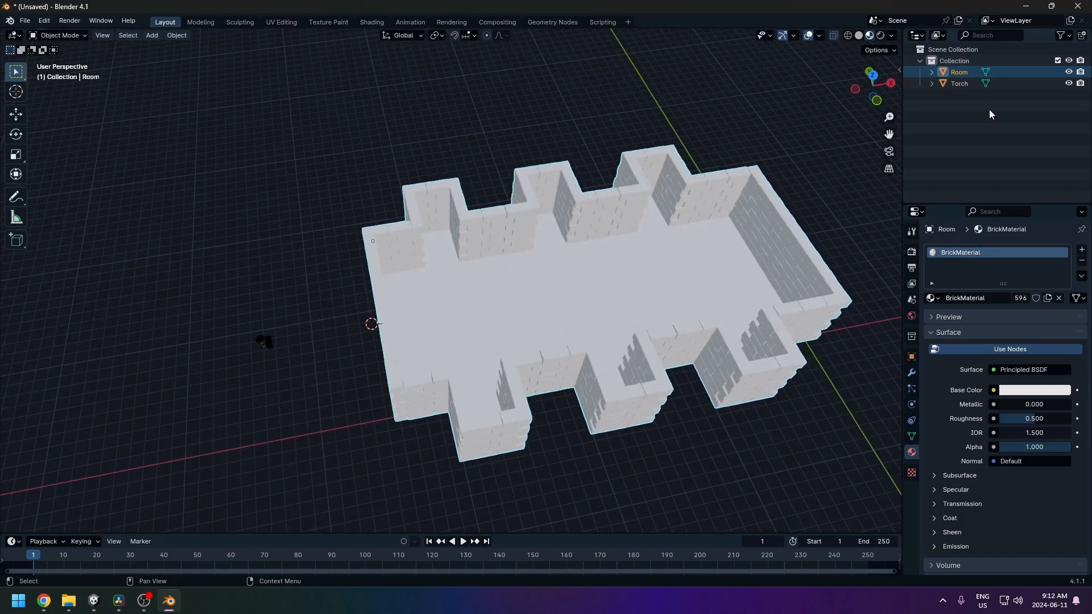
pyautogui.moveTo(791, 202); pyautogui.dragTo(764, 160, button='middle')
pyautogui.moveTo(693, 245); pyautogui.dragTo(546, 268)
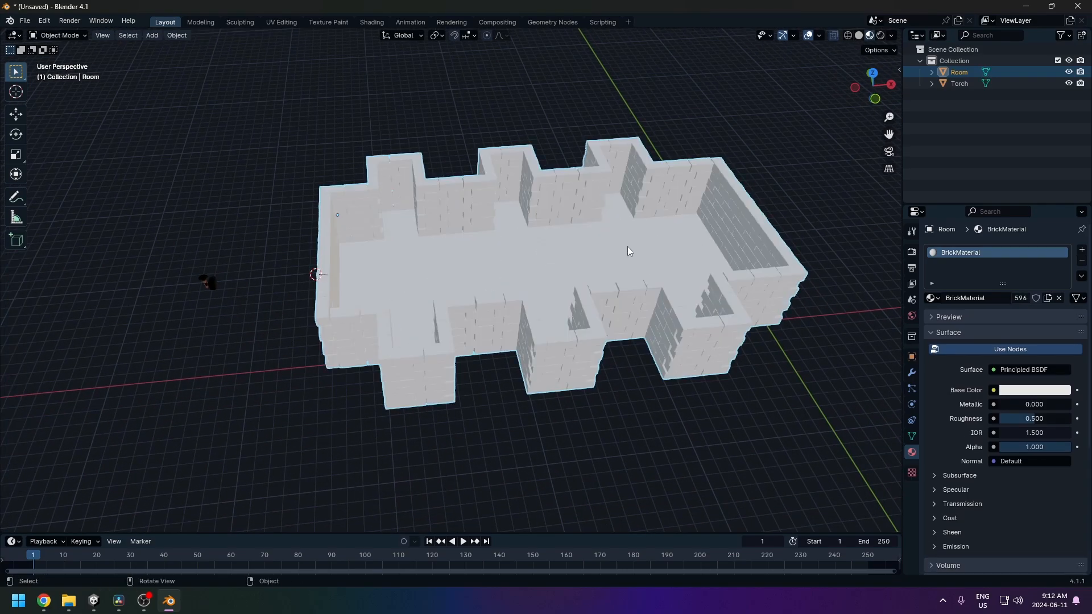
pyautogui.moveTo(627, 244); pyautogui.dragTo(653, 229, button='middle')
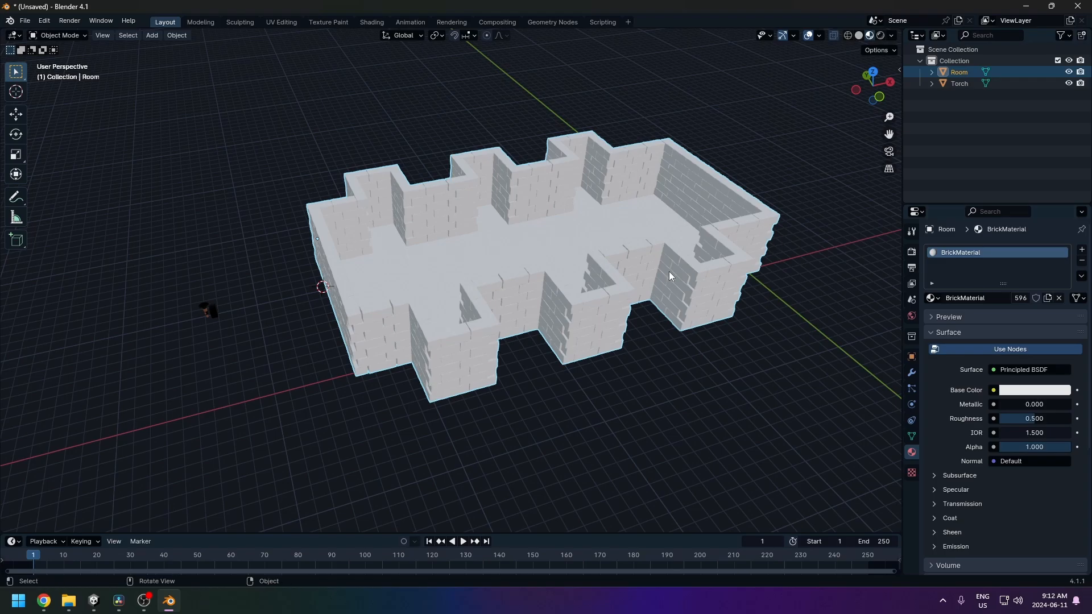
# Enter Edit Mode on the Room and select all its floor faces from below, including the six alcove floors.
pyautogui.moveTo(669, 271); pyautogui.dragTo(533, 307, button='middle')
pyautogui.press('Tab')
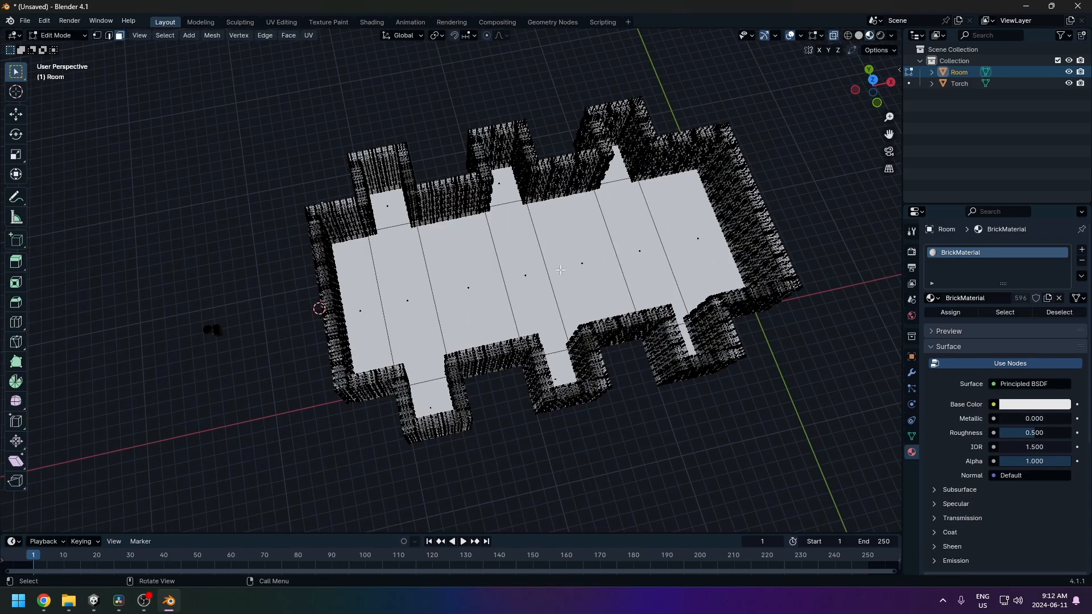
pyautogui.moveTo(676, 237); pyautogui.dragTo(476, 181, button='middle')
pyautogui.click(411, 169)
pyautogui.keyDown('shift'); pyautogui.click(408, 235); pyautogui.keyUp('shift')
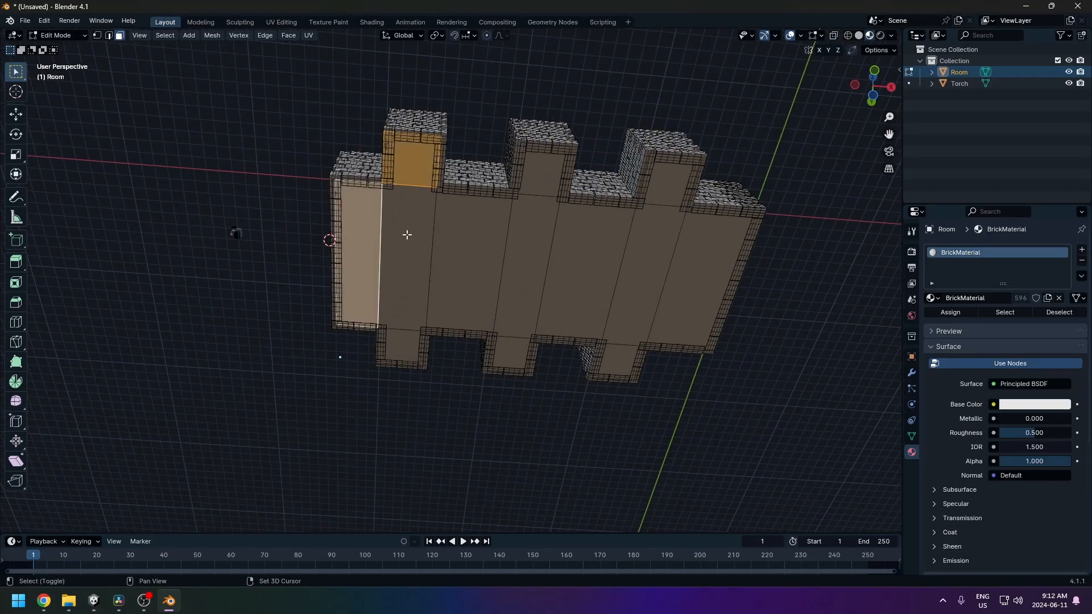
pyautogui.keyDown('shift'); pyautogui.click(415, 237); pyautogui.keyUp('shift')
pyautogui.keyDown('shift'); pyautogui.moveTo(718, 268); pyautogui.dragTo(374, 268); pyautogui.keyUp('shift')
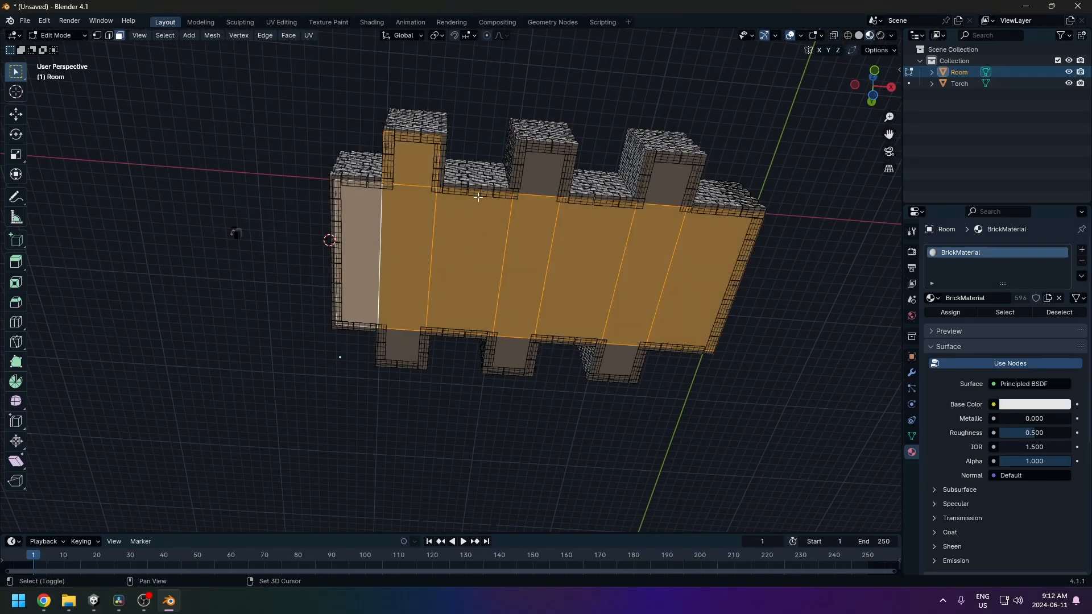
pyautogui.keyDown('shift'); pyautogui.click(543, 179); pyautogui.keyUp('shift')
pyautogui.keyDown('shift'); pyautogui.click(665, 189); pyautogui.keyUp('shift')
pyautogui.keyDown('shift'); pyautogui.click(416, 353); pyautogui.keyUp('shift')
pyautogui.keyDown('shift'); pyautogui.click(529, 348); pyautogui.keyUp('shift')
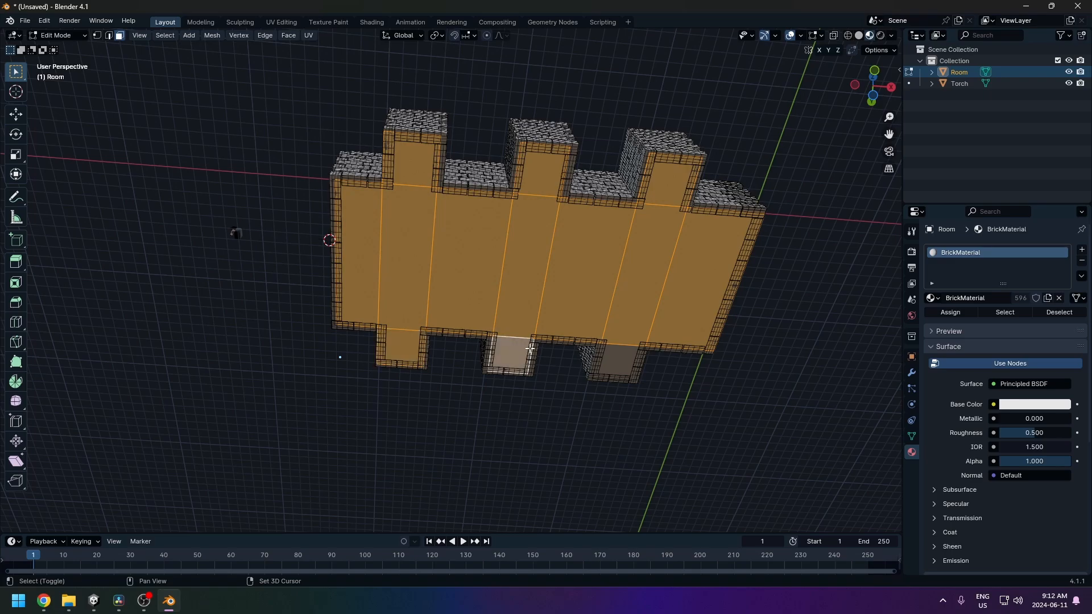
pyautogui.keyDown('shift'); pyautogui.click(618, 357); pyautogui.keyUp('shift')
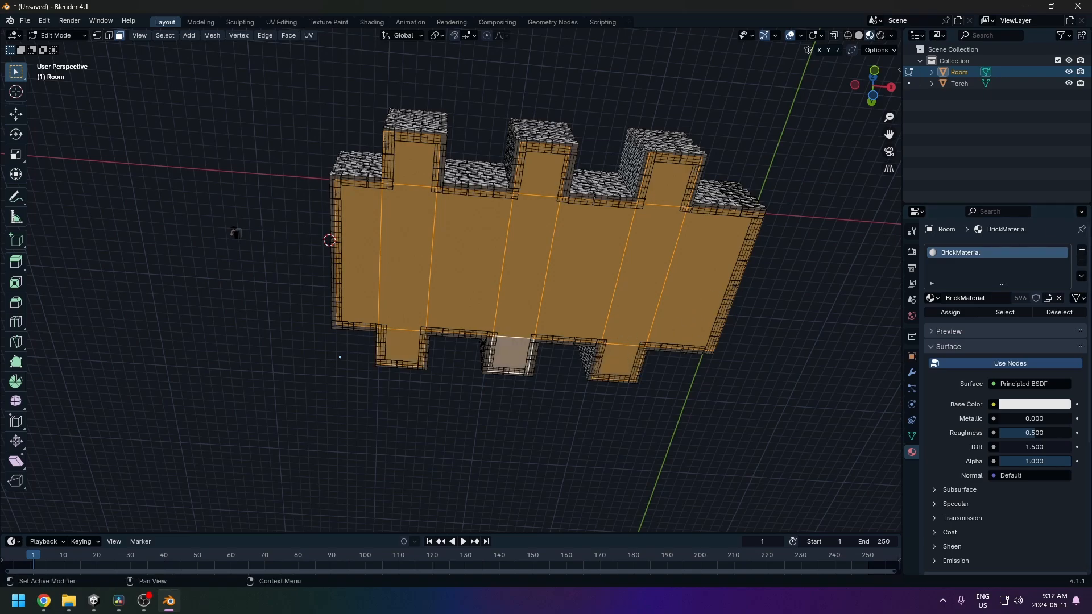
# Add a second material slot to the Room with a new material named Floor.
pyautogui.click(1083, 251)
pyautogui.click(933, 321)
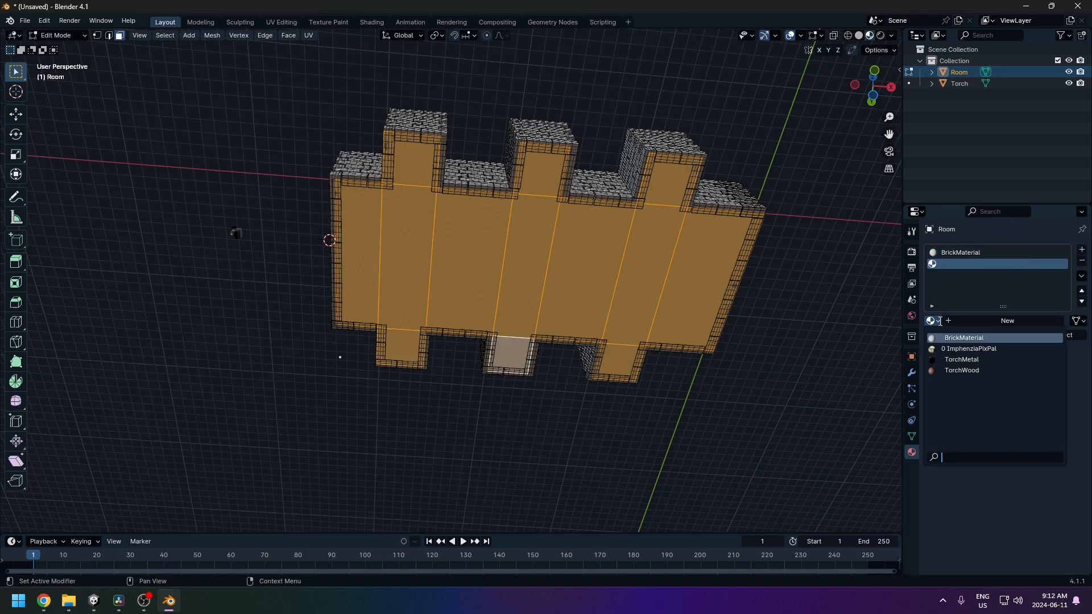
pyautogui.click(986, 320)
pyautogui.hotkey('ctrl', 'BackSpace')
pyautogui.write('Floor')
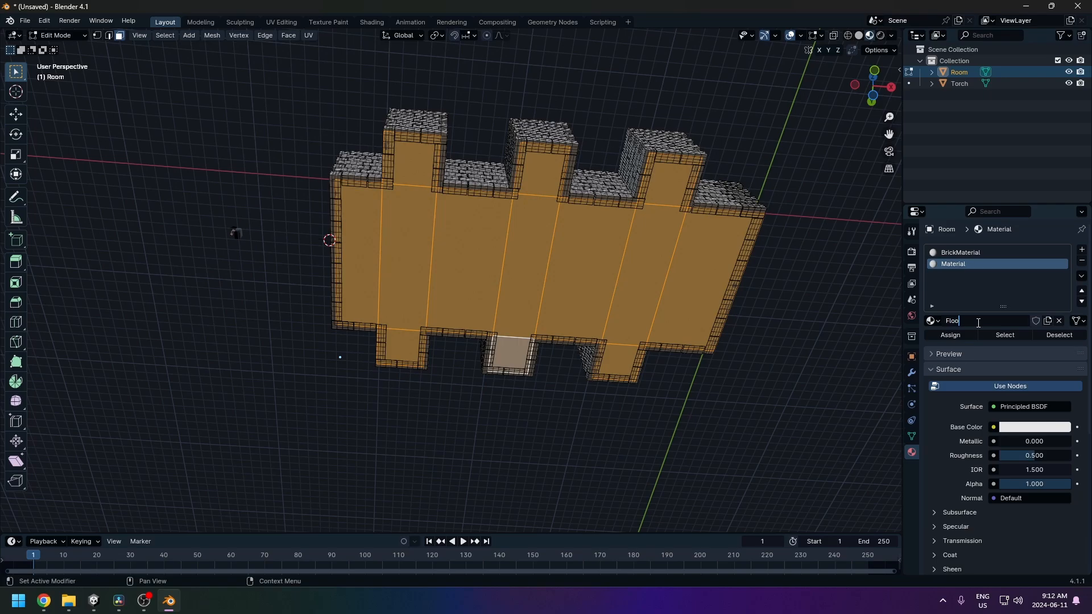
pyautogui.press('Return')
# Set the Floor material's base color to a dark grey with Value about 0.109 and assign it to the selected faces.
pyautogui.click(1033, 427)
pyautogui.click(1065, 313)
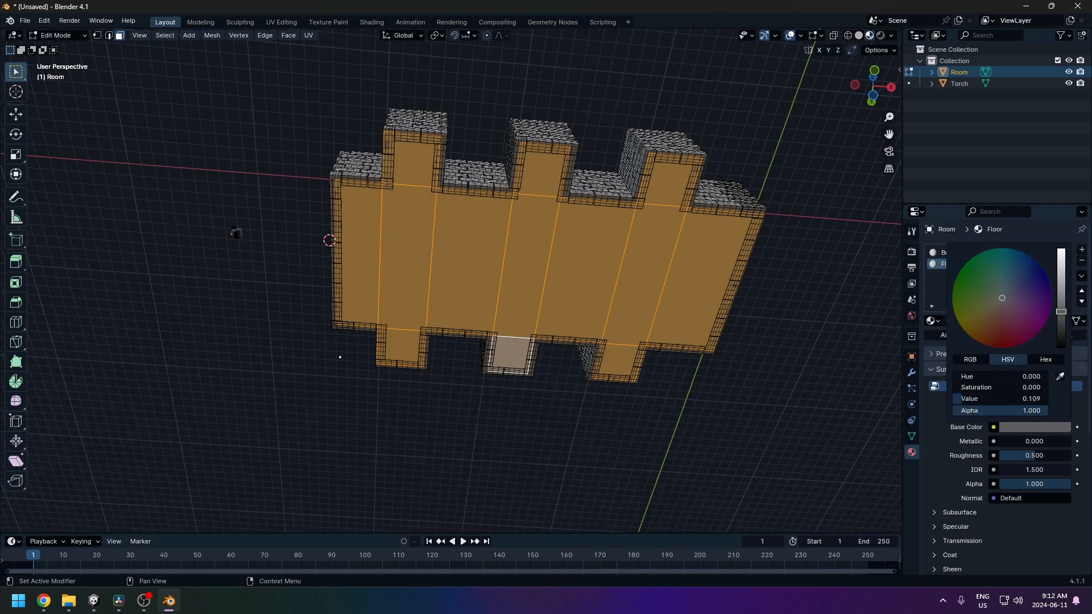
pyautogui.click(950, 336)
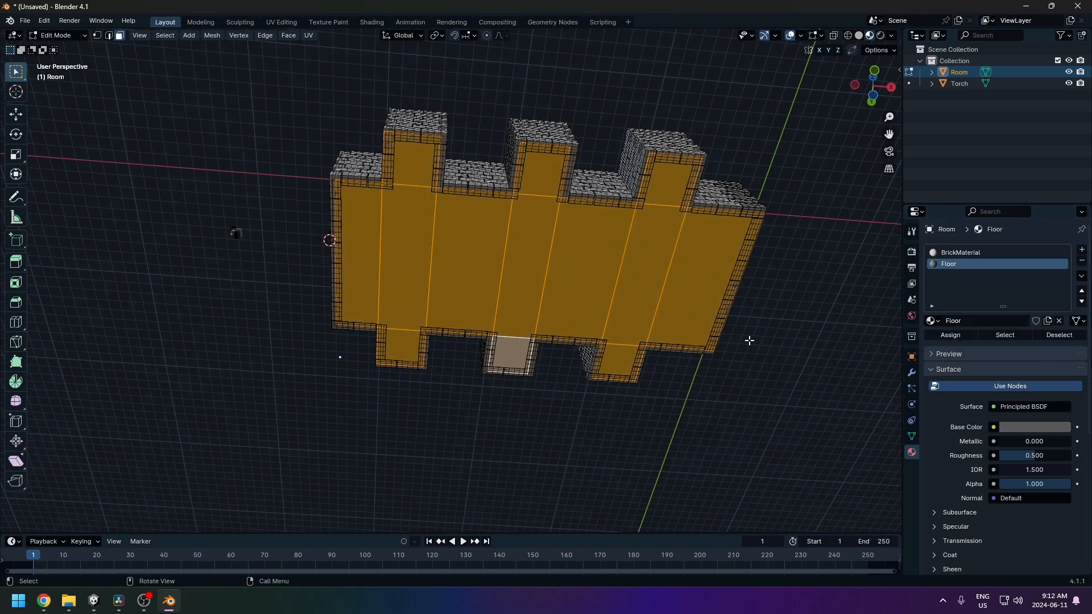
# Examine the room's walls, alcoves and dark floor from several sides in Object Mode.
pyautogui.moveTo(748, 339)
pyautogui.mouseDown(button='middle')
pyautogui.moveTo(806, 277)
pyautogui.moveTo(672, 339)
pyautogui.mouseUp(button='middle')
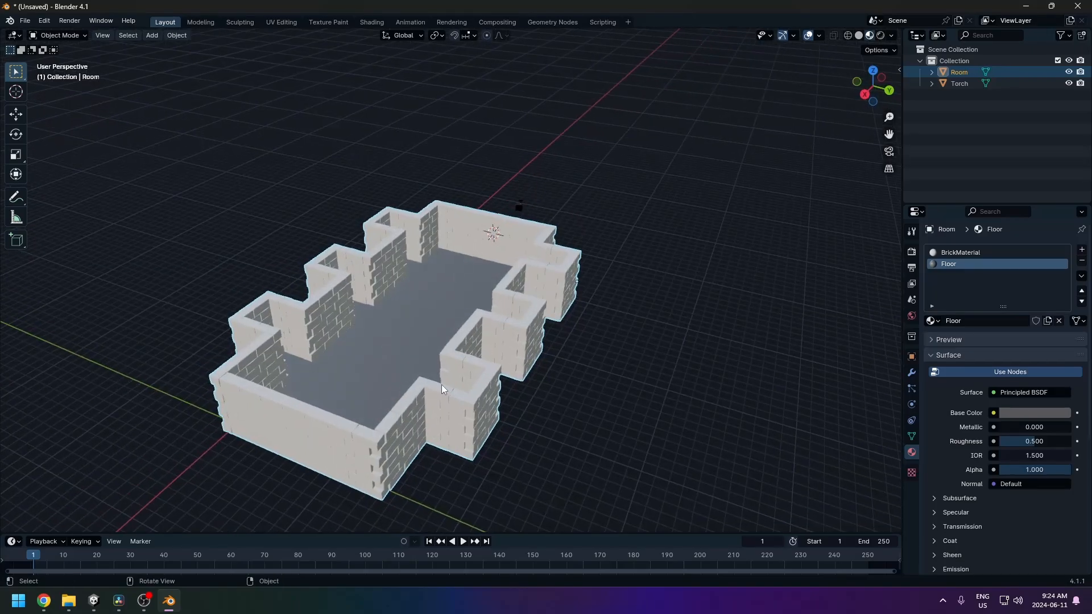
pyautogui.moveTo(445, 404); pyautogui.dragTo(397, 353, button='middle')
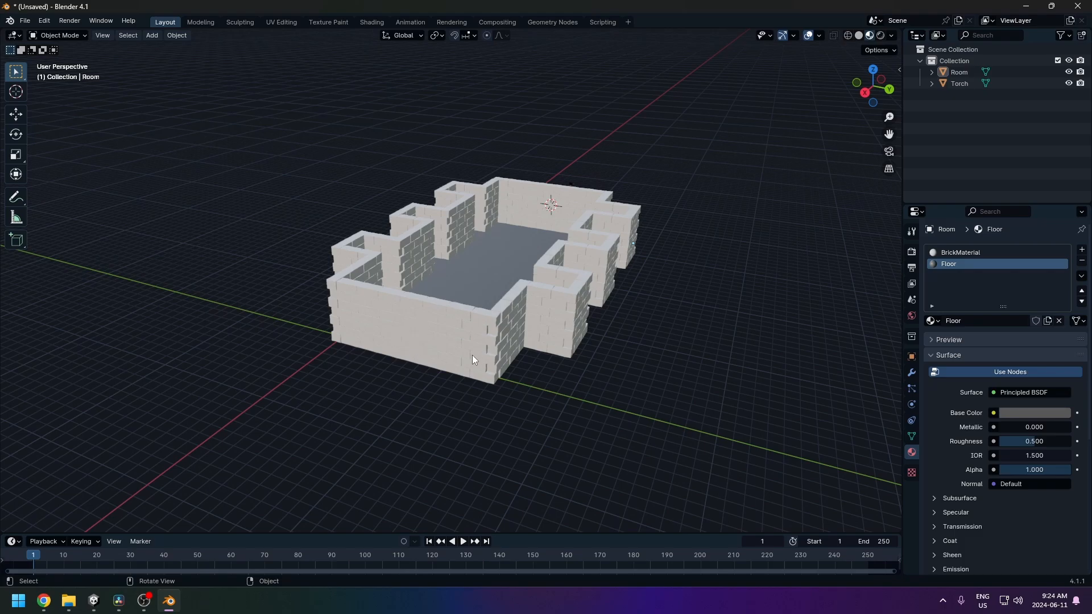
pyautogui.moveTo(473, 355); pyautogui.dragTo(444, 402, button='middle')
pyautogui.moveTo(541, 301); pyautogui.dragTo(538, 164, button='middle')
pyautogui.moveTo(524, 320); pyautogui.dragTo(478, 277, button='middle')
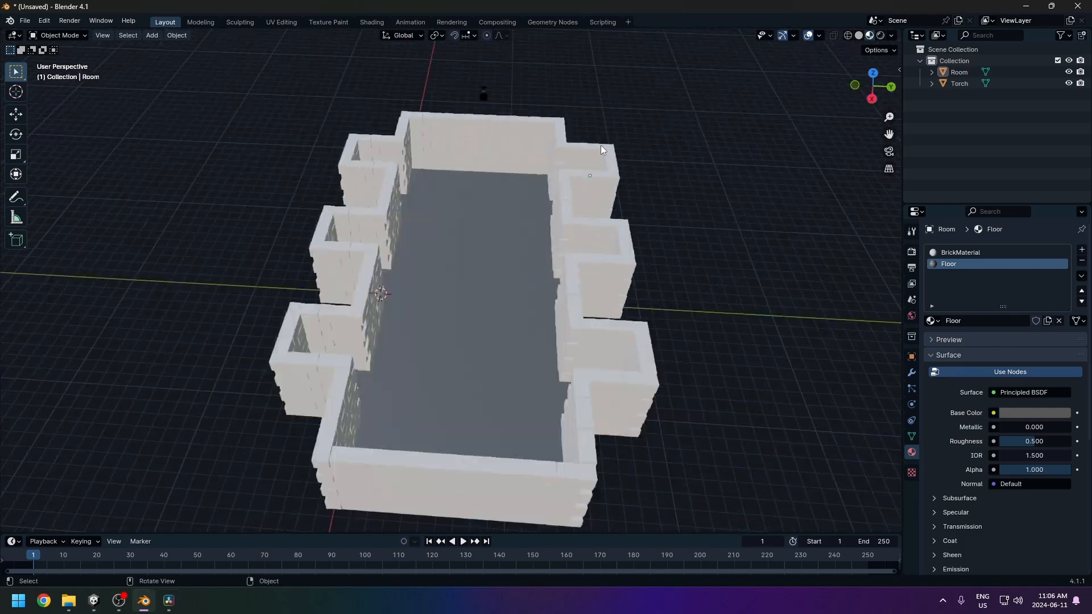
pyautogui.moveTo(601, 145); pyautogui.dragTo(614, 270, button='middle')
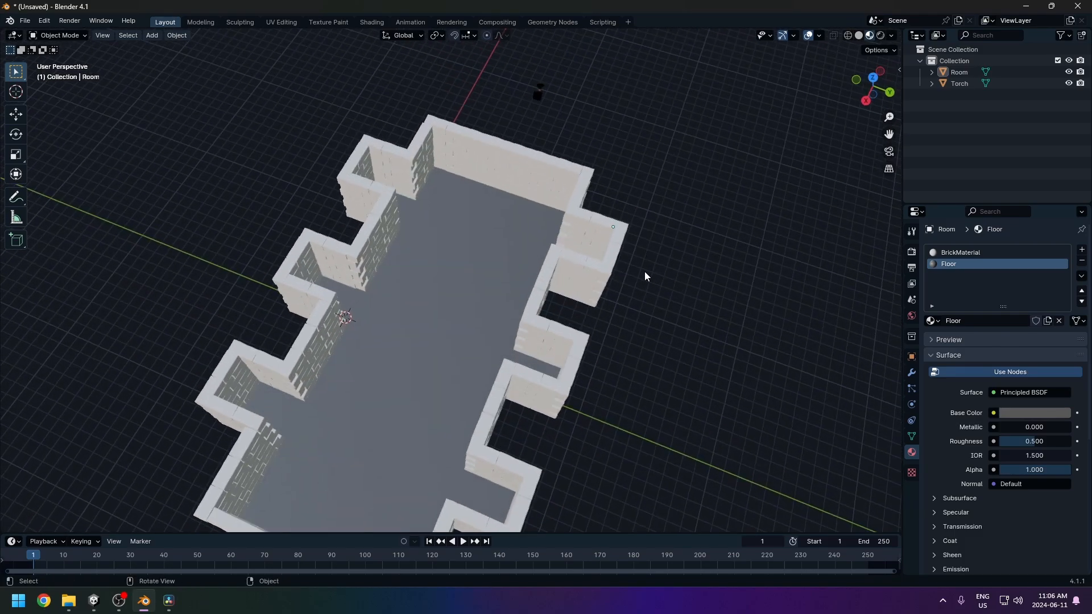
pyautogui.moveTo(614, 233); pyautogui.dragTo(565, 258, button='middle')
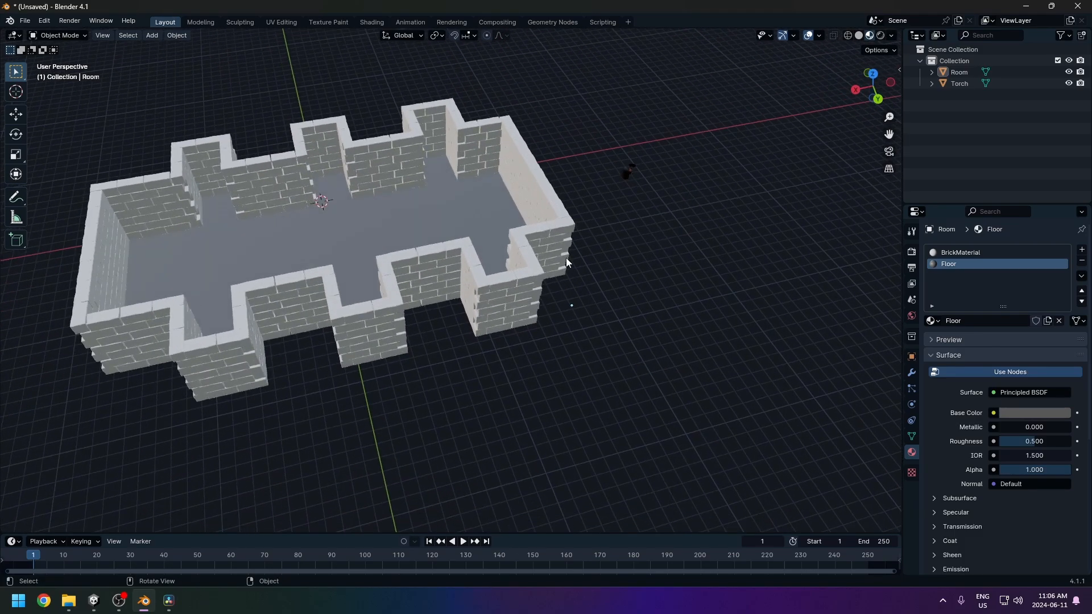
pyautogui.moveTo(570, 316); pyautogui.dragTo(558, 275, button='middle')
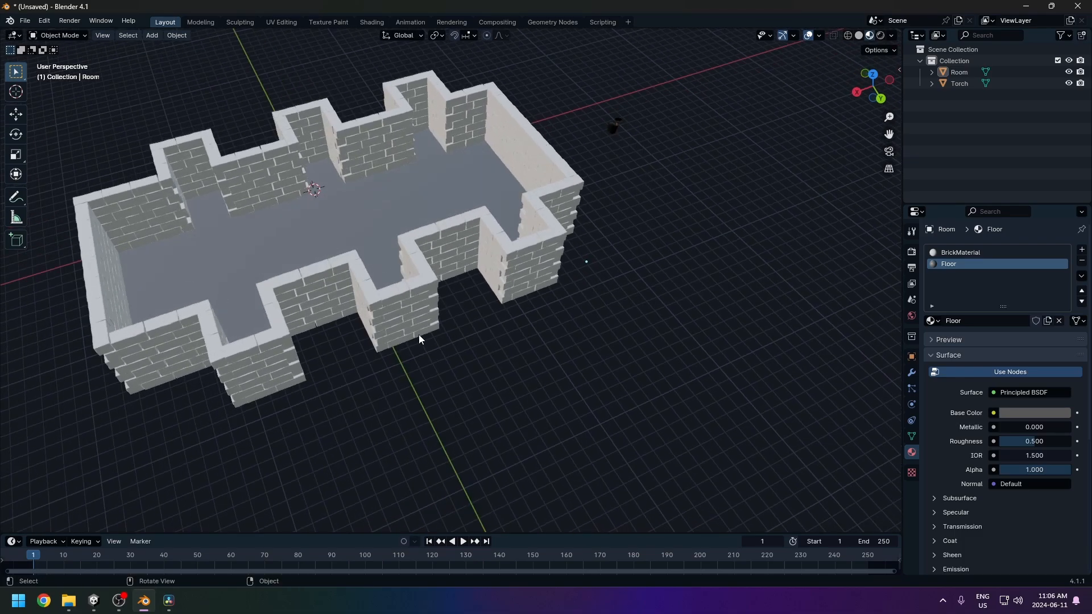
pyautogui.moveTo(420, 339); pyautogui.dragTo(604, 265, button='middle')
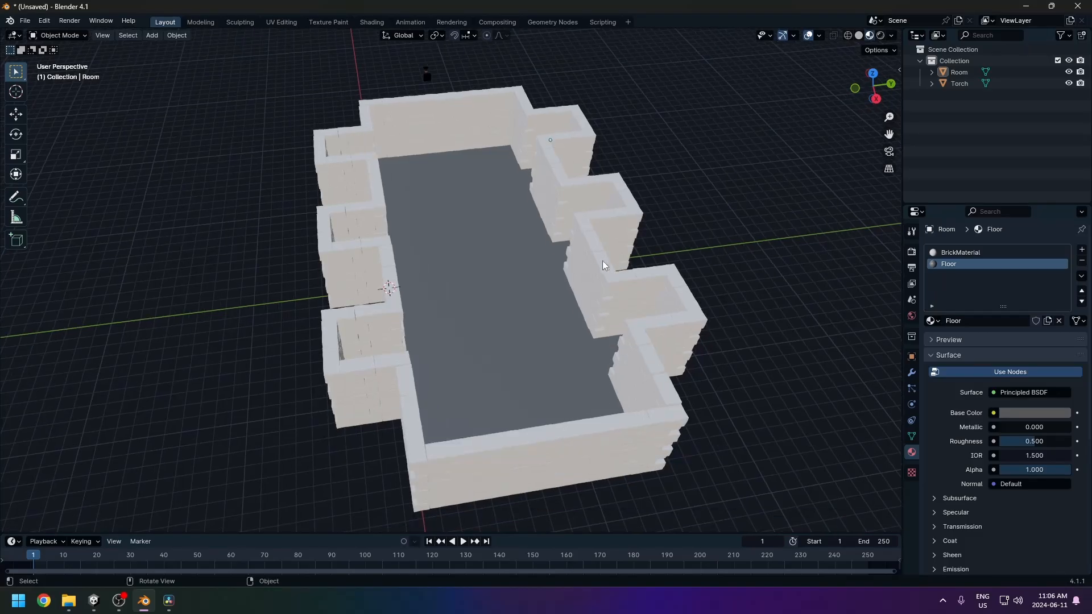
pyautogui.scroll(-3, 515, 257)
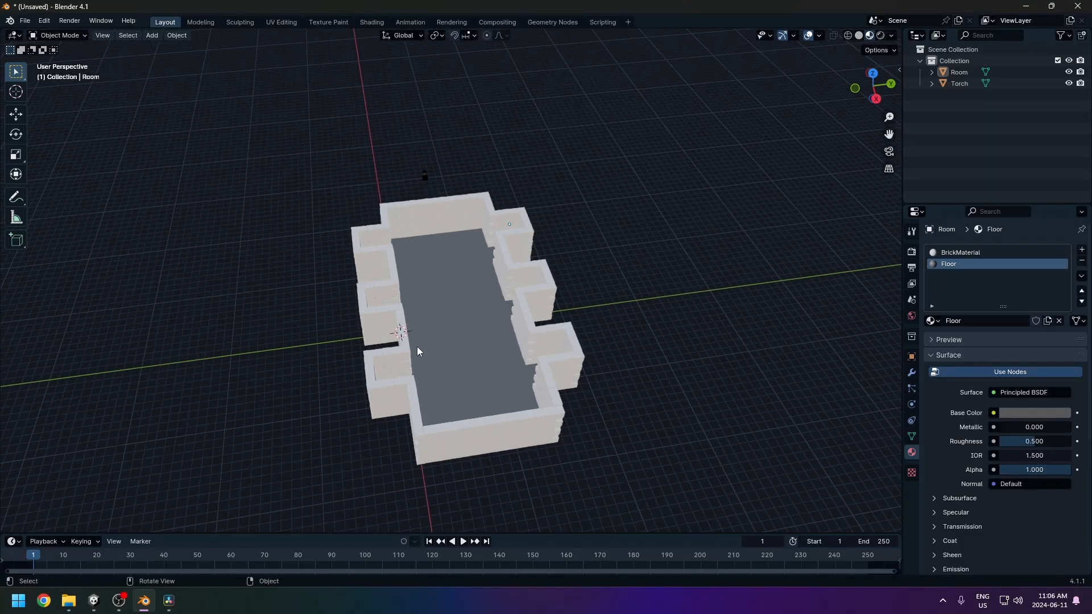
pyautogui.moveTo(418, 347); pyautogui.dragTo(443, 340, button='middle')
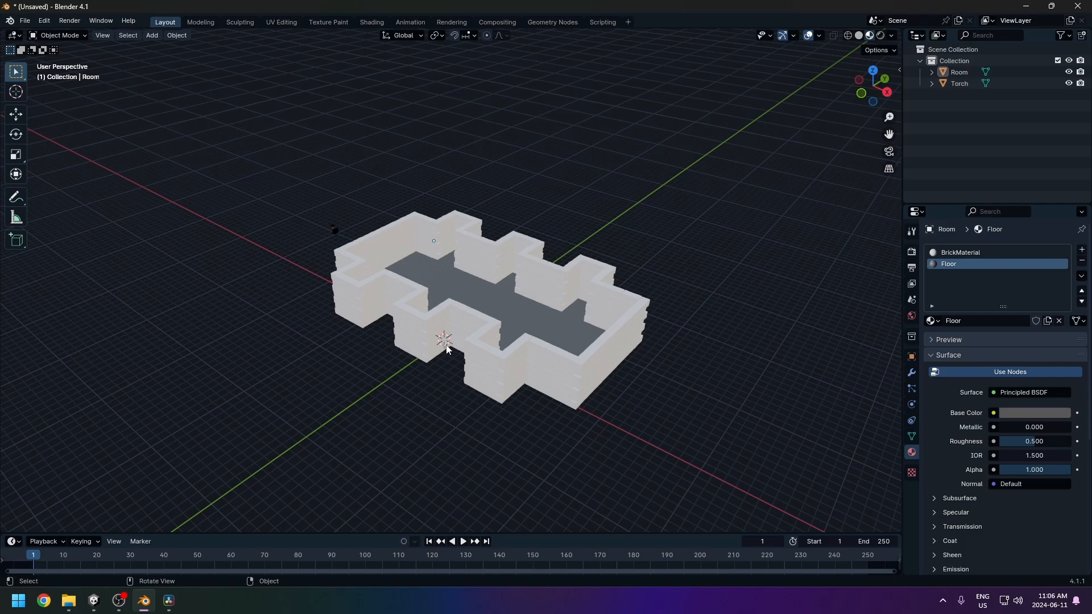
# Try to set the Room's origin to the 3D cursor.
pyautogui.moveTo(447, 348); pyautogui.dragTo(438, 336, button='middle')
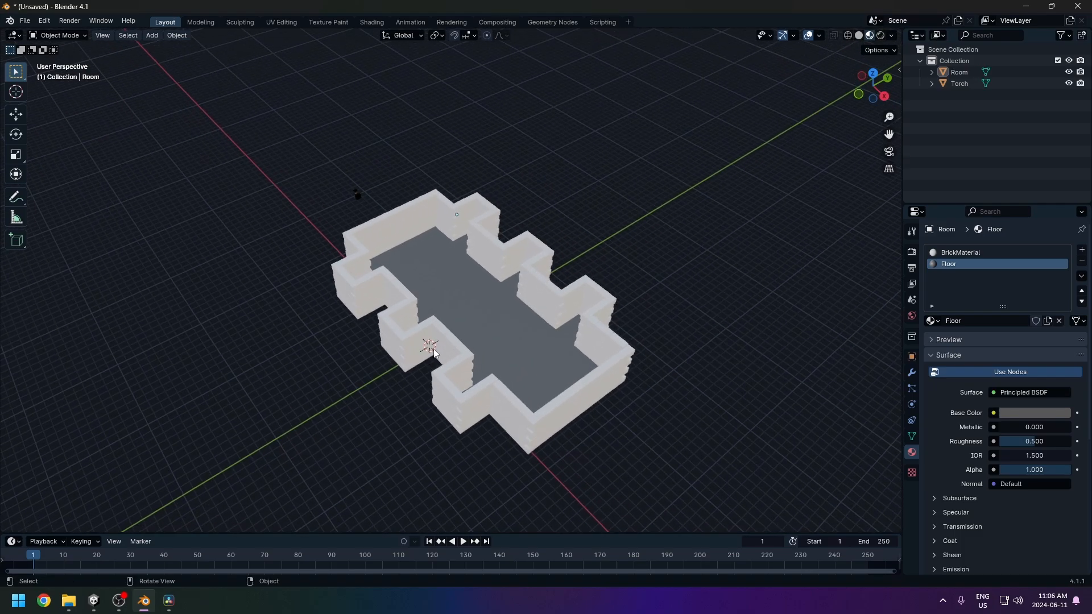
pyautogui.rightClick(433, 349)
pyautogui.moveTo(433, 349)
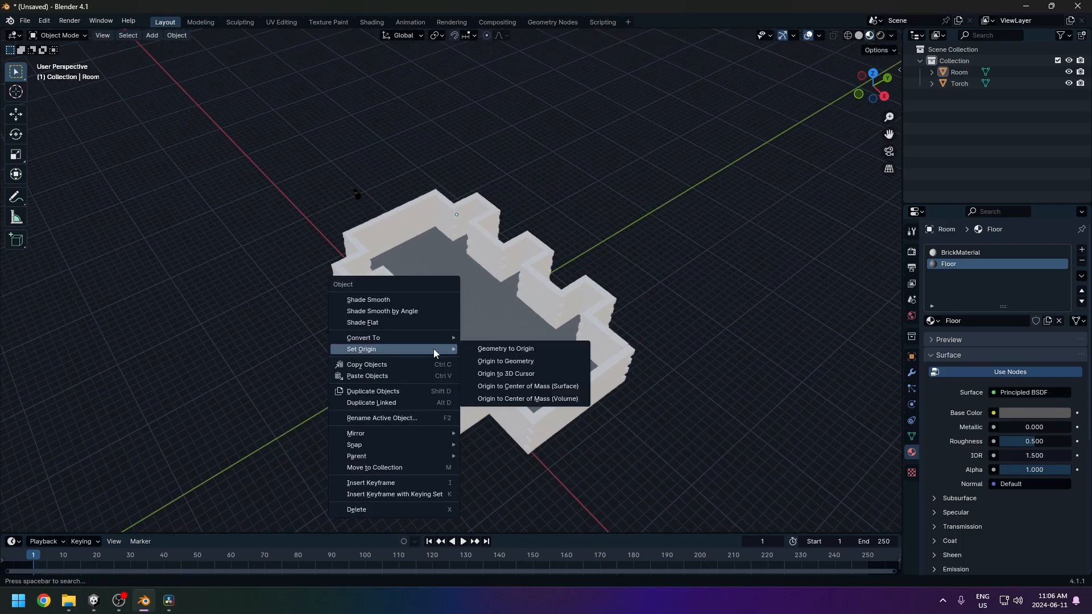
pyautogui.click(496, 372)
pyautogui.moveTo(492, 358); pyautogui.dragTo(407, 295, button='middle')
pyautogui.scroll(4, 371, 347)
pyautogui.scroll(-6, 408, 294)
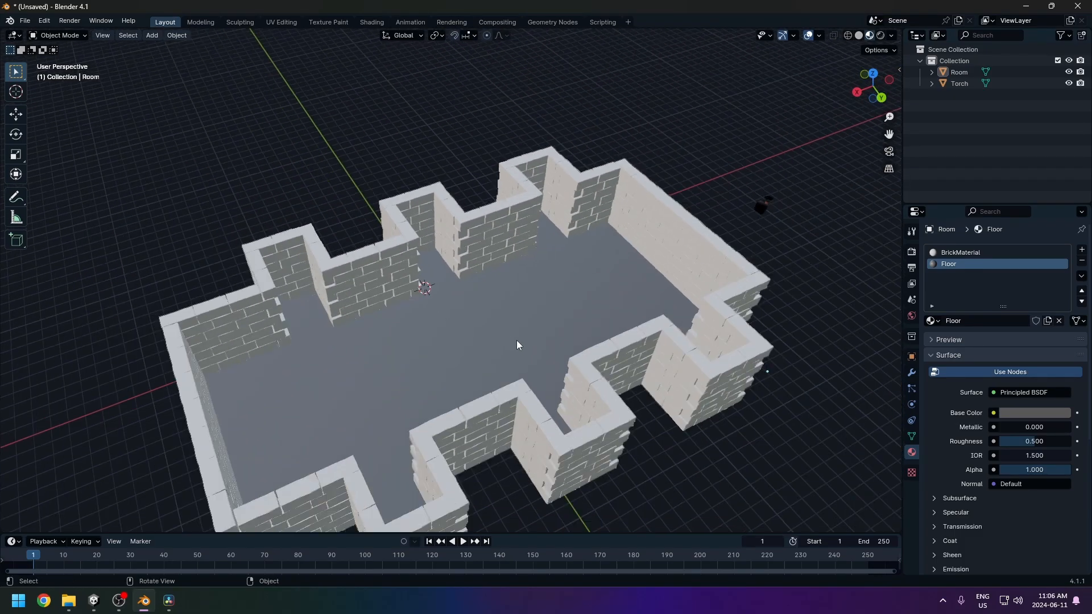
# Select the Room and the Torch together and set their origins to the 3D cursor.
pyautogui.moveTo(516, 340); pyautogui.dragTo(491, 347, button='middle')
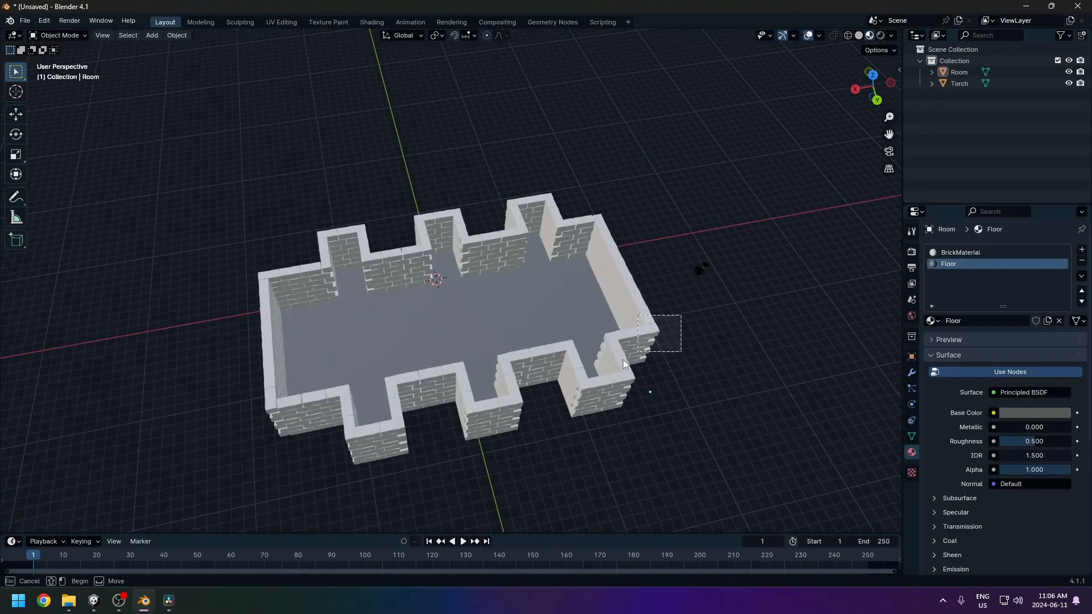
pyautogui.click(609, 359)
pyautogui.keyDown('shift'); pyautogui.click(702, 269); pyautogui.keyUp('shift')
pyautogui.rightClick(503, 357)
pyautogui.moveTo(503, 357)
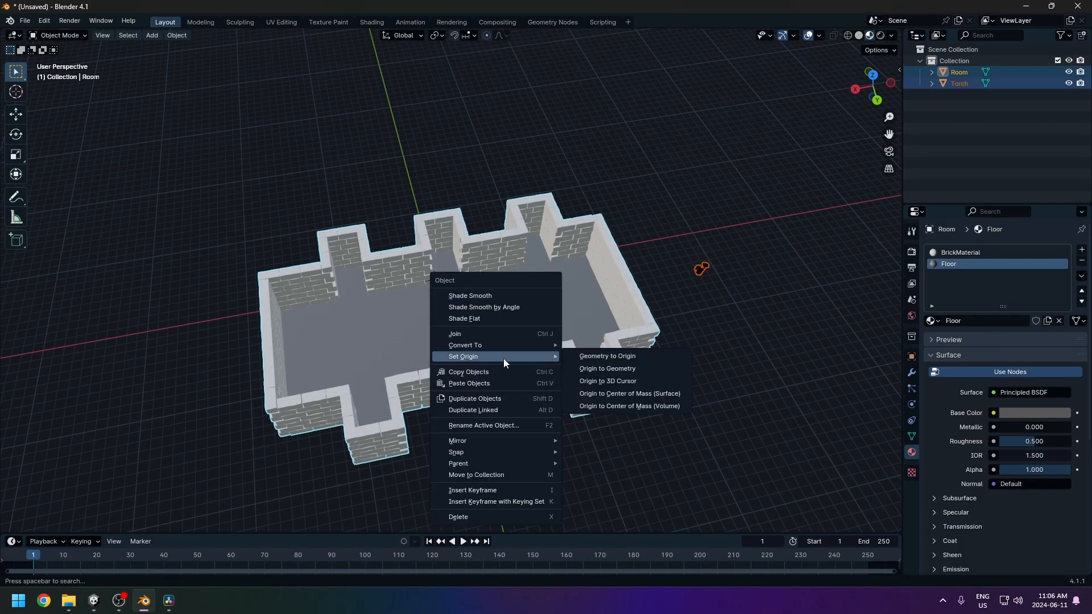
pyautogui.click(597, 380)
pyautogui.moveTo(479, 380); pyautogui.dragTo(516, 350, button='middle')
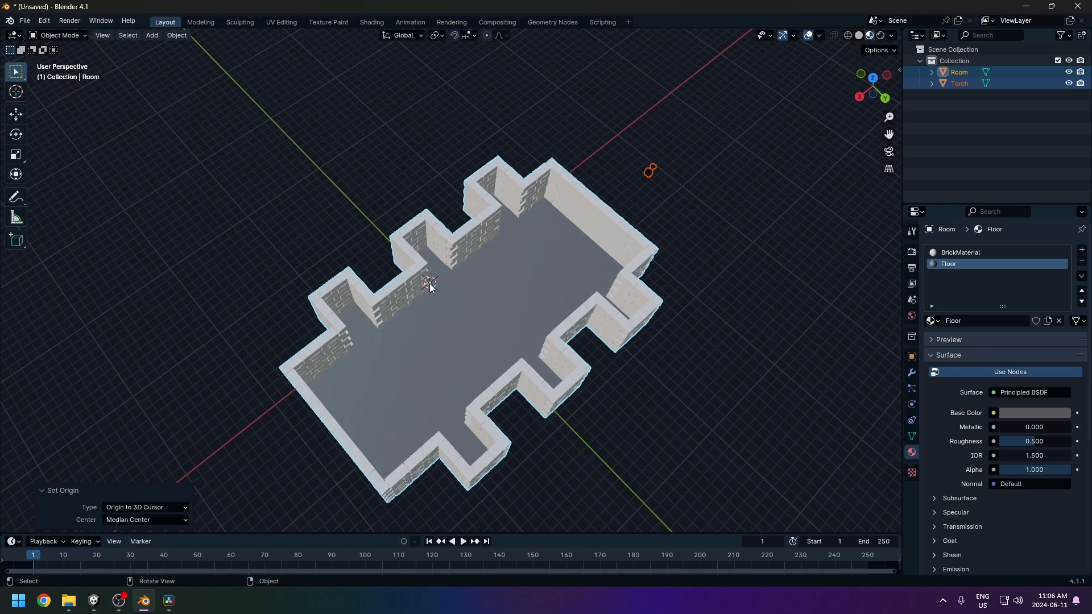
# Move the geometry of the selected Room and Torch to their origins.
pyautogui.rightClick(510, 323)
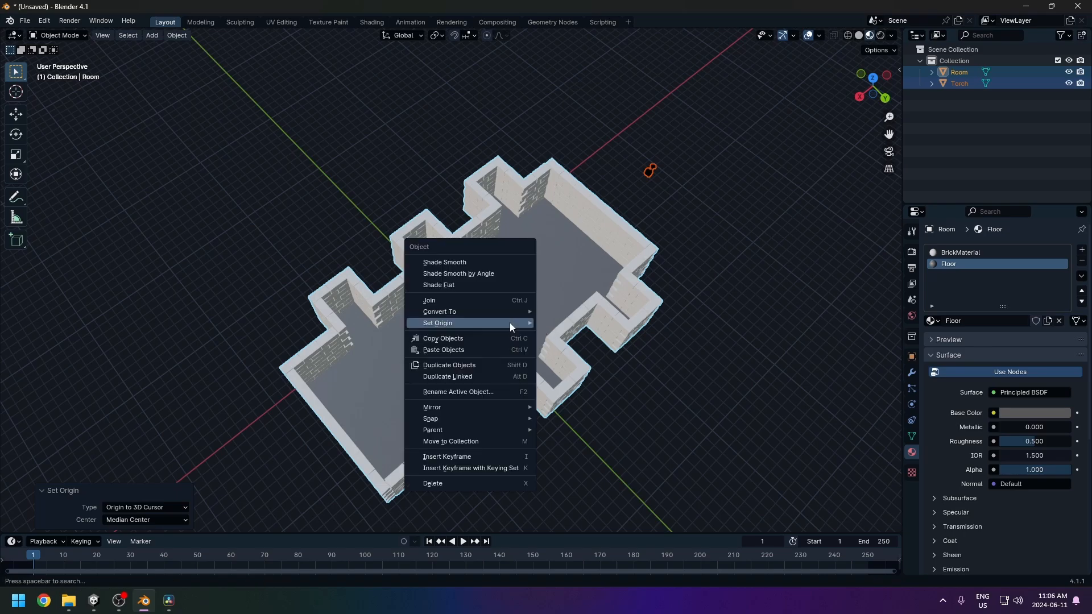
pyautogui.moveTo(509, 322)
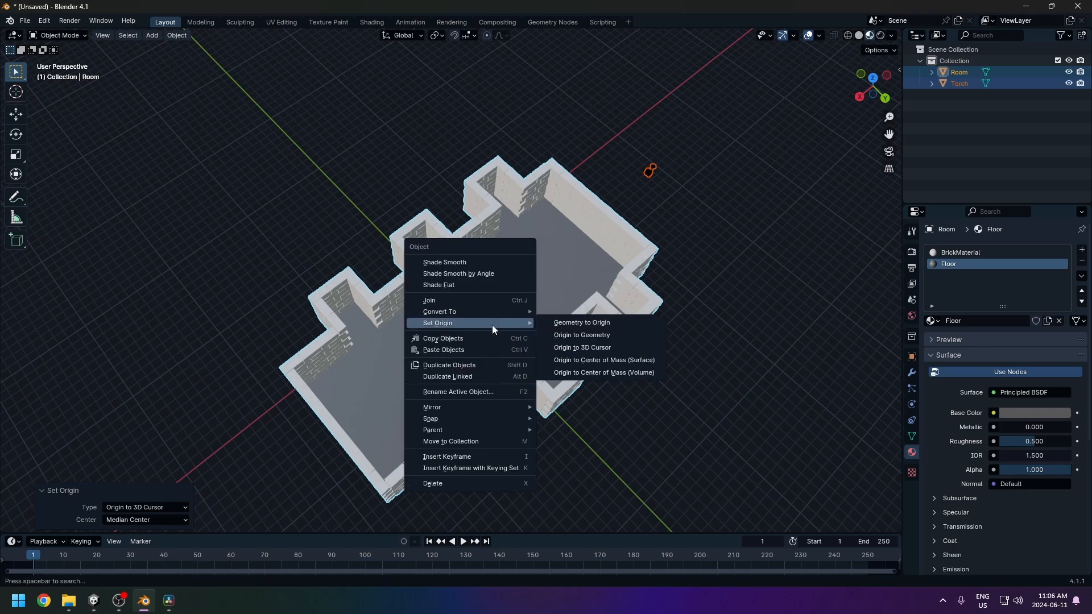
pyautogui.click(586, 323)
pyautogui.moveTo(469, 308); pyautogui.dragTo(534, 266, button='middle')
pyautogui.scroll(5, 467, 315)
pyautogui.moveTo(454, 326); pyautogui.dragTo(503, 310, button='middle')
# Select the Room and the Torch and raise them about 2.89 m along Z until the room's base sits at ground level.
pyautogui.click(649, 242)
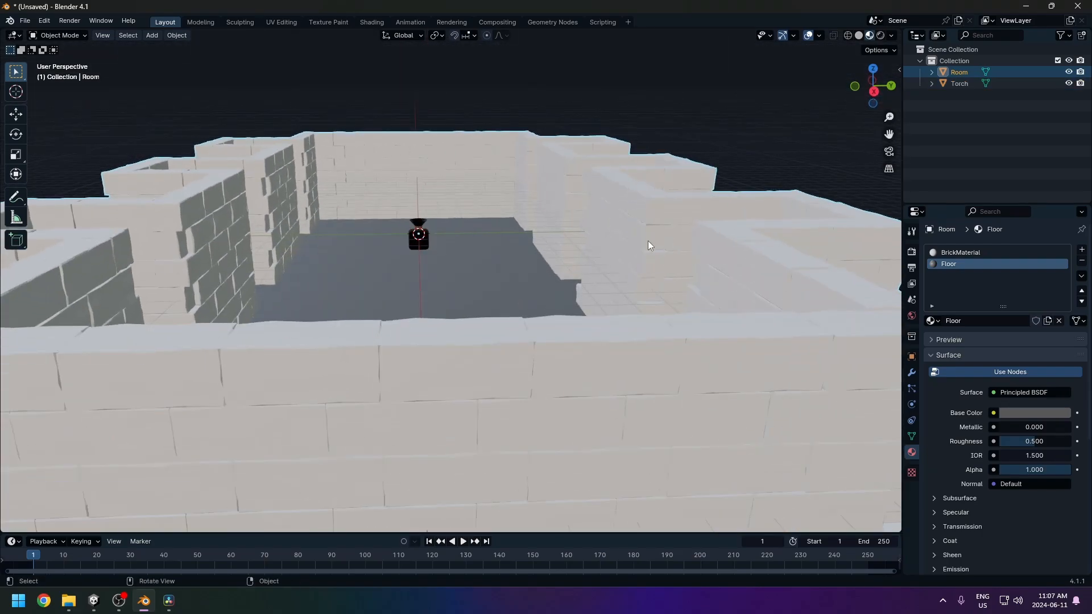
pyautogui.keyDown('shift'); pyautogui.click(428, 236); pyautogui.keyUp('shift')
pyautogui.press('g')
pyautogui.press('z')
pyautogui.click(452, 204)
pyautogui.press('KP_1')
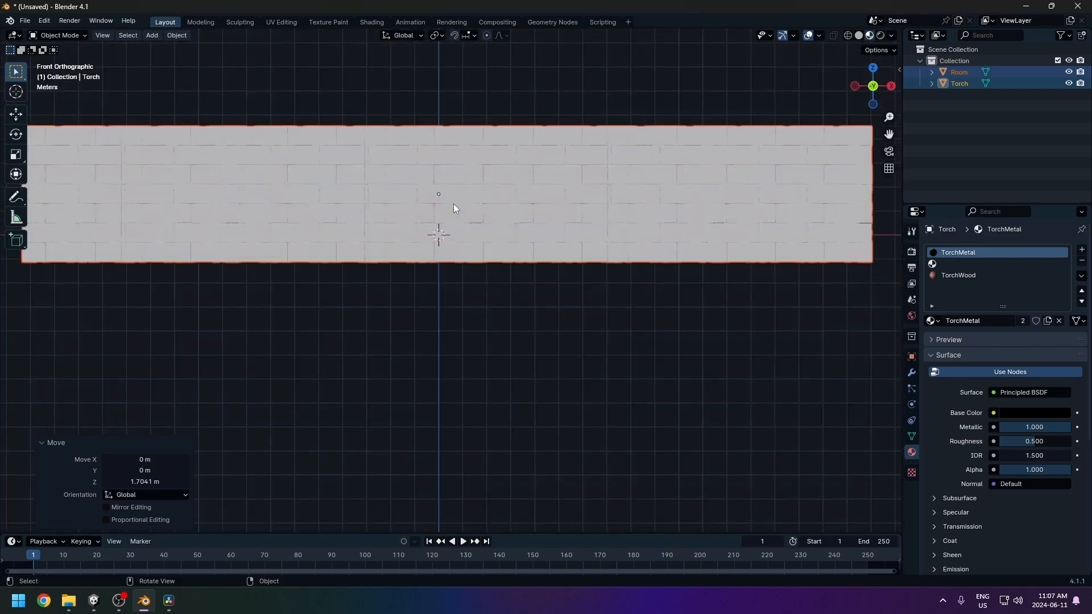
pyautogui.press('g')
pyautogui.press('z')
pyautogui.click(457, 177)
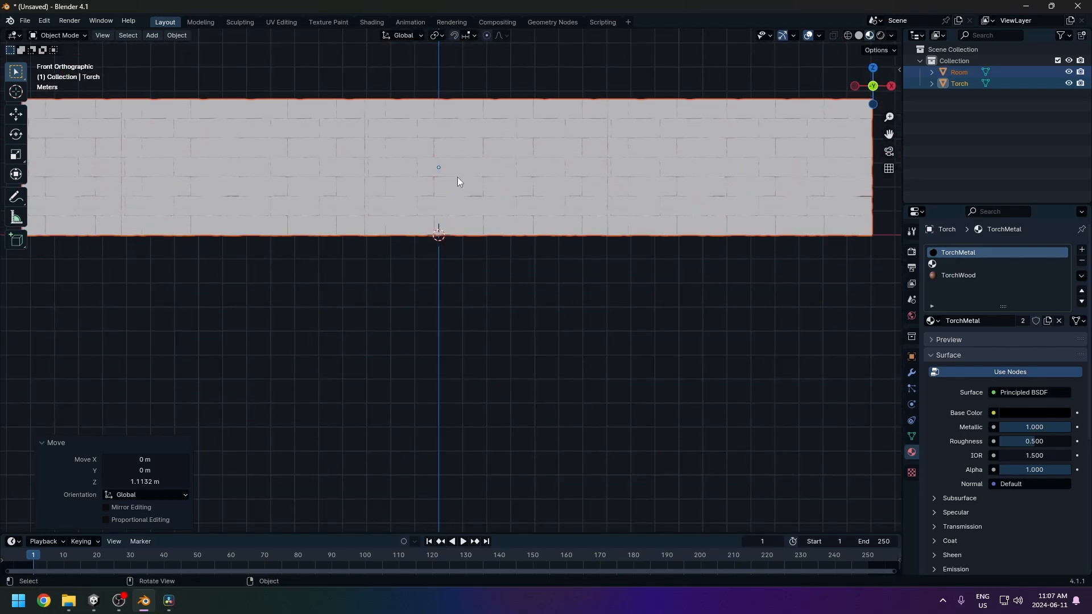
pyautogui.press('g')
pyautogui.press('z')
pyautogui.click(457, 175)
# Reset the origins of the raised Room and Torch to the 3D cursor.
pyautogui.rightClick(479, 190)
pyautogui.moveTo(479, 189)
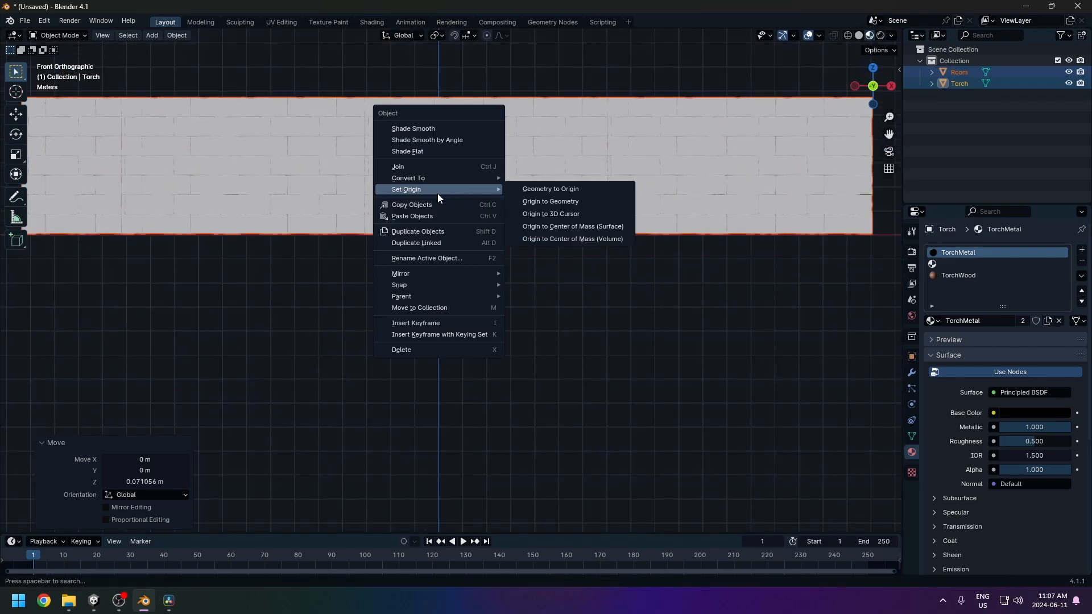
pyautogui.click(547, 210)
pyautogui.moveTo(487, 236); pyautogui.dragTo(473, 260, button='middle')
pyautogui.press('KP_1')
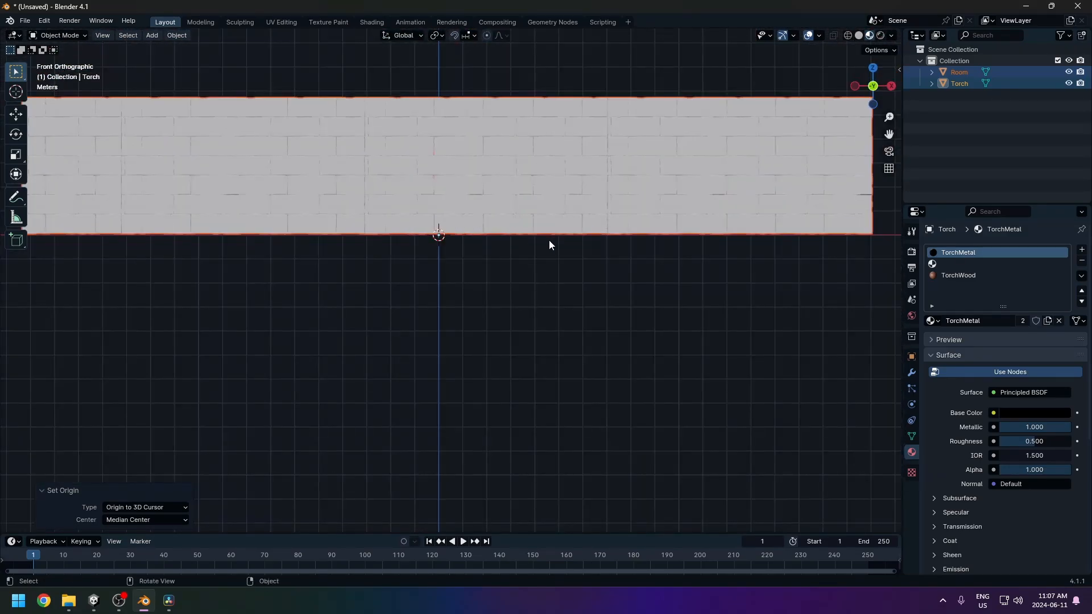
pyautogui.moveTo(548, 241); pyautogui.dragTo(586, 291, button='middle')
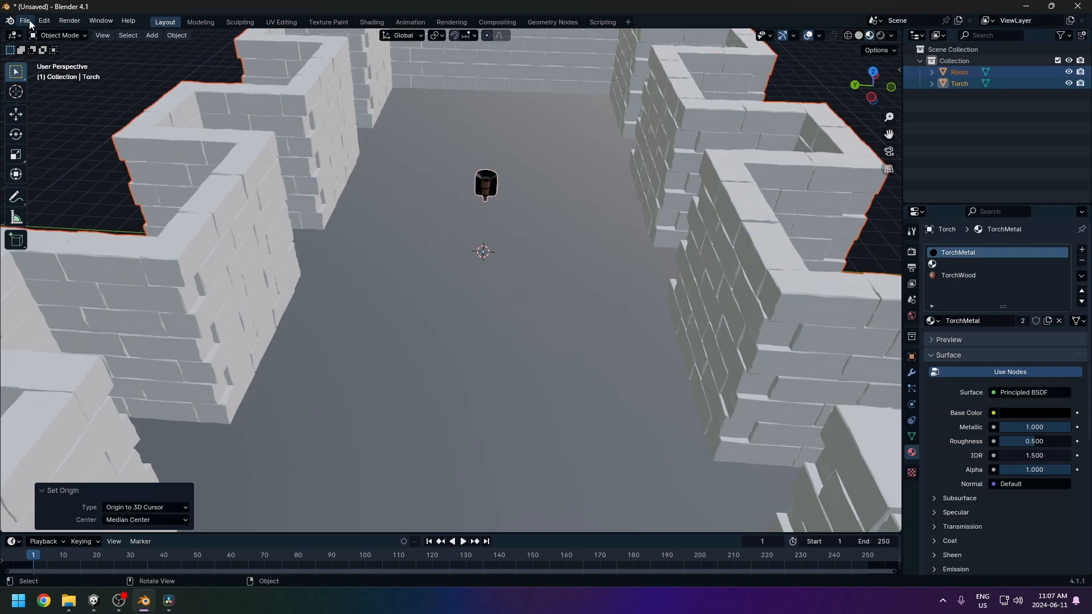
# Export the scene as RoomTutorial.fbx to the Downloads folder with Apply Scalings set to FBX Units Scale, overwriting the existing file.
pyautogui.click(25, 21)
pyautogui.moveTo(55, 195)
pyautogui.click(166, 306)
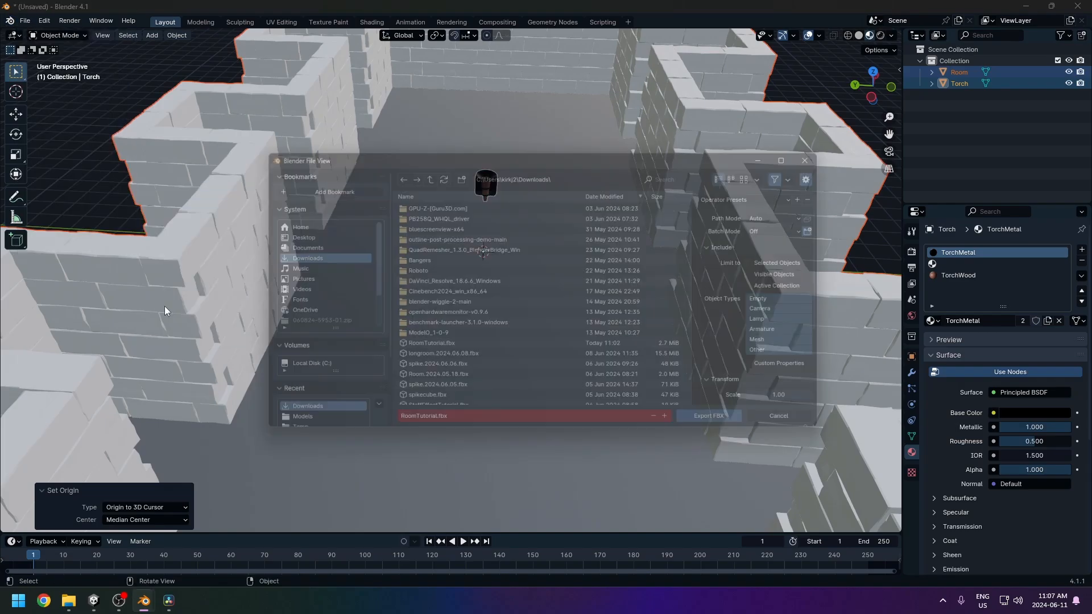
pyautogui.scroll(-5, 768, 319)
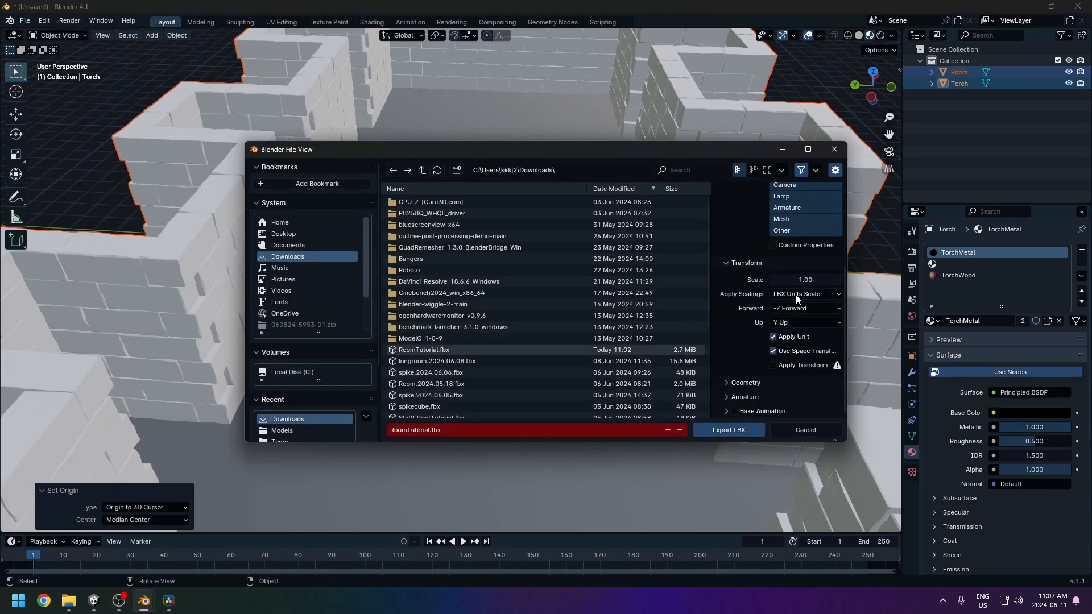
pyautogui.click(795, 296)
pyautogui.click(778, 322)
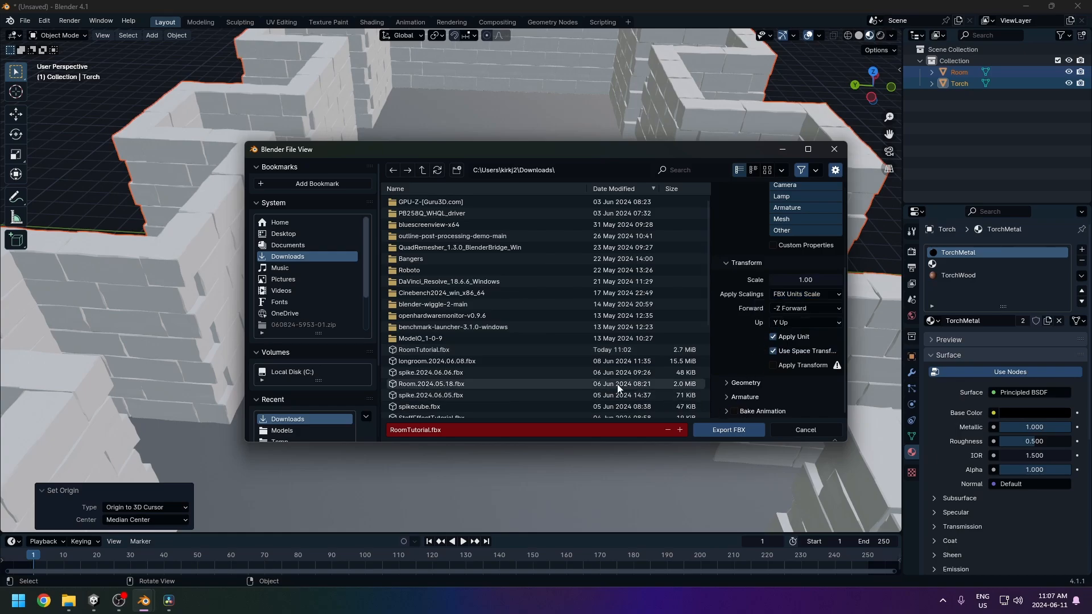
pyautogui.click(732, 431)
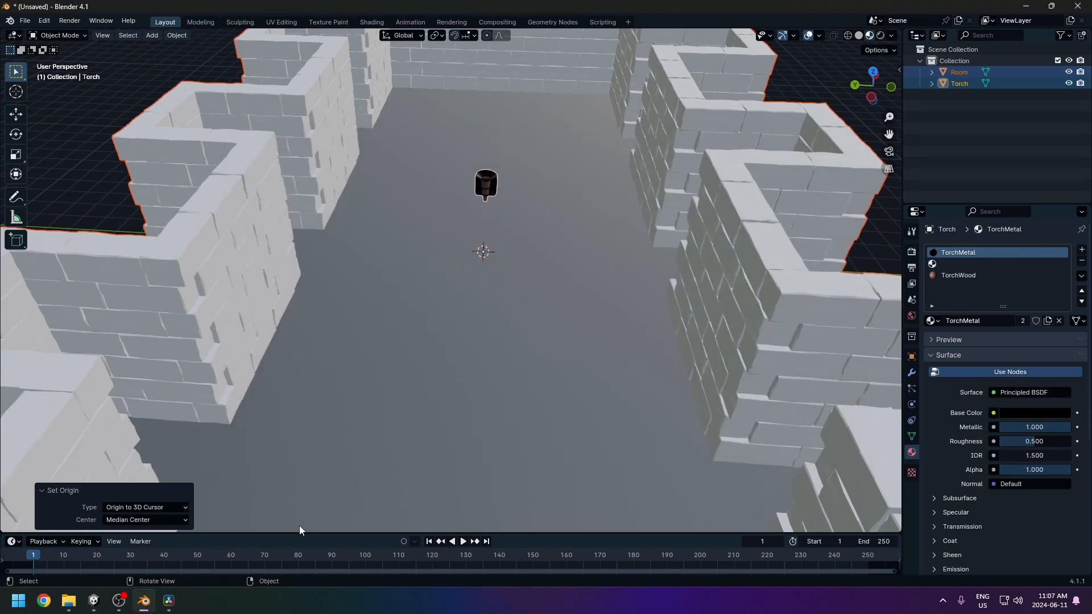
# Switch to Unity and import RoomTutorial.fbx from the Downloads folder into the LongKnightRoom folder.
pyautogui.click(94, 601)
pyautogui.click(69, 601)
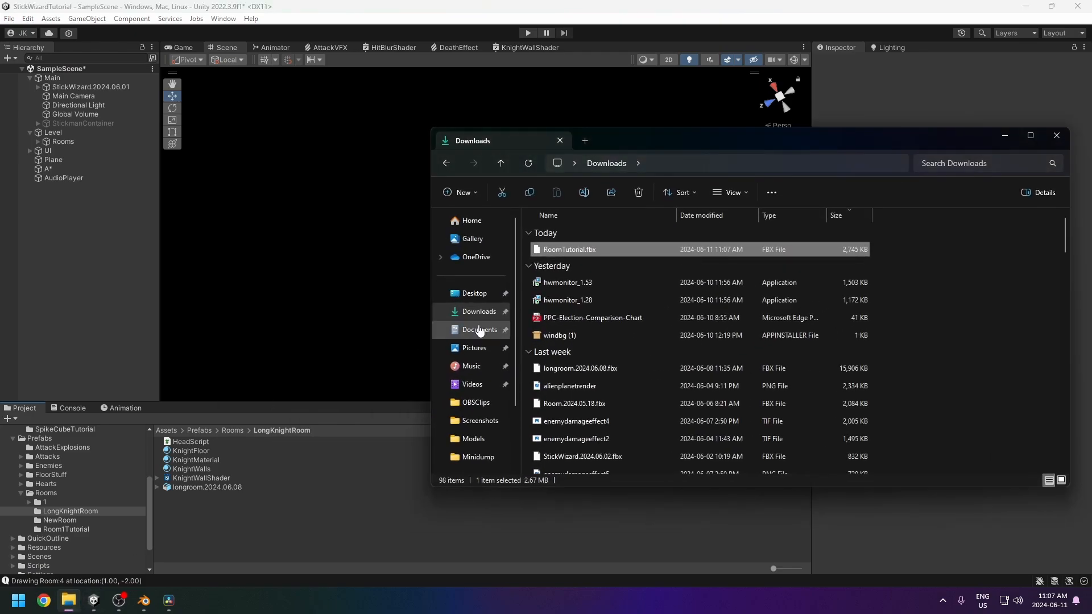
pyautogui.moveTo(597, 252); pyautogui.dragTo(190, 520)
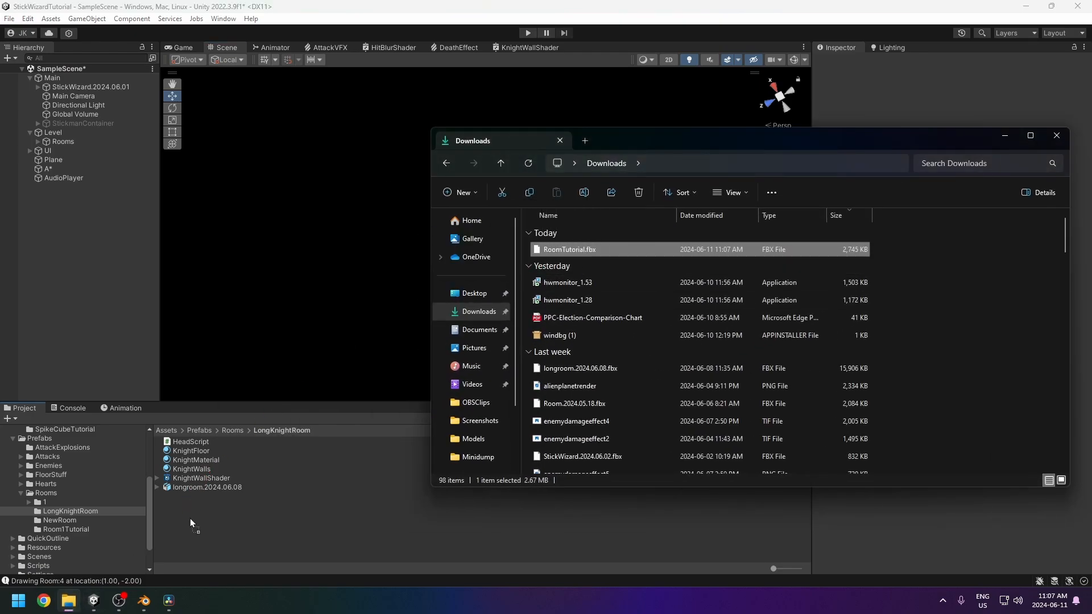
pyautogui.click(200, 496)
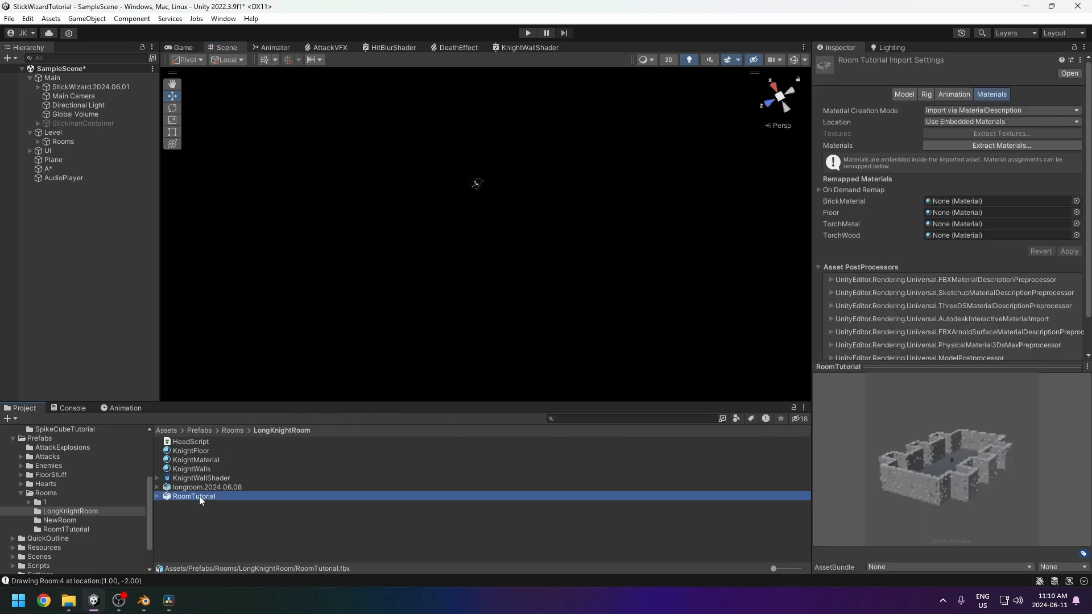
# Add the RoomTutorial model to SampleScene and scale it uniformly to 8.06 with linked proportions.
pyautogui.moveTo(202, 497); pyautogui.dragTo(77, 222)
pyautogui.keyDown('alt'); pyautogui.moveTo(480, 249); pyautogui.dragTo(595, 165); pyautogui.keyUp('alt')
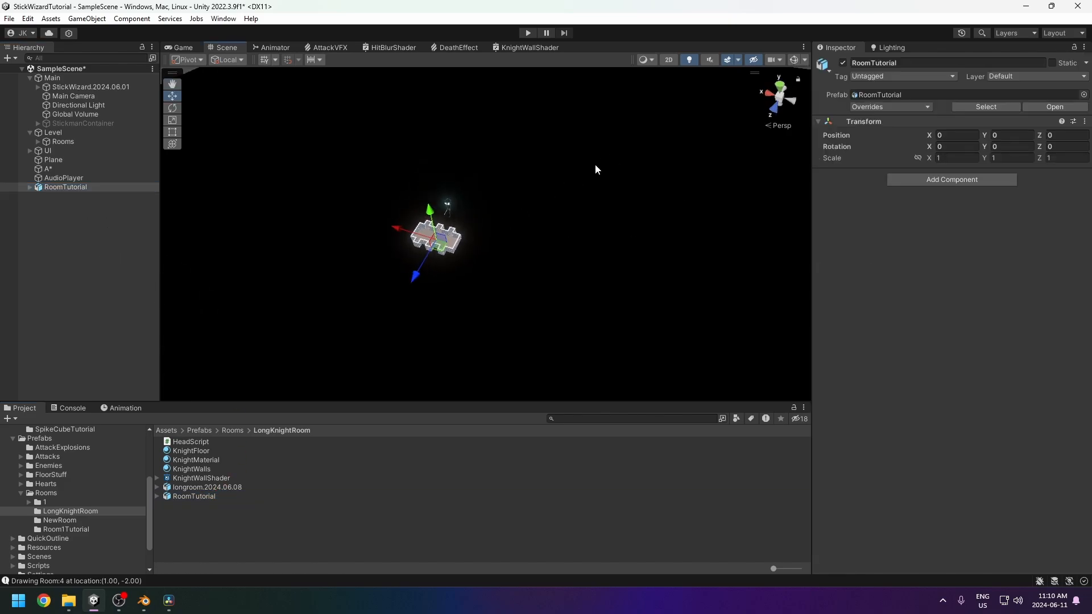
pyautogui.click(917, 158)
pyautogui.moveTo(927, 161); pyautogui.dragTo(1070, 178)
# Examine the scaled room's size against the character in the Scene and Game views.
pyautogui.keyDown('alt'); pyautogui.moveTo(691, 262); pyautogui.dragTo(504, 228); pyautogui.keyUp('alt')
pyautogui.moveTo(503, 227); pyautogui.dragTo(502, 382, button='middle')
pyautogui.keyDown('alt'); pyautogui.moveTo(501, 382); pyautogui.dragTo(470, 287); pyautogui.keyUp('alt')
pyautogui.moveTo(470, 287); pyautogui.dragTo(471, 157, button='middle')
pyautogui.moveTo(435, 272); pyautogui.dragTo(401, 262)
pyautogui.hotkey('ctrl', 'z')
pyautogui.click(182, 47)
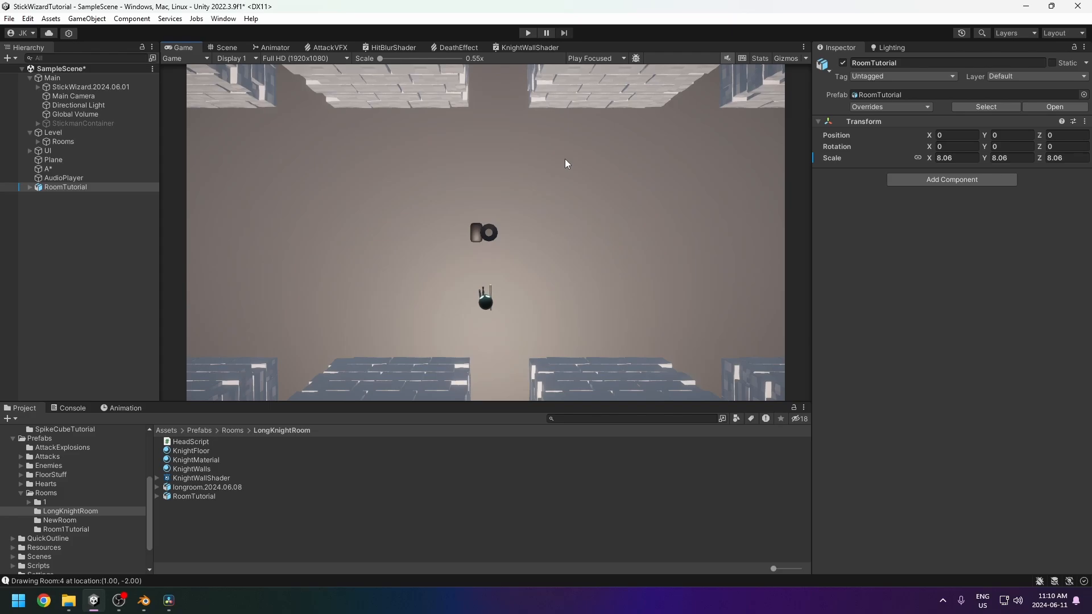
pyautogui.click(225, 48)
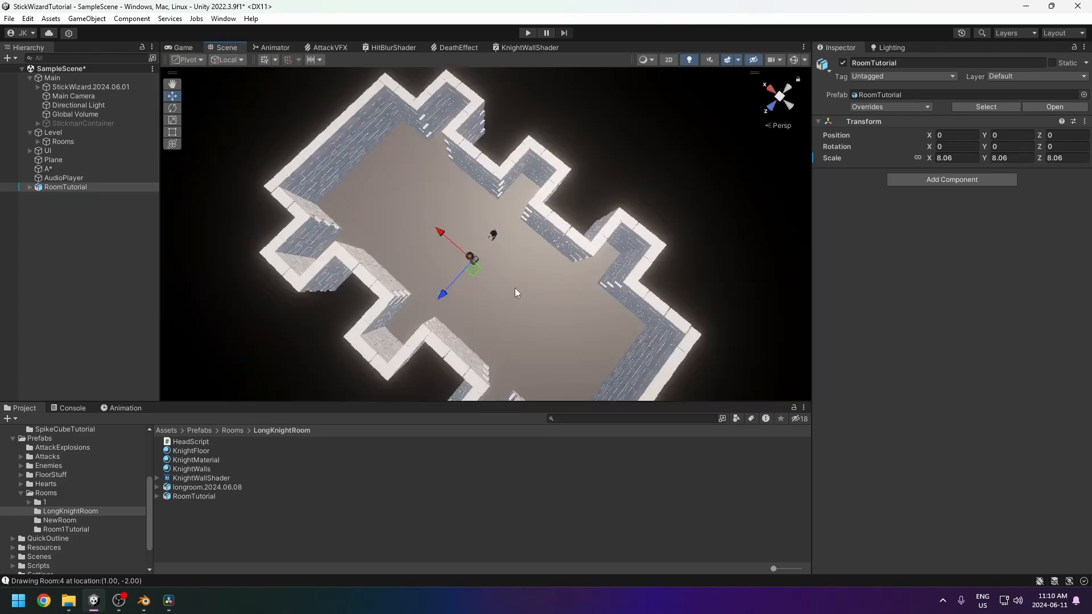
pyautogui.keyDown('alt'); pyautogui.moveTo(514, 362); pyautogui.dragTo(473, 367); pyautogui.keyUp('alt')
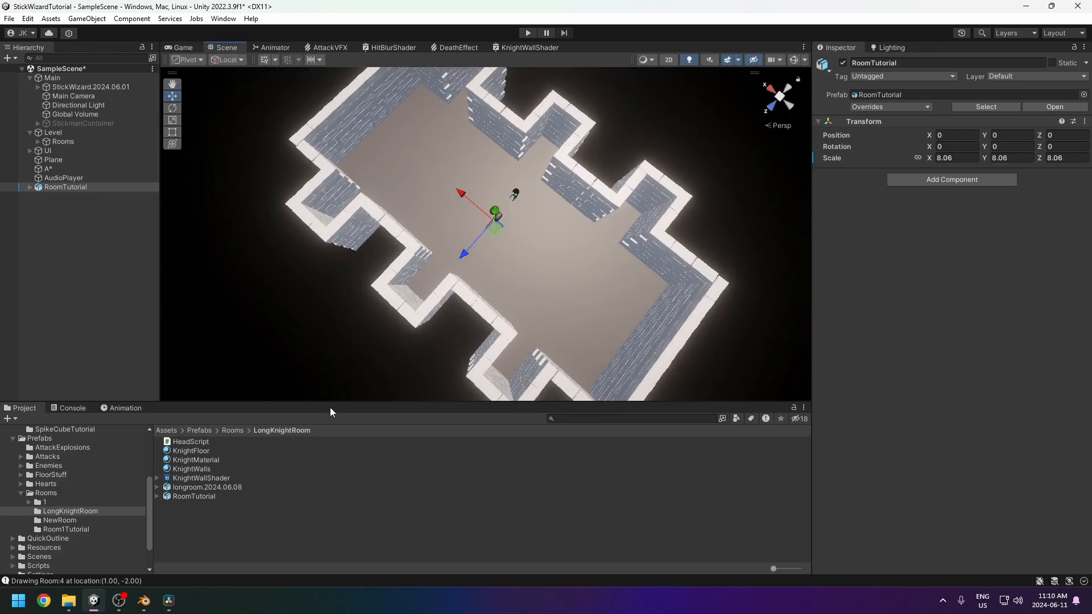
# Apply the KnightFloor material to the room's floor and try the KnightWalls material on its walls.
pyautogui.moveTo(190, 452); pyautogui.dragTo(578, 303)
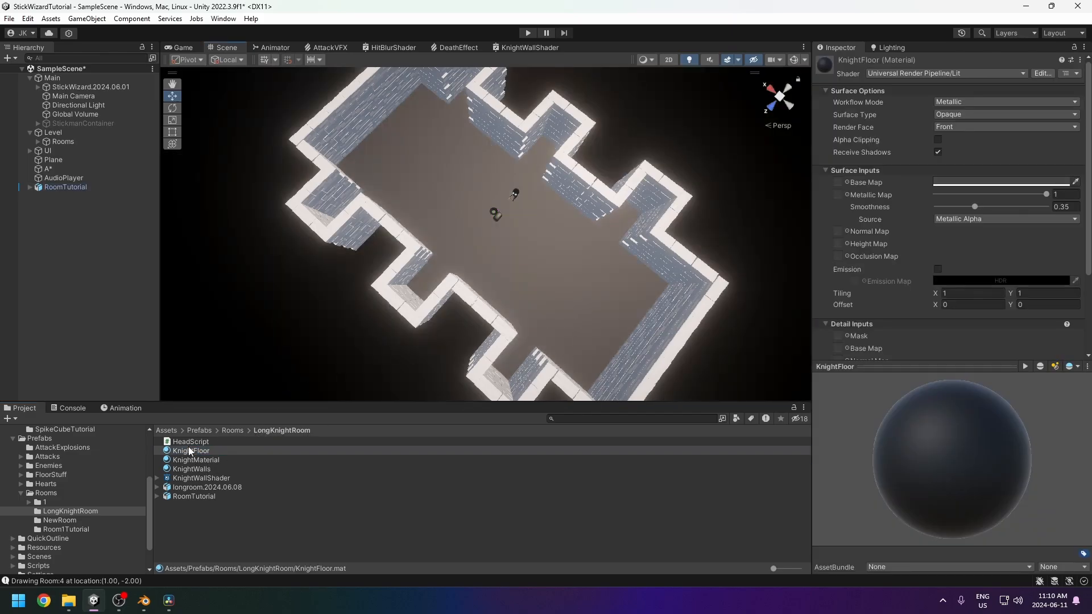
pyautogui.rightClick(232, 524)
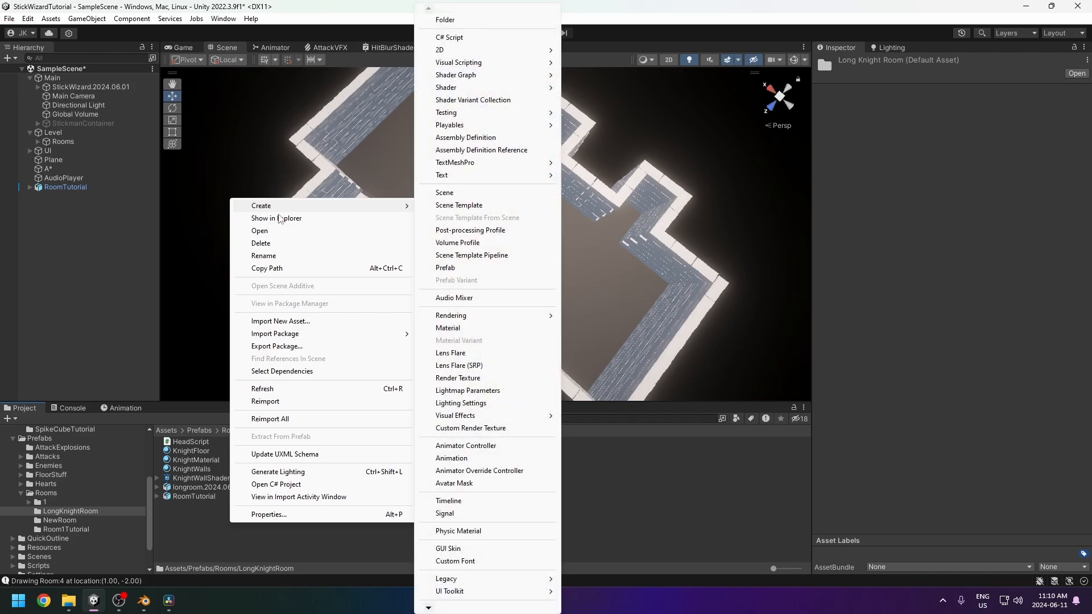
pyautogui.click(168, 554)
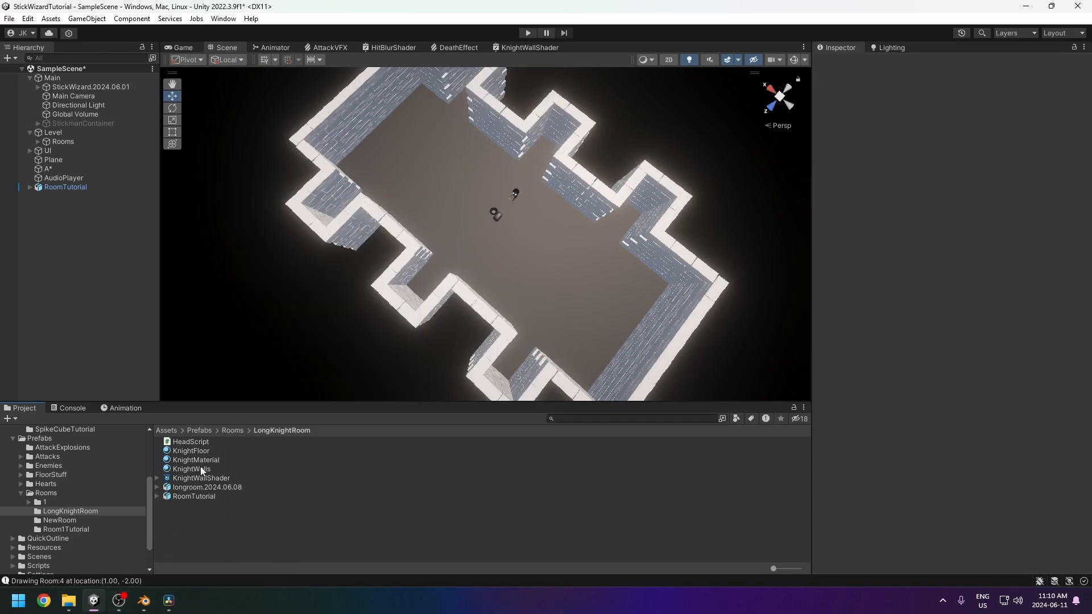
pyautogui.moveTo(200, 468); pyautogui.dragTo(489, 310)
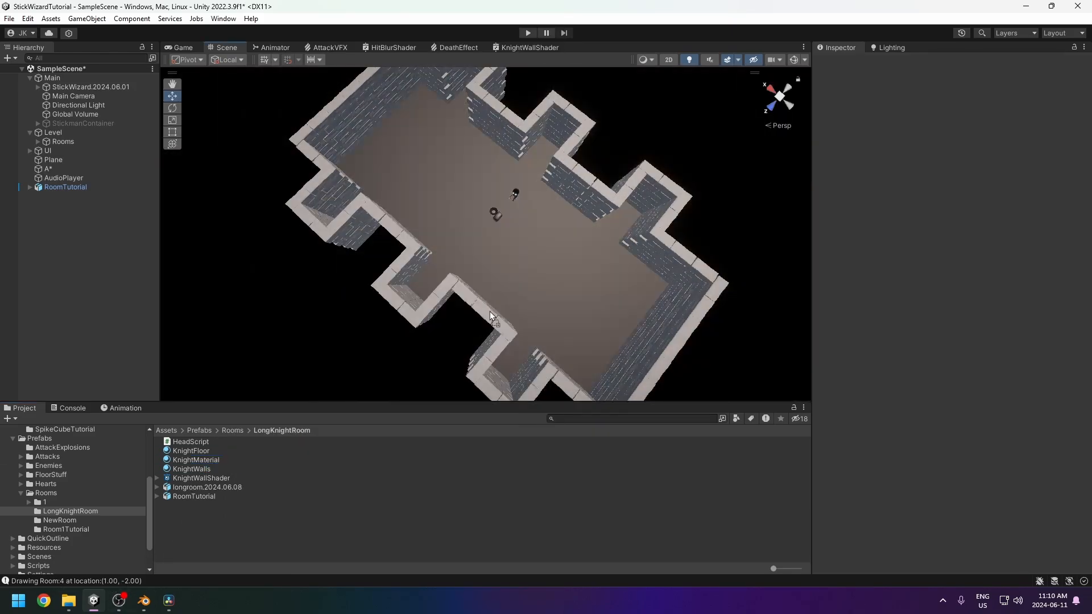
pyautogui.keyDown('alt'); pyautogui.moveTo(593, 327); pyautogui.dragTo(269, 356); pyautogui.keyUp('alt')
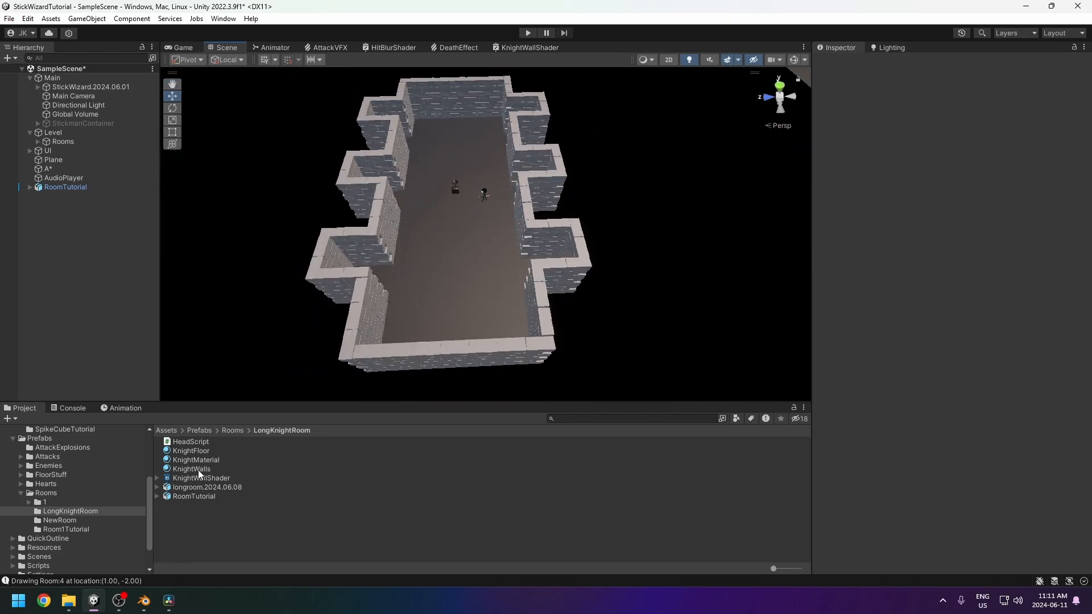
pyautogui.moveTo(198, 471); pyautogui.dragTo(517, 358)
# Create a new material named WallMaterialTutorial in the LongKnightRoom folder.
pyautogui.rightClick(208, 515)
pyautogui.moveTo(259, 202)
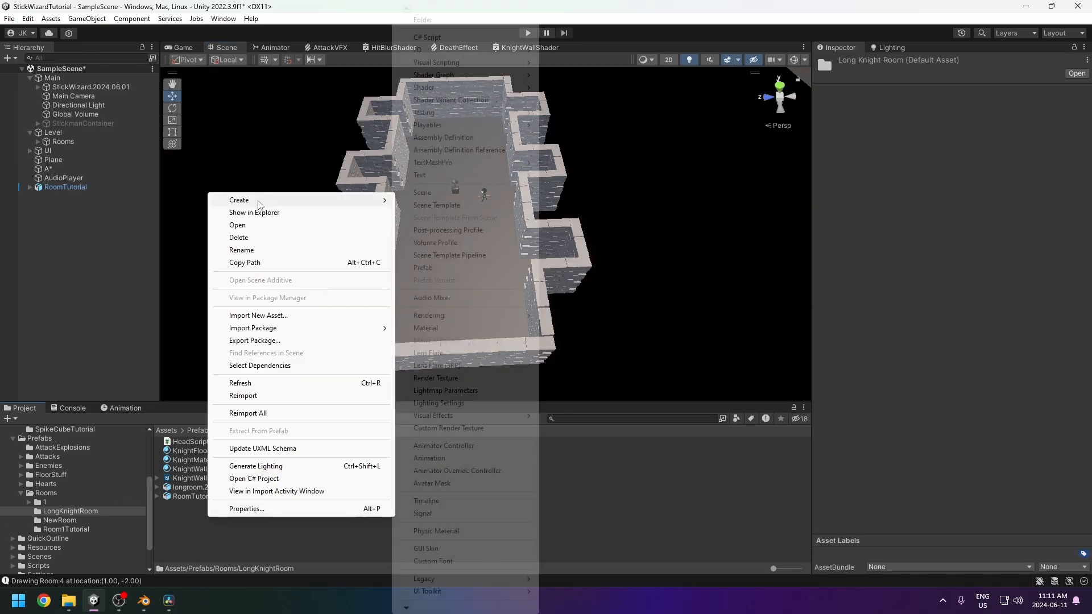
pyautogui.click(428, 329)
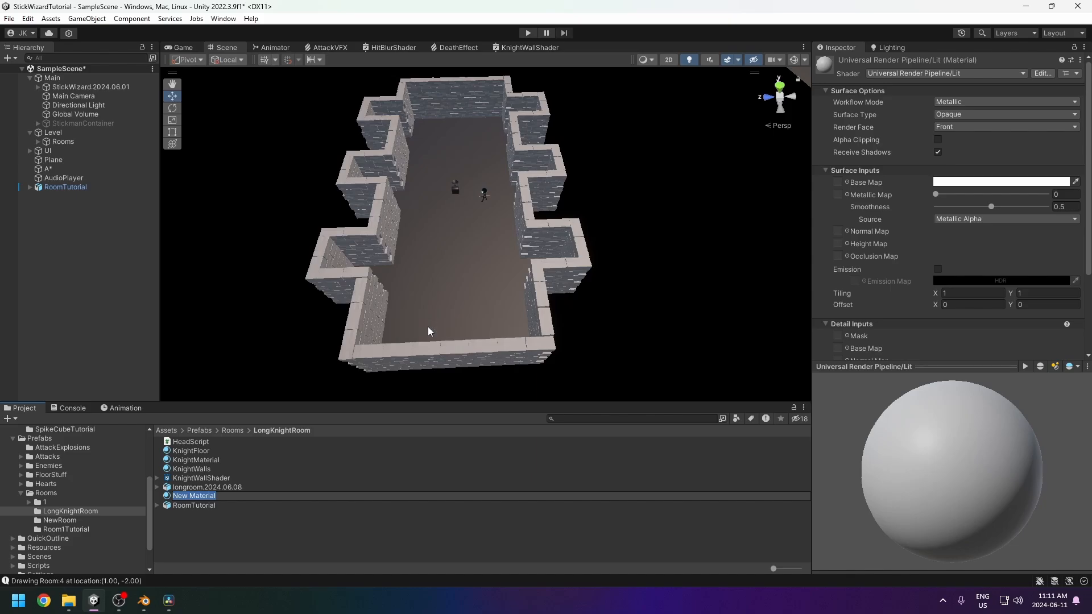
pyautogui.write('WallMaterialTutorial')
pyautogui.press('Return')
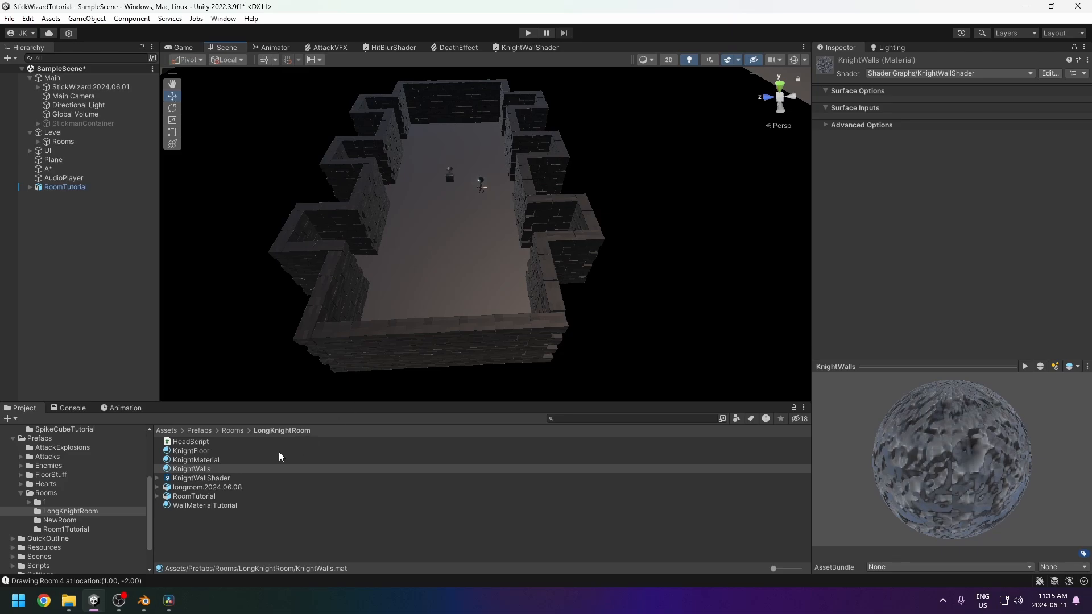
# Apply the KnightWalls material to the room's brick walls and check the brick texture up close.
pyautogui.moveTo(197, 470); pyautogui.dragTo(592, 347)
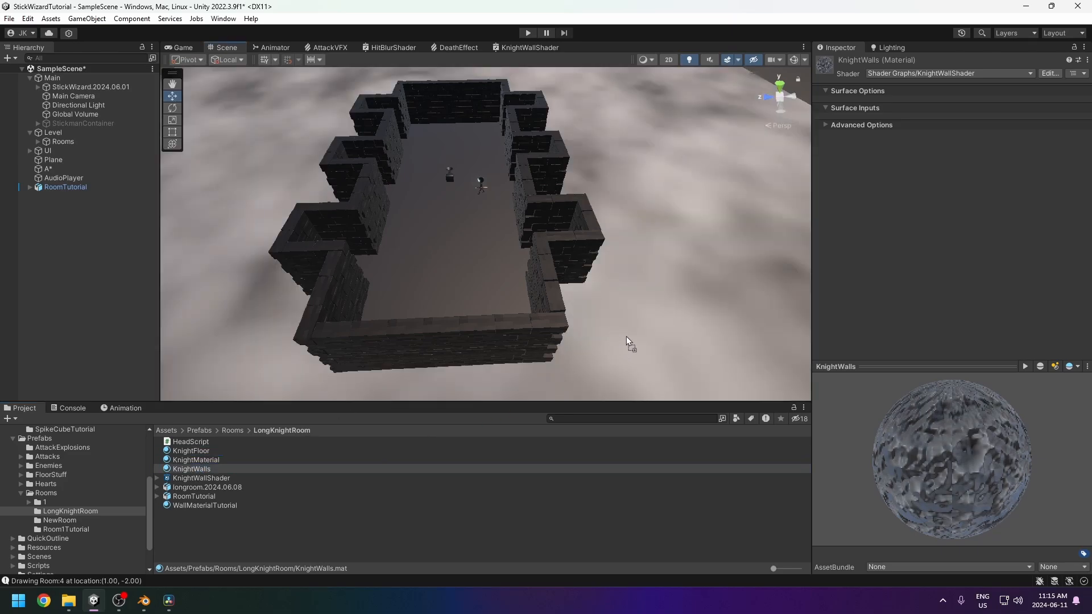
pyautogui.moveTo(627, 336); pyautogui.dragTo(515, 327)
pyautogui.moveTo(514, 327); pyautogui.dragTo(515, 319, button='middle')
pyautogui.scroll(3, 515, 319)
pyautogui.keyDown('alt'); pyautogui.moveTo(515, 318); pyautogui.dragTo(516, 264); pyautogui.keyUp('alt')
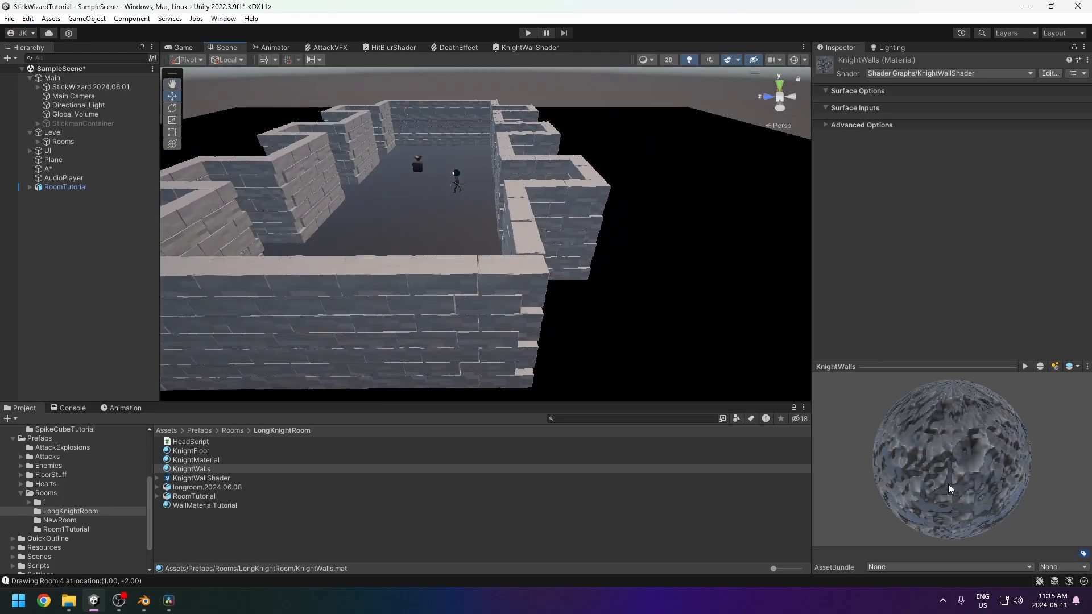
pyautogui.moveTo(592, 383); pyautogui.dragTo(546, 308, button='middle')
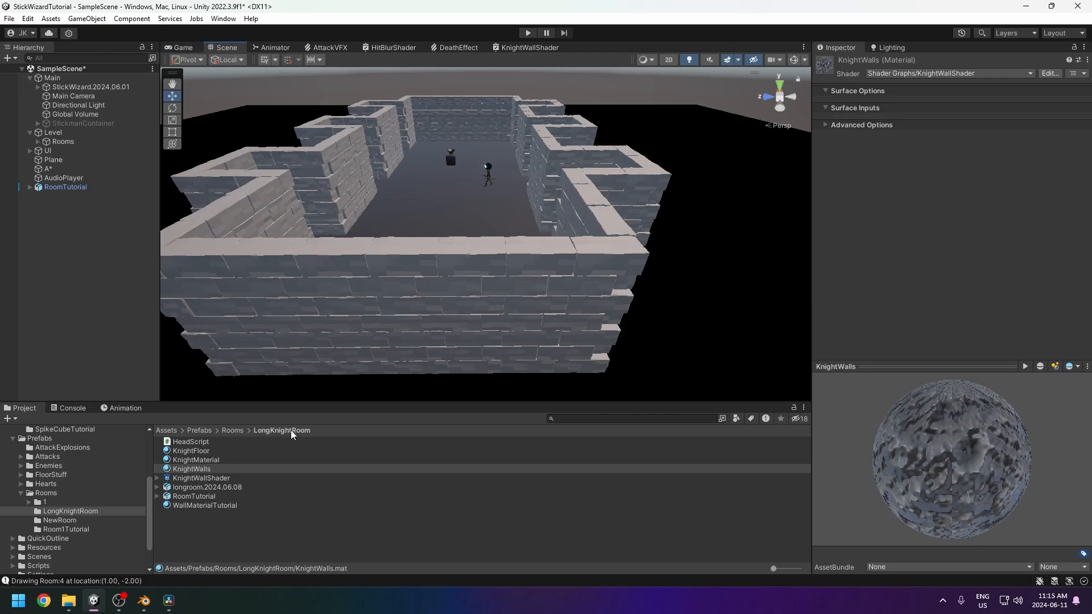
# Switch to Blender and open the Room's mesh in Edit Mode in the UV Editing workspace.
pyautogui.click(142, 602)
pyautogui.click(500, 349)
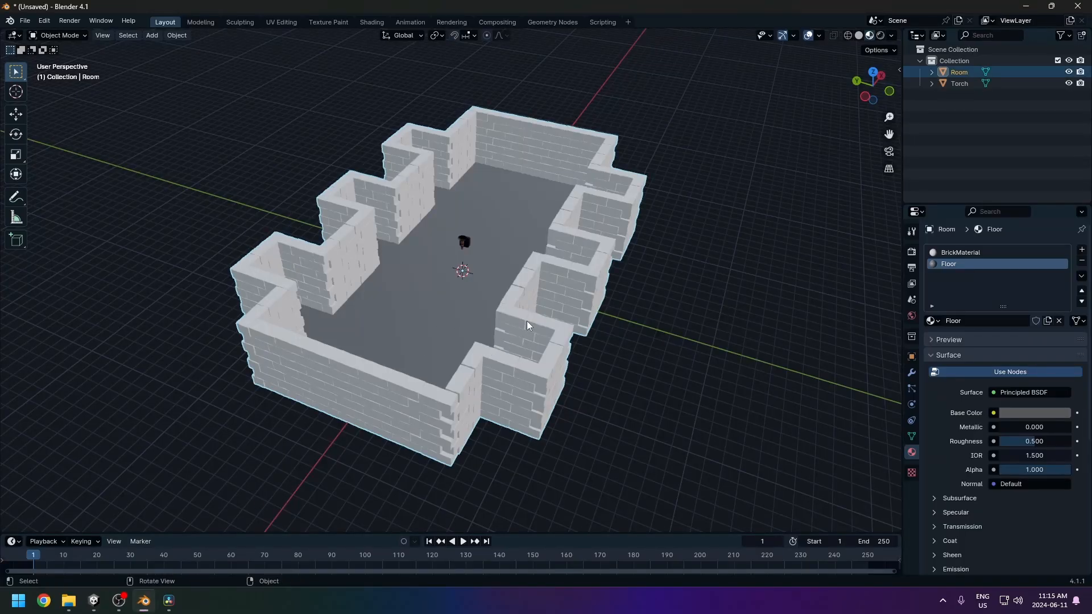
pyautogui.press('Tab')
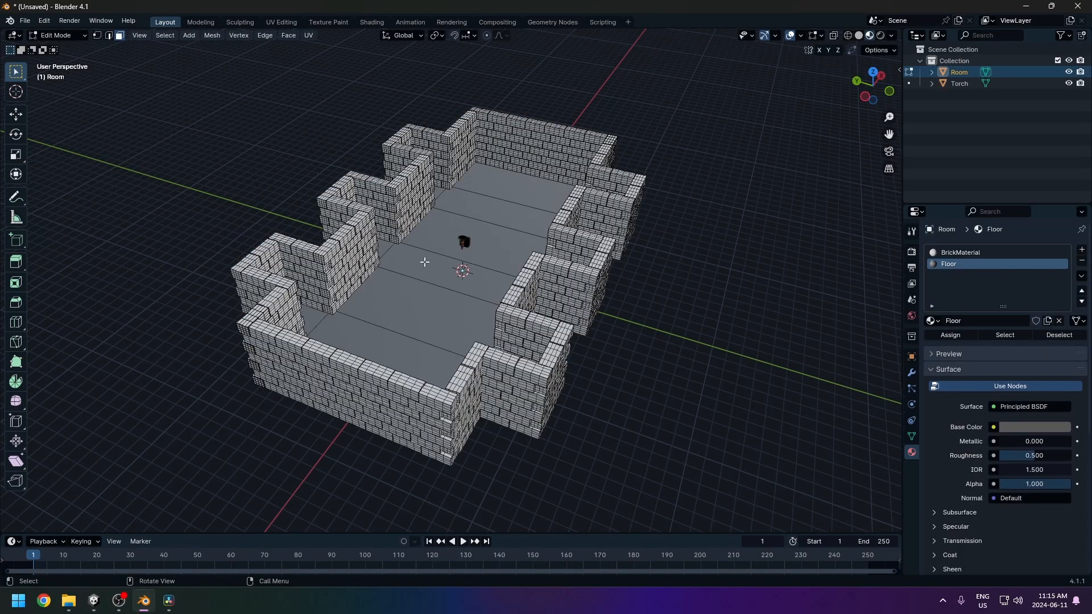
pyautogui.click(281, 22)
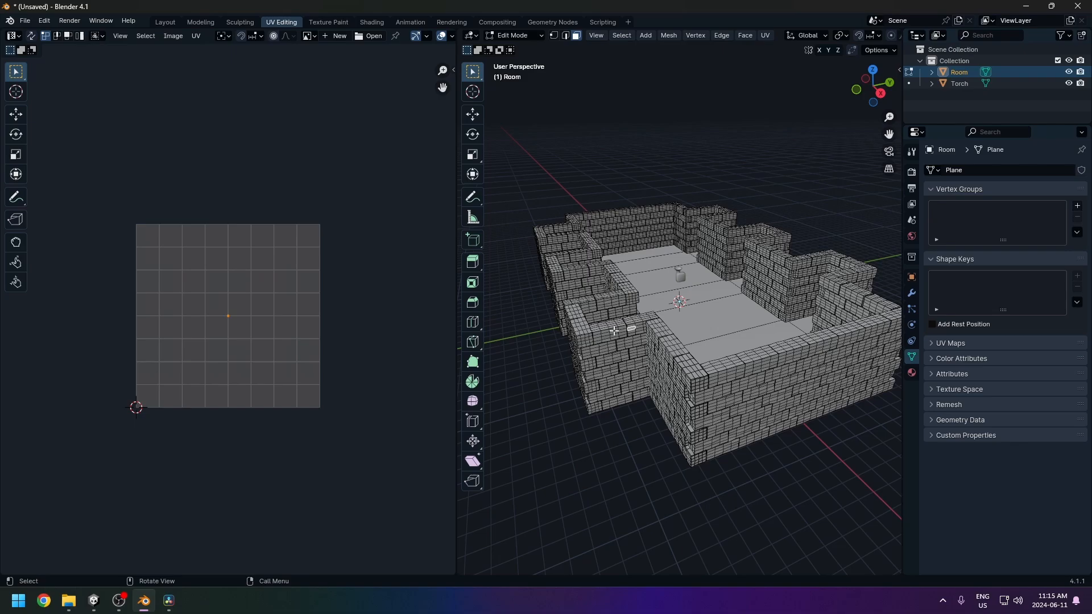
# Select one linked brick on the room's wall and unwrap it with Smart UV Project.
pyautogui.press('l')
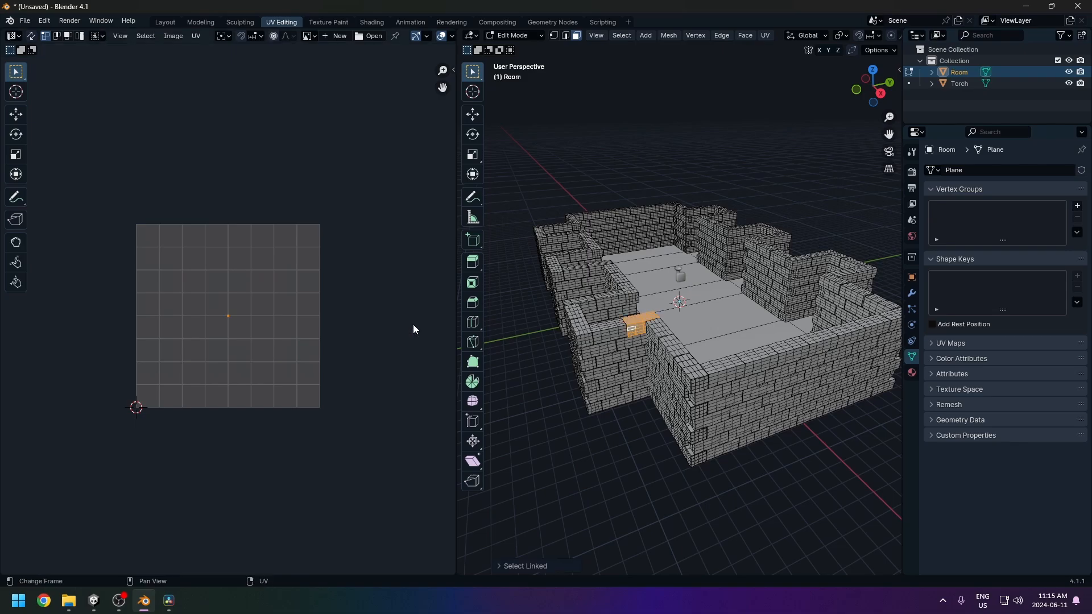
pyautogui.scroll(4, 210, 371)
pyautogui.scroll(-3, 212, 350)
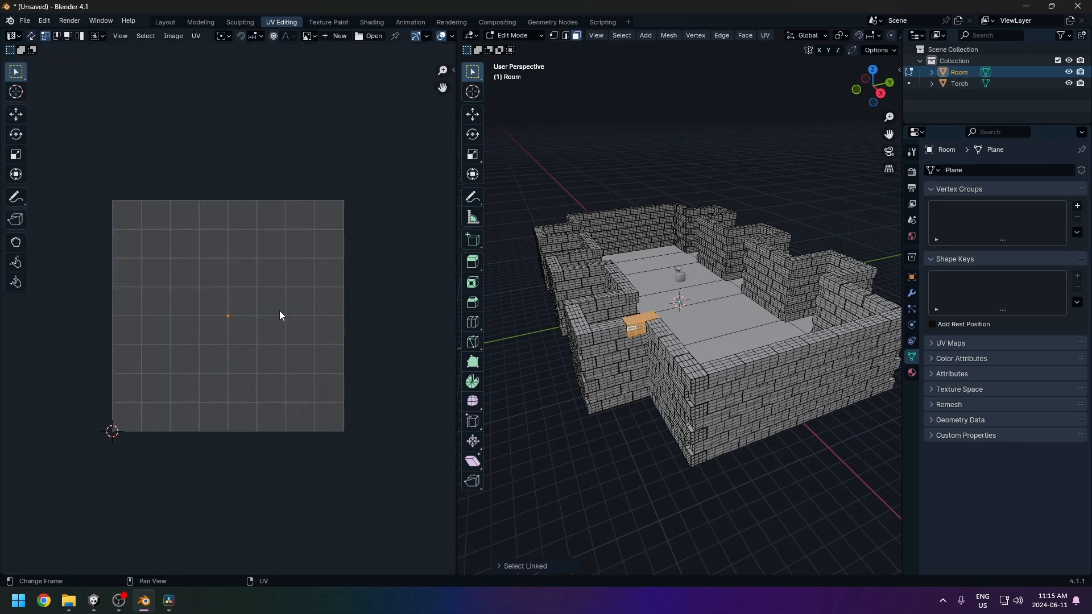
pyautogui.moveTo(633, 309); pyautogui.dragTo(633, 313, button='middle')
pyautogui.press('u')
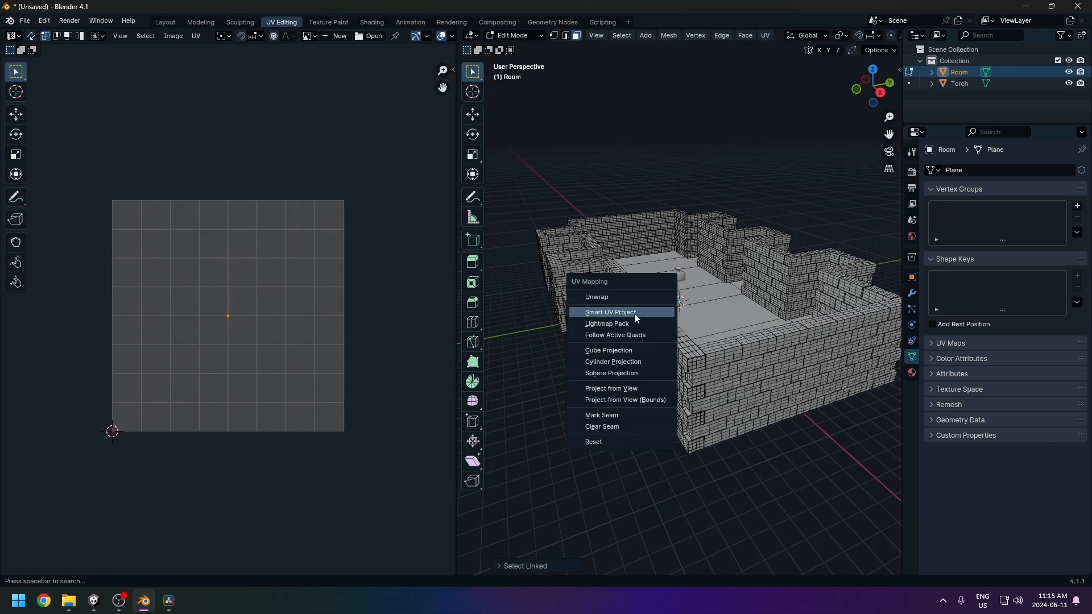
pyautogui.click(630, 312)
pyautogui.click(603, 413)
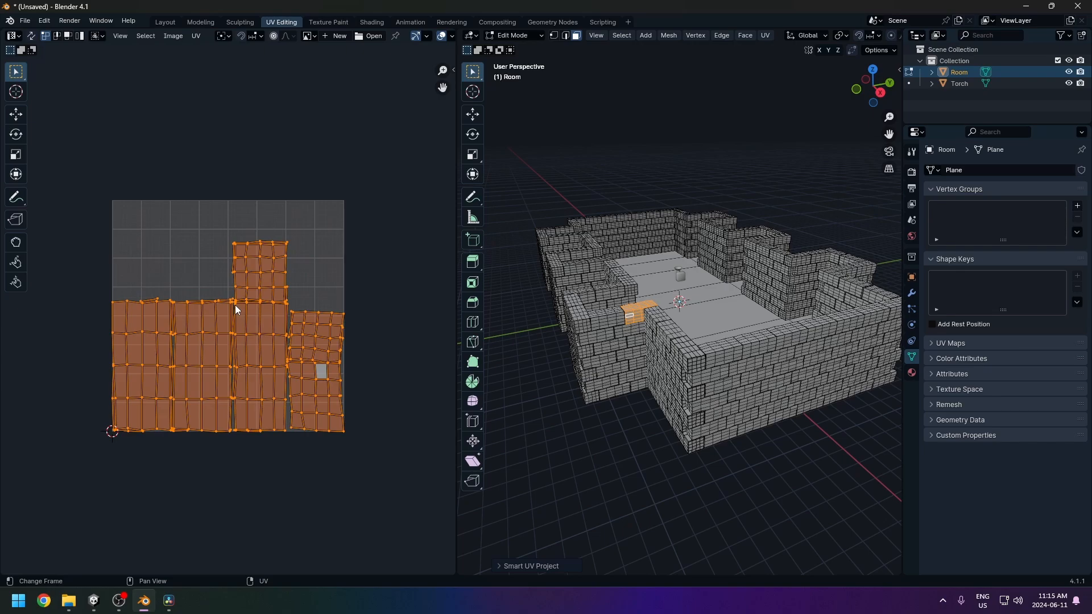
# Examine how the brick's UV islands fill the UV square by selecting different parts of the layout.
pyautogui.click(356, 263)
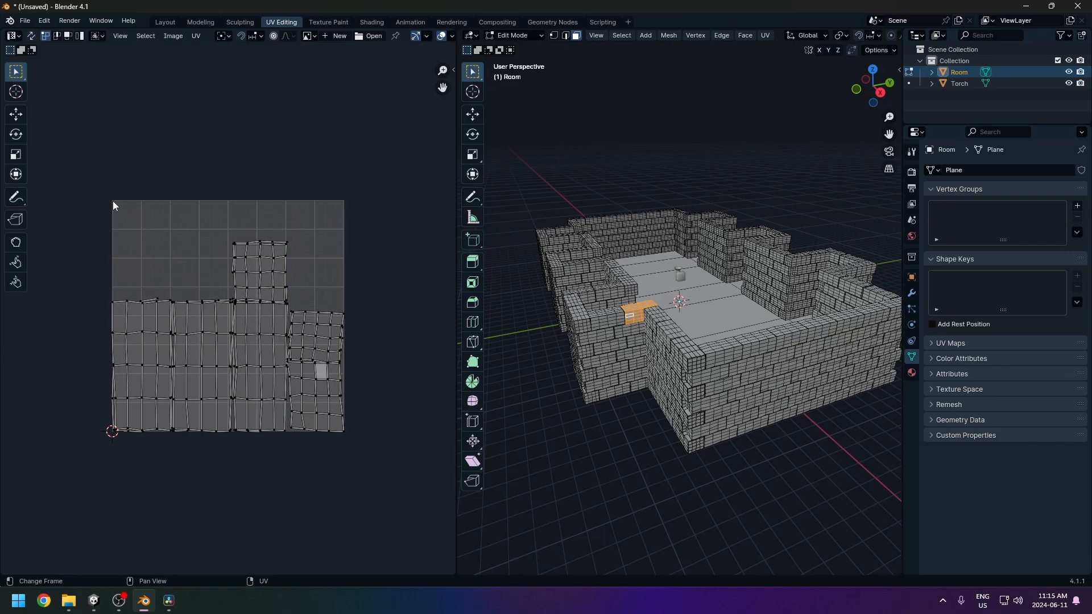
pyautogui.moveTo(113, 200); pyautogui.dragTo(343, 431)
pyautogui.moveTo(172, 296); pyautogui.dragTo(88, 436)
pyautogui.moveTo(230, 293); pyautogui.dragTo(121, 438)
pyautogui.moveTo(298, 230); pyautogui.dragTo(196, 310)
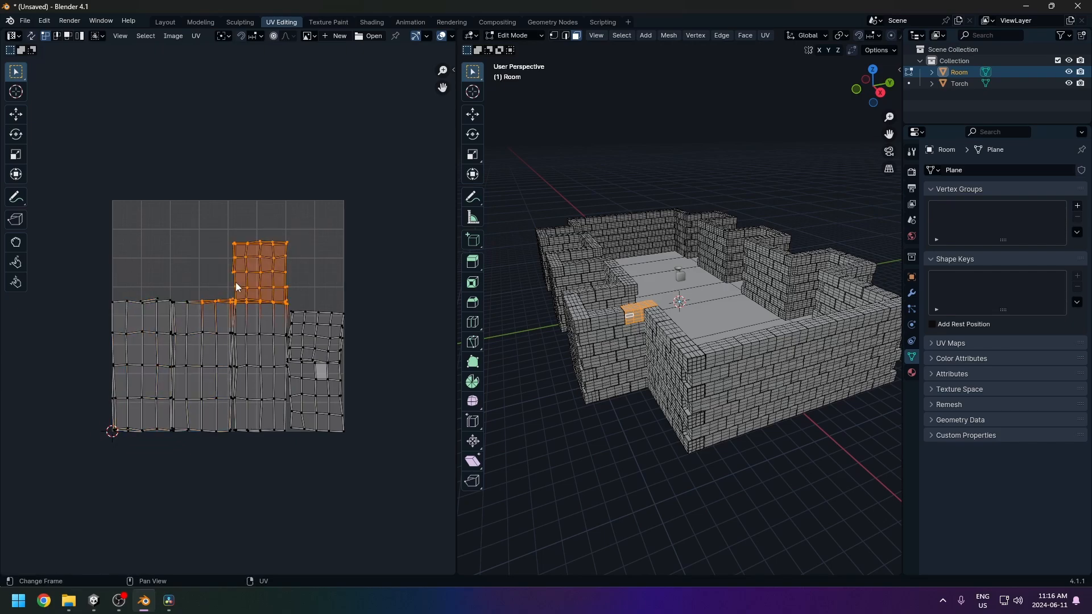
pyautogui.moveTo(359, 288); pyautogui.dragTo(183, 462)
pyautogui.click(387, 329)
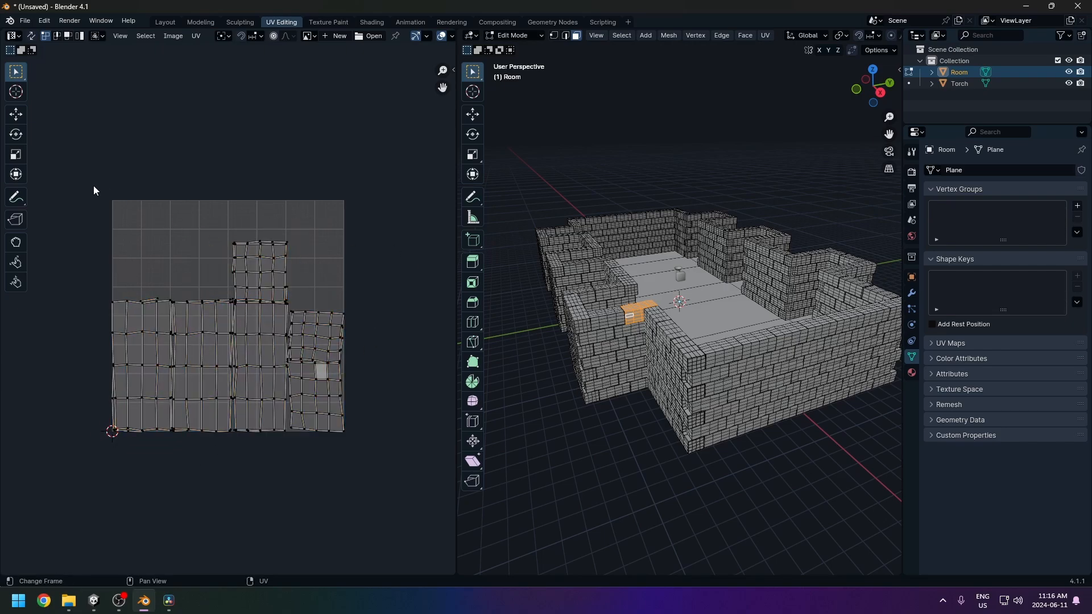
pyautogui.moveTo(93, 186); pyautogui.dragTo(344, 433)
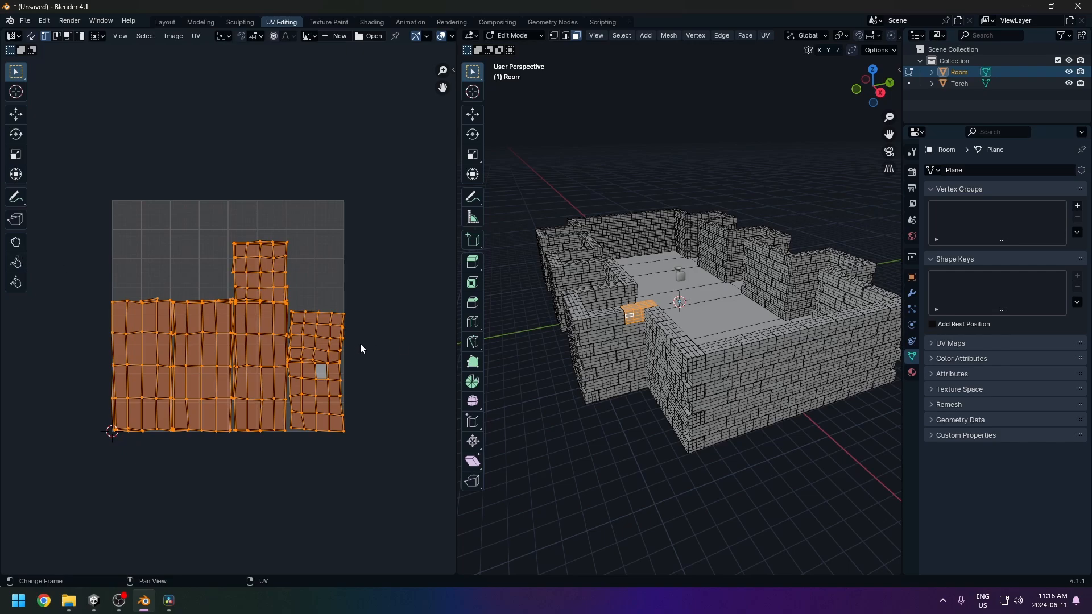
pyautogui.moveTo(302, 252); pyautogui.dragTo(232, 294)
pyautogui.moveTo(359, 296); pyautogui.dragTo(290, 358)
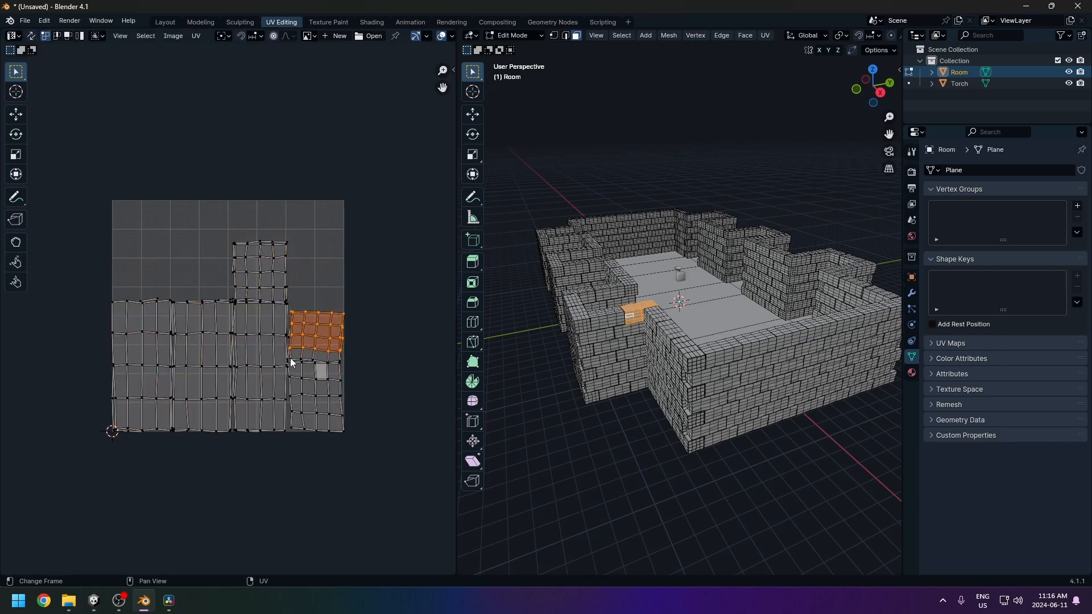
pyautogui.moveTo(94, 308); pyautogui.dragTo(272, 432)
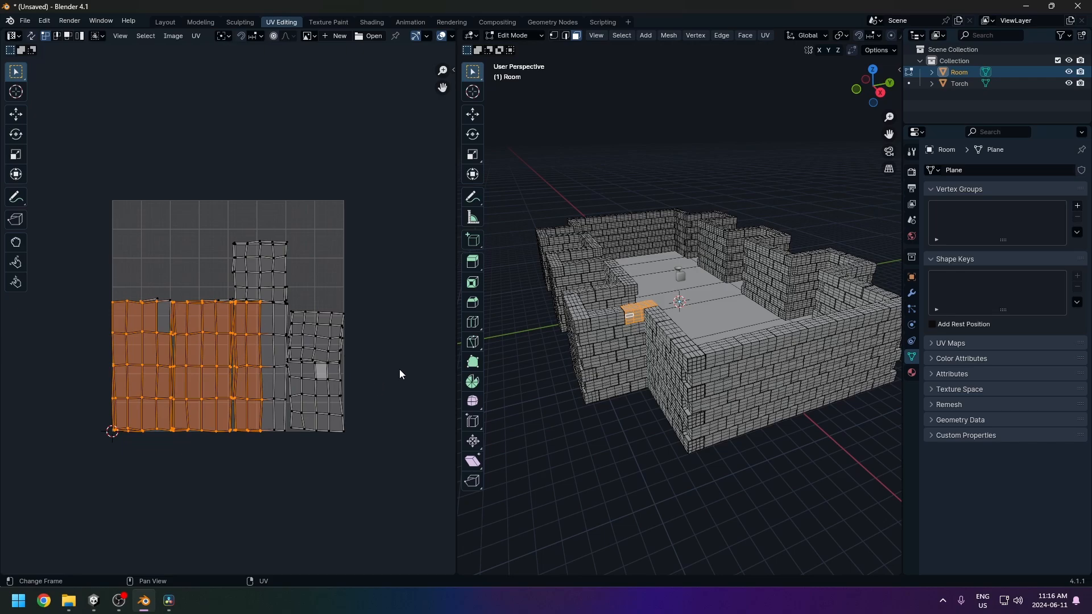
pyautogui.click(344, 417)
# Select the entire room mesh and unwrap it with Smart UV Project at a 66° angle limit, checking the resulting layout.
pyautogui.moveTo(692, 389); pyautogui.dragTo(698, 387, button='middle')
pyautogui.press('a')
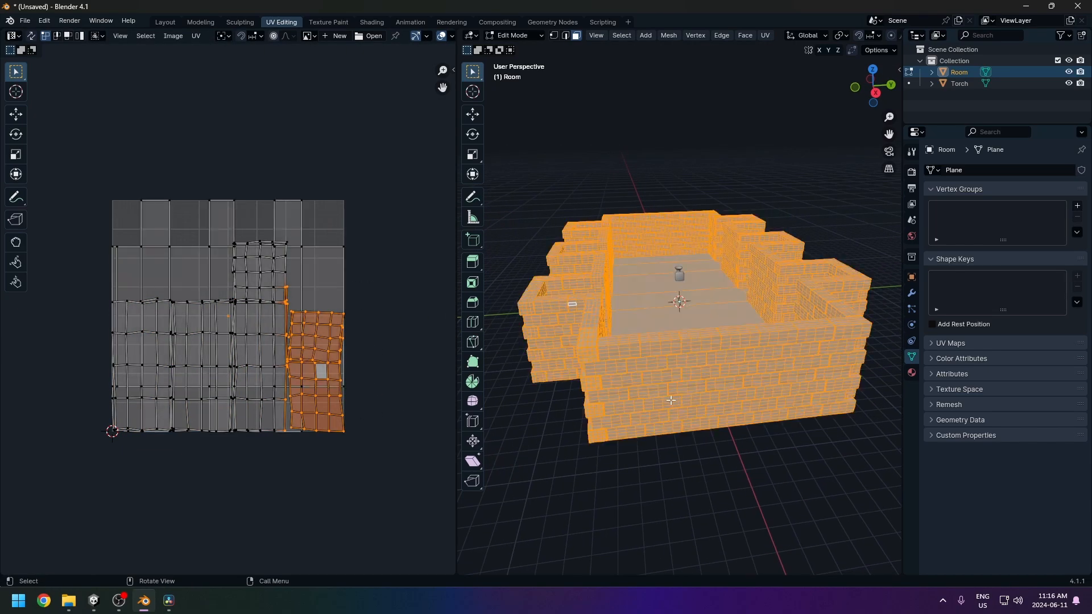
pyautogui.press('u')
pyautogui.click(624, 396)
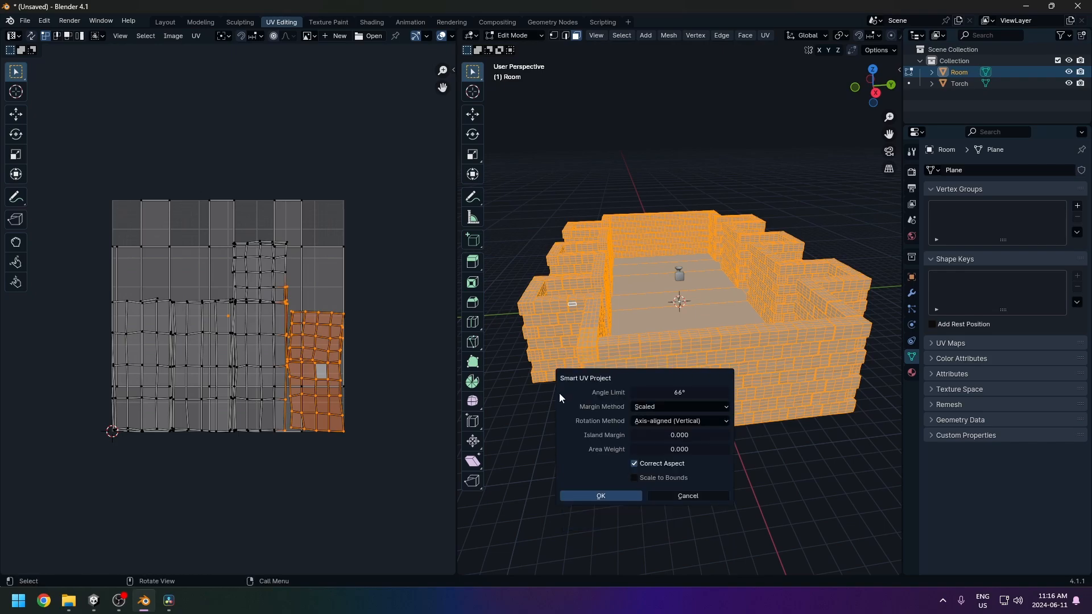
pyautogui.click(603, 496)
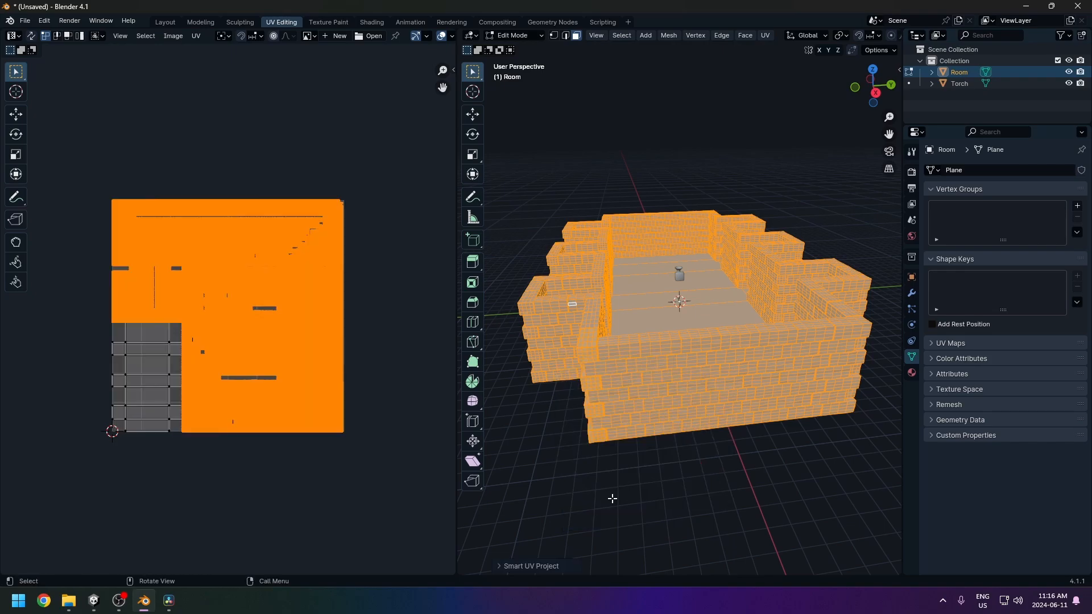
pyautogui.click(376, 253)
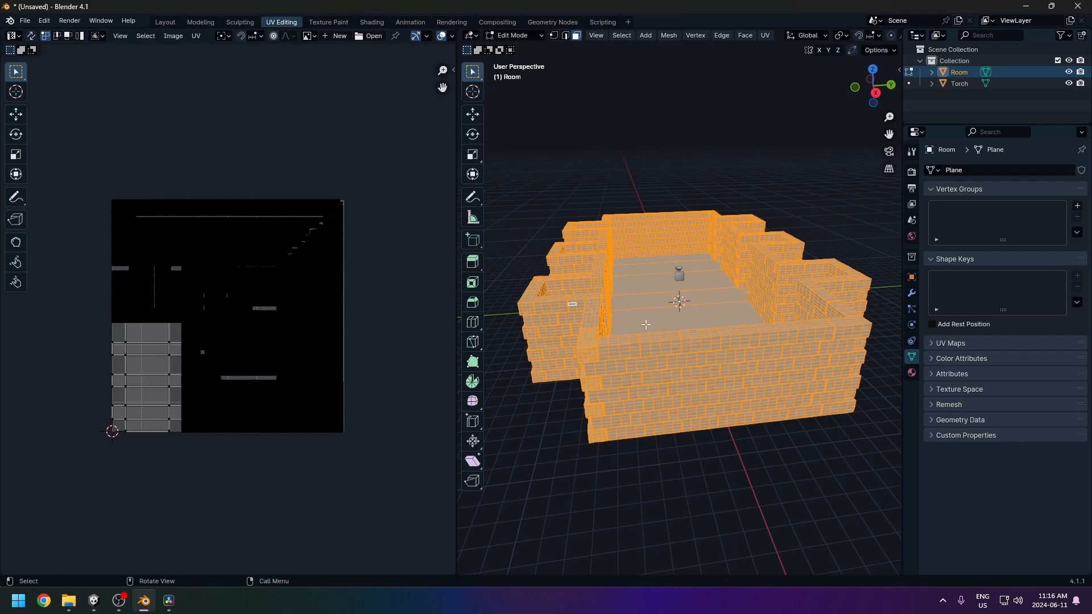
pyautogui.moveTo(689, 331); pyautogui.dragTo(758, 270, button='middle')
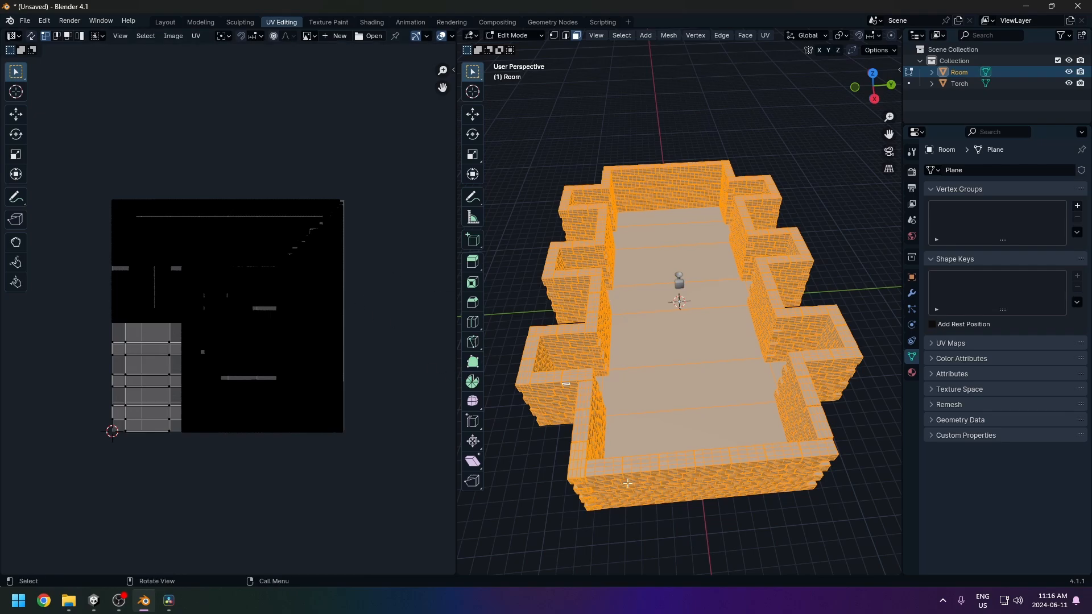
pyautogui.hotkey('alt', 'a')
pyautogui.moveTo(663, 461); pyautogui.dragTo(651, 387, button='middle')
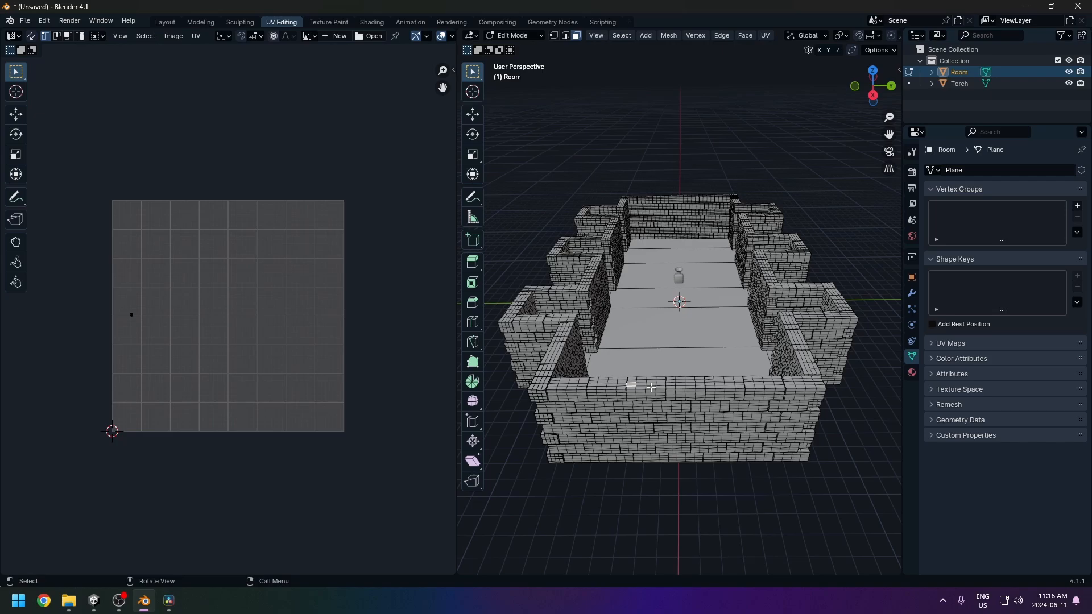
pyautogui.press('a')
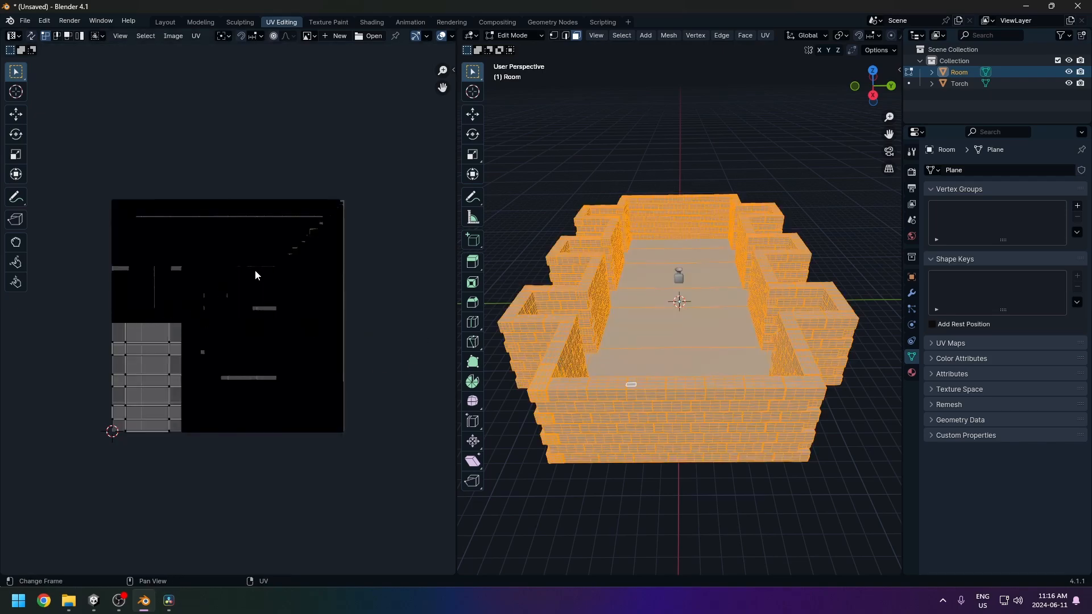
# Switch to Unity, apply the WallMaterialTutorial material to the room's brick walls, and check its surface settings.
pyautogui.click(93, 602)
pyautogui.moveTo(412, 265); pyautogui.dragTo(423, 286, button='middle')
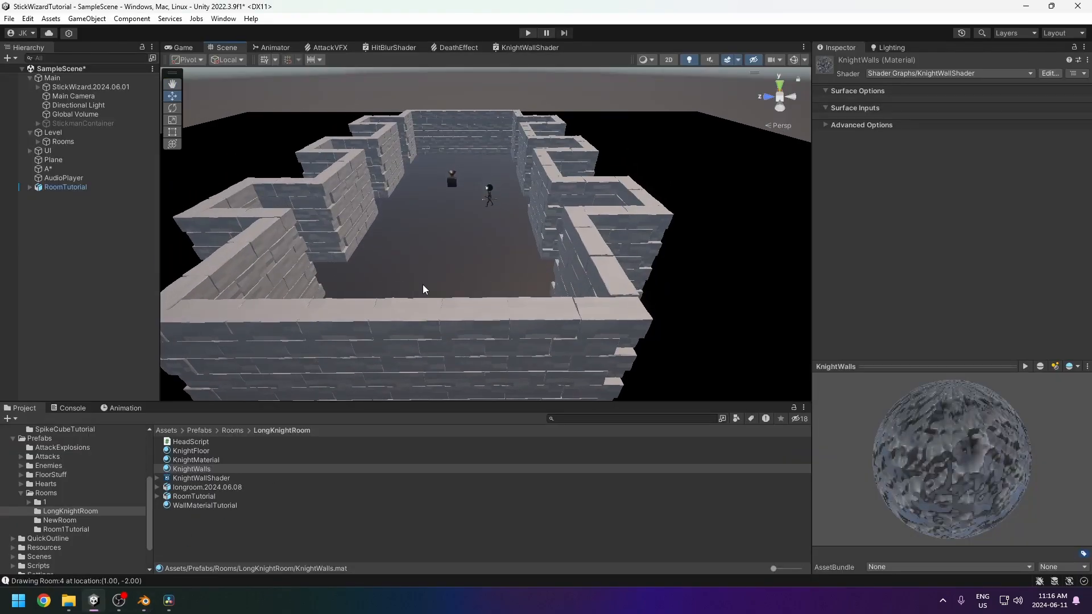
pyautogui.scroll(-3, 423, 284)
pyautogui.moveTo(366, 287); pyautogui.dragTo(393, 247, button='middle')
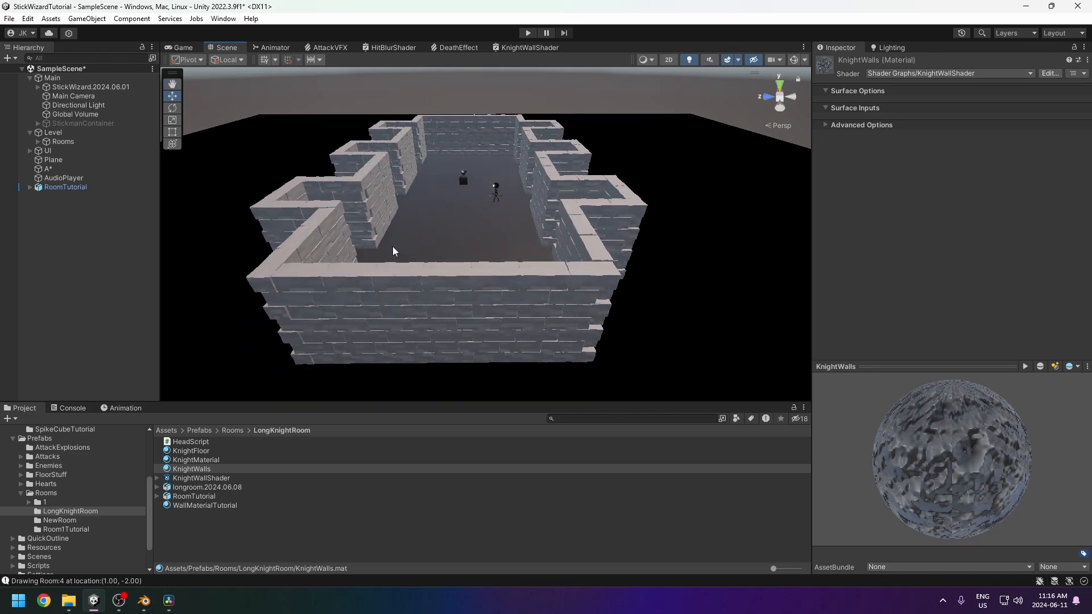
pyautogui.keyDown('alt'); pyautogui.moveTo(559, 178); pyautogui.dragTo(554, 232); pyautogui.keyUp('alt')
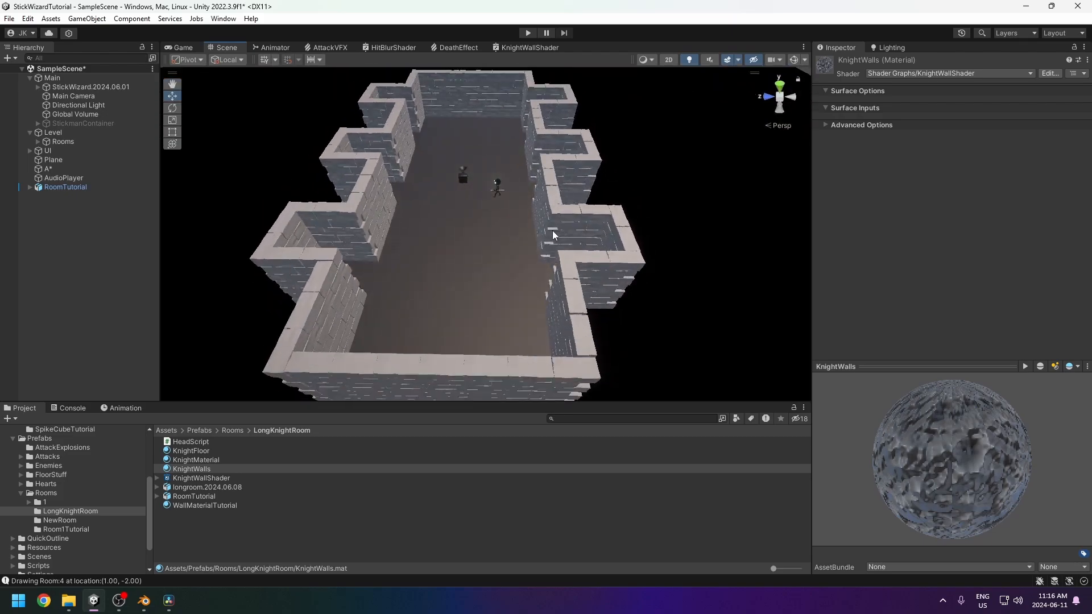
pyautogui.moveTo(553, 232); pyautogui.dragTo(545, 196, button='middle')
pyautogui.moveTo(208, 505); pyautogui.dragTo(512, 369)
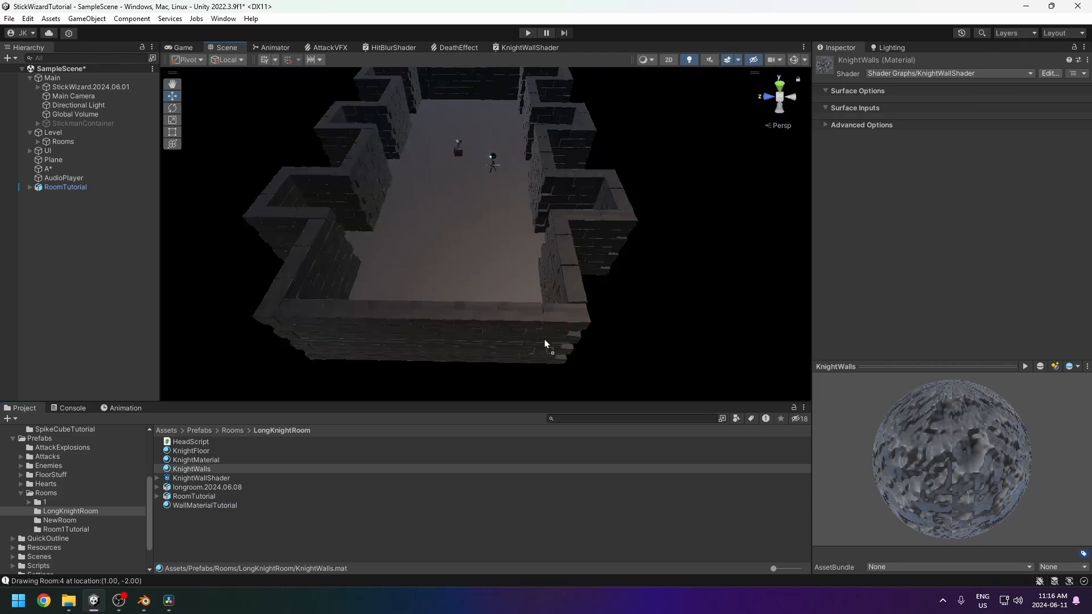
pyautogui.click(193, 505)
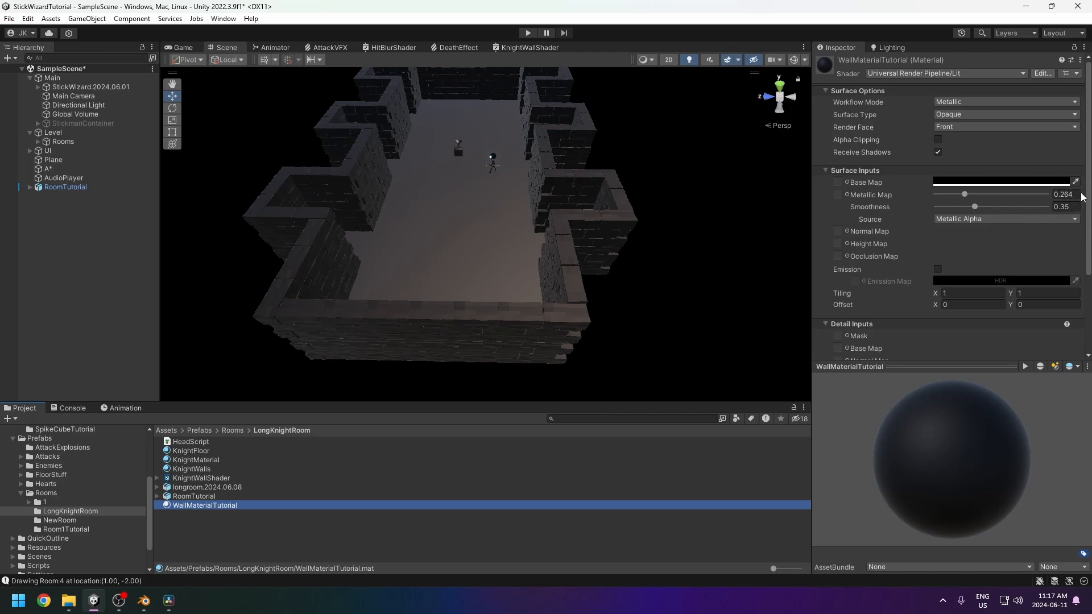
pyautogui.keyDown('alt'); pyautogui.moveTo(529, 232); pyautogui.dragTo(545, 260); pyautogui.keyUp('alt')
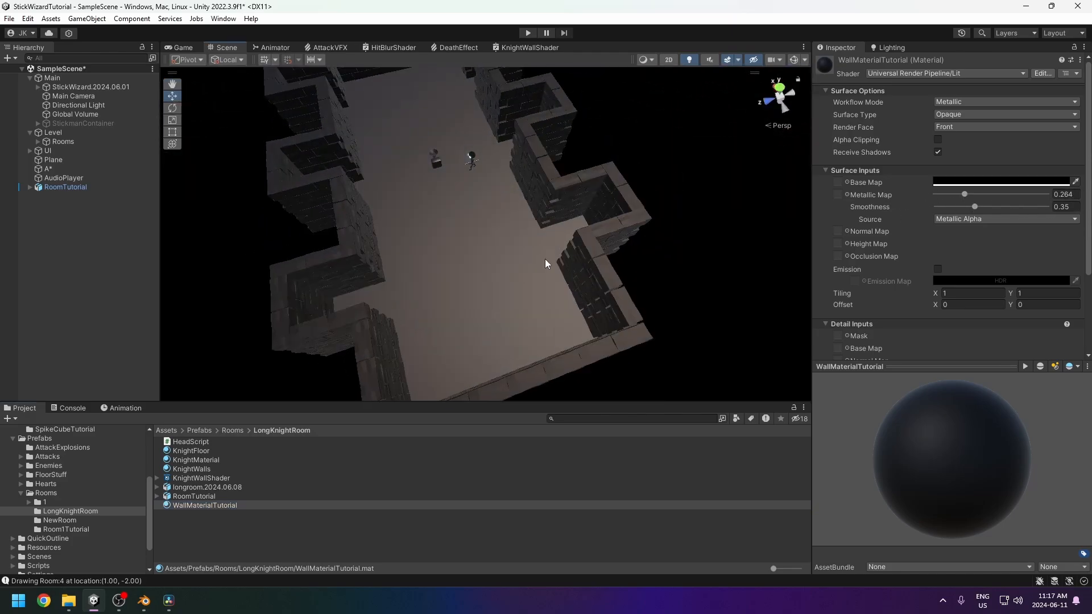
pyautogui.click(546, 260)
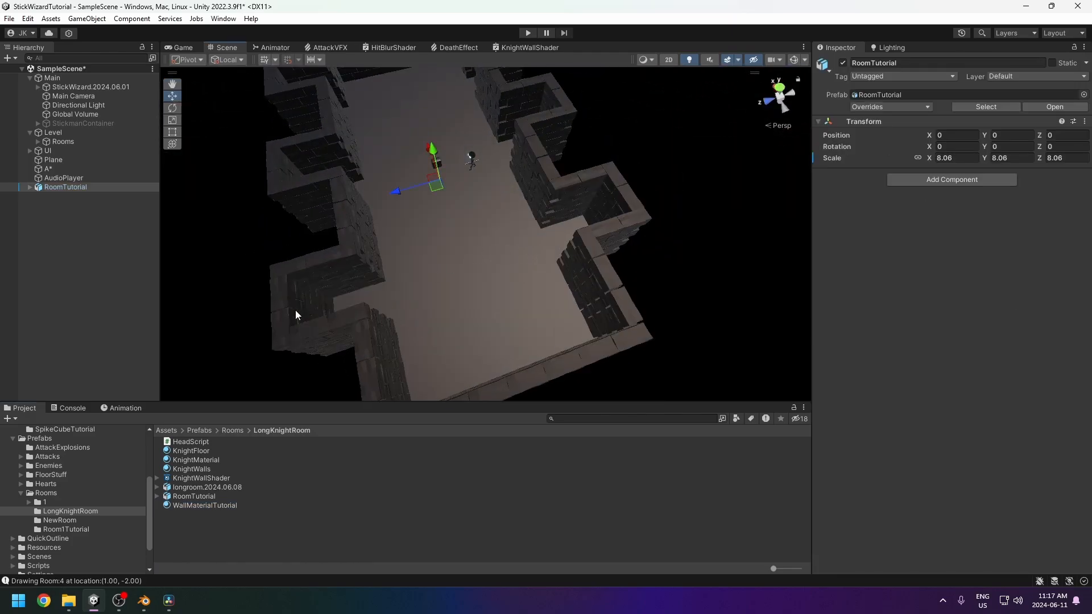
# Create a new material named FloorTutorial in the LongKnightRoom folder and apply it to the room's floor.
pyautogui.click(204, 451)
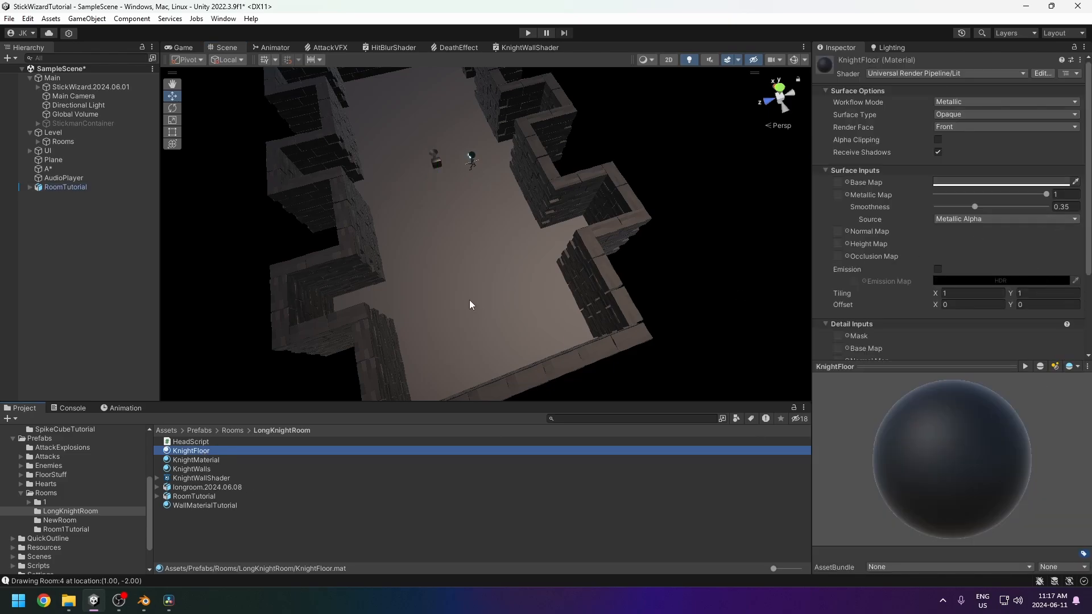
pyautogui.scroll(2, 407, 318)
pyautogui.rightClick(205, 535)
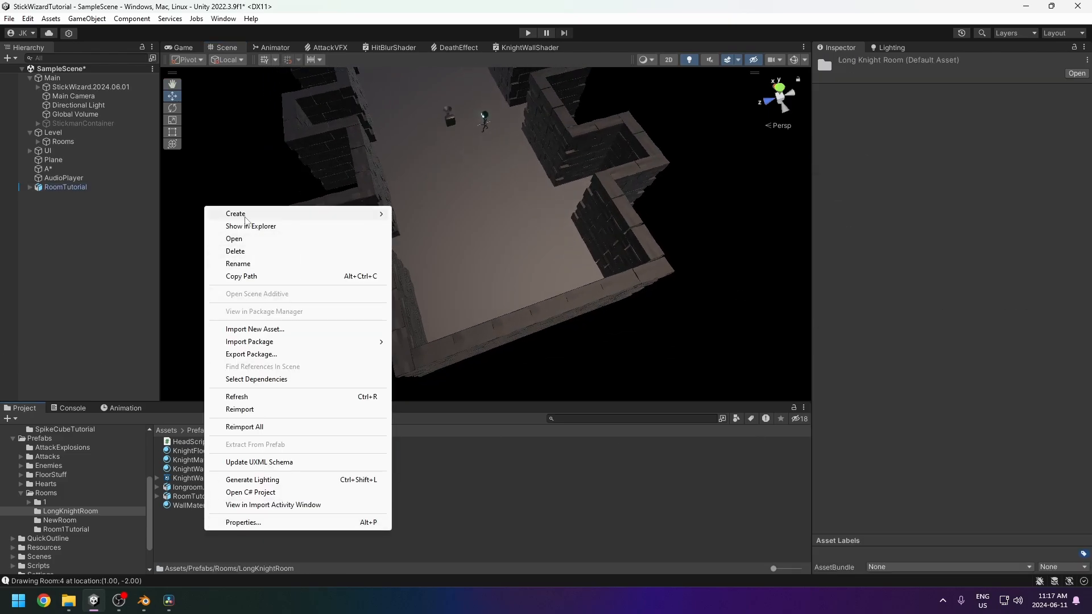
pyautogui.moveTo(245, 220)
pyautogui.click(424, 328)
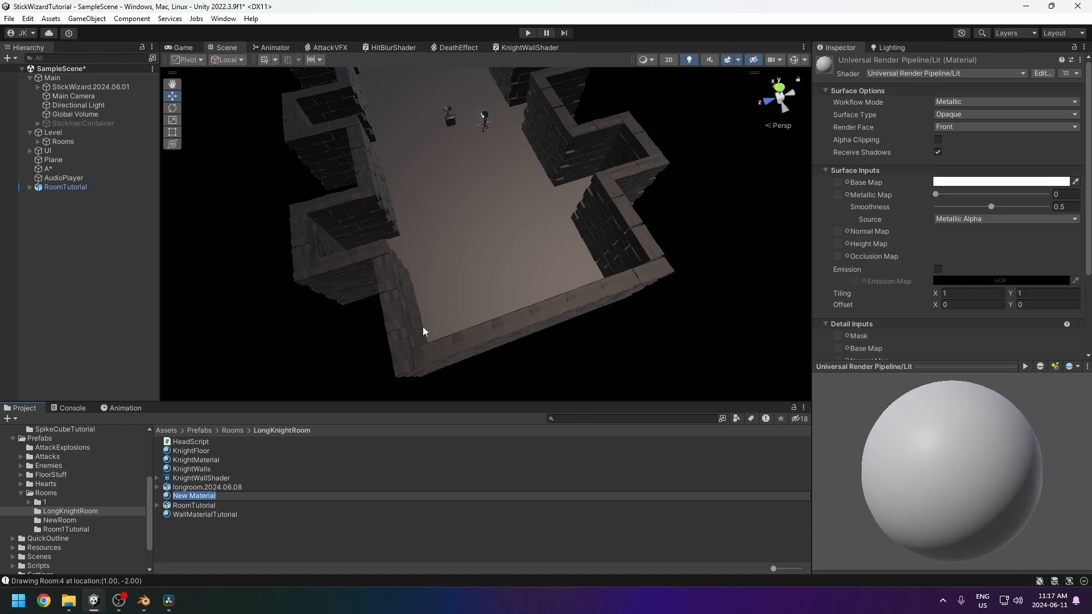
pyautogui.write('FloorTutorial')
pyautogui.press('Return')
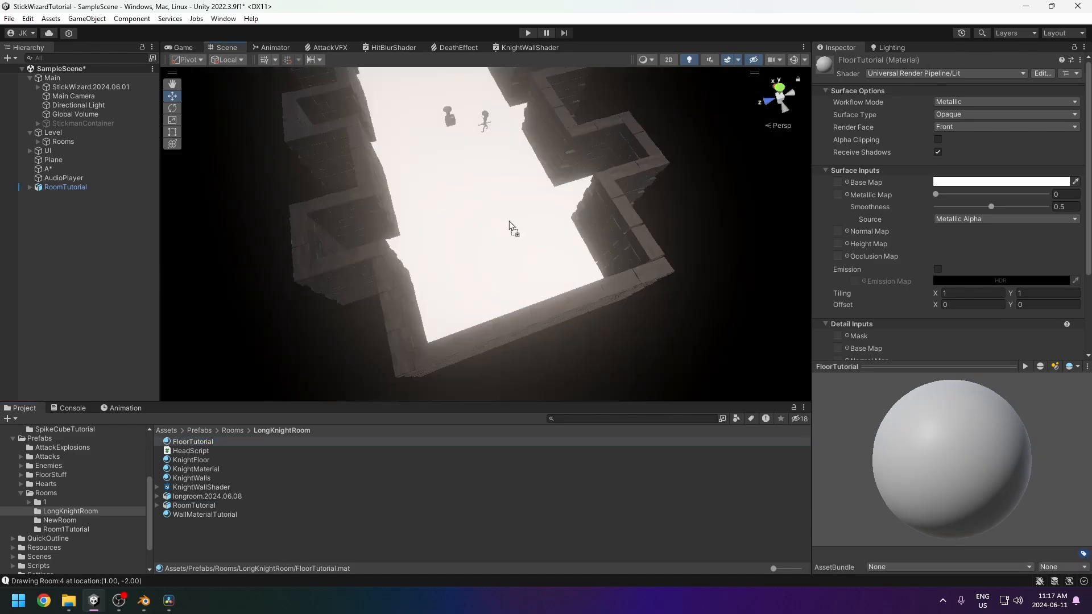
# Set the FloorTutorial material's base map color to black (000000).
pyautogui.click(982, 183)
pyautogui.click(991, 290)
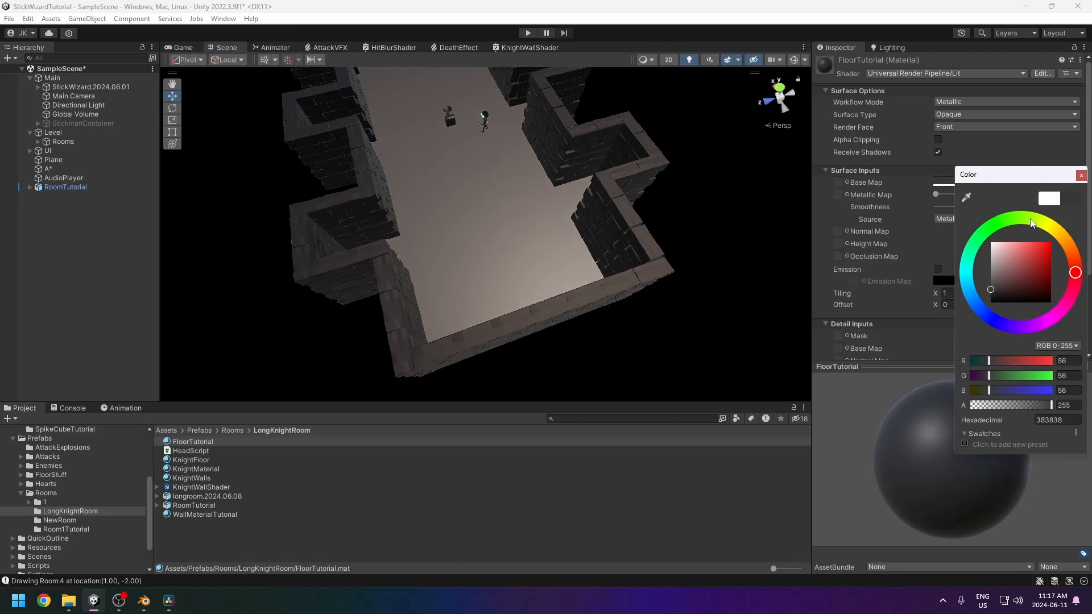
pyautogui.moveTo(992, 292); pyautogui.dragTo(990, 302)
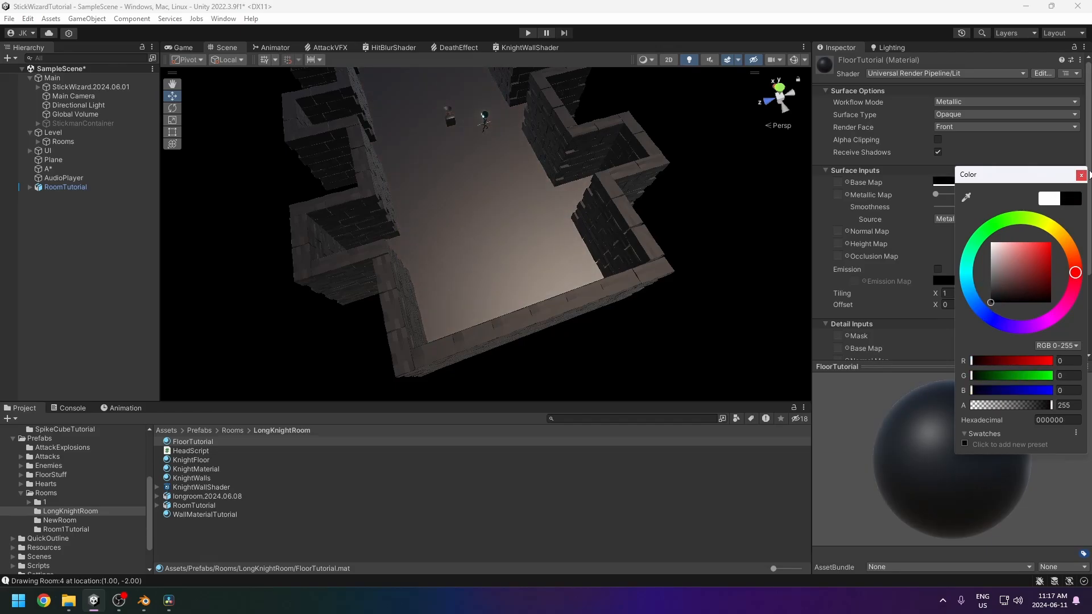
pyautogui.click(1082, 175)
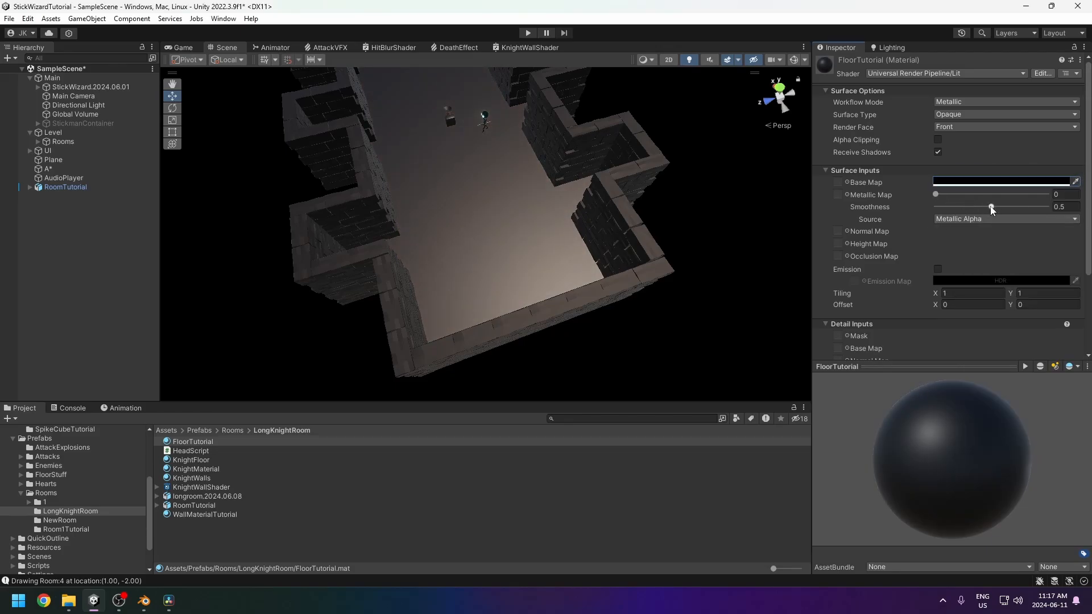
# Lower the FloorTutorial material's smoothness to 0.226, checking the floor's reflection from several angles.
pyautogui.moveTo(993, 210); pyautogui.dragTo(966, 208)
pyautogui.keyDown('alt'); pyautogui.moveTo(543, 267); pyautogui.dragTo(524, 290); pyautogui.keyUp('alt')
pyautogui.scroll(-4, 523, 284)
pyautogui.moveTo(524, 244); pyautogui.dragTo(522, 341, button='middle')
pyautogui.keyDown('alt'); pyautogui.moveTo(521, 341); pyautogui.dragTo(524, 256); pyautogui.keyUp('alt')
pyautogui.moveTo(524, 256); pyautogui.dragTo(596, 266, button='middle')
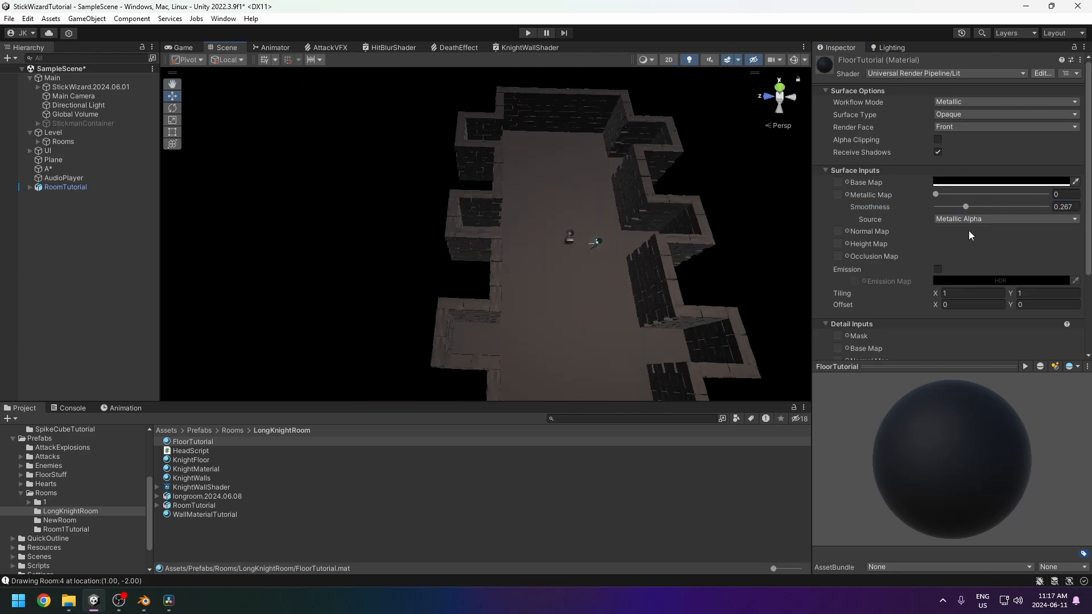
pyautogui.moveTo(966, 208)
pyautogui.mouseDown()
pyautogui.moveTo(921, 210)
pyautogui.moveTo(961, 214)
pyautogui.mouseUp()
pyautogui.keyDown('alt'); pyautogui.moveTo(711, 296); pyautogui.dragTo(647, 244); pyautogui.keyUp('alt')
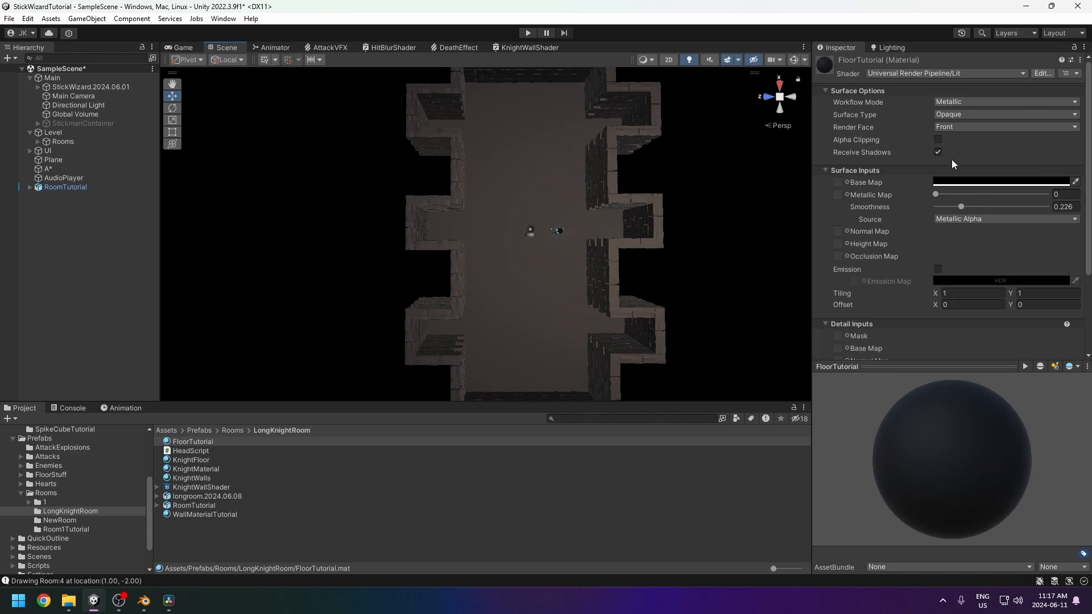
# Try Receive Shadows off on the FloorTutorial material, restore it, and save the scene.
pyautogui.click(937, 152)
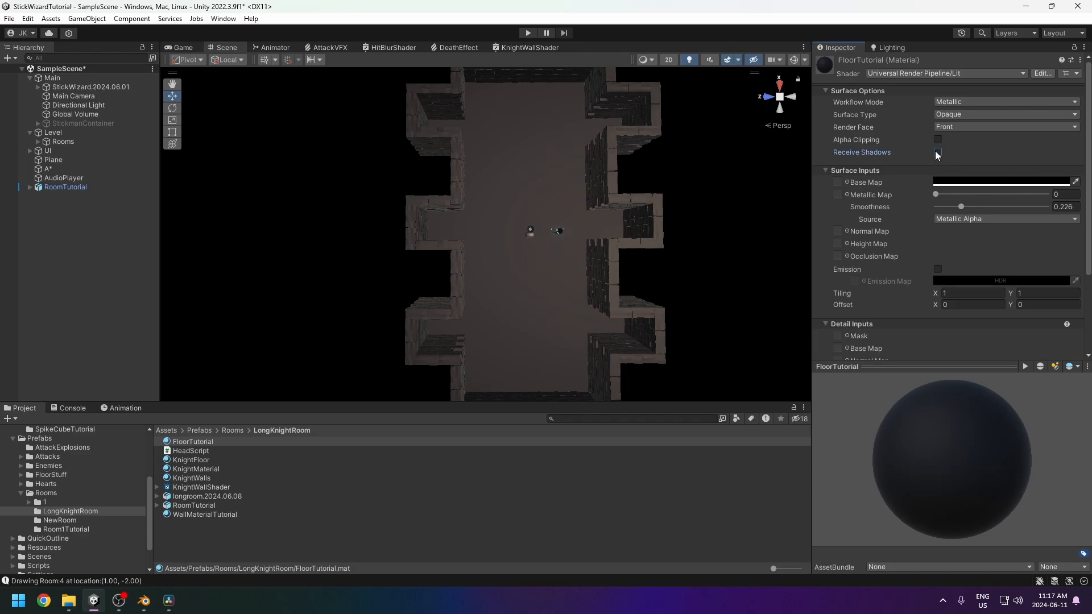
pyautogui.click(10, 18)
pyautogui.click(25, 76)
pyautogui.moveTo(477, 348); pyautogui.dragTo(446, 292, button='middle')
pyautogui.keyDown('alt'); pyautogui.moveTo(300, 250); pyautogui.dragTo(333, 214); pyautogui.keyUp('alt')
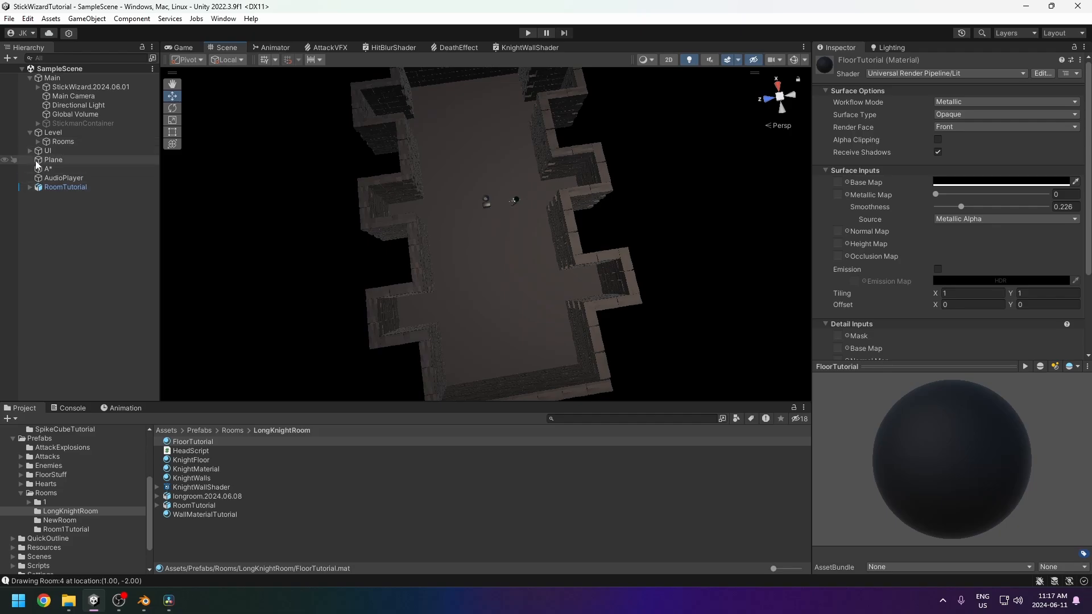
# Deactivate the RoomTutorial object and activate finished room 10 under Level > Rooms as a reference.
pyautogui.click(64, 188)
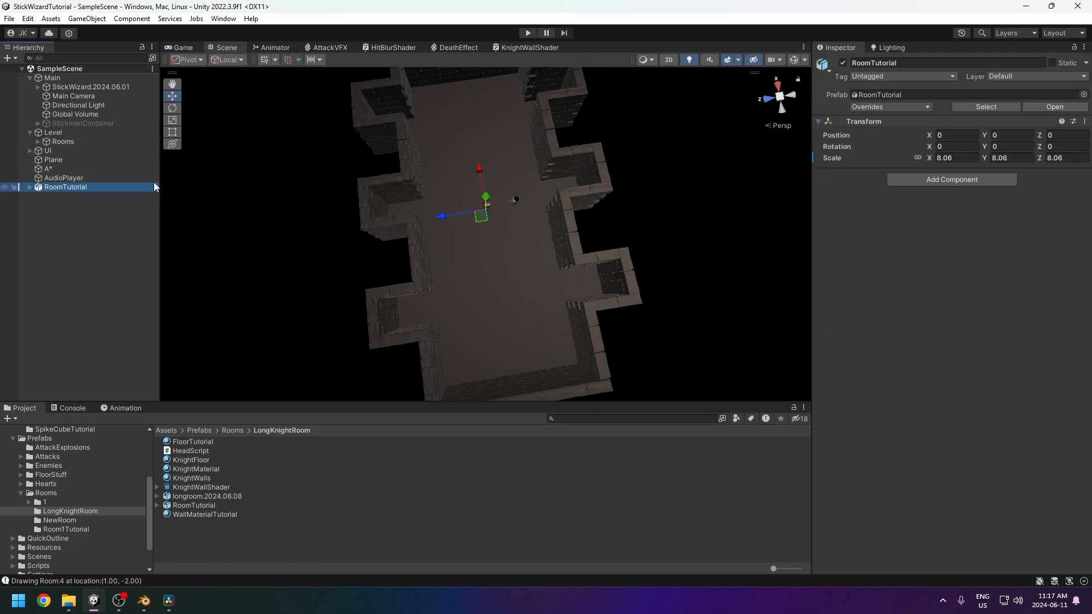
pyautogui.click(843, 63)
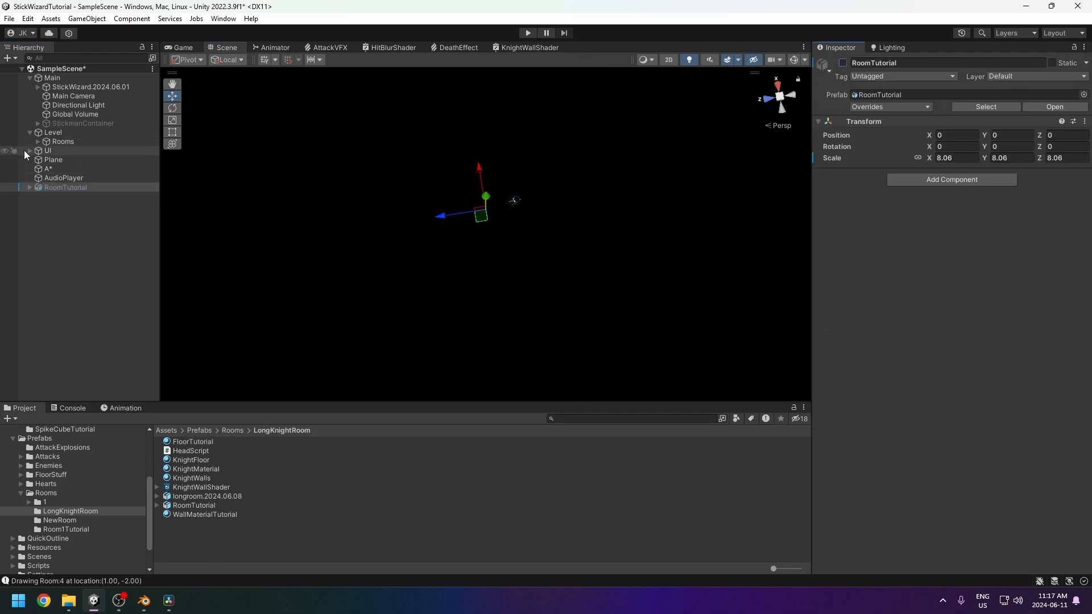
pyautogui.click(38, 142)
pyautogui.scroll(-2, 87, 291)
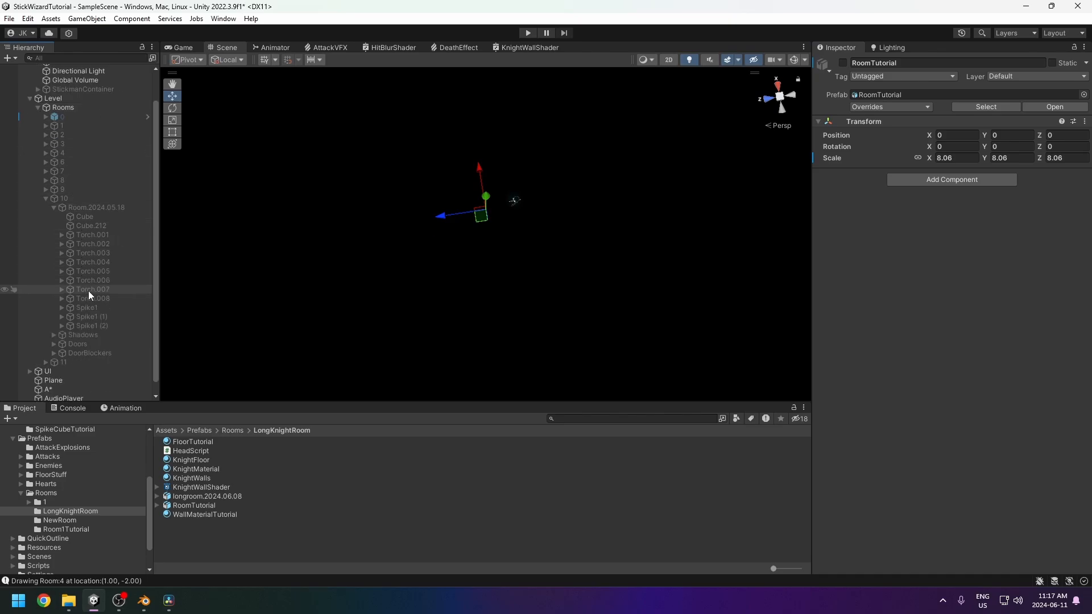
pyautogui.click(60, 198)
pyautogui.click(843, 63)
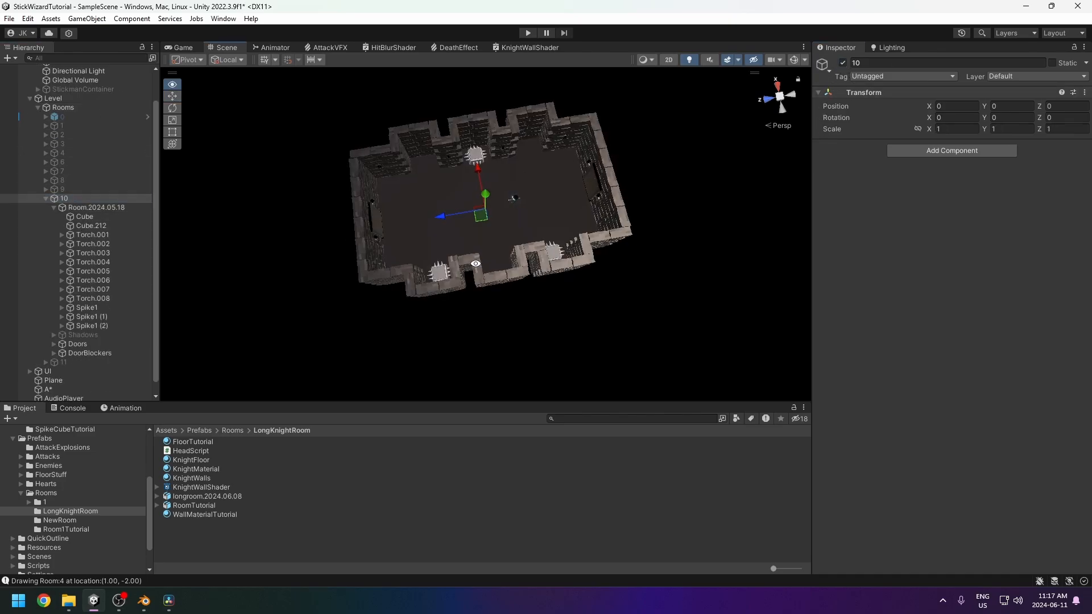
# Inspect room 10's wall mesh and open the first Box Collider of Room.2024.05.18 in edit mode.
pyautogui.keyDown('alt'); pyautogui.moveTo(512, 256); pyautogui.dragTo(541, 242); pyautogui.keyUp('alt')
pyautogui.click(534, 288)
pyautogui.click(540, 282)
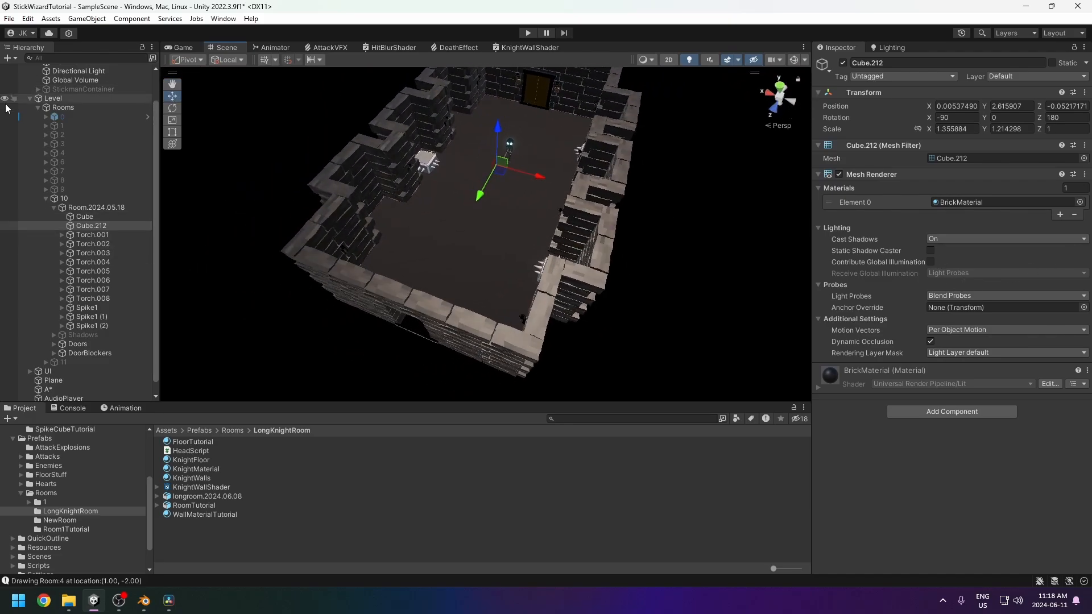
pyautogui.click(80, 208)
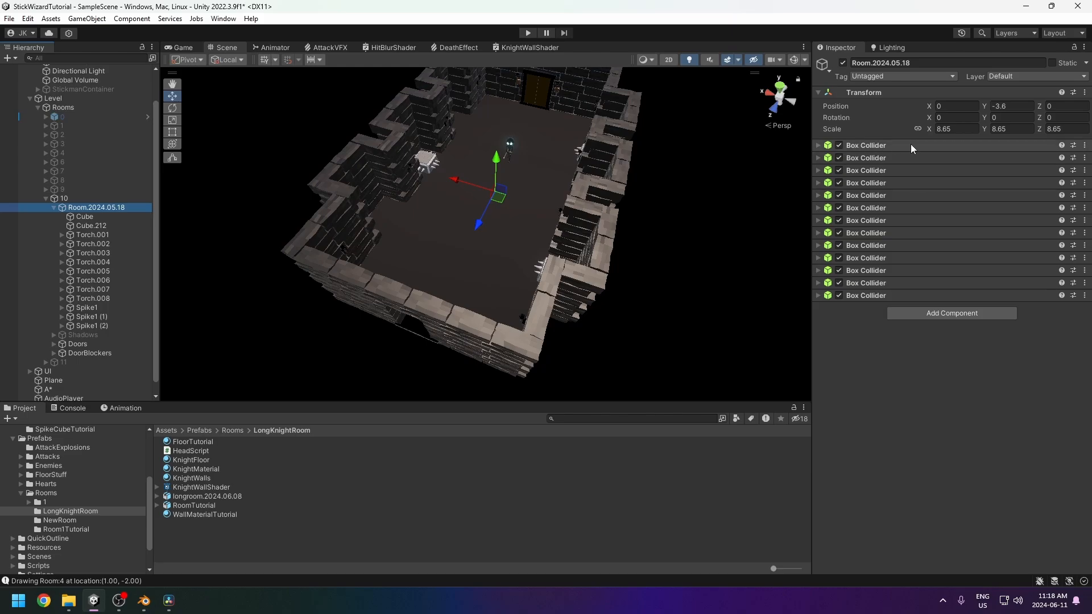
pyautogui.click(828, 146)
pyautogui.click(935, 161)
pyautogui.keyDown('alt'); pyautogui.moveTo(546, 245); pyautogui.dragTo(618, 266); pyautogui.keyUp('alt')
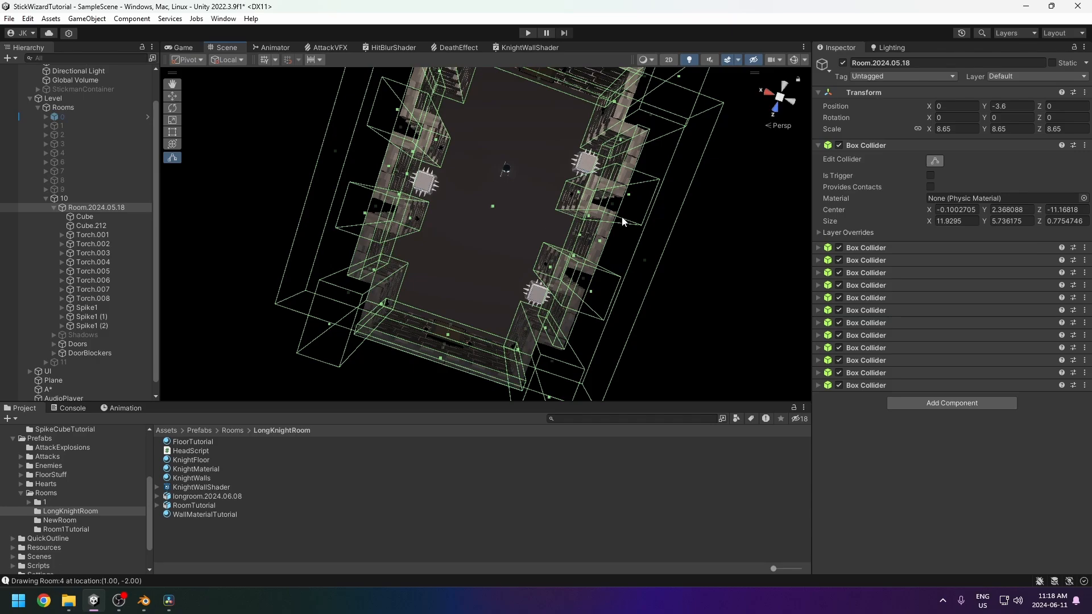
# Look up Box Collider among the addable components without adding it, and examine how the colliders line the room's walls.
pyautogui.click(940, 404)
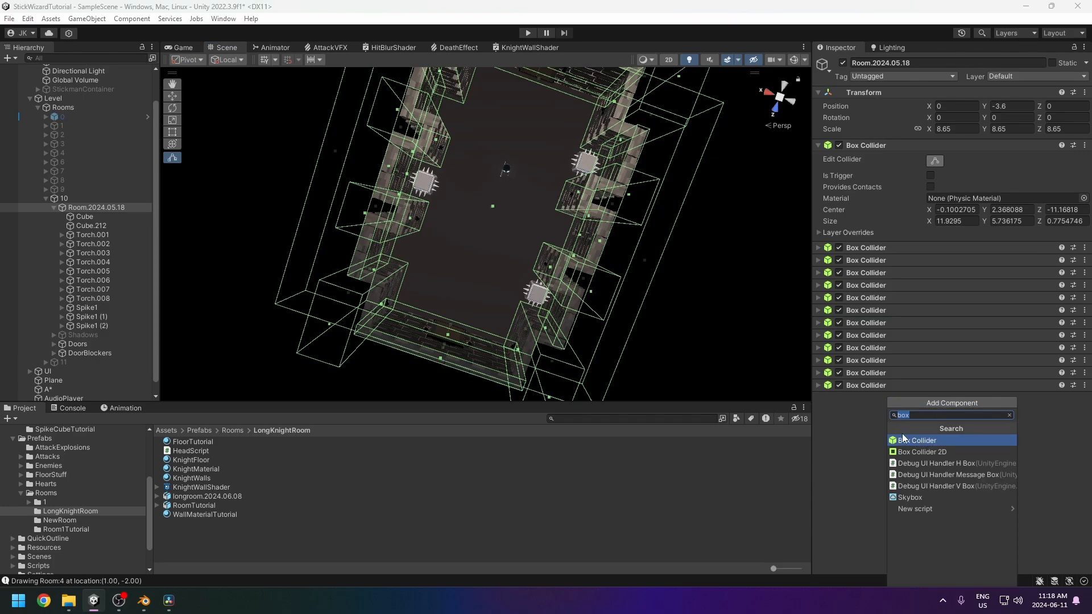
pyautogui.click(848, 416)
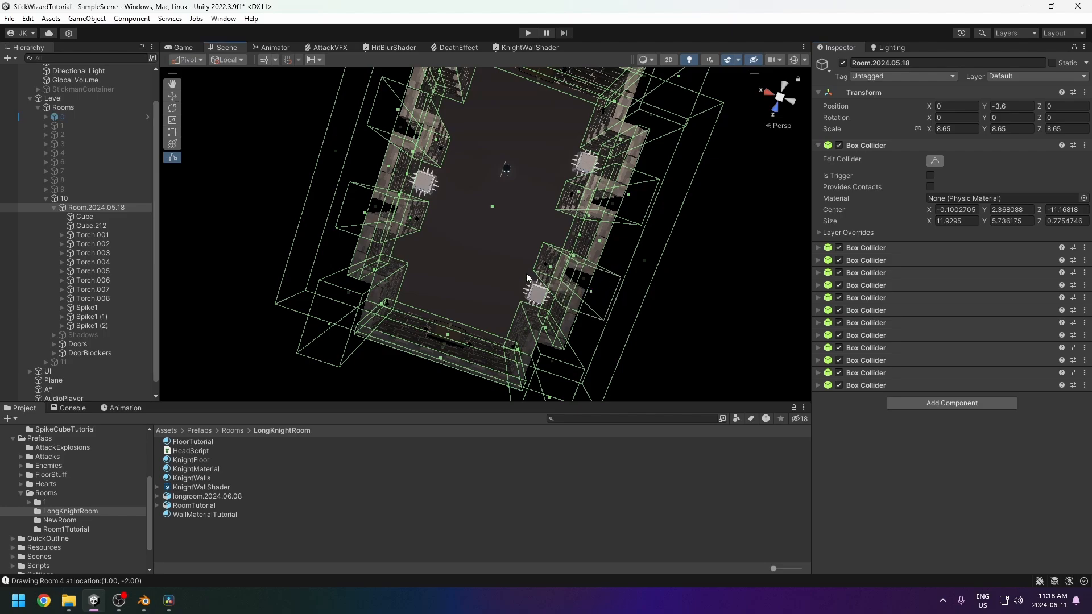
pyautogui.keyDown('alt'); pyautogui.moveTo(502, 268); pyautogui.dragTo(415, 132); pyautogui.keyUp('alt')
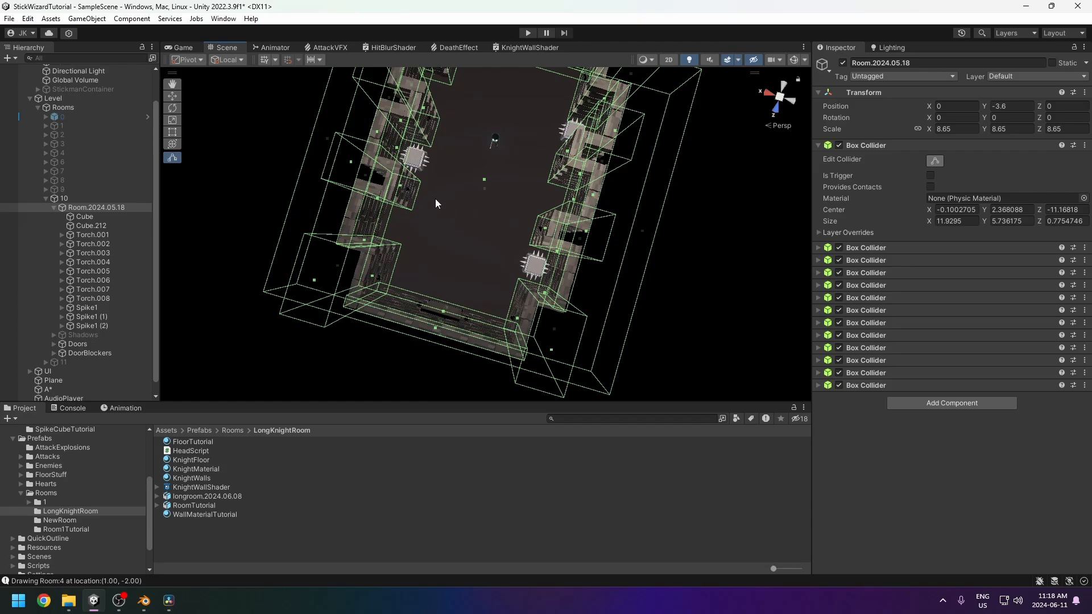
pyautogui.keyDown('alt'); pyautogui.moveTo(435, 203); pyautogui.dragTo(462, 266); pyautogui.keyUp('alt')
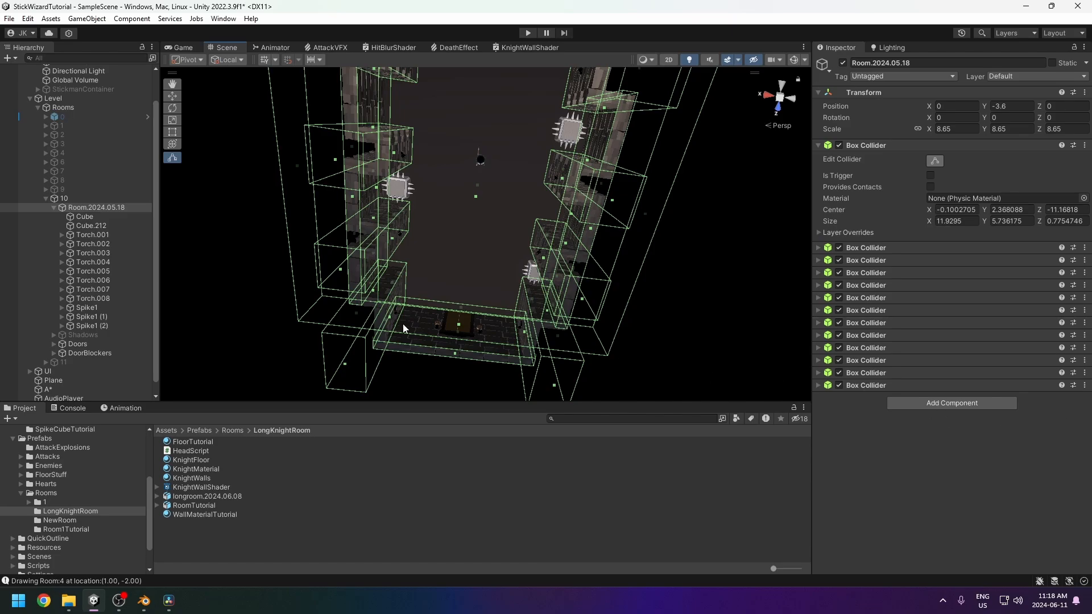
pyautogui.keyDown('alt'); pyautogui.moveTo(405, 327); pyautogui.dragTo(501, 307); pyautogui.keyUp('alt')
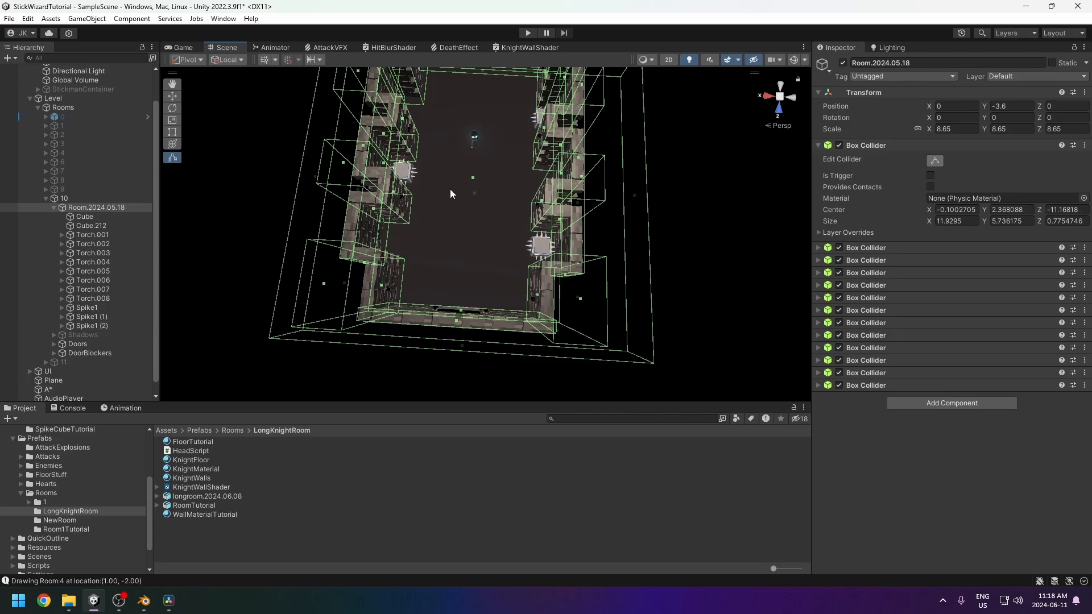
pyautogui.scroll(-1, 95, 345)
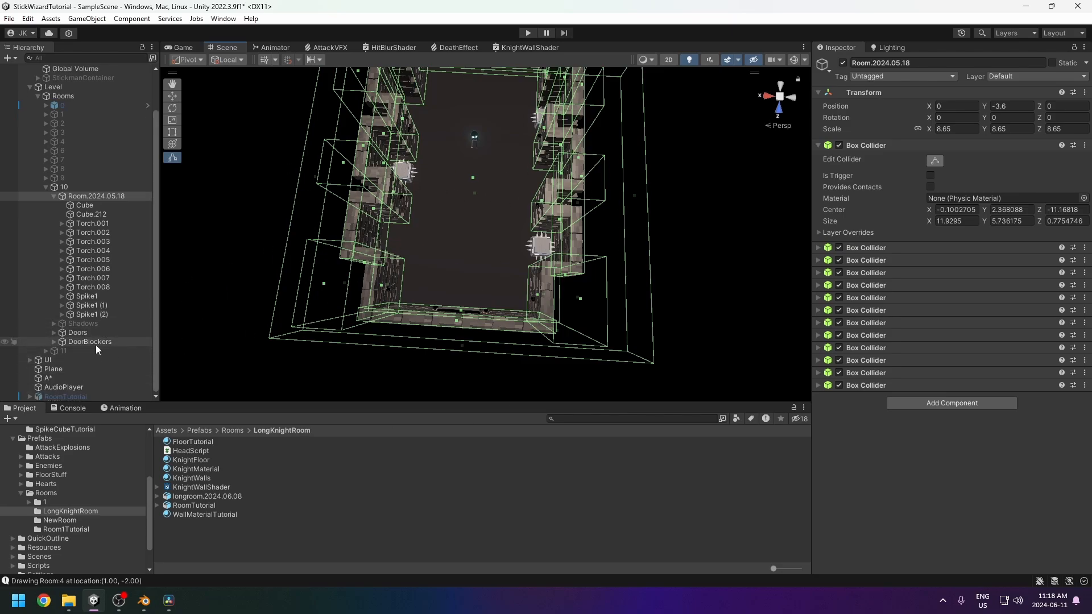
pyautogui.click(53, 186)
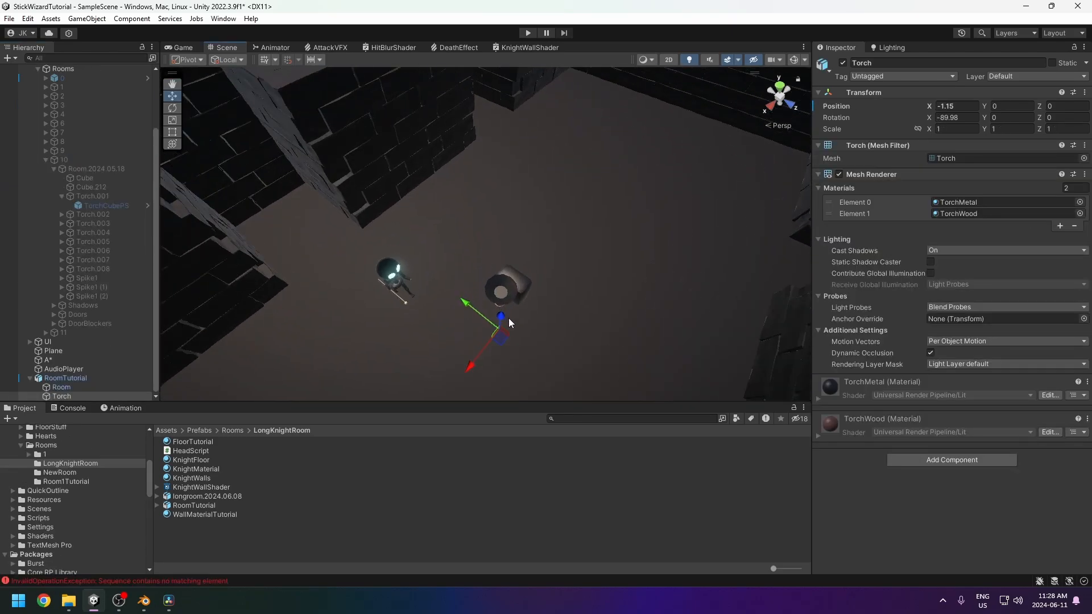
# Move RoomTutorial's Torch along its X axis to the room's end wall, at about X -16.61.
pyautogui.keyDown('alt'); pyautogui.moveTo(510, 322); pyautogui.dragTo(459, 264); pyautogui.keyUp('alt')
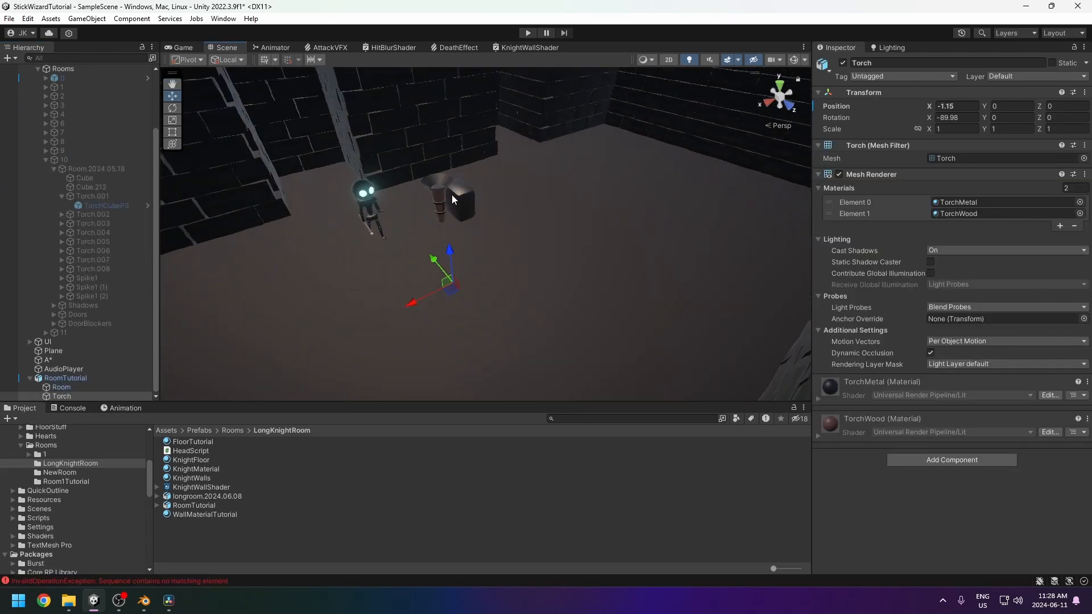
pyautogui.click(63, 396)
pyautogui.scroll(-3, 522, 249)
pyautogui.moveTo(435, 278); pyautogui.dragTo(452, 301)
pyautogui.moveTo(452, 301); pyautogui.dragTo(498, 320, button='middle')
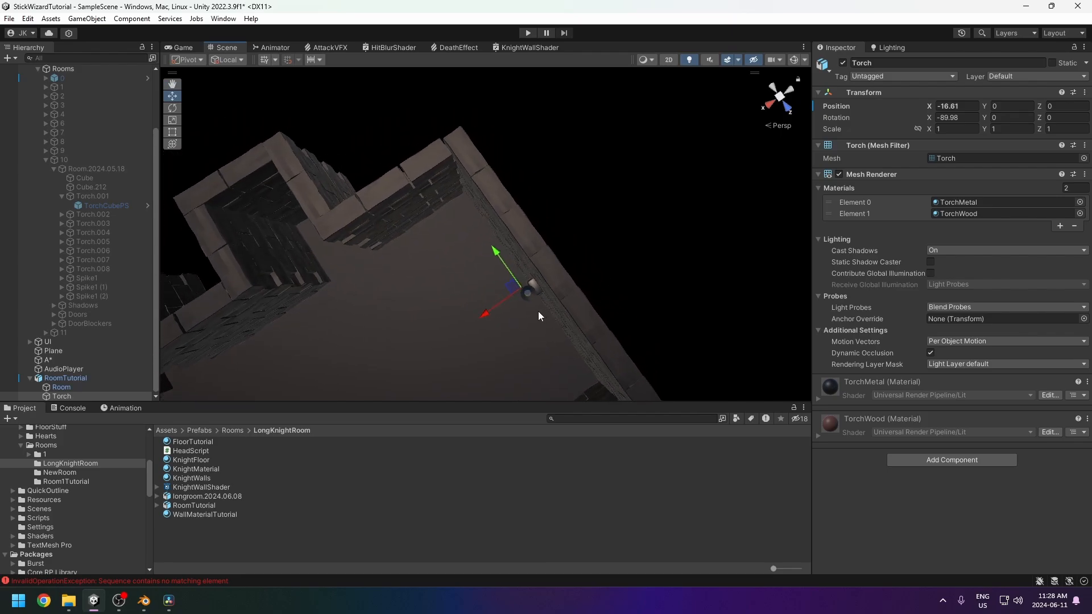
pyautogui.hotkey('ctrl', 'd')
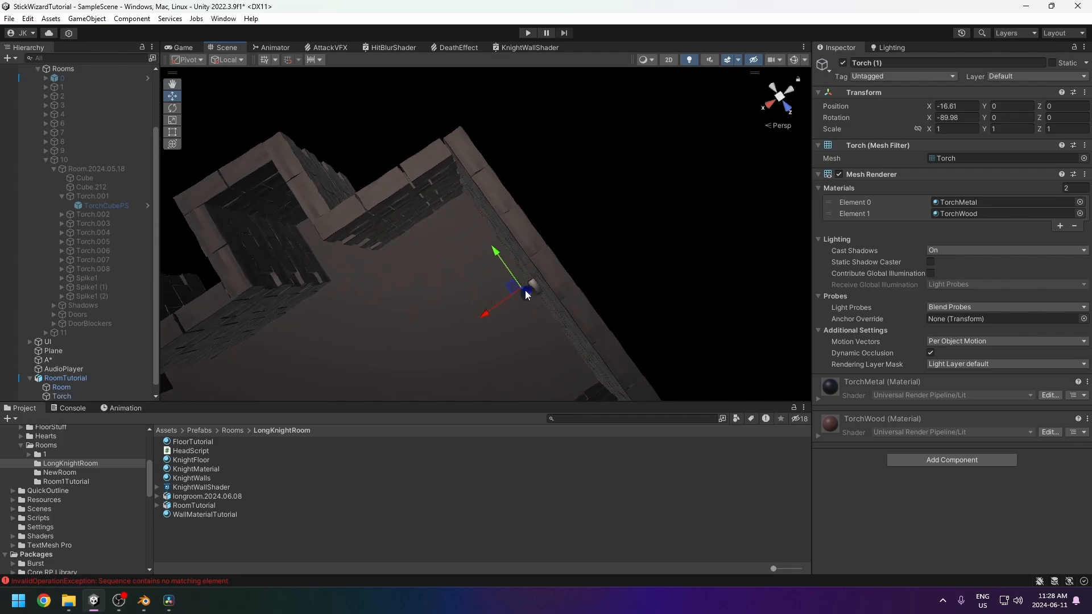
pyautogui.moveTo(528, 293)
pyautogui.mouseDown()
pyautogui.moveTo(454, 271)
pyautogui.moveTo(575, 157)
pyautogui.moveTo(542, 283)
pyautogui.mouseUp()
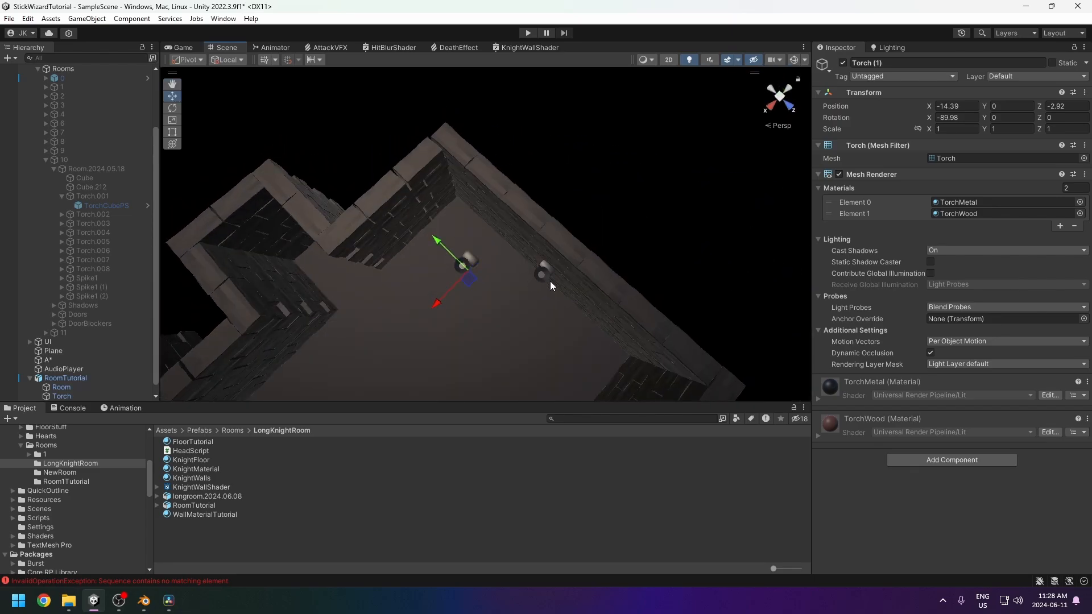
pyautogui.press('Delete')
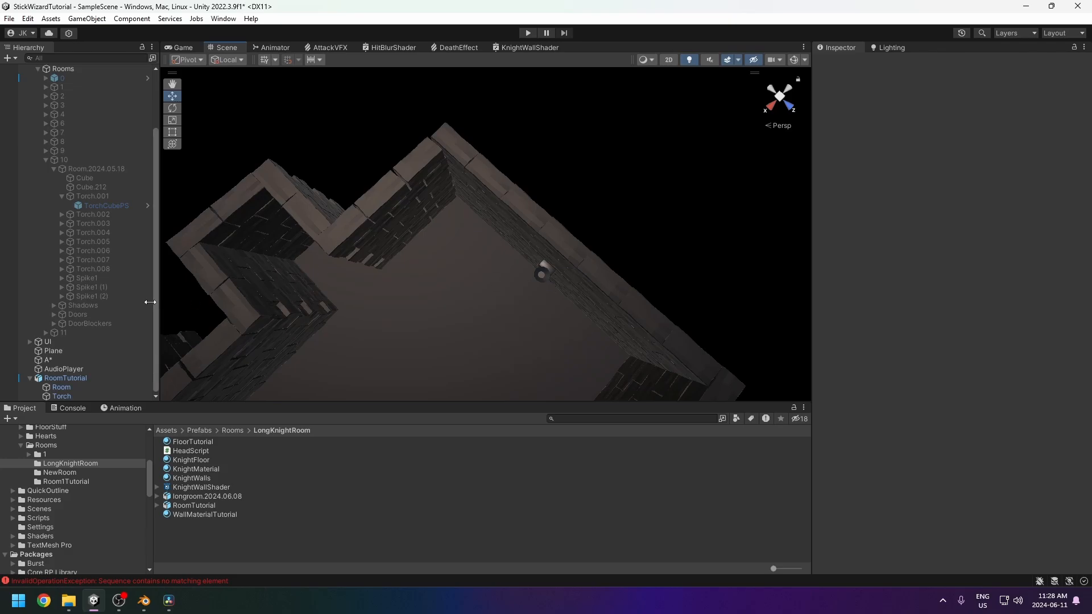
# Add a Particle System effect as a child of the Torch object.
pyautogui.click(68, 396)
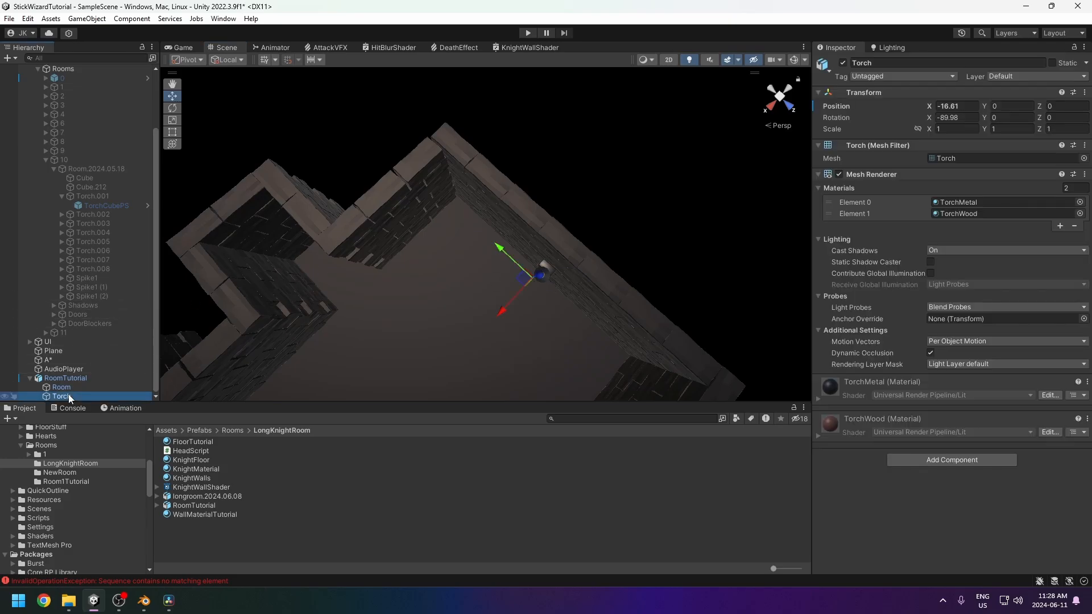
pyautogui.rightClick(68, 395)
pyautogui.moveTo(111, 375)
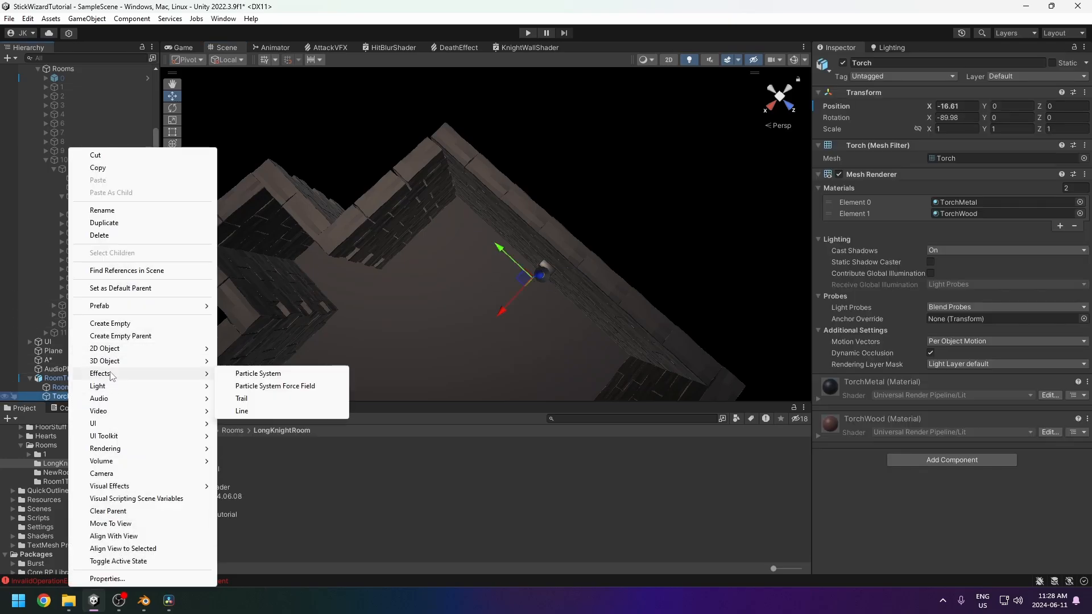
pyautogui.click(257, 373)
# Position the particle system at the torch's head, at about X 0.132, Y -0.005, Z 3.31.
pyautogui.moveTo(570, 328); pyautogui.dragTo(522, 367, button='middle')
pyautogui.keyDown('alt'); pyautogui.moveTo(523, 367); pyautogui.dragTo(526, 223); pyautogui.keyUp('alt')
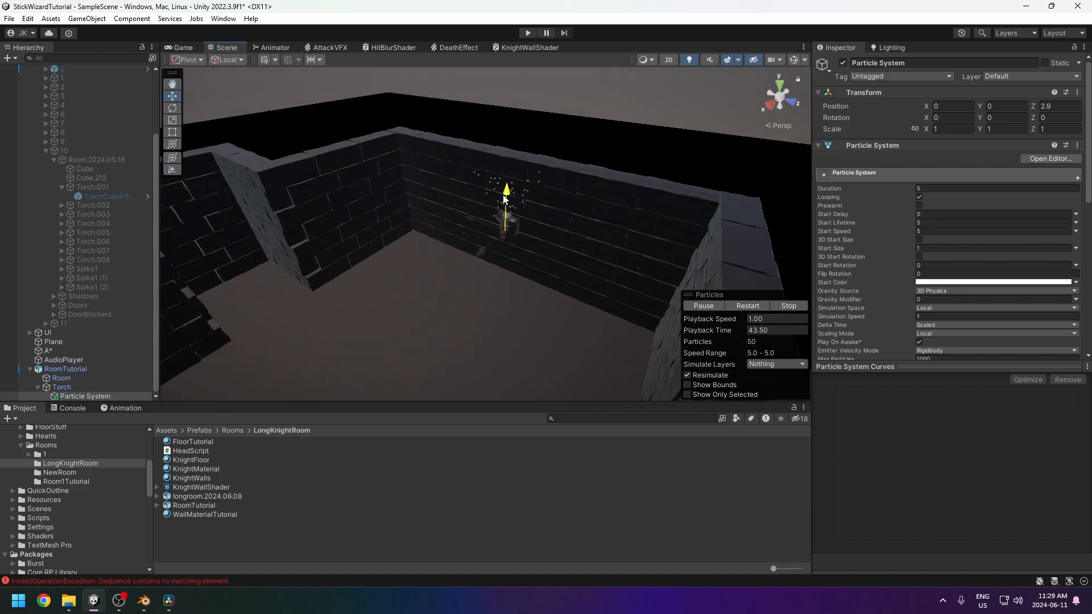
pyautogui.keyDown('alt'); pyautogui.moveTo(522, 237); pyautogui.dragTo(514, 339); pyautogui.keyUp('alt')
pyautogui.scroll(4, 514, 339)
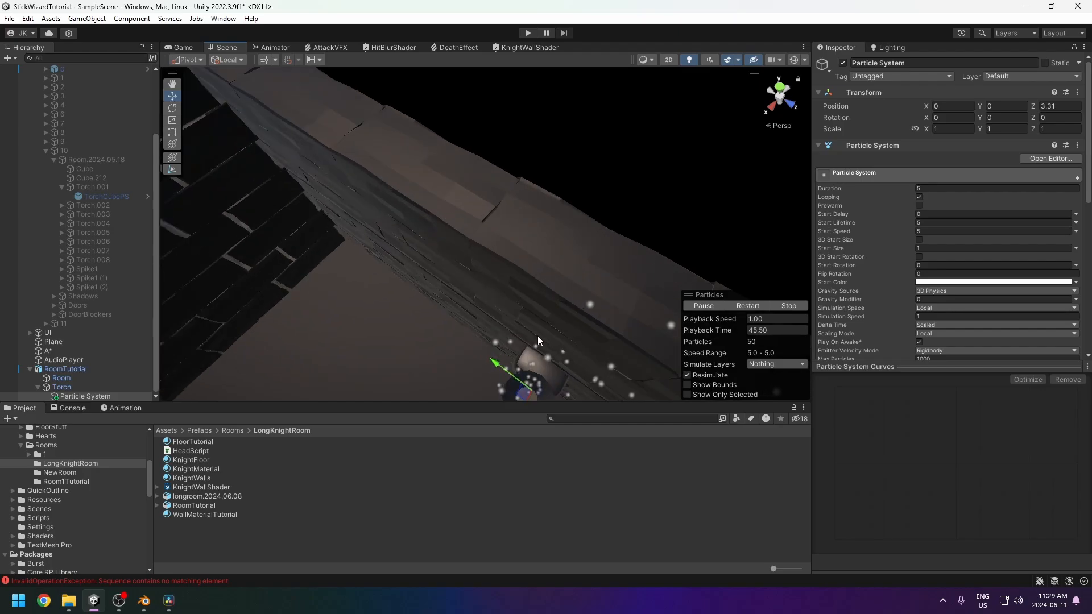
pyautogui.moveTo(540, 390); pyautogui.dragTo(510, 320, button='middle')
pyautogui.keyDown('alt'); pyautogui.moveTo(511, 319); pyautogui.dragTo(504, 298); pyautogui.keyUp('alt')
pyautogui.scroll(4, 529, 239)
pyautogui.moveTo(474, 364); pyautogui.dragTo(550, 247)
pyautogui.scroll(-6, 550, 247)
pyautogui.keyDown('alt'); pyautogui.moveTo(531, 207); pyautogui.dragTo(559, 254); pyautogui.keyUp('alt')
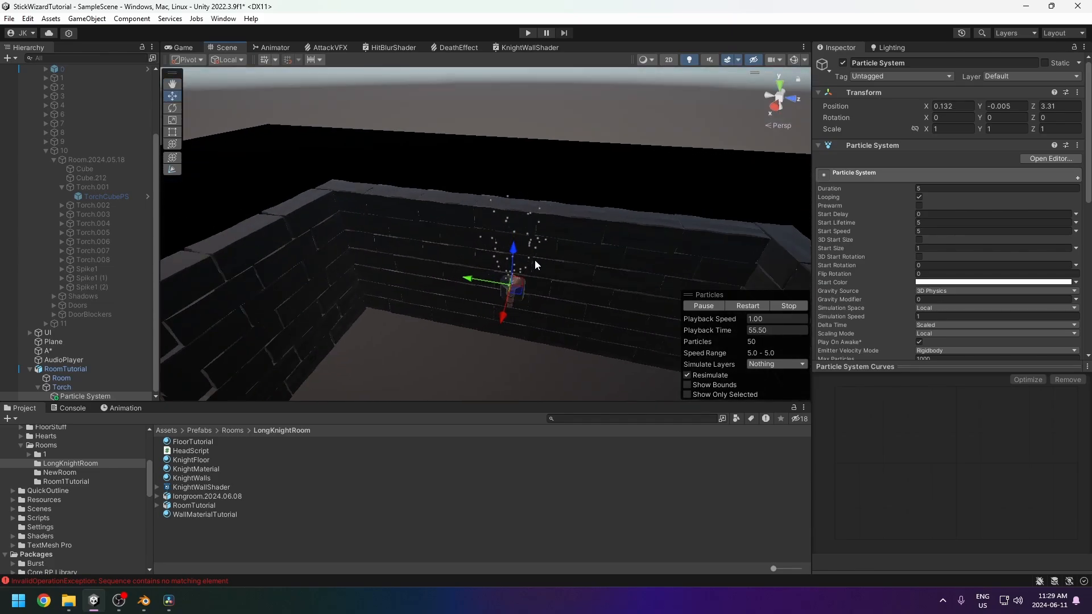
# Look over the particle system's modules and rename the object TorchParticleSystem.
pyautogui.scroll(-4, 912, 322)
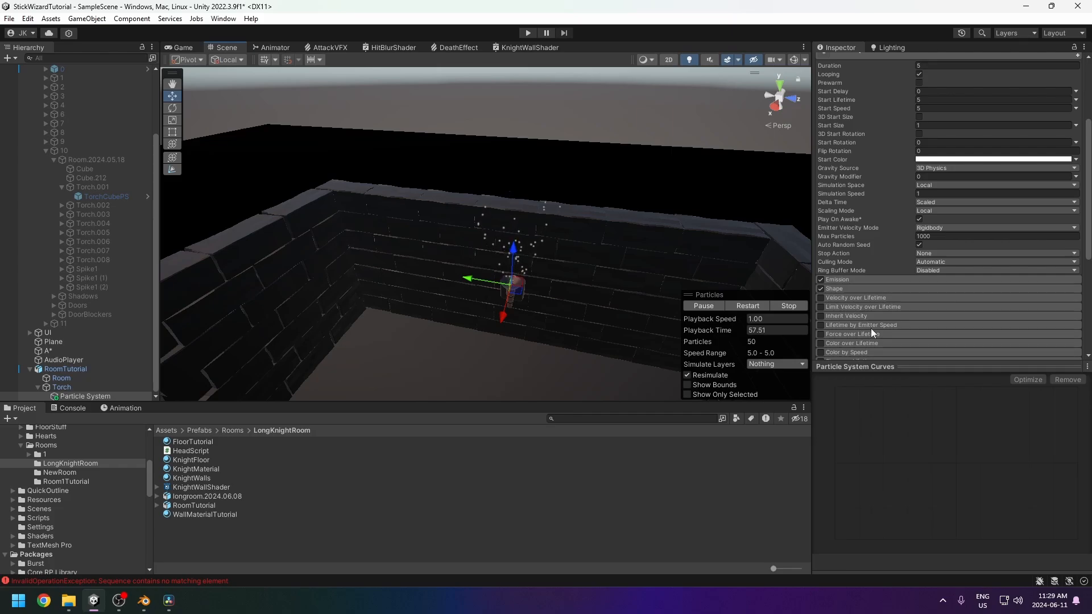
pyautogui.scroll(-6, 872, 329)
pyautogui.scroll(10, 886, 275)
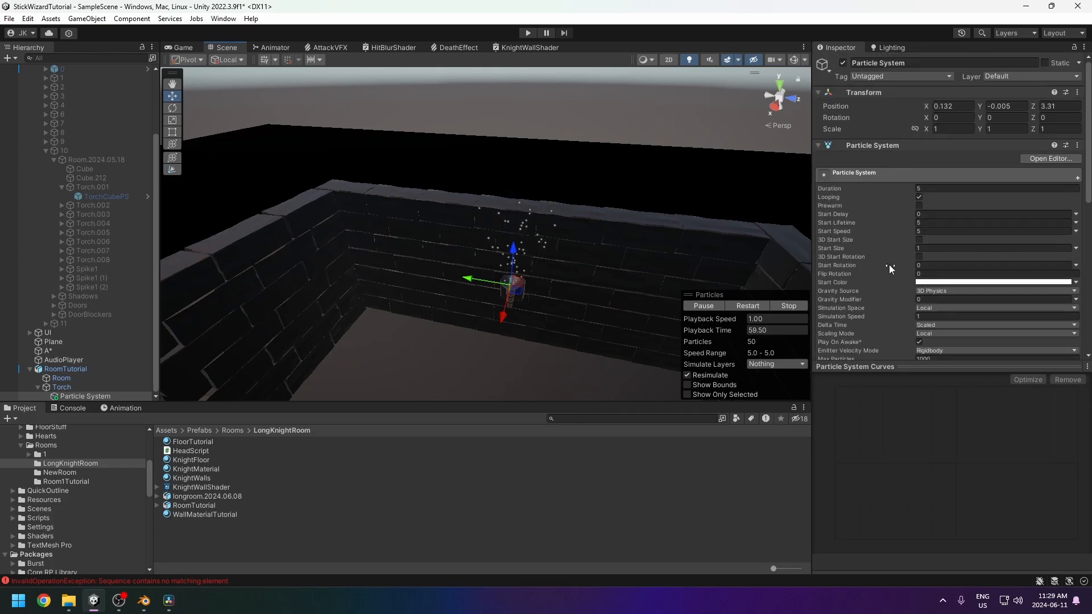
pyautogui.click(909, 64)
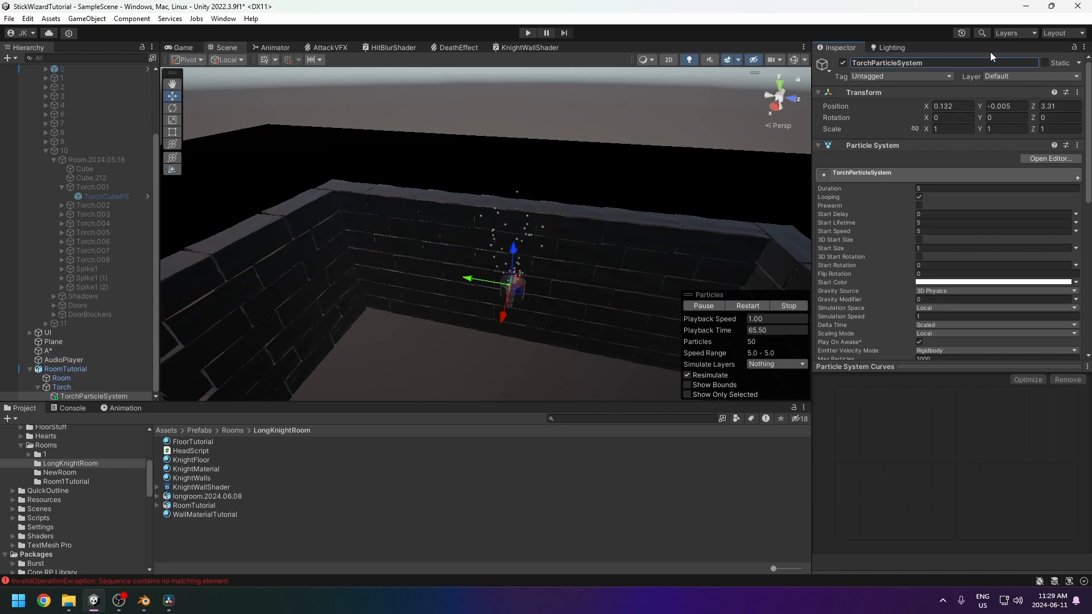
# Set TorchParticleSystem's Renderer to the Mesh render mode with the Cube mesh.
pyautogui.scroll(-10, 868, 282)
pyautogui.click(865, 284)
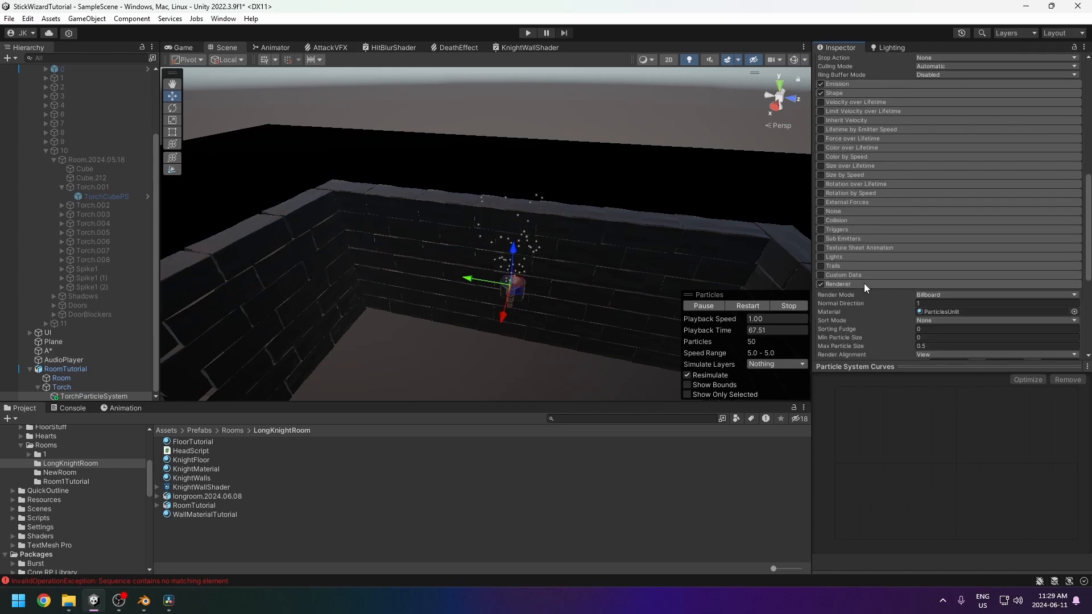
pyautogui.click(929, 294)
pyautogui.click(947, 356)
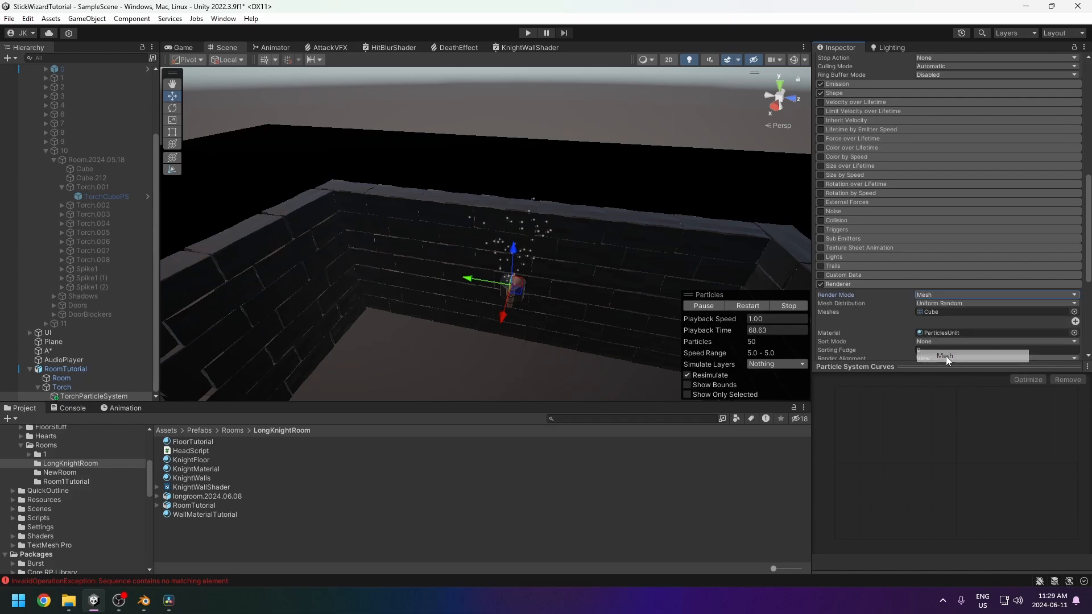
pyautogui.click(1074, 312)
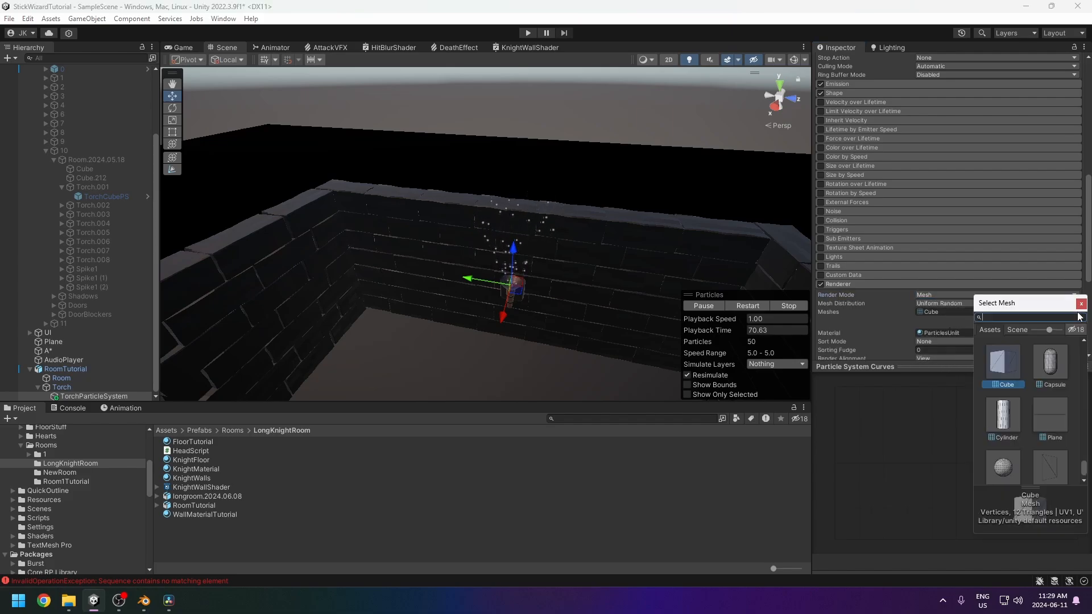
pyautogui.scroll(-3, 1011, 399)
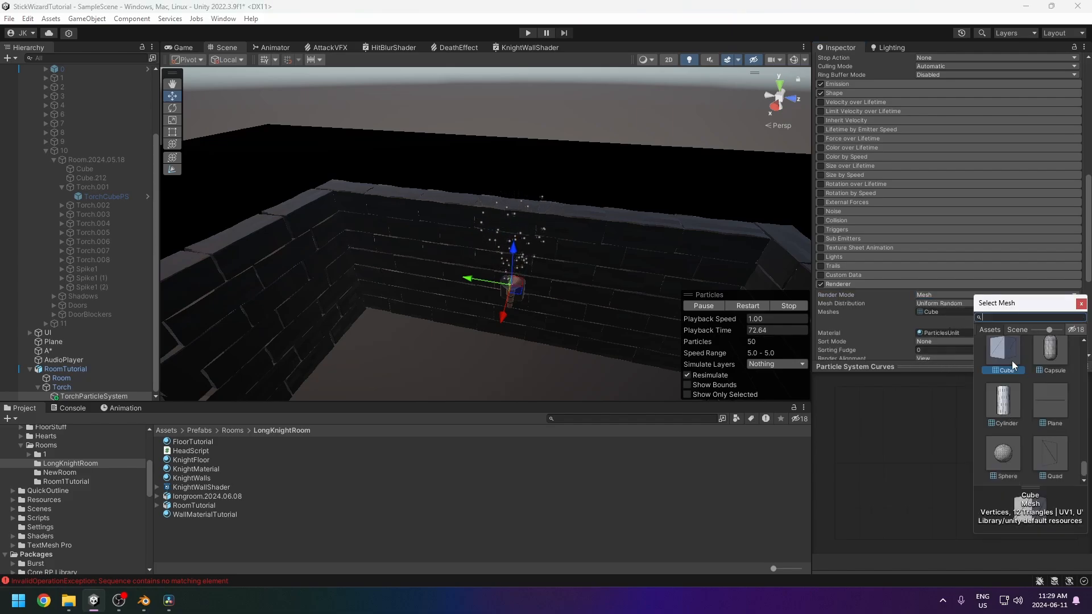
pyautogui.doubleClick(1007, 352)
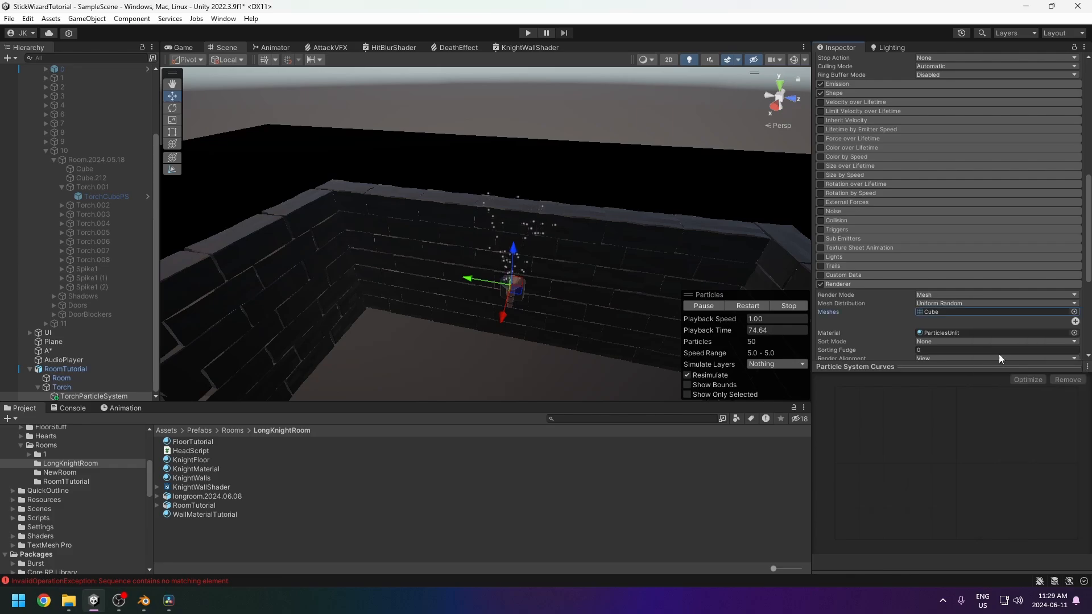
# Create a new material named TorchMaterialFire in the LongKnightRoom folder.
pyautogui.moveTo(491, 311); pyautogui.dragTo(476, 286, button='middle')
pyautogui.scroll(8, 444, 302)
pyautogui.scroll(3, 511, 255)
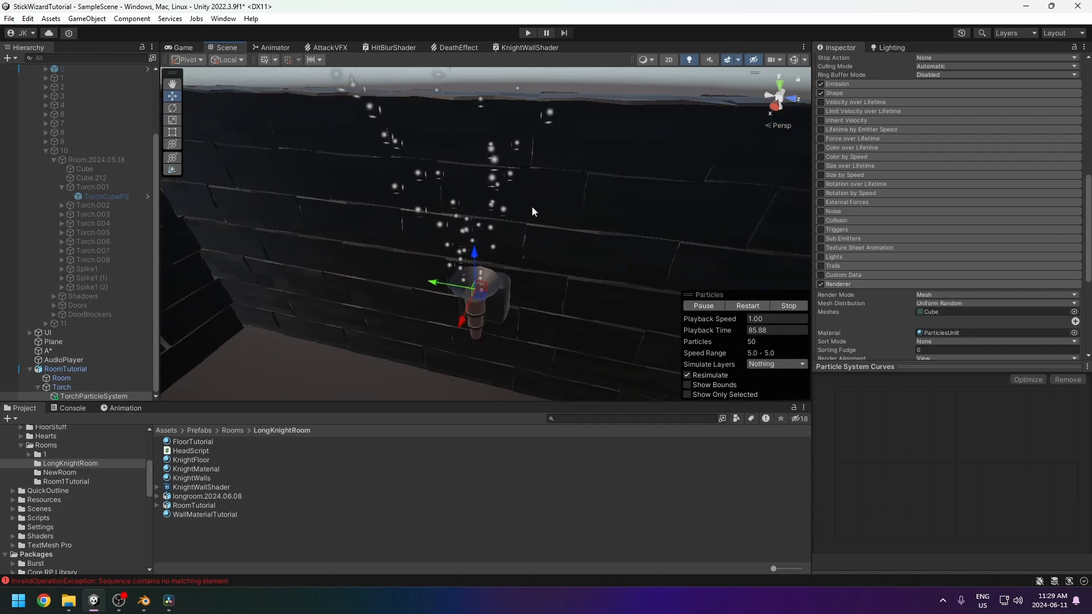
pyautogui.rightClick(198, 537)
pyautogui.moveTo(238, 220)
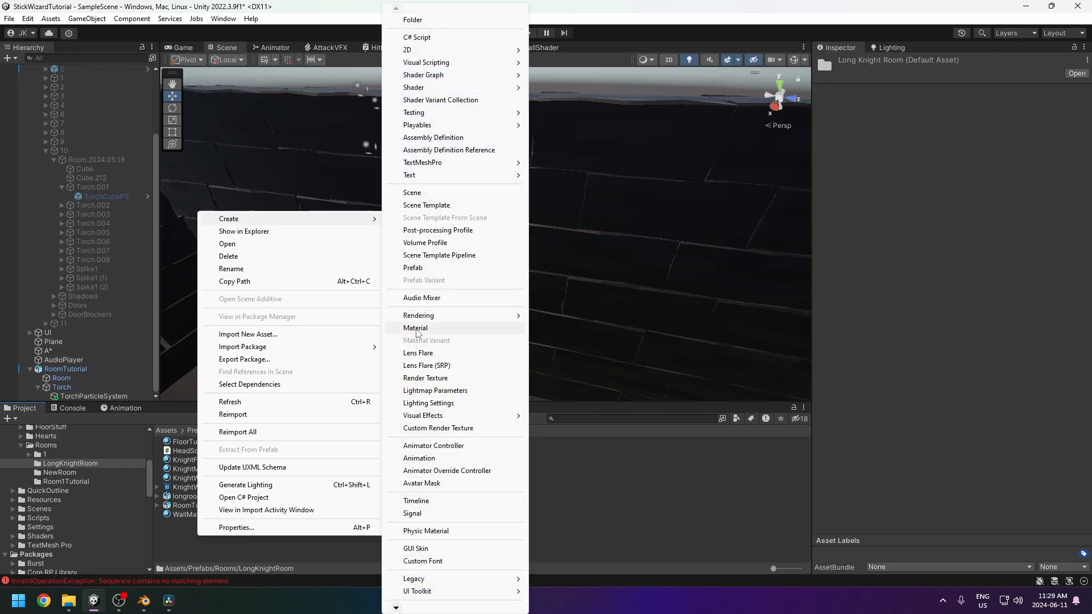
pyautogui.click(416, 328)
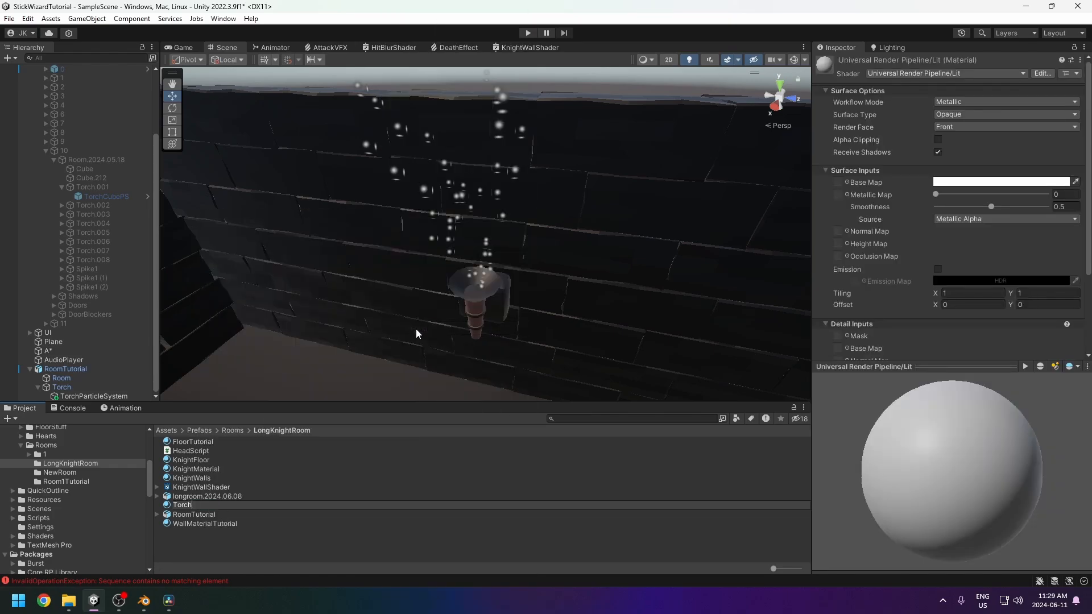
pyautogui.press('Return')
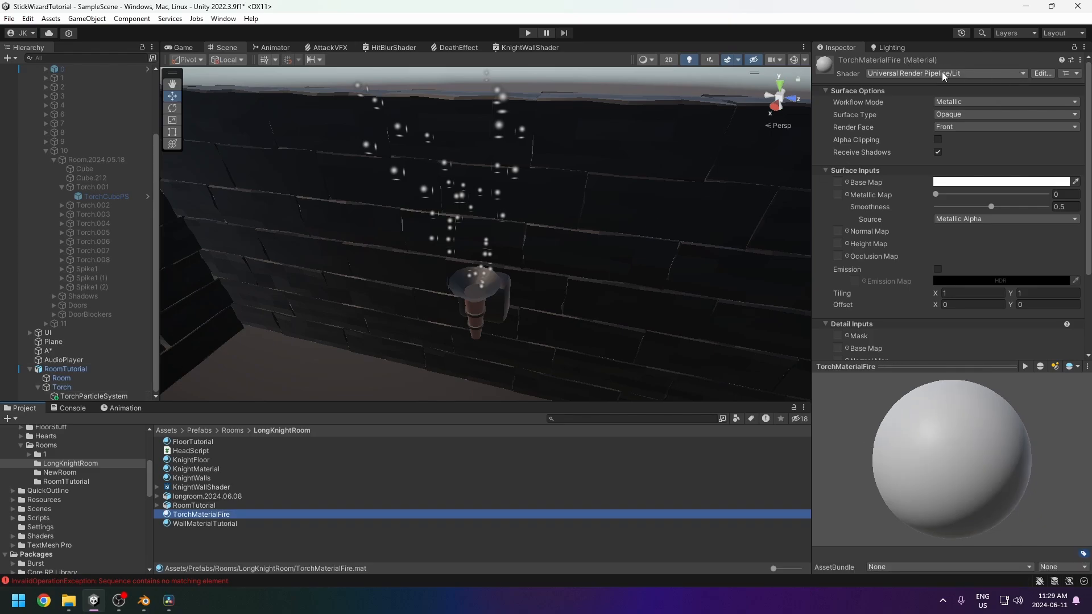
# Give TorchMaterialFire the Legacy Shaders/Particles/Additive shader and a fully opaque white tint color (FFFFFF, alpha 255).
pyautogui.click(1021, 74)
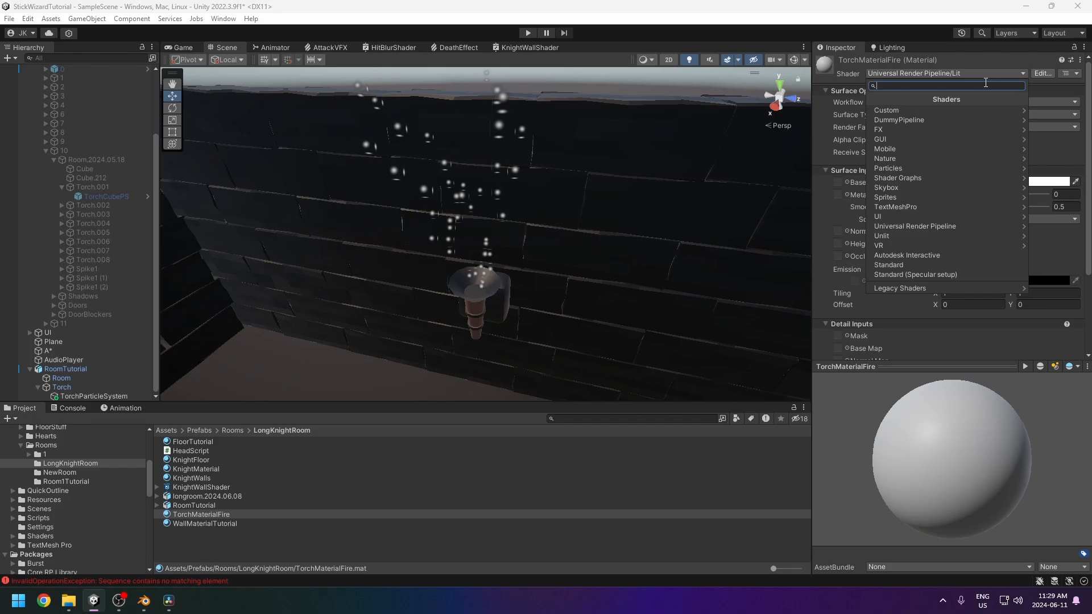
pyautogui.write('additi')
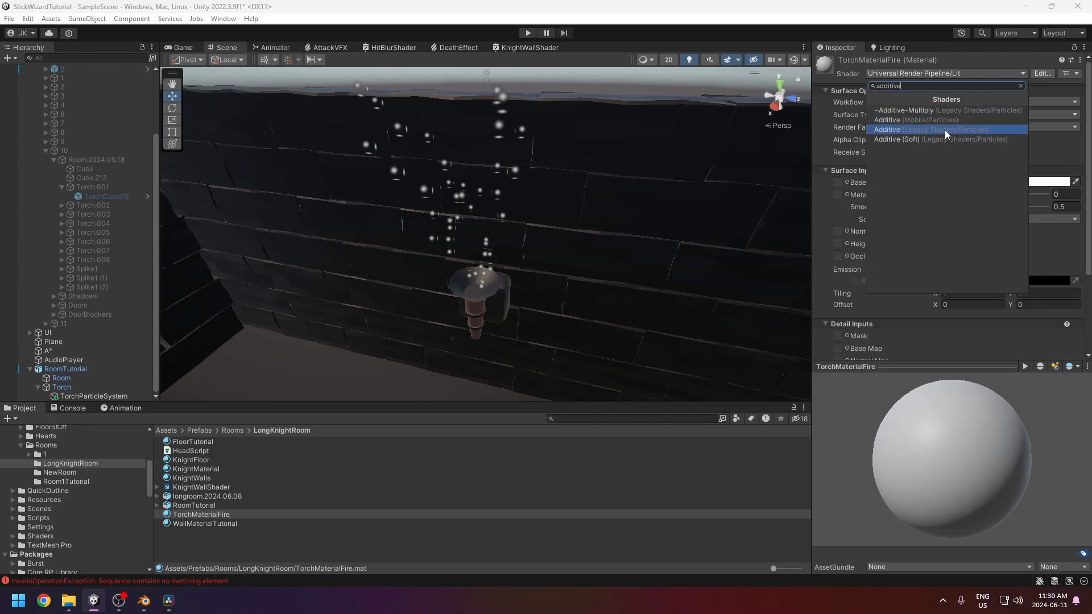
pyautogui.write('ve')
pyautogui.click(922, 130)
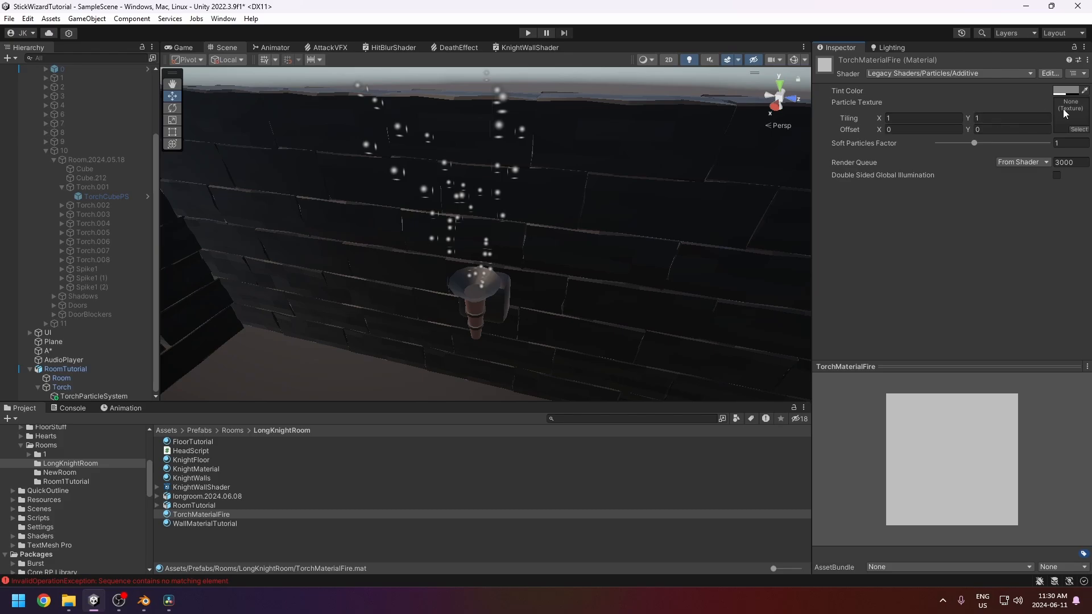
pyautogui.click(1063, 89)
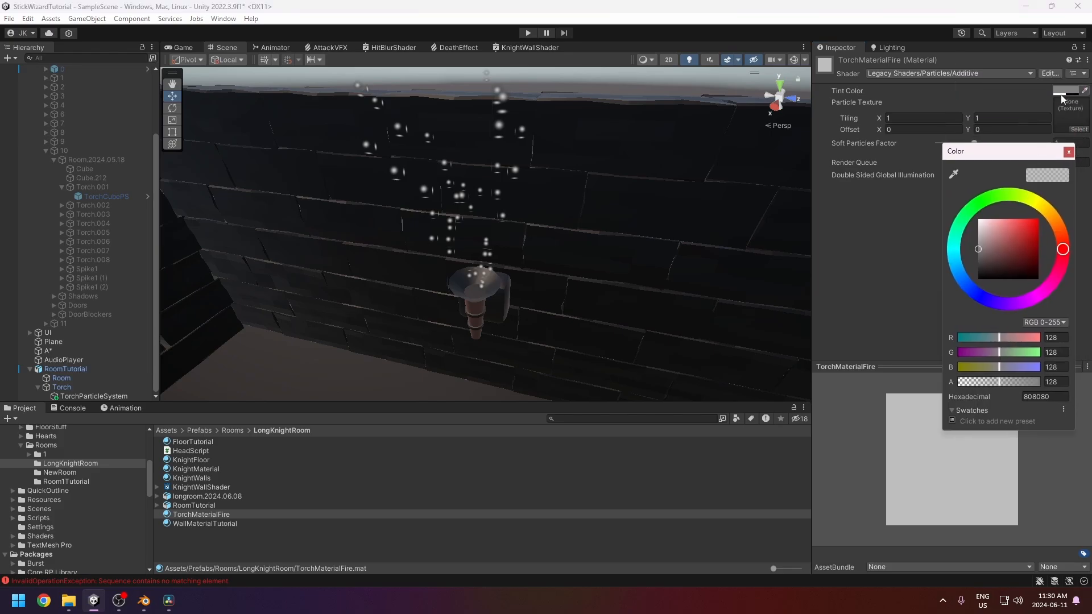
pyautogui.moveTo(985, 250); pyautogui.dragTo(975, 204)
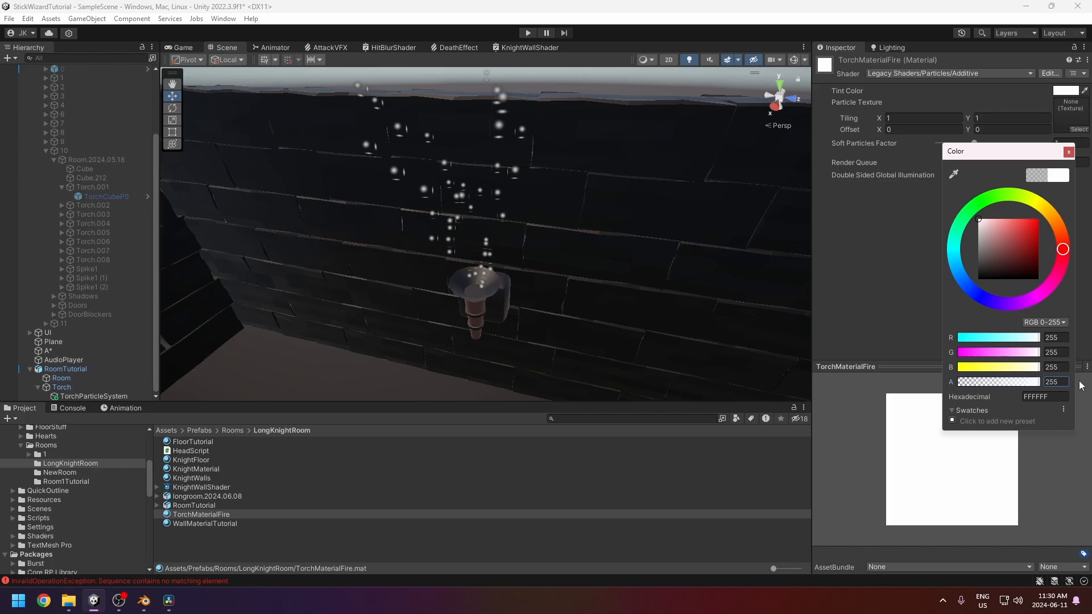
pyautogui.click(1070, 151)
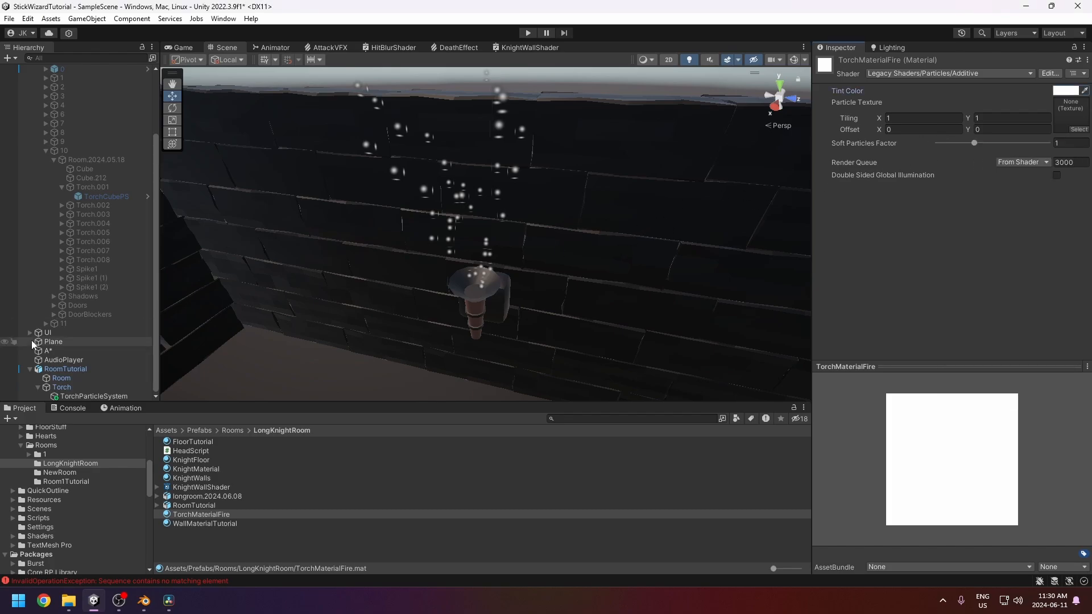
# Assign TorchMaterialFire as the material in TorchParticleSystem's Renderer and play the particle preview.
pyautogui.click(91, 397)
pyautogui.scroll(-15, 905, 295)
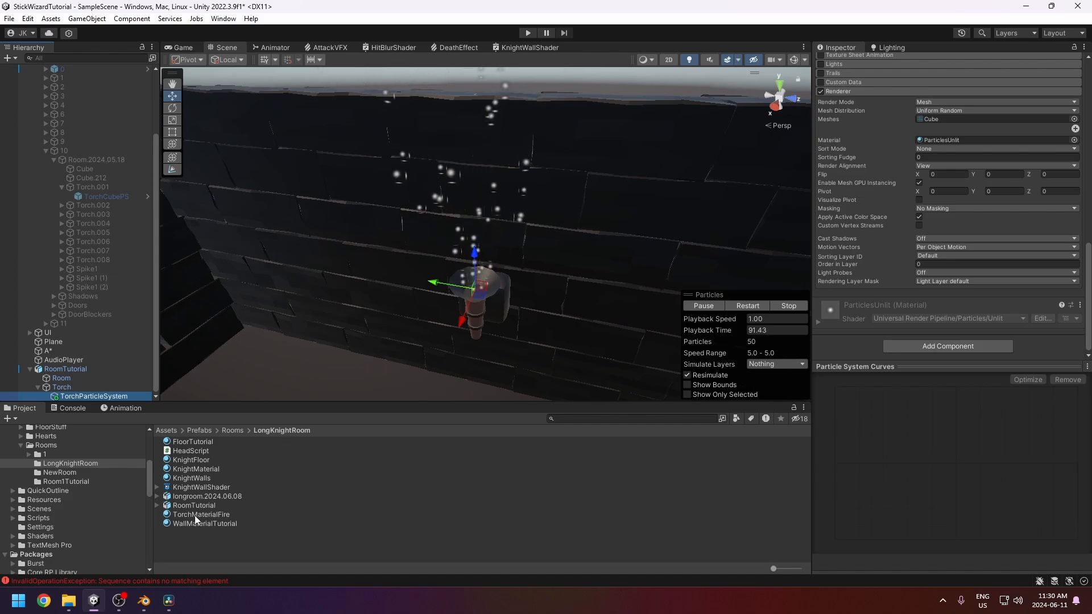
pyautogui.moveTo(195, 516); pyautogui.dragTo(955, 141)
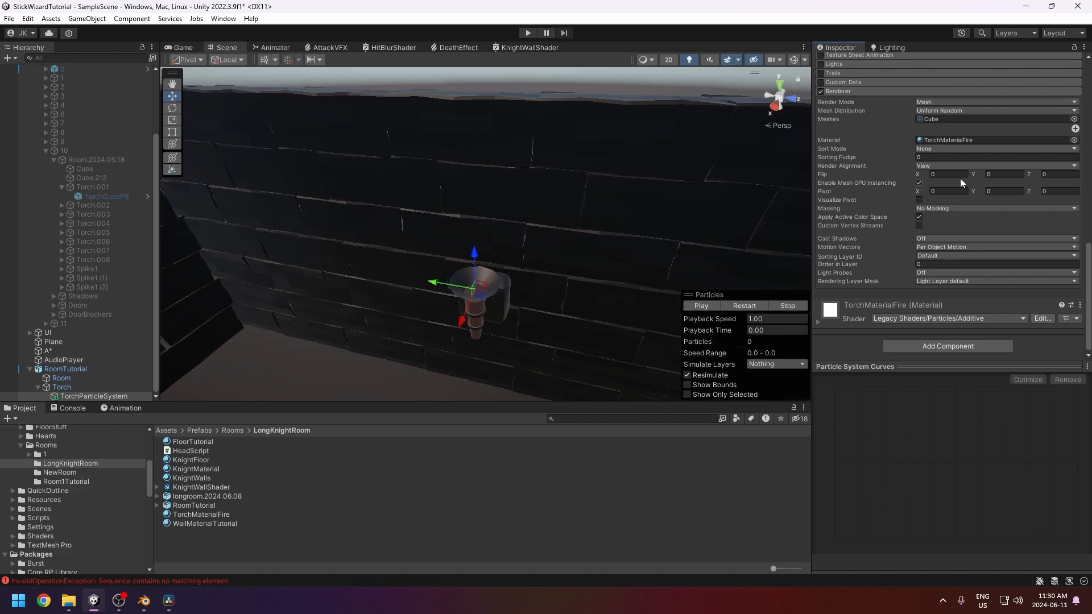
pyautogui.scroll(5, 972, 180)
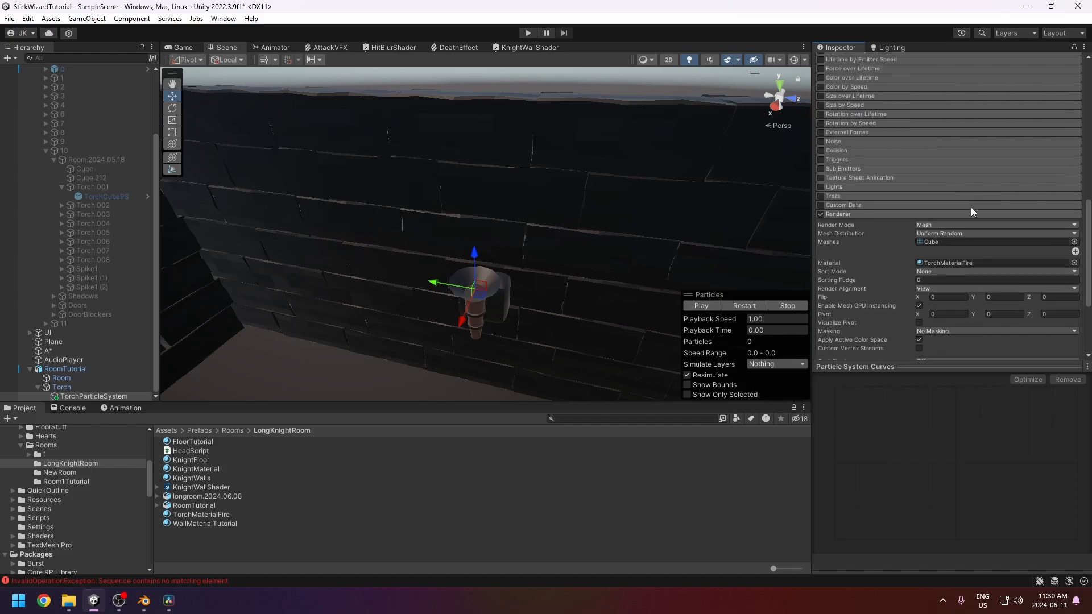
pyautogui.click(702, 306)
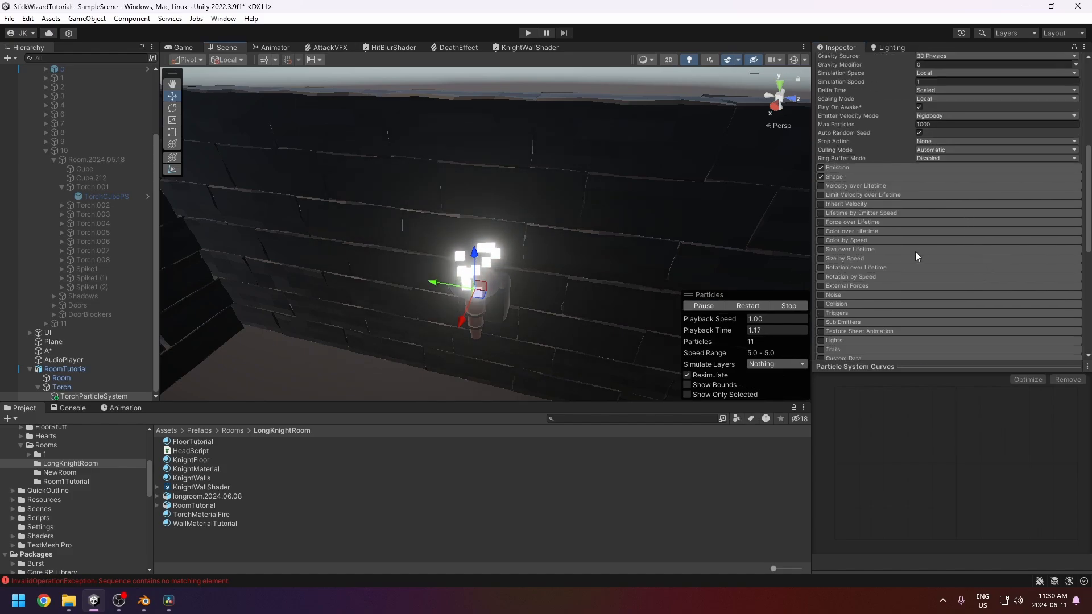
# Switch the particle system's Start Color to Random Between Two Colors and make the first color pure red.
pyautogui.scroll(5, 885, 268)
pyautogui.scroll(1, 885, 267)
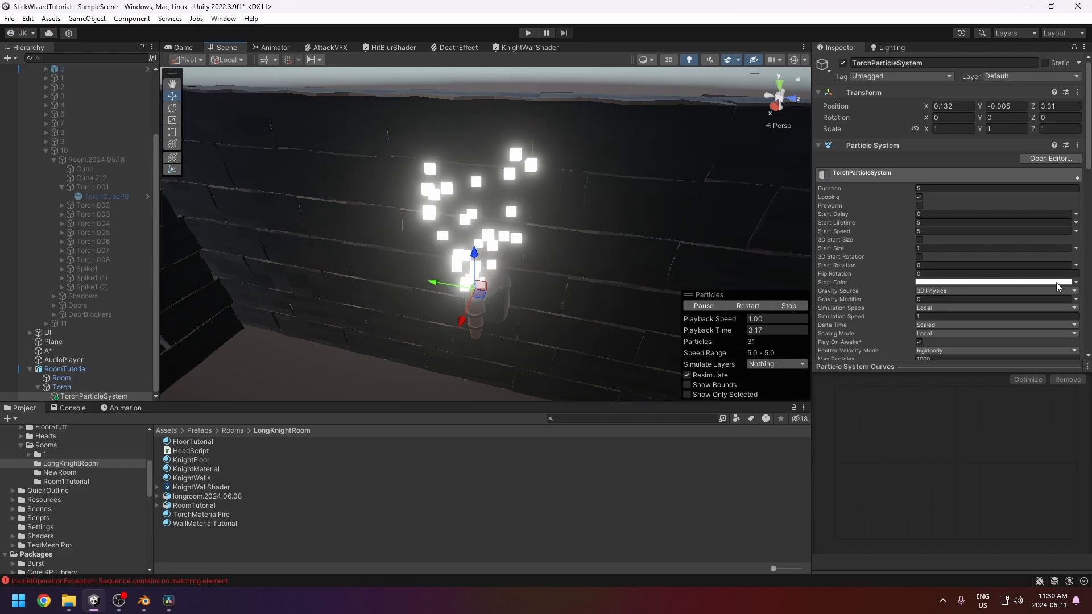
pyautogui.click(1076, 285)
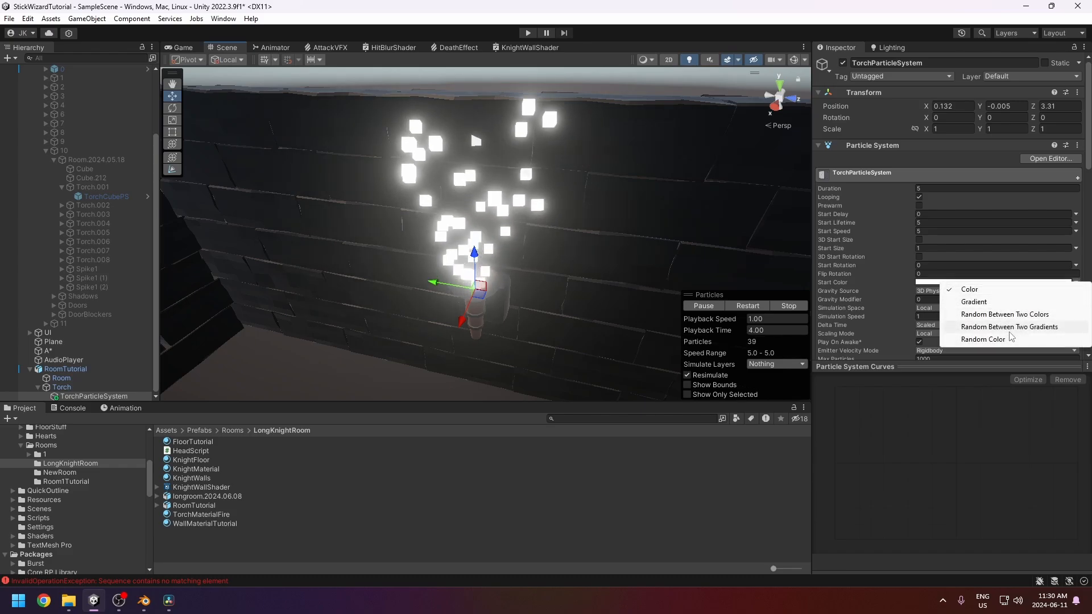
pyautogui.click(1019, 314)
pyautogui.click(990, 281)
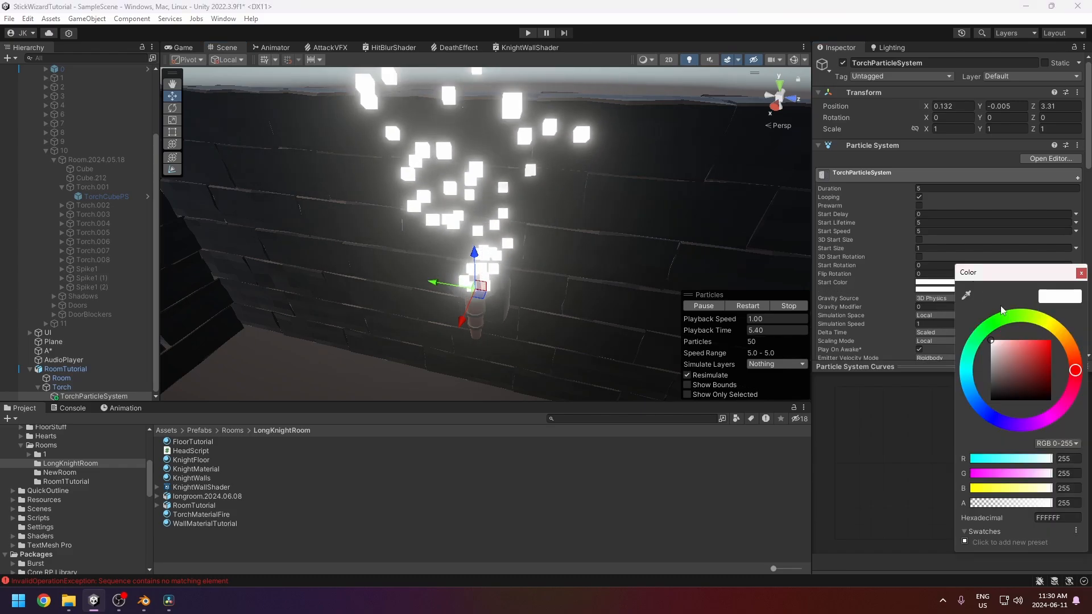
pyautogui.click(1030, 340)
pyautogui.moveTo(1031, 341); pyautogui.dragTo(1057, 338)
pyautogui.click(1081, 274)
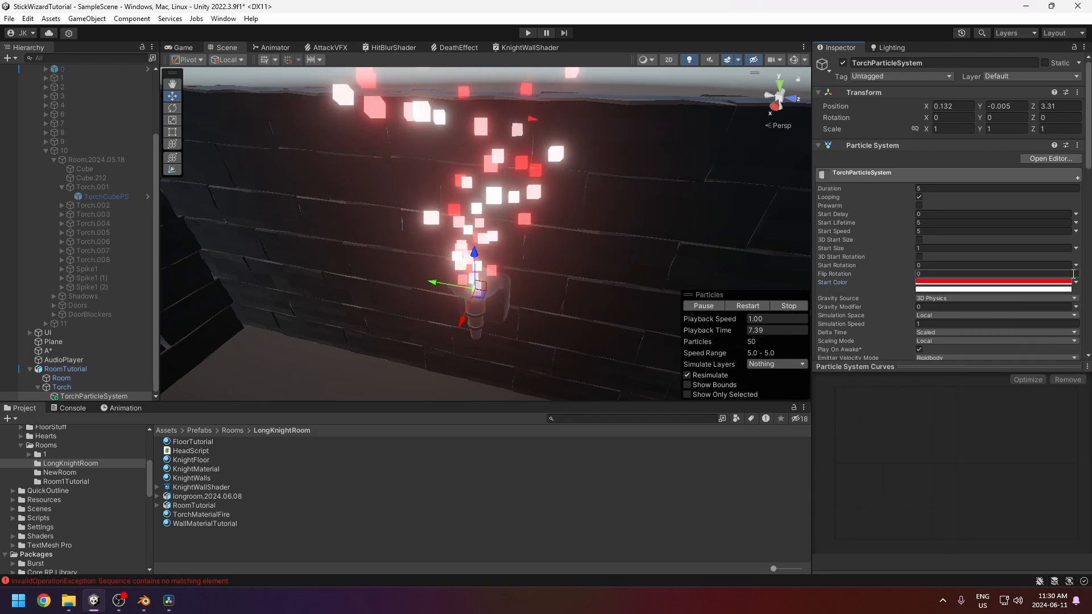
# Set the second Start Color to yellow-orange, FFB200.
pyautogui.click(1075, 283)
pyautogui.click(975, 291)
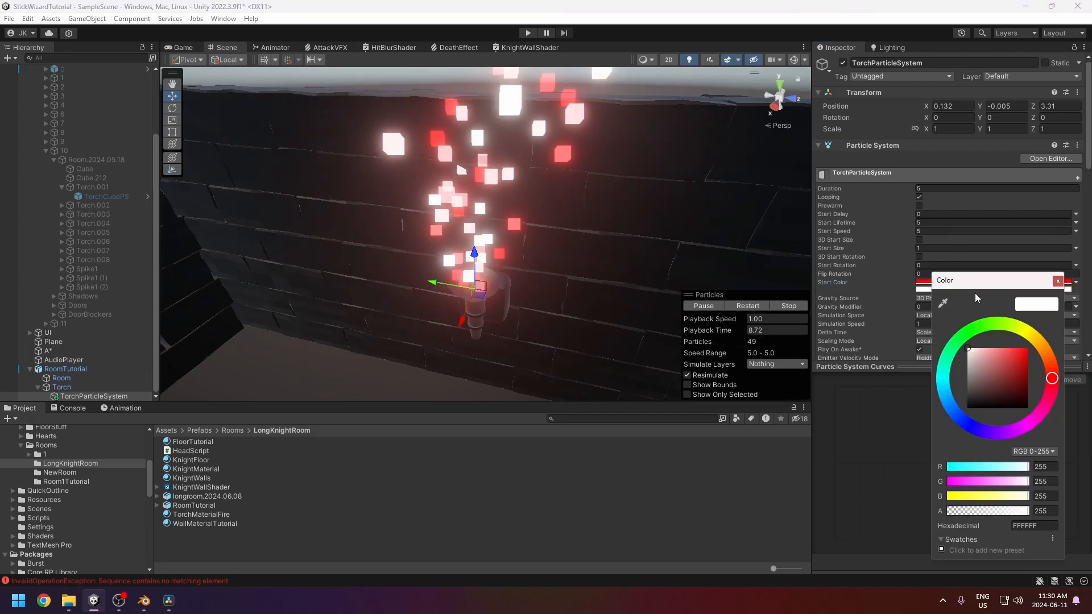
pyautogui.click(1027, 351)
pyautogui.click(1039, 341)
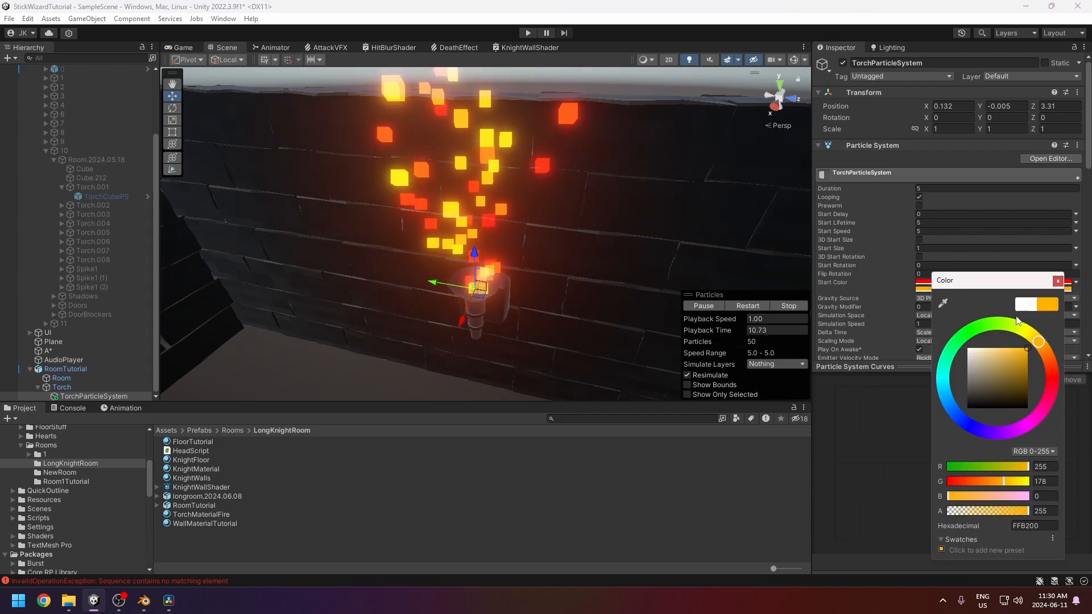
pyautogui.click(1081, 281)
# Enable Size over Lifetime on TorchParticleSystem and open its Size curve.
pyautogui.scroll(-5, 570, 289)
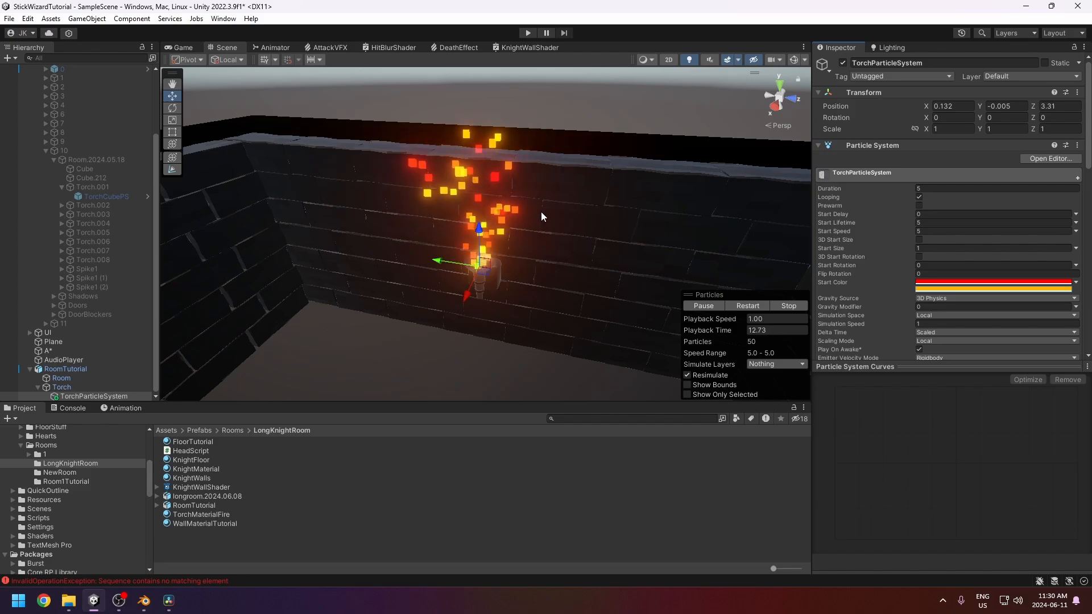
pyautogui.scroll(1, 543, 225)
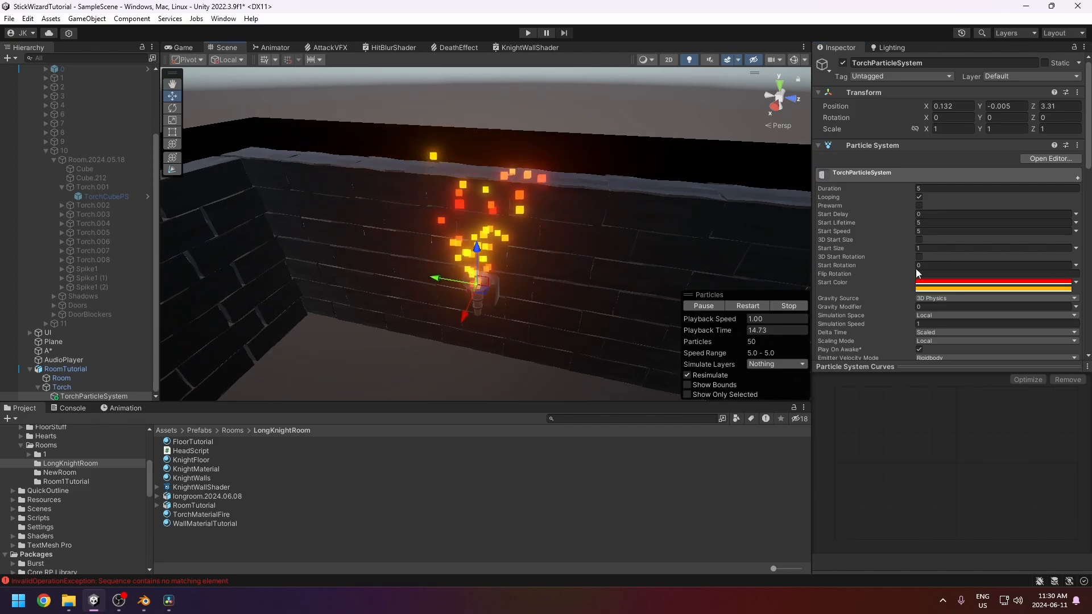
pyautogui.scroll(-8, 904, 276)
pyautogui.scroll(3, 842, 256)
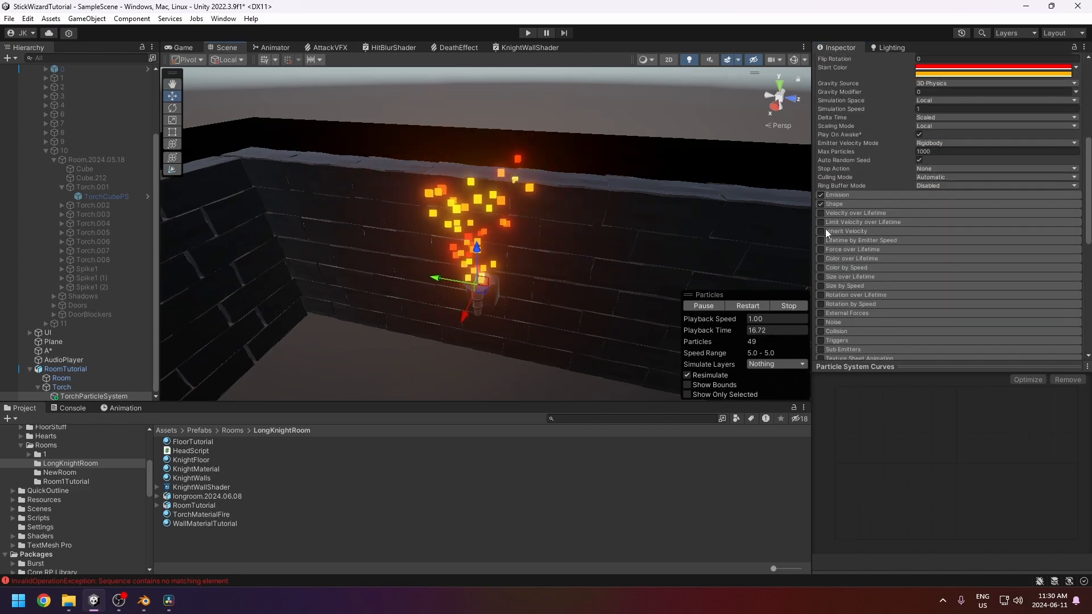
pyautogui.click(821, 277)
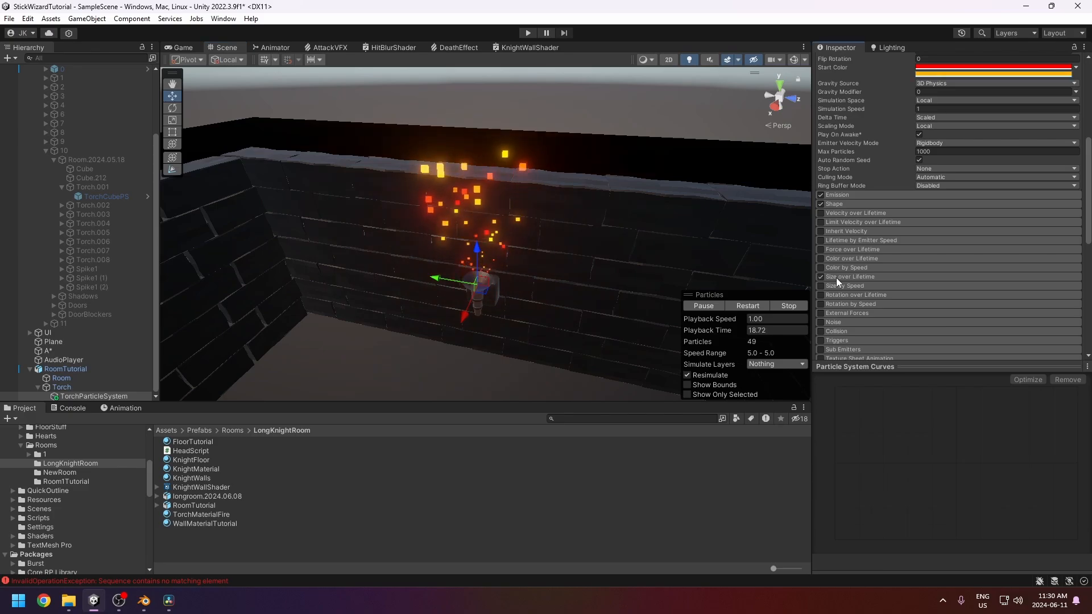
pyautogui.click(838, 276)
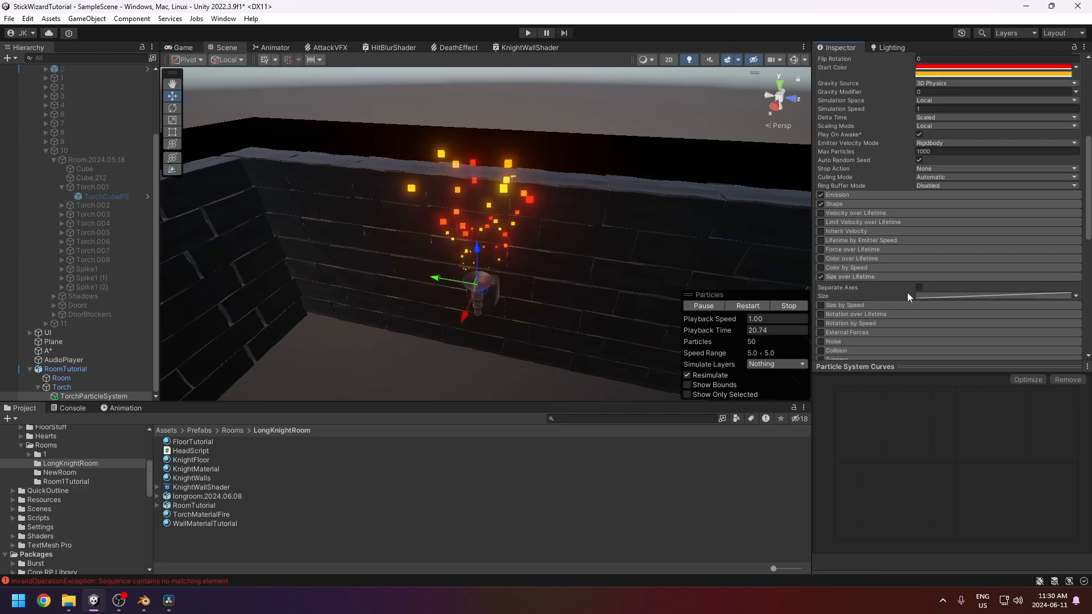
pyautogui.click(954, 296)
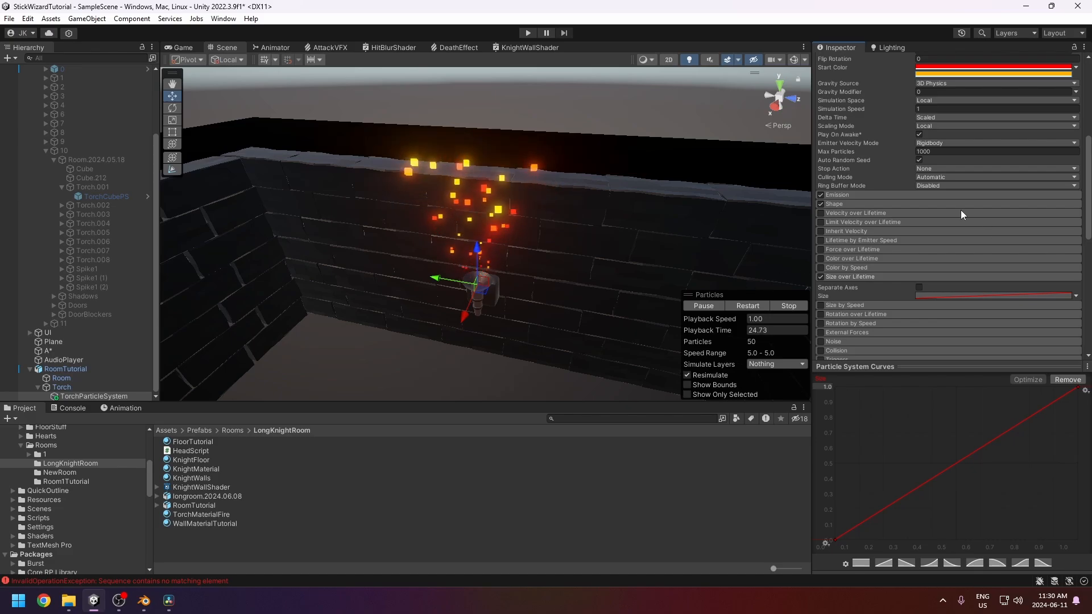
# Set the particle system's Start Speed to a constant 1.
pyautogui.scroll(5, 927, 145)
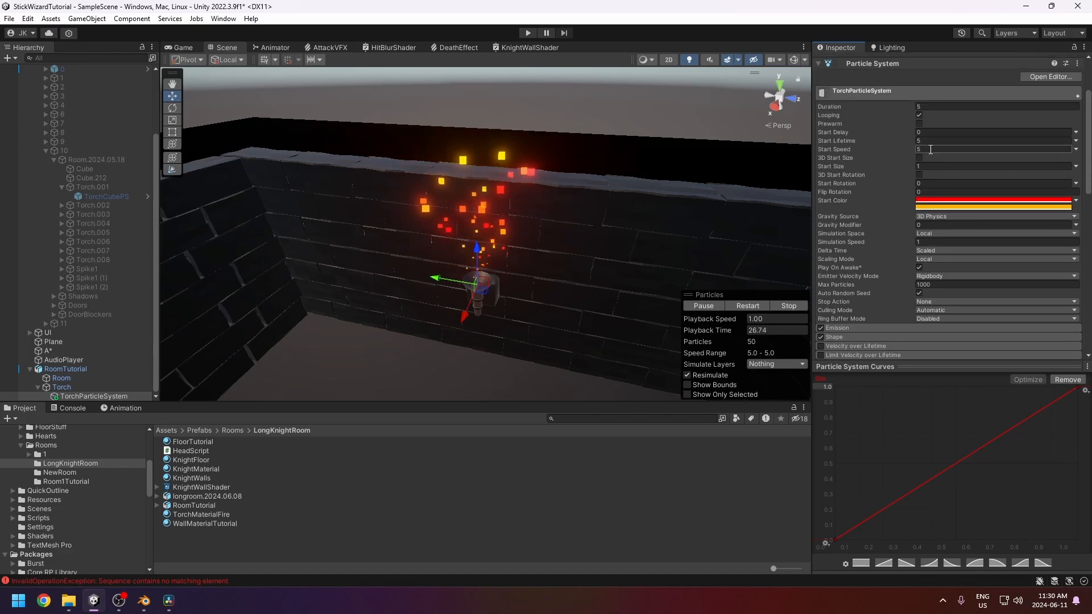
pyautogui.click(928, 148)
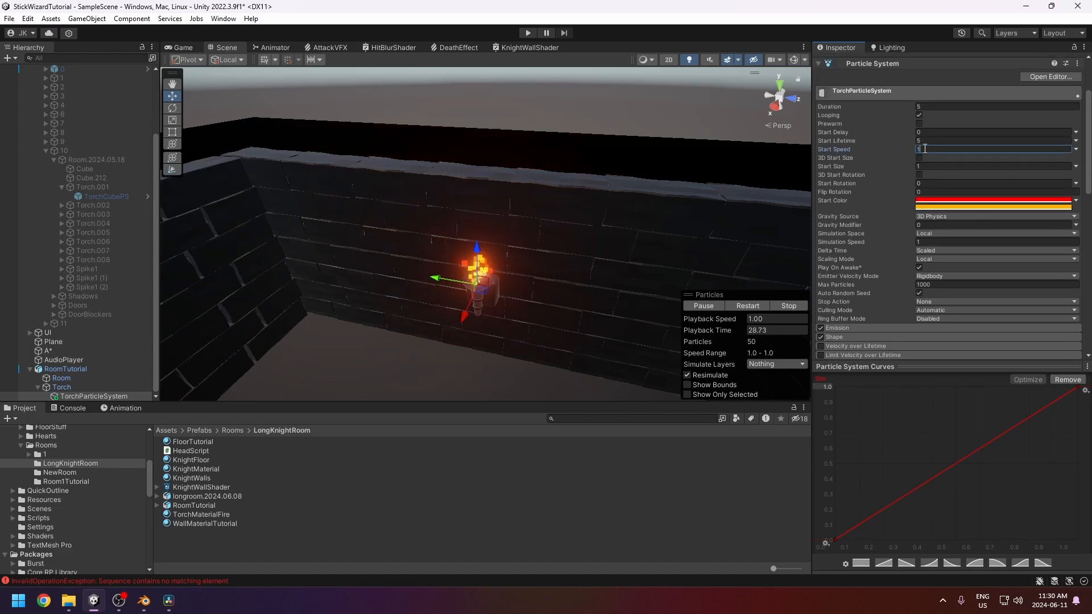
pyautogui.write('1')
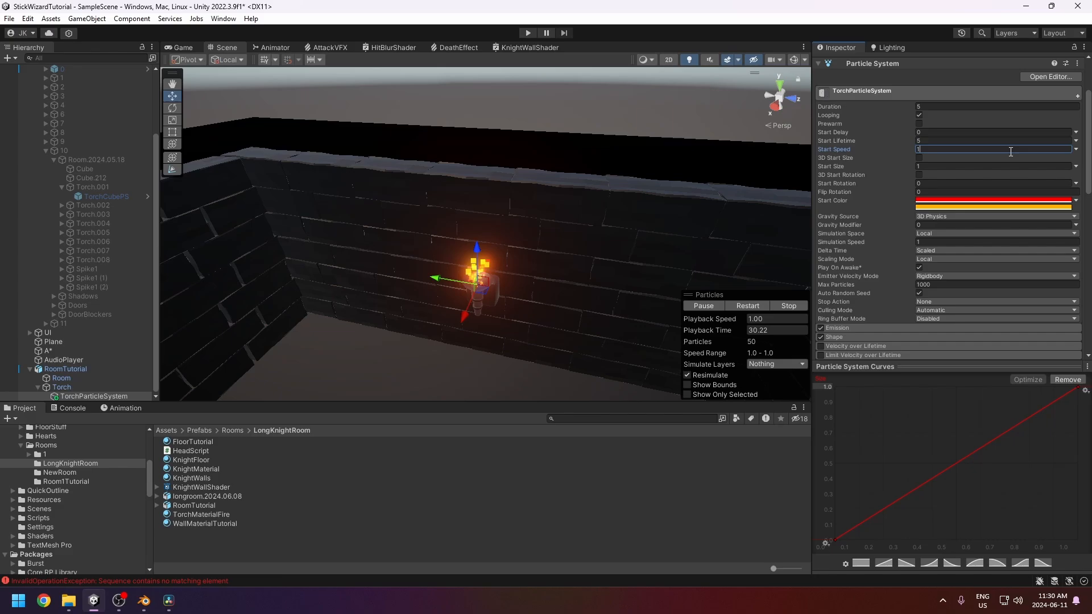
# Make the particles' Start Speed random between two constants, 0.5 and 3, and frame the torch flame.
pyautogui.click(1076, 149)
pyautogui.click(1024, 186)
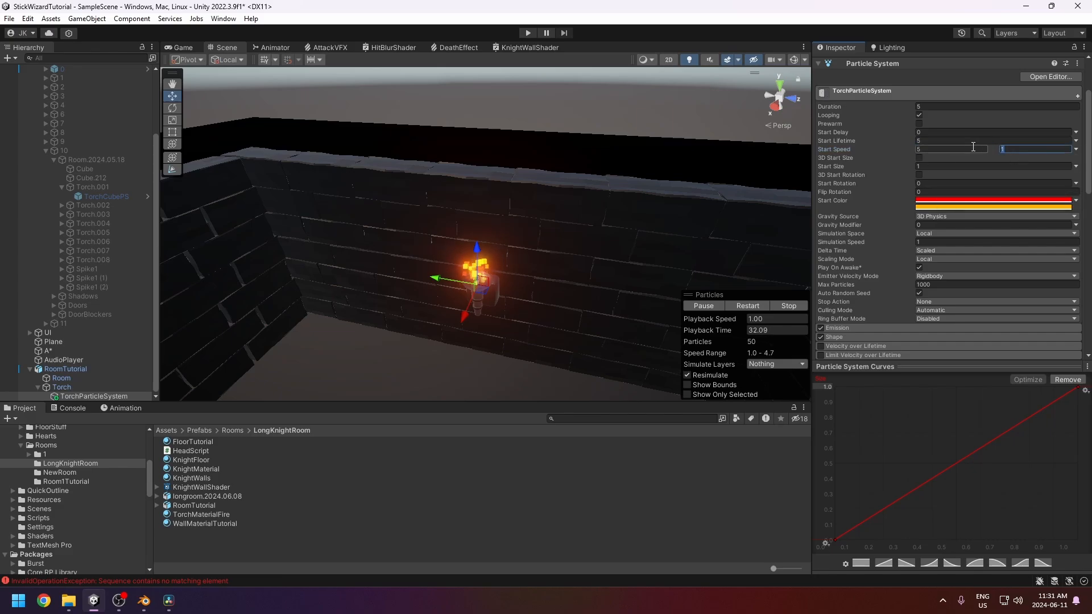
pyautogui.press('BackSpace')
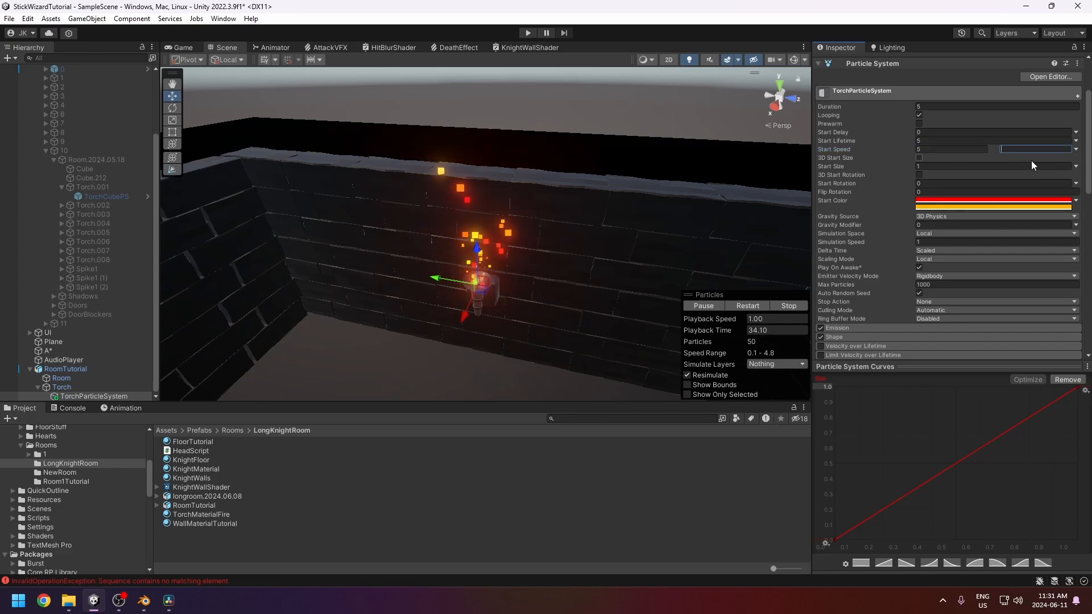
pyautogui.write('1.5')
pyautogui.click(940, 149)
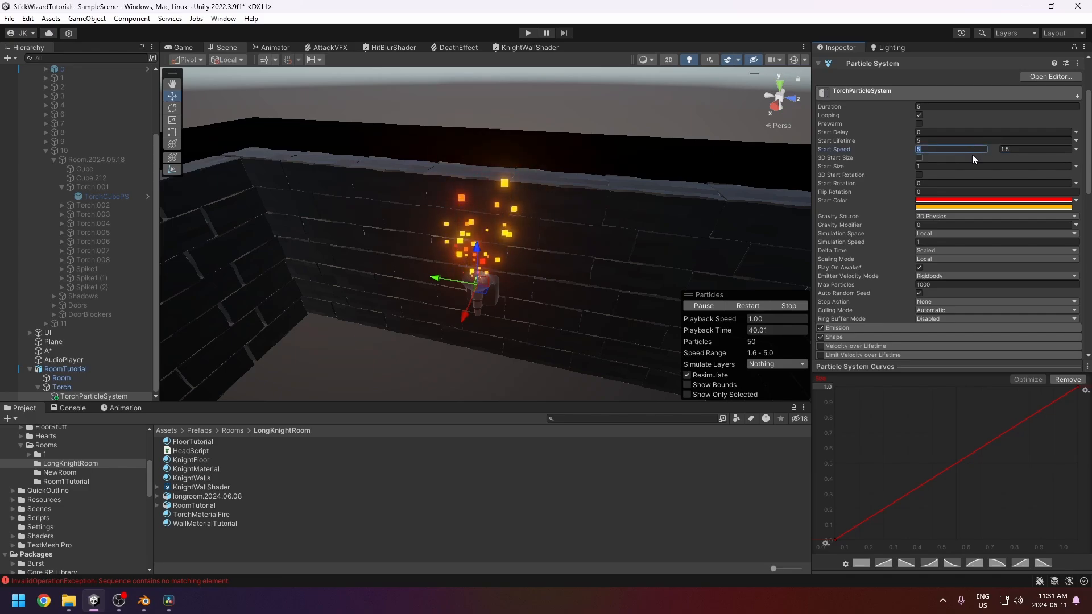
pyautogui.write('0.5')
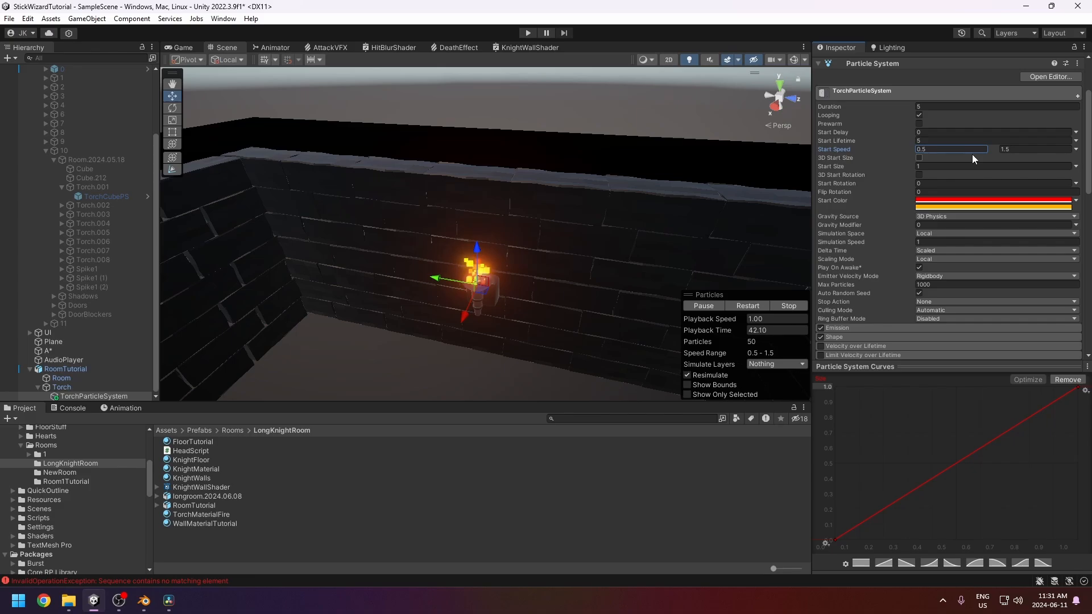
pyautogui.click(1016, 150)
pyautogui.write('3')
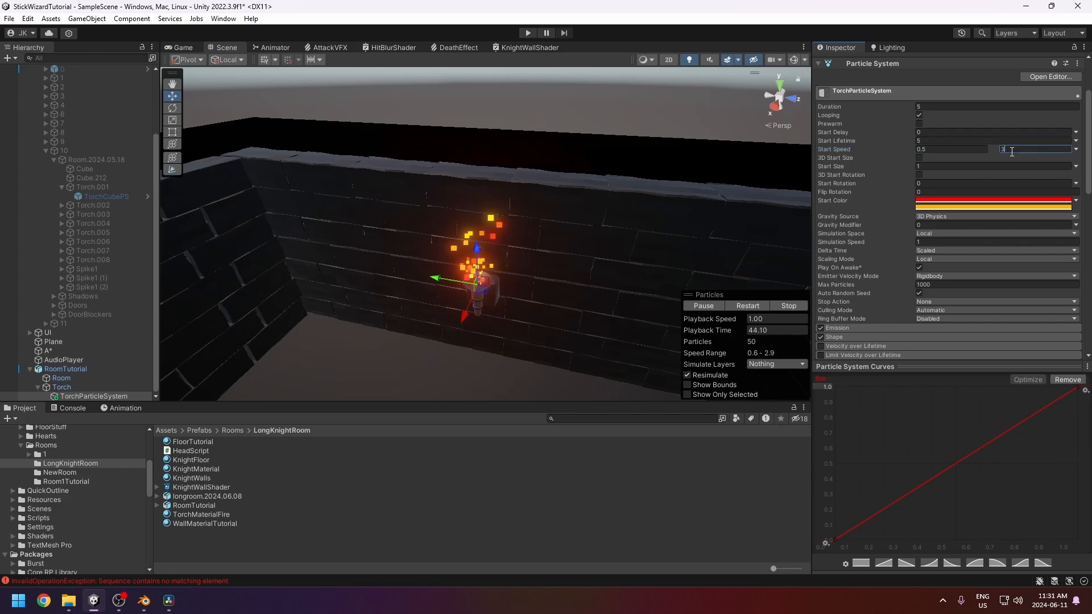
pyautogui.moveTo(520, 274); pyautogui.dragTo(528, 303, button='right')
pyautogui.press('f')
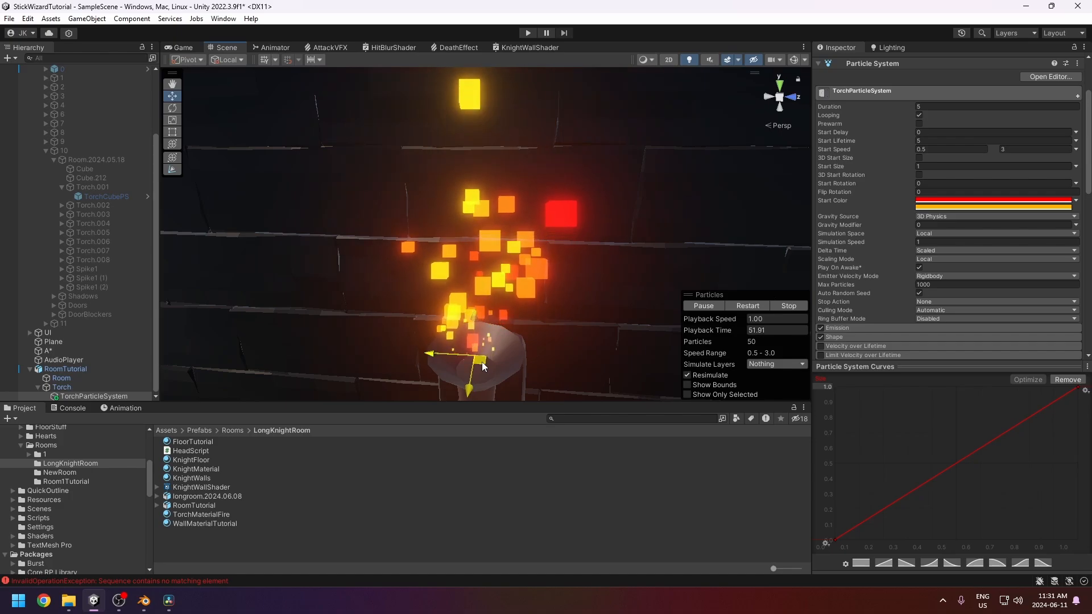
# Set the Emission module's Rate over Time to 25 for the torch particles.
pyautogui.moveTo(482, 362); pyautogui.dragTo(510, 302, button='right')
pyautogui.moveTo(603, 284); pyautogui.dragTo(606, 284, button='right')
pyautogui.scroll(-5, 970, 325)
pyautogui.scroll(3, 883, 251)
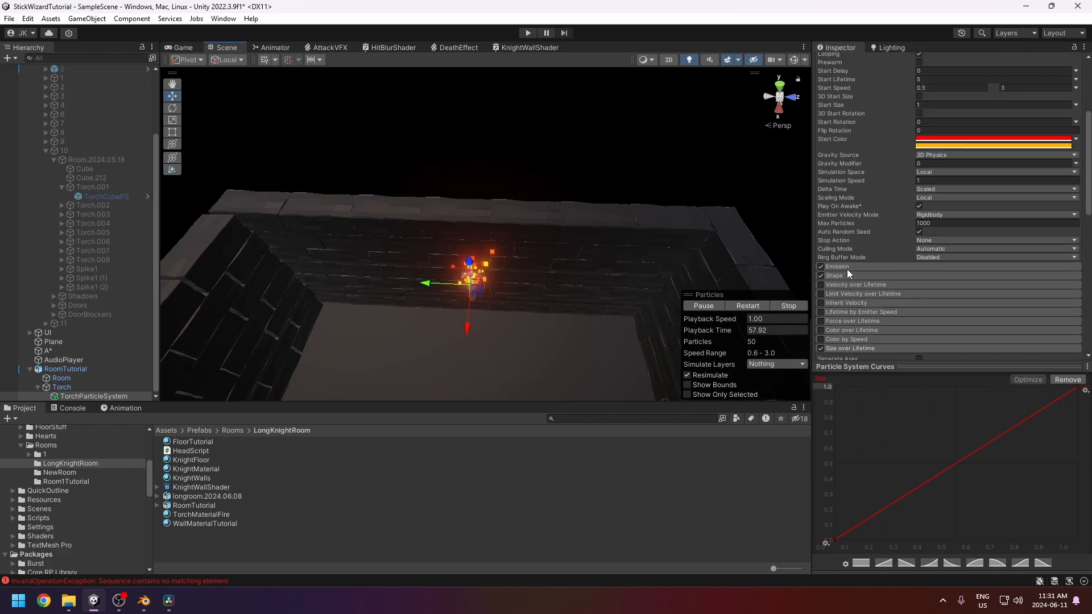
pyautogui.click(848, 266)
pyautogui.click(934, 278)
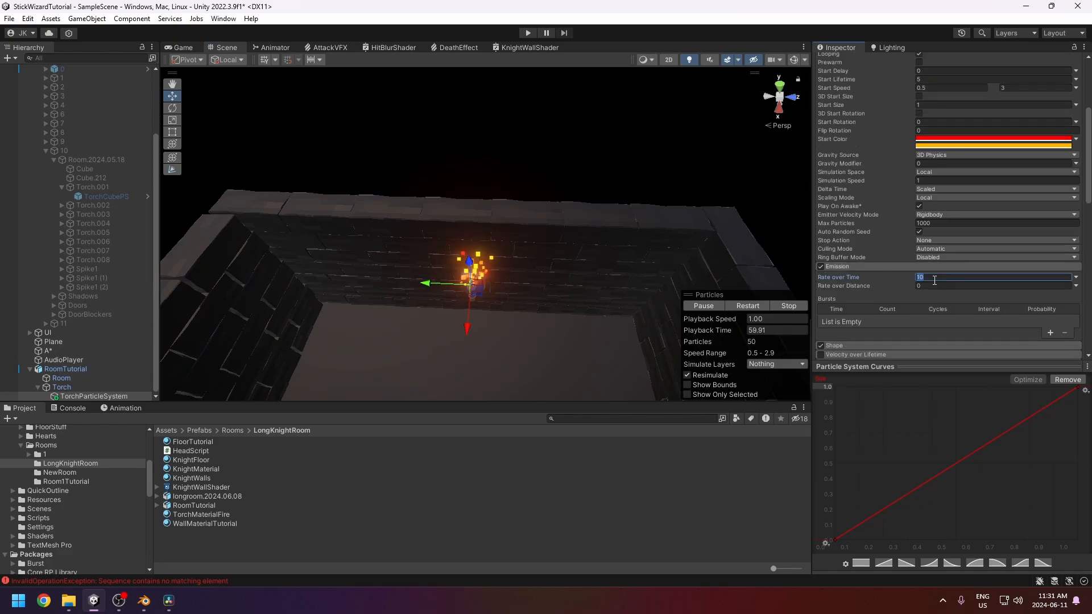
pyautogui.write('50')
pyautogui.press('BackSpace')
pyautogui.press('BackSpace')
pyautogui.write('25')
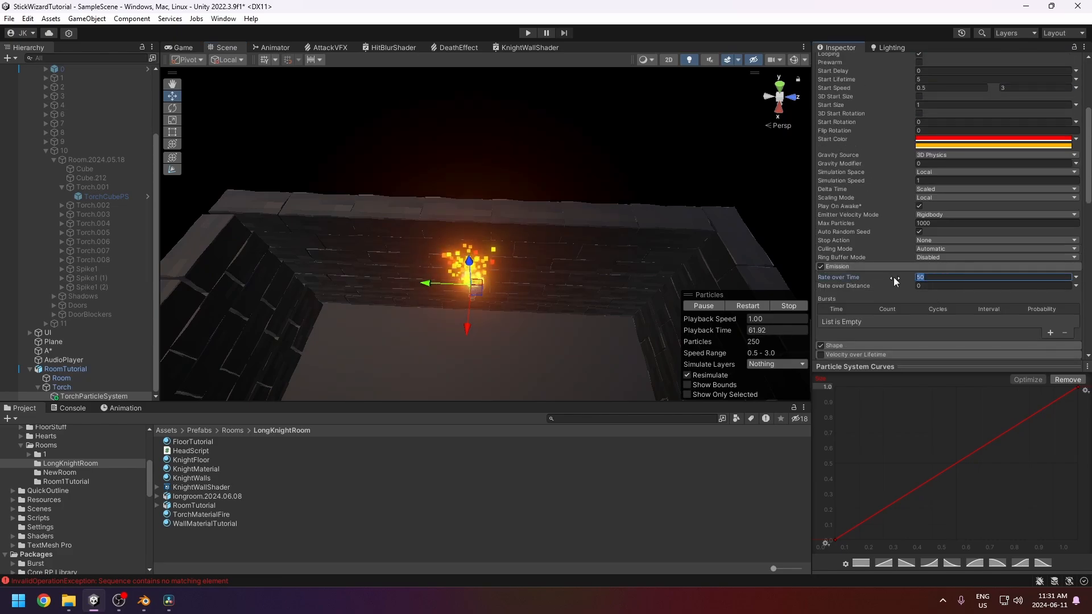
pyautogui.moveTo(620, 294); pyautogui.dragTo(533, 290, button='right')
pyautogui.press('w')
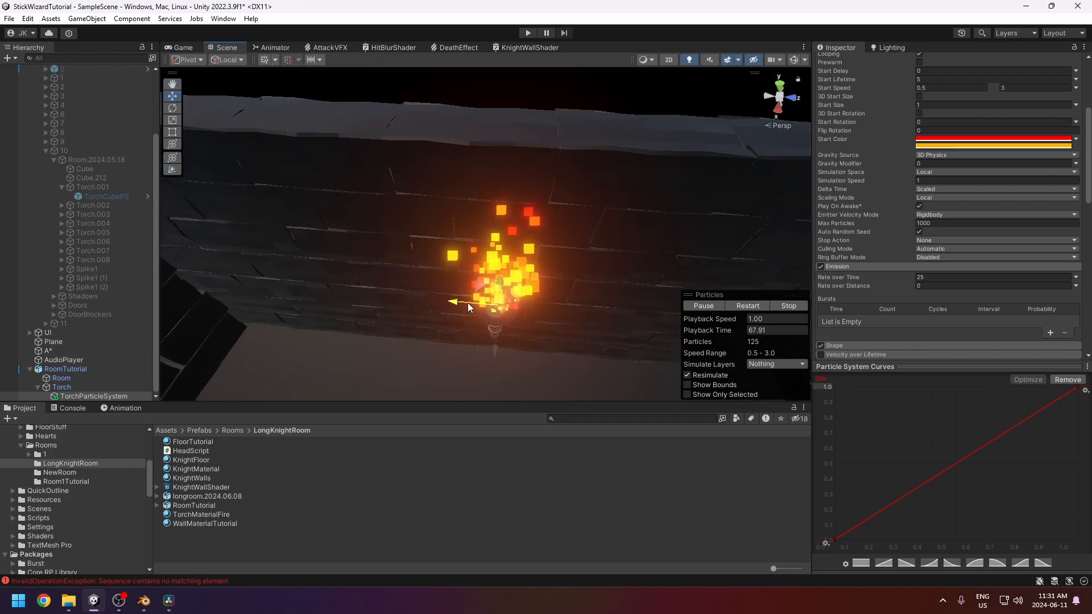
# Show the Game view and set the Main Camera's X position to -117.04 so the torch is in frame.
pyautogui.click(182, 48)
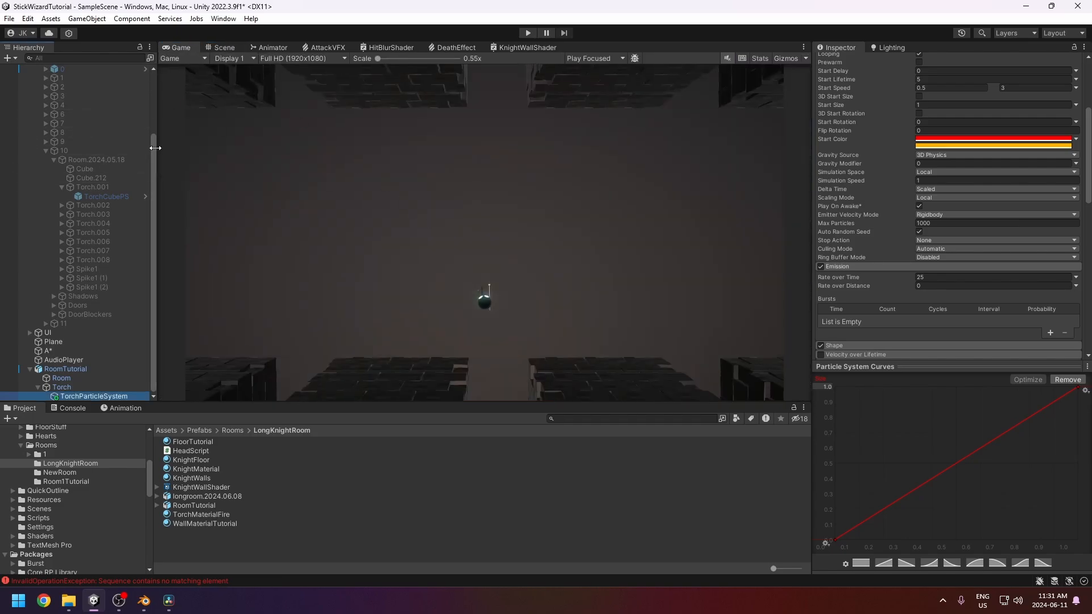
pyautogui.moveTo(153, 141); pyautogui.dragTo(151, 77)
pyautogui.click(79, 96)
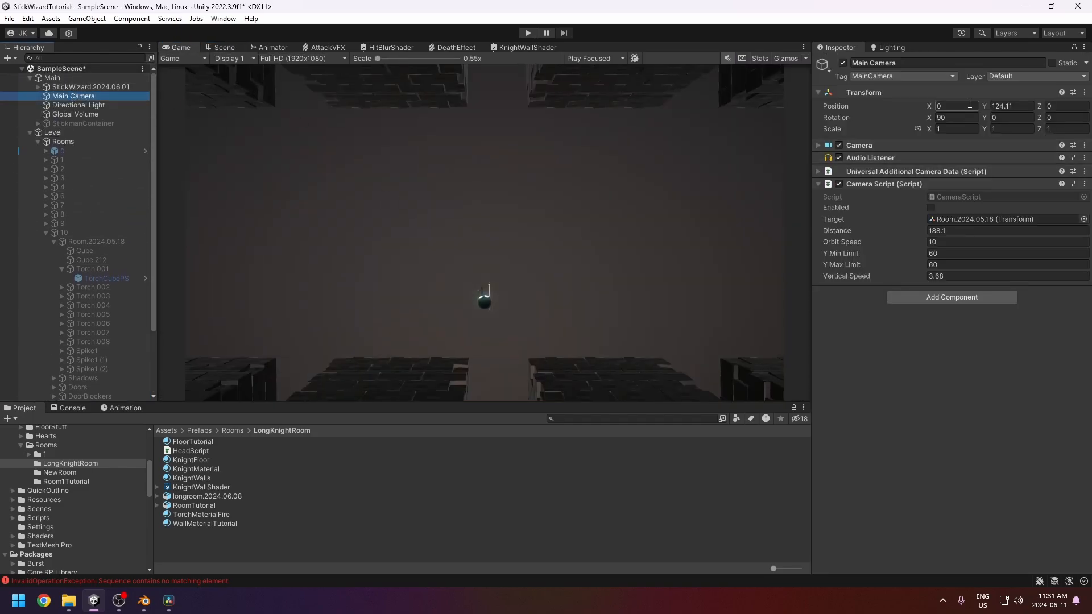
pyautogui.click(1068, 107)
pyautogui.write('2.15')
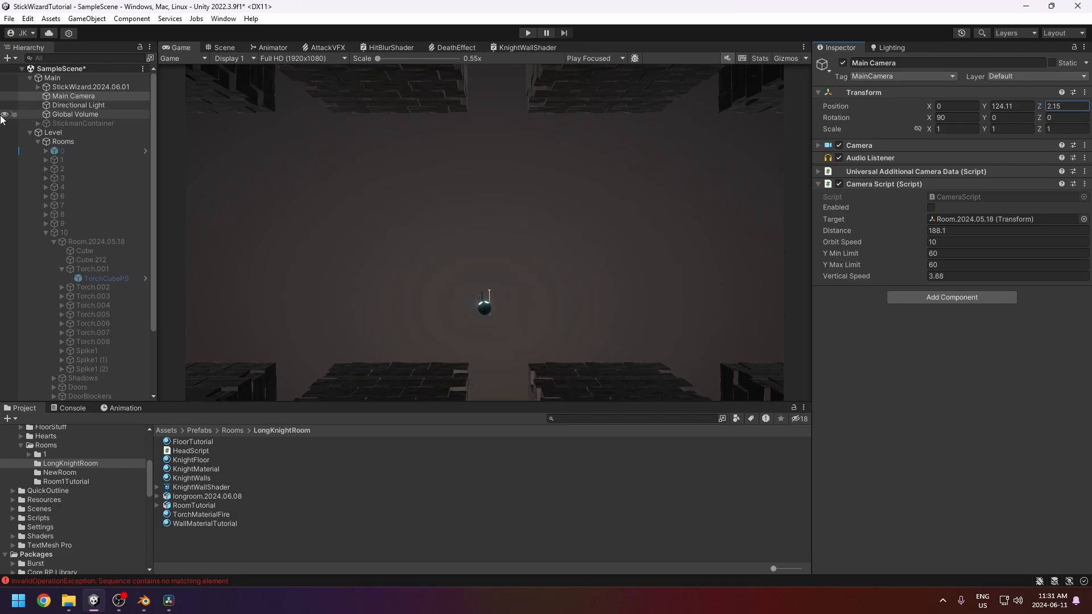
# Set TorchParticleSystem's Start Lifetime to 2.
pyautogui.scroll(-3, 97, 358)
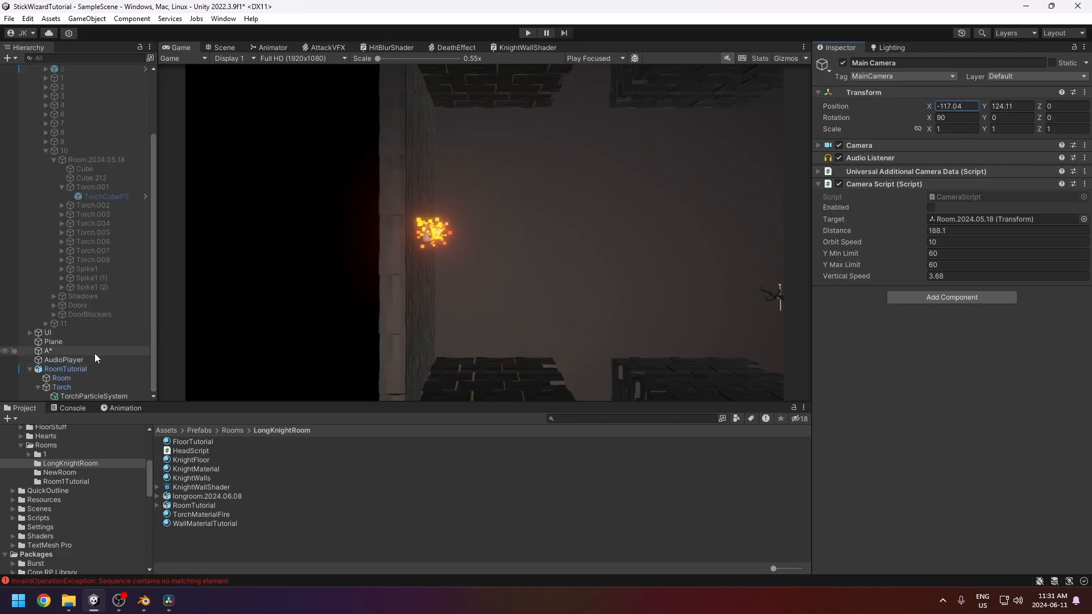
pyautogui.click(94, 397)
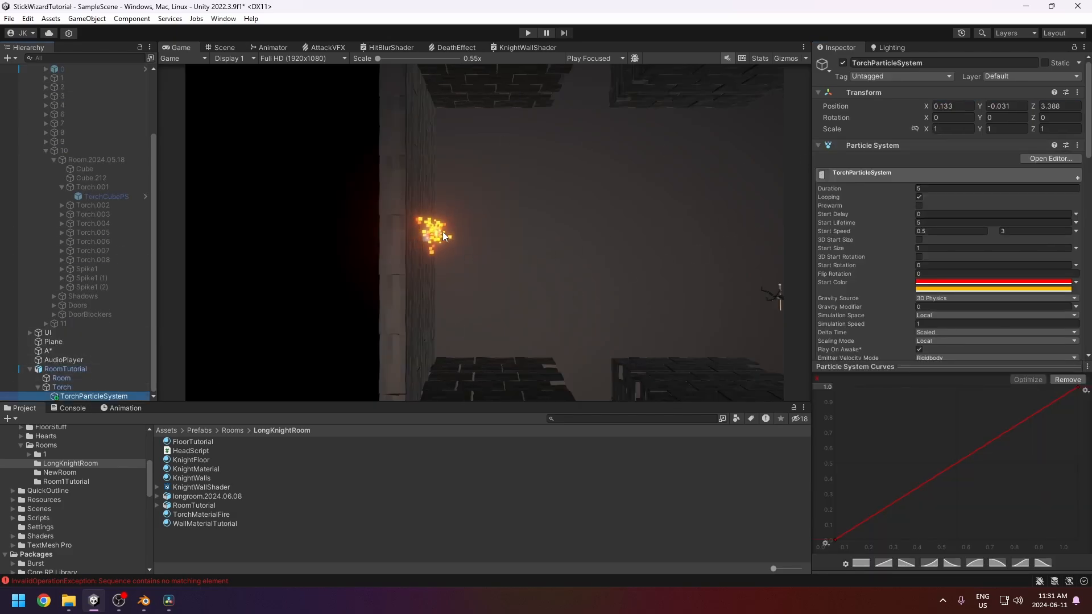
pyautogui.scroll(-5, 978, 251)
pyautogui.scroll(3, 937, 268)
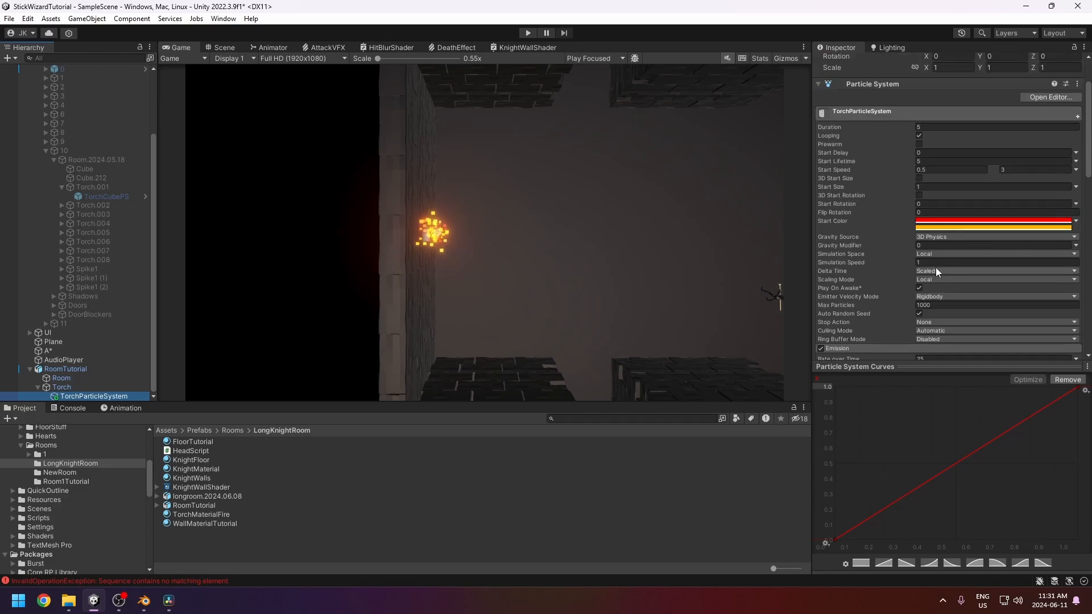
pyautogui.click(944, 161)
pyautogui.write('2')
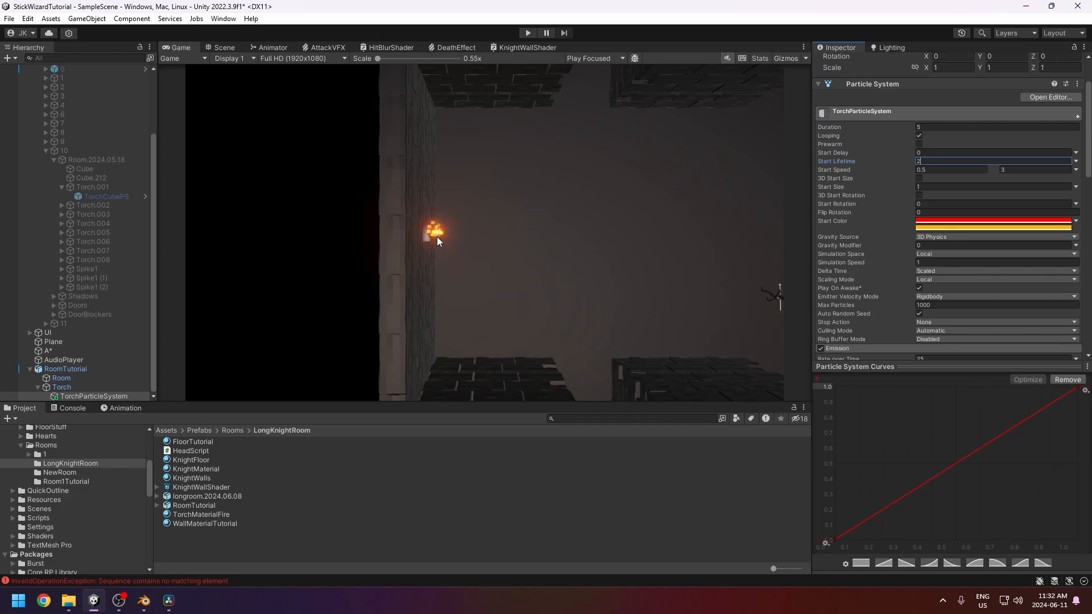
# Make the particles' Start Rotation random between two constants, -360 and 360.
pyautogui.scroll(-1, 866, 254)
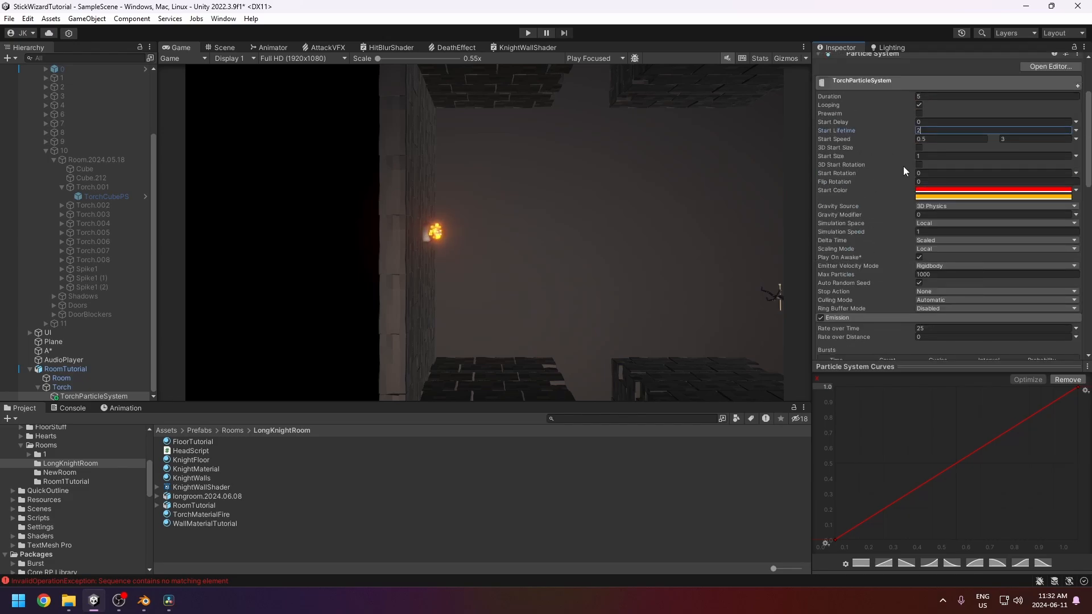
pyautogui.click(1076, 173)
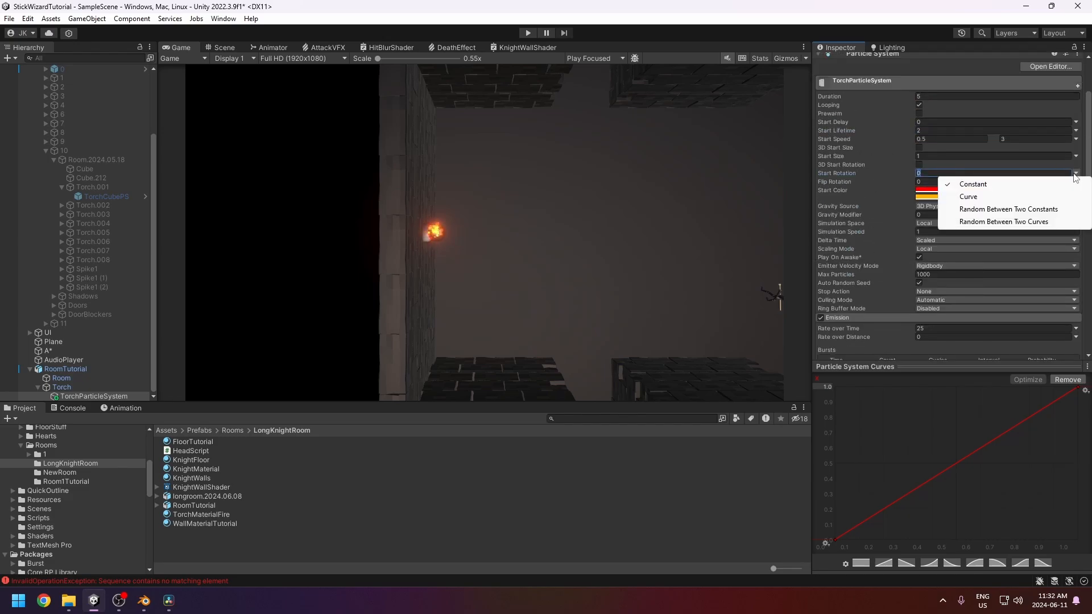
pyautogui.click(1007, 209)
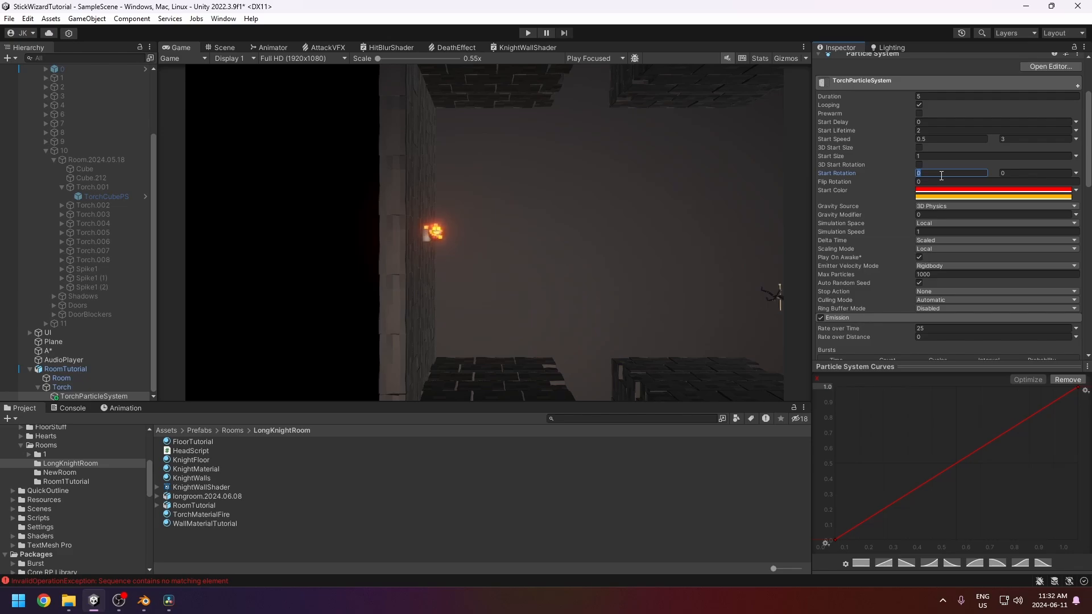
pyautogui.write('-360')
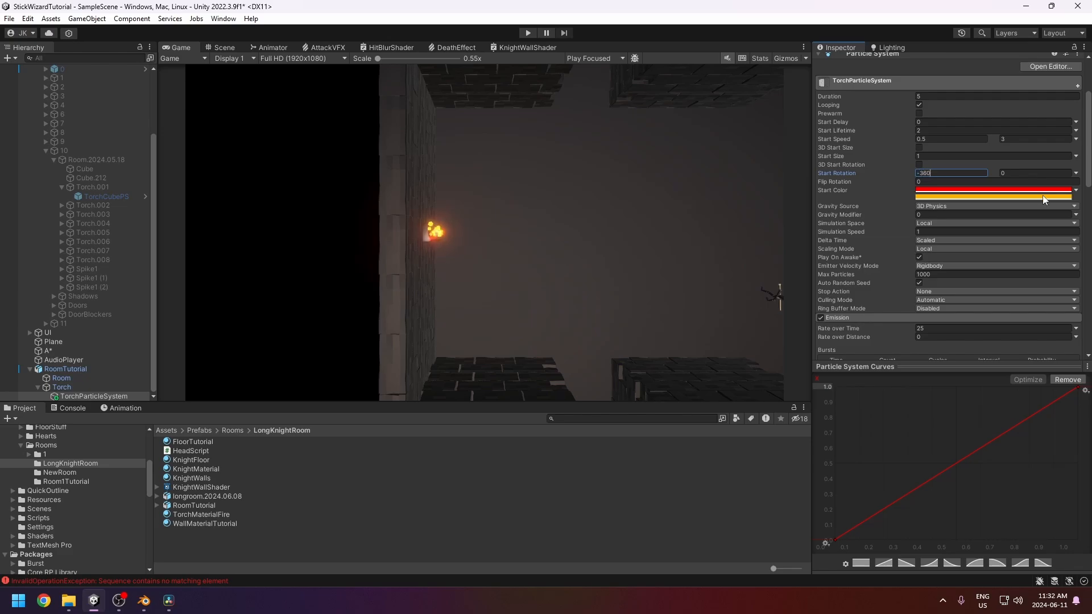
pyautogui.click(1026, 174)
pyautogui.write('360')
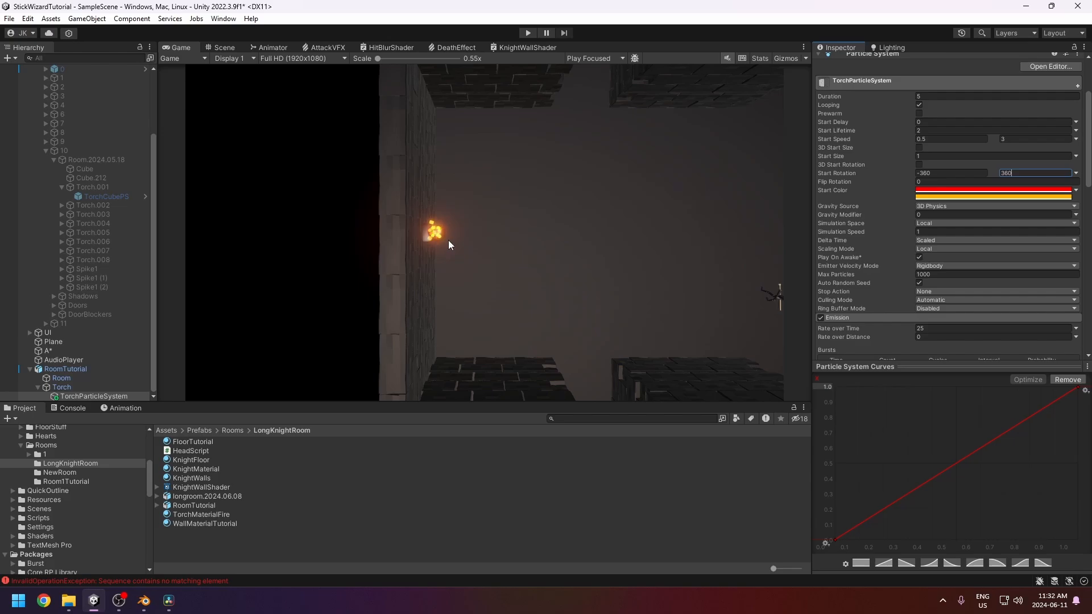
# Enable Color over Lifetime and set the gradient's end alpha to 0 so the particles fade out.
pyautogui.scroll(-8, 936, 256)
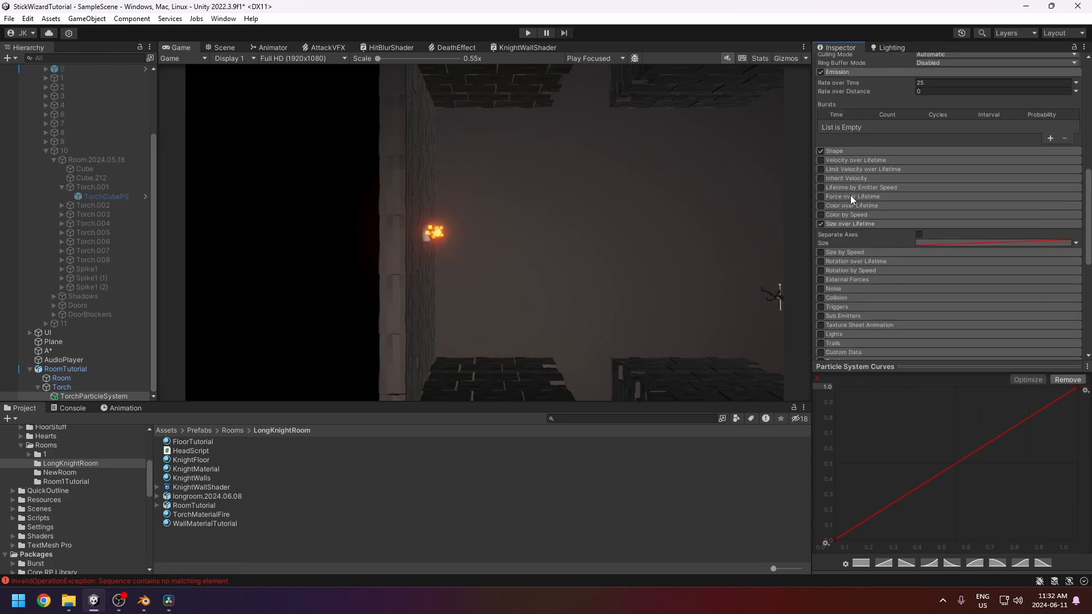
pyautogui.scroll(-1, 854, 221)
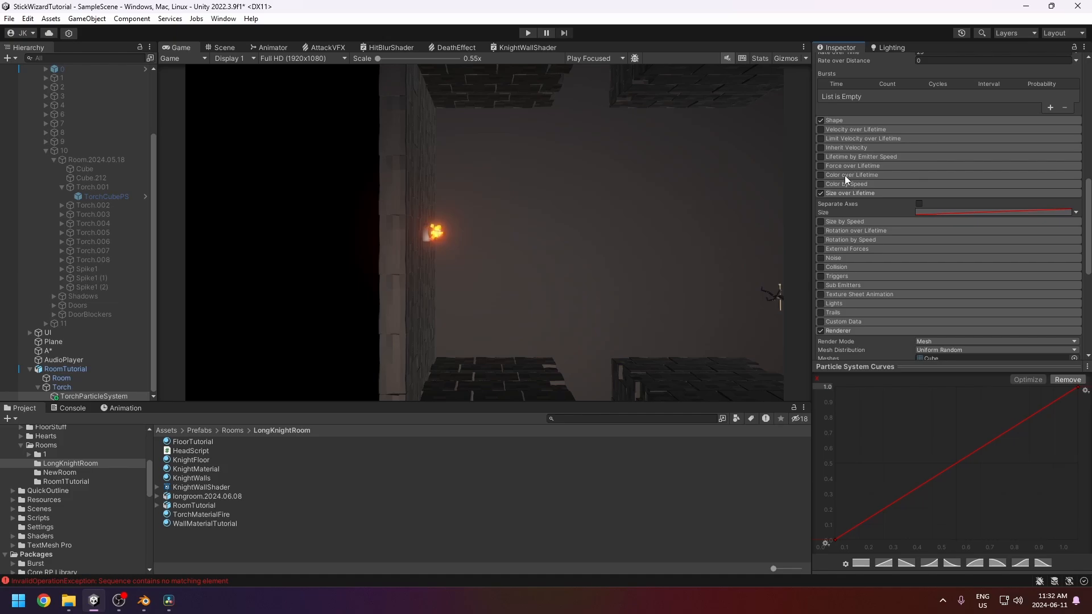
pyautogui.click(829, 175)
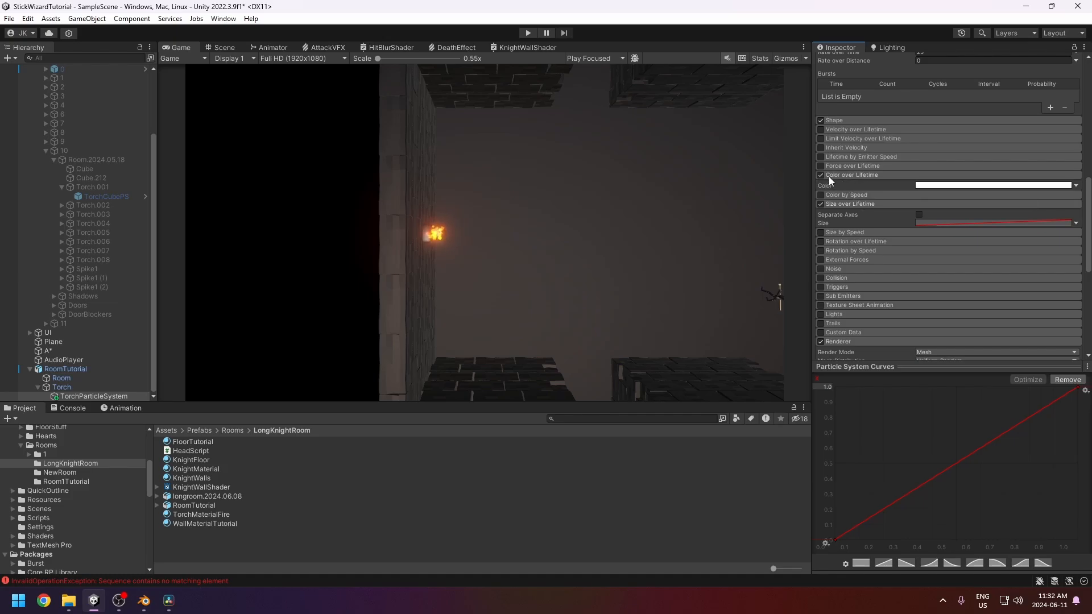
pyautogui.click(933, 186)
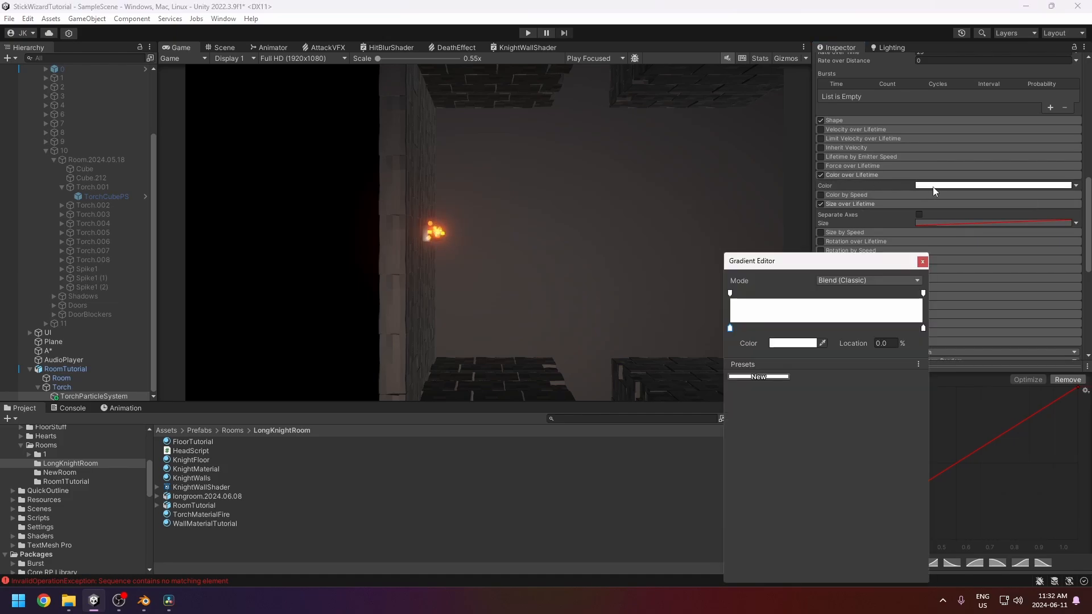
pyautogui.click(923, 293)
pyautogui.moveTo(806, 343); pyautogui.dragTo(768, 345)
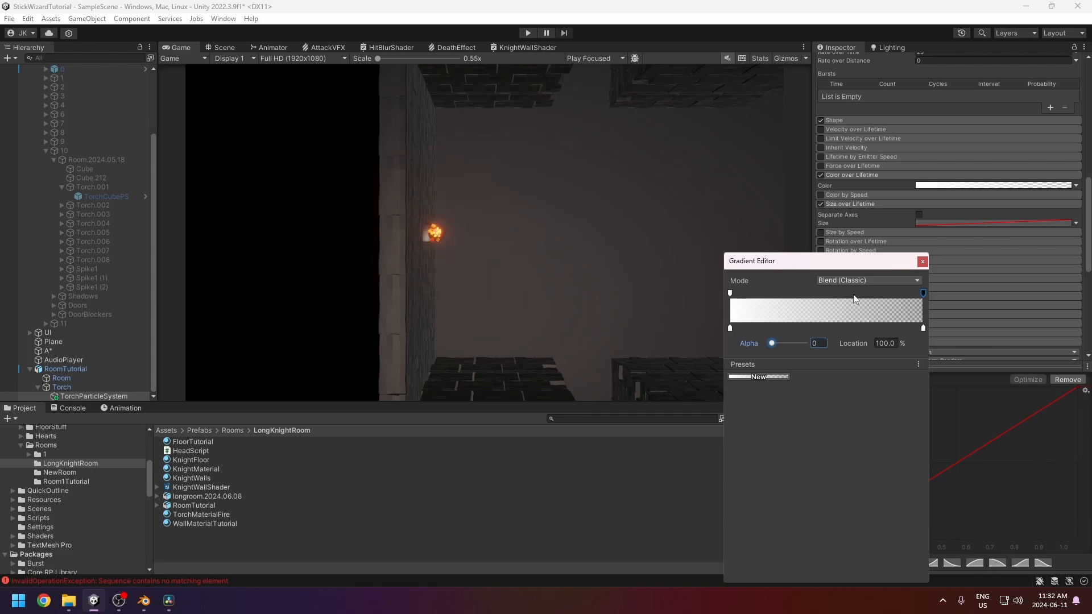
pyautogui.click(731, 293)
pyautogui.click(922, 293)
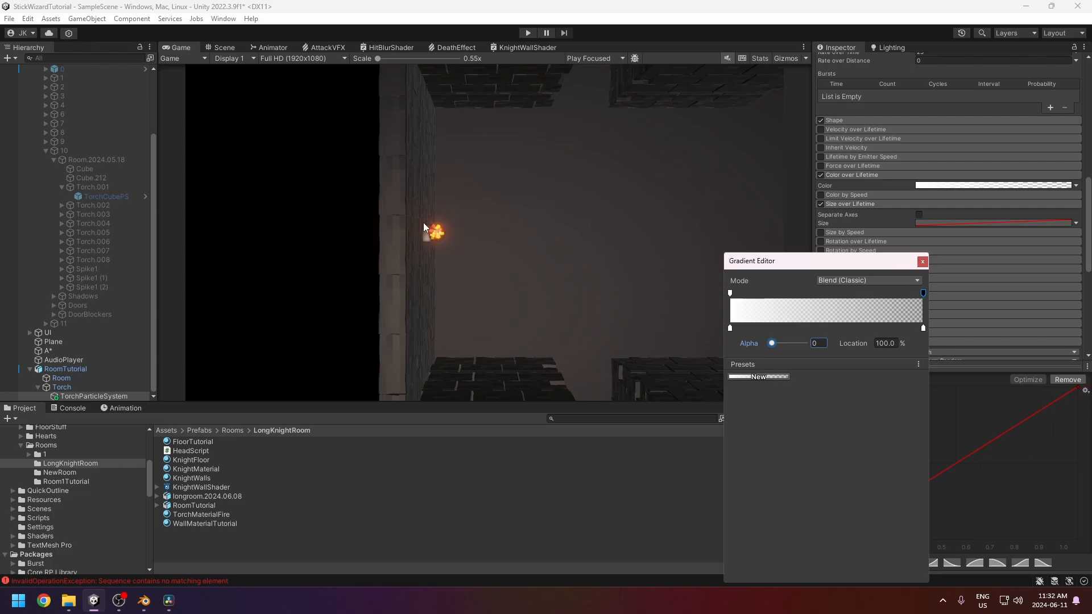
pyautogui.click(922, 261)
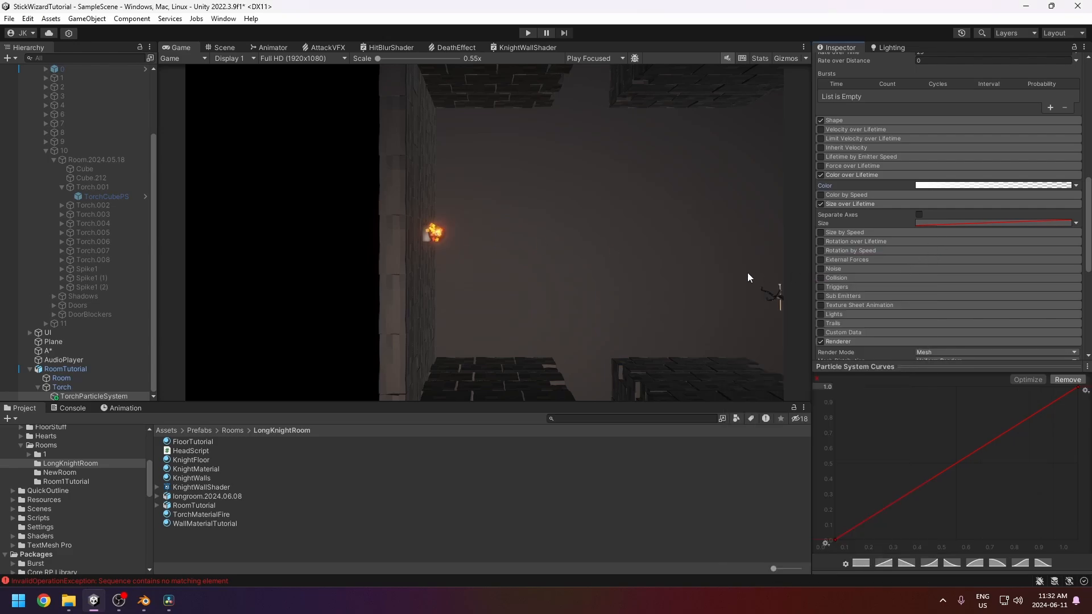
# Make the particles' Start Size random between two constants, with 0.01 as the second value.
pyautogui.scroll(10, 898, 287)
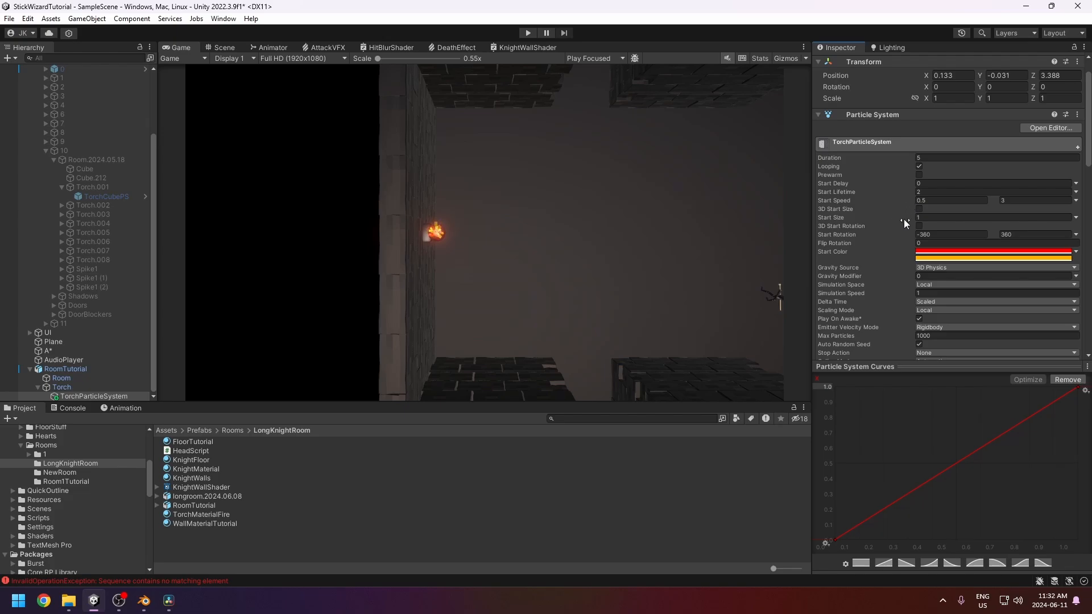
pyautogui.click(957, 217)
pyautogui.click(1077, 217)
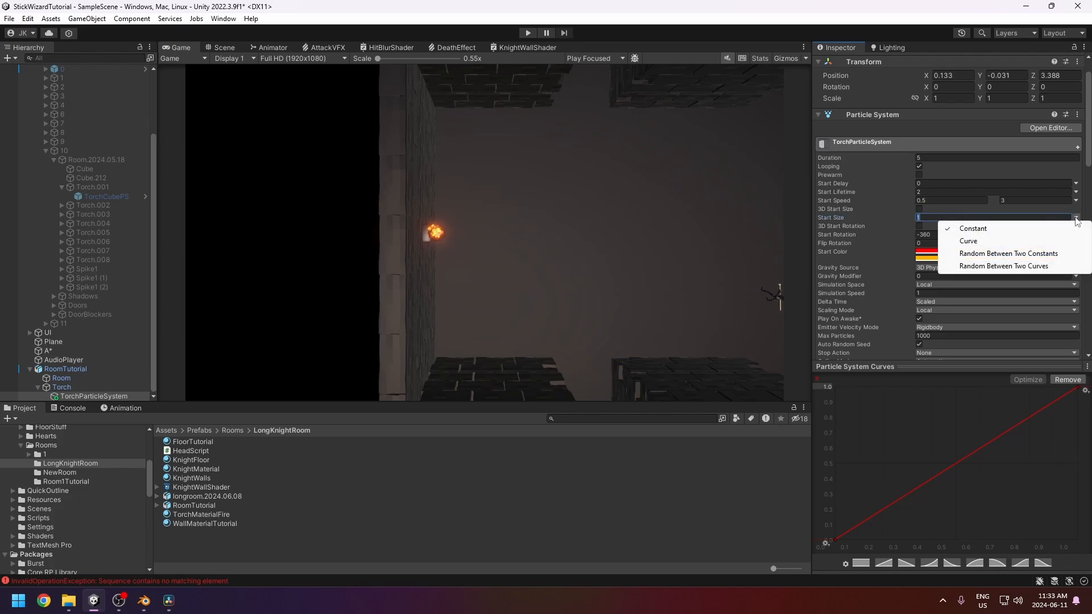
pyautogui.click(1012, 255)
pyautogui.click(1006, 218)
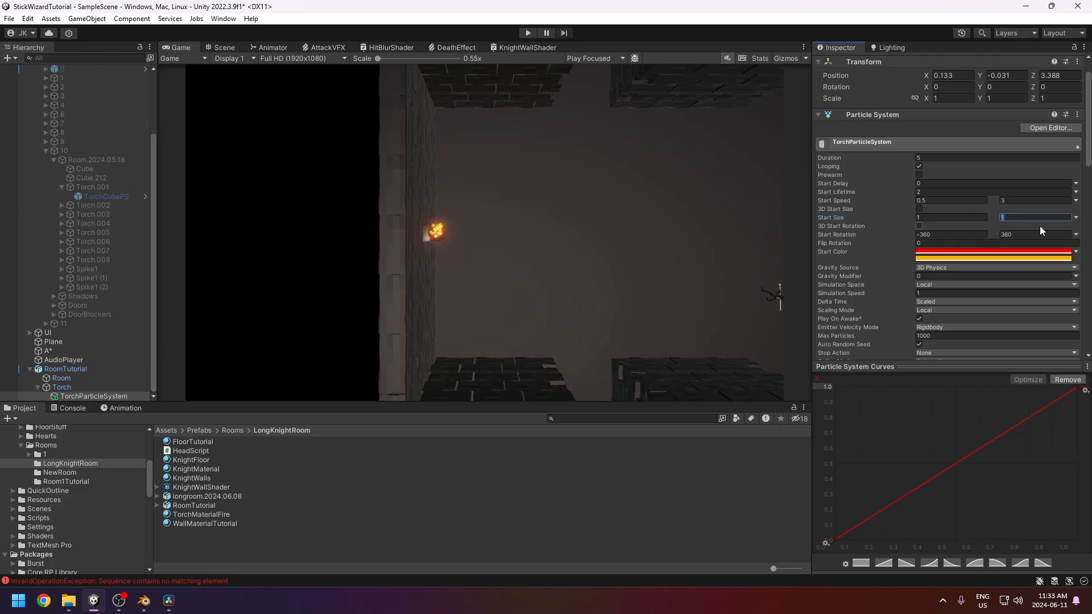
pyautogui.write('.01')
pyautogui.press('Return')
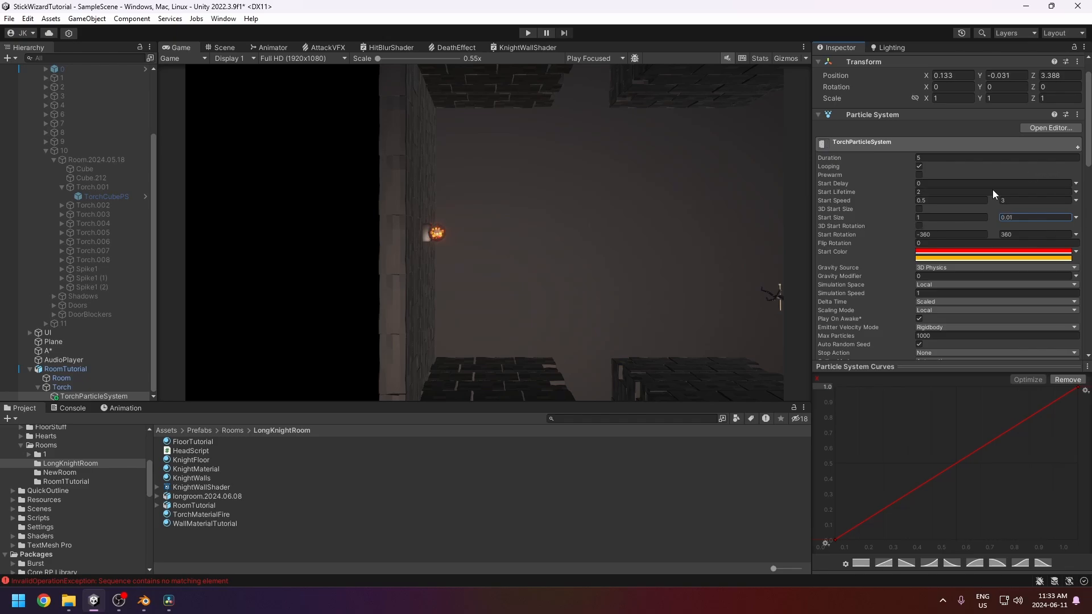
# Set the two random Start Size constants to 2 and 0.5.
pyautogui.click(937, 218)
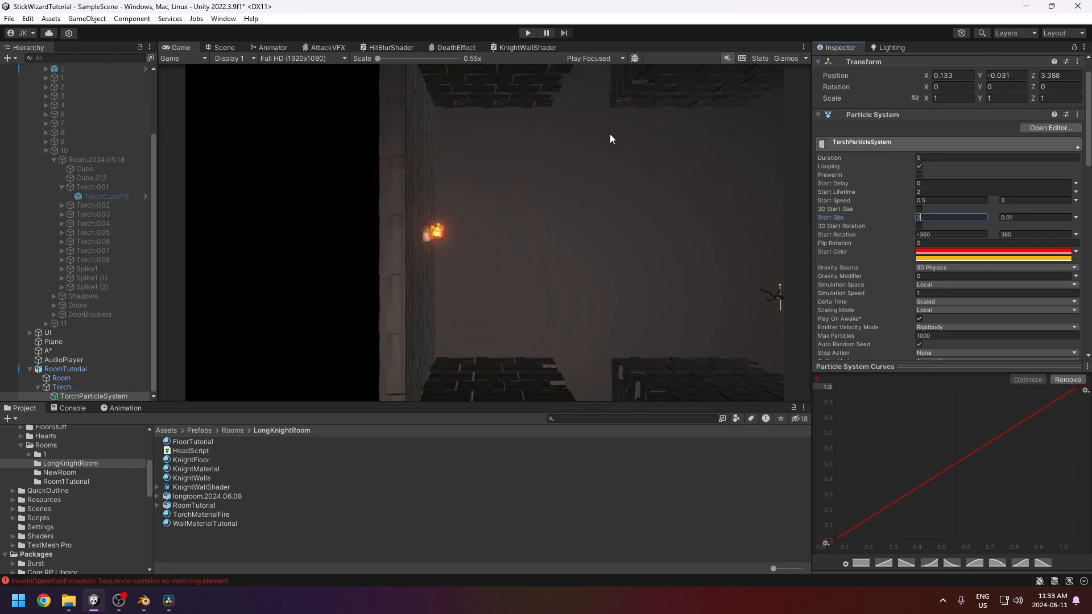
pyautogui.press('BackSpace')
pyautogui.write('1')
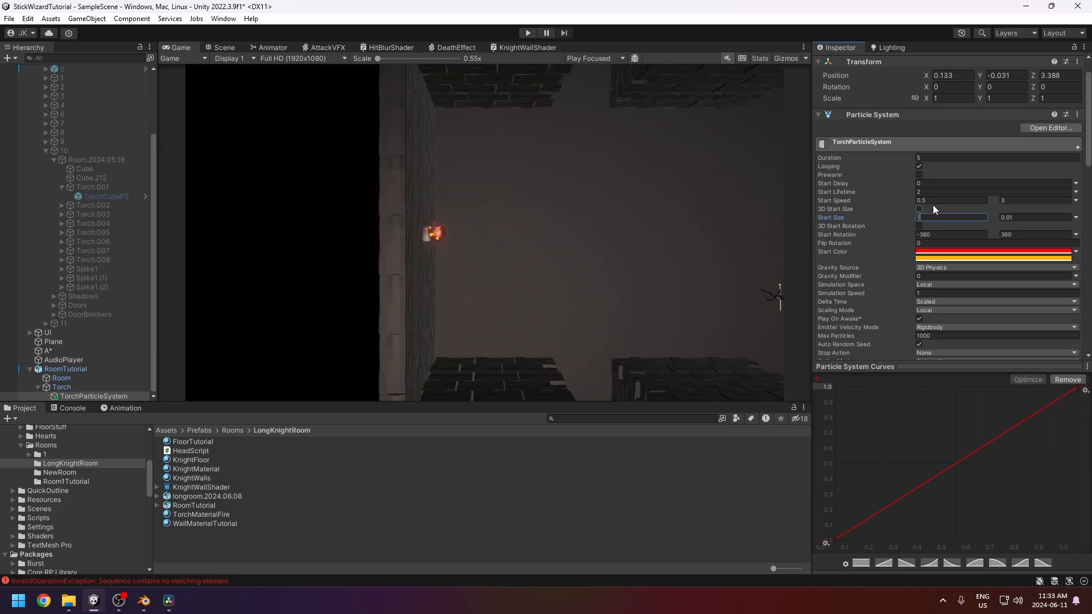
pyautogui.write('.5')
pyautogui.press('BackSpace')
pyautogui.press('BackSpace')
pyautogui.press('BackSpace')
pyautogui.write('2')
pyautogui.click(1055, 218)
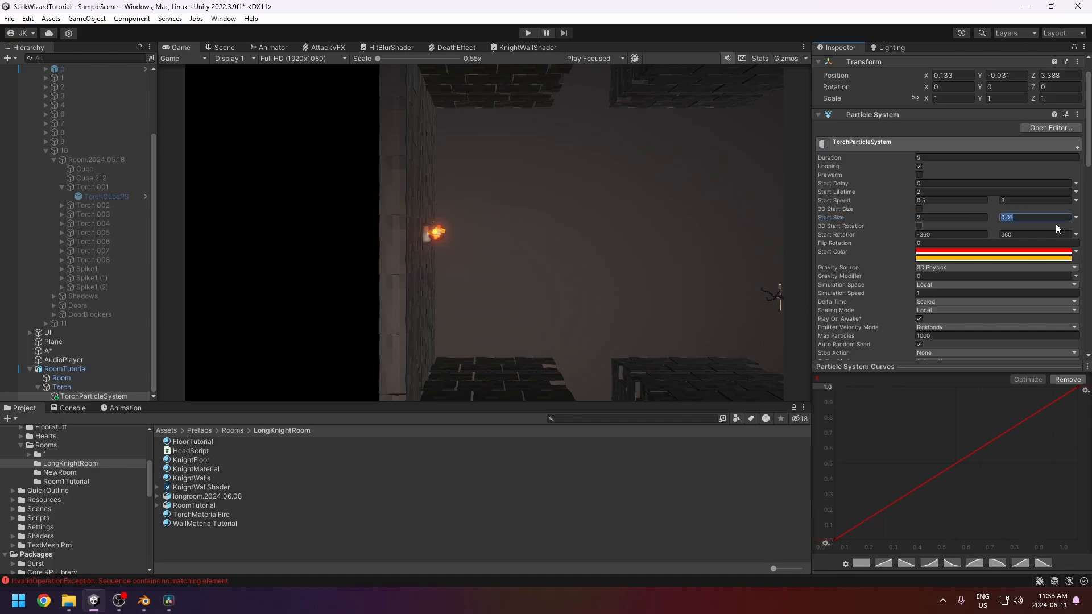
pyautogui.write('0.1')
pyautogui.write('0.5')
# Examine the torch flame up close in the Scene view and from the camera in the Game view.
pyautogui.click(225, 48)
pyautogui.moveTo(563, 288); pyautogui.dragTo(490, 218, button='middle')
pyautogui.scroll(-3, 481, 208)
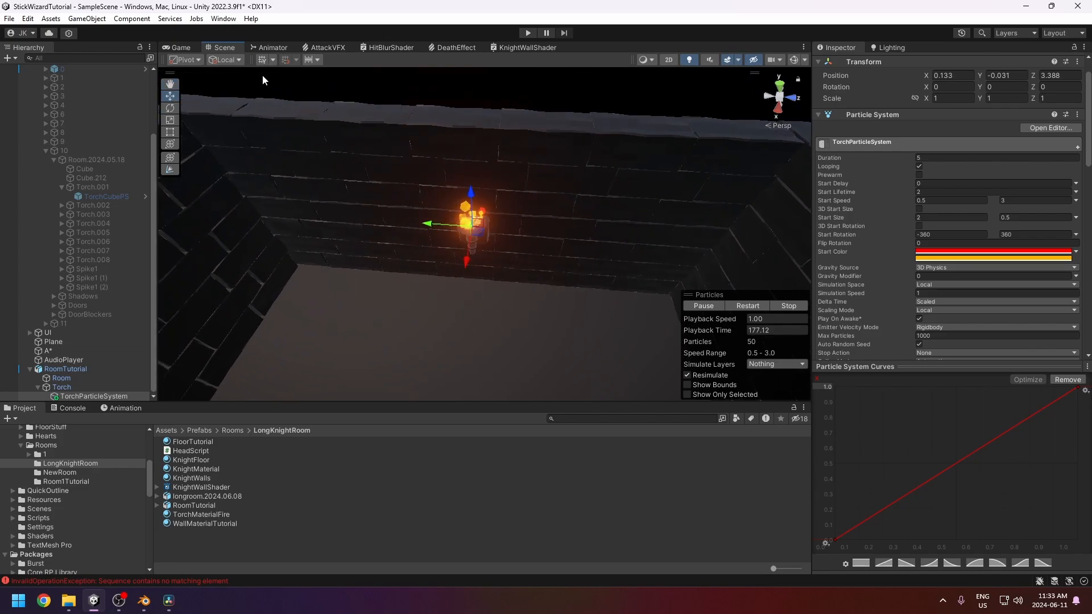
pyautogui.scroll(5, 478, 217)
pyautogui.moveTo(511, 220); pyautogui.dragTo(512, 224, button='middle')
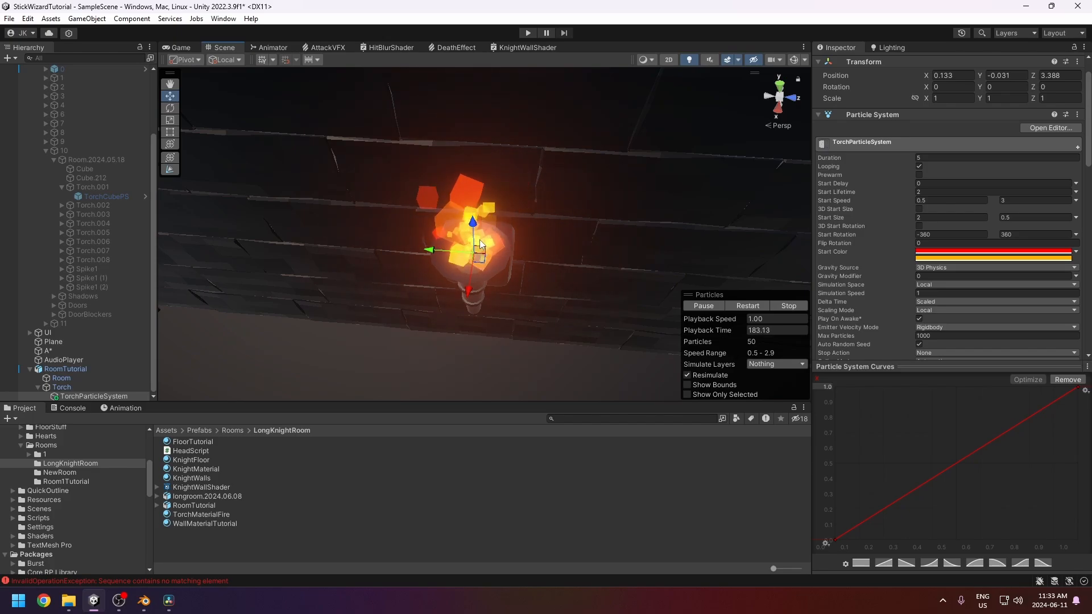
pyautogui.click(180, 47)
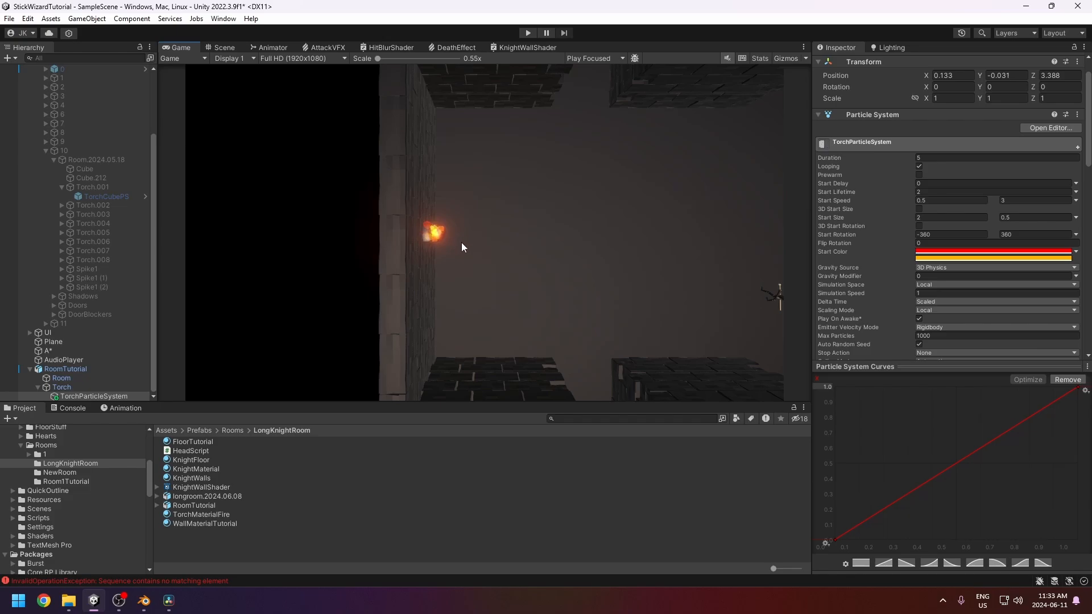
# Duplicate the wall torch with its particle system and space the two torches apart along the room's end wall.
pyautogui.click(208, 47)
pyautogui.scroll(-5, 436, 267)
pyautogui.moveTo(439, 294); pyautogui.dragTo(442, 281, button='right')
pyautogui.moveTo(482, 282); pyautogui.dragTo(487, 258, button='middle')
pyautogui.click(66, 388)
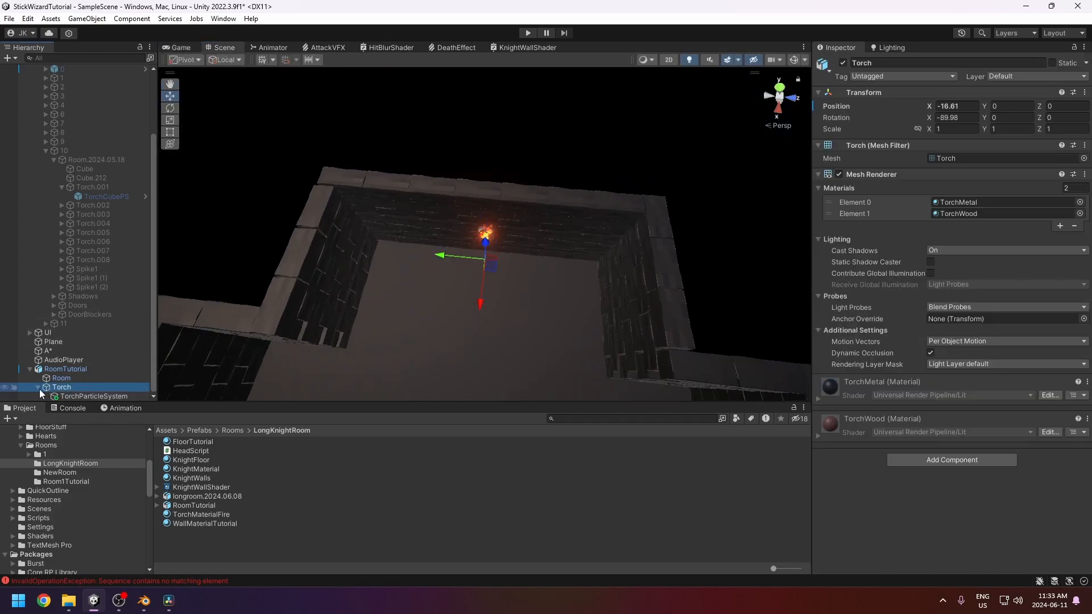
pyautogui.click(38, 387)
pyautogui.scroll(-3, 475, 309)
pyautogui.keyDown('alt'); pyautogui.moveTo(475, 279); pyautogui.dragTo(452, 295); pyautogui.keyUp('alt')
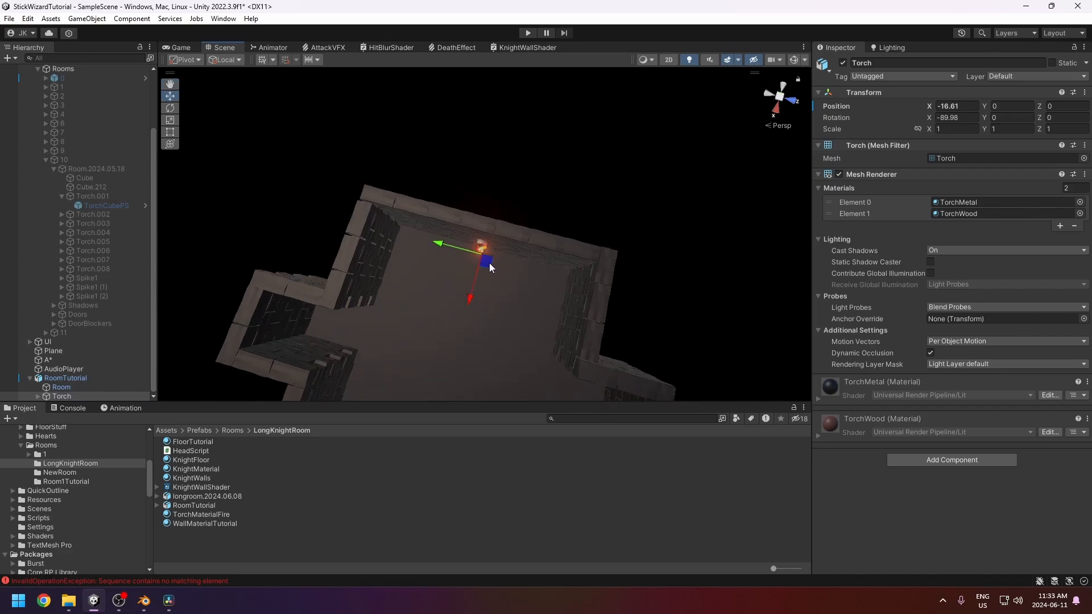
pyautogui.moveTo(489, 263); pyautogui.dragTo(463, 248)
pyautogui.hotkey('ctrl', 'd')
pyautogui.moveTo(420, 341); pyautogui.dragTo(457, 288, button='middle')
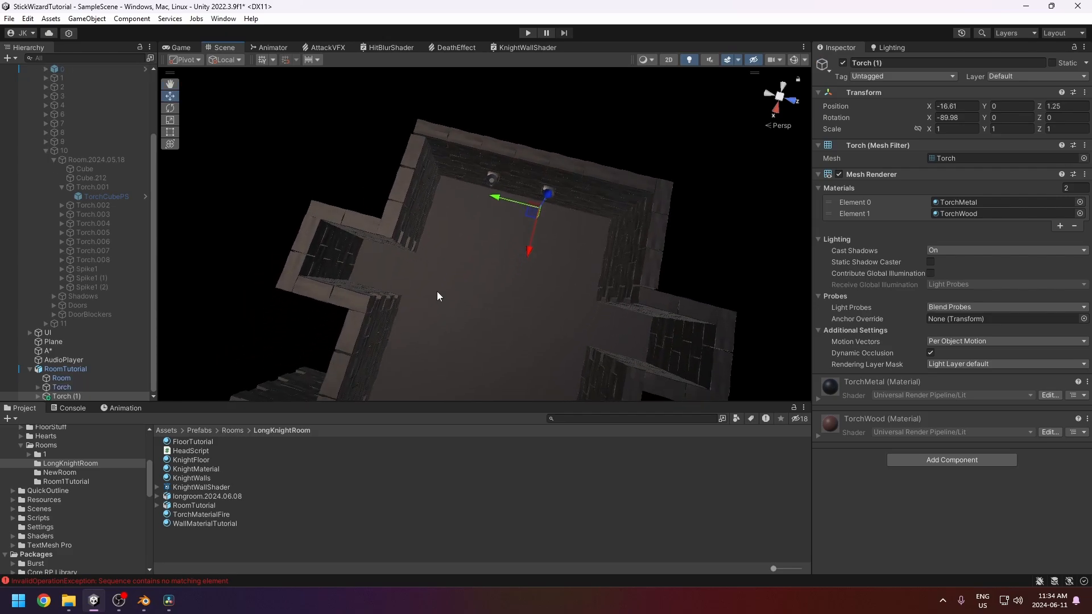
# Duplicate both end-wall torches together and move the copies down the room to about X -4.21.
pyautogui.click(66, 390)
pyautogui.keyDown('shift'); pyautogui.click(65, 396); pyautogui.keyUp('shift')
pyautogui.hotkey('ctrl', 'd')
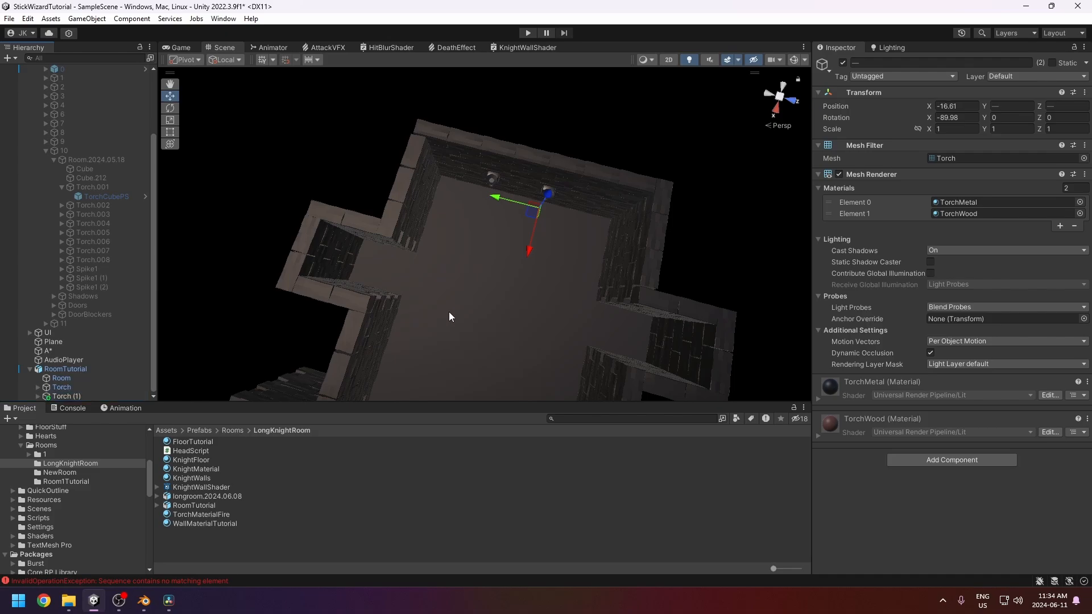
pyautogui.moveTo(532, 214); pyautogui.dragTo(406, 353)
pyautogui.scroll(-5, 441, 333)
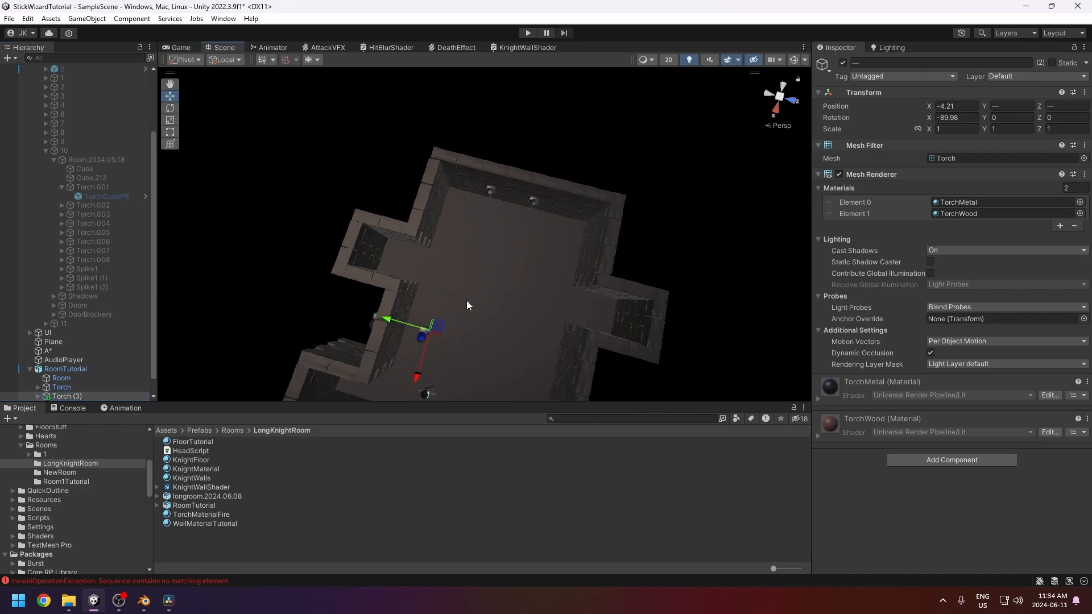
pyautogui.keyDown('alt'); pyautogui.moveTo(467, 301); pyautogui.dragTo(366, 289); pyautogui.keyUp('alt')
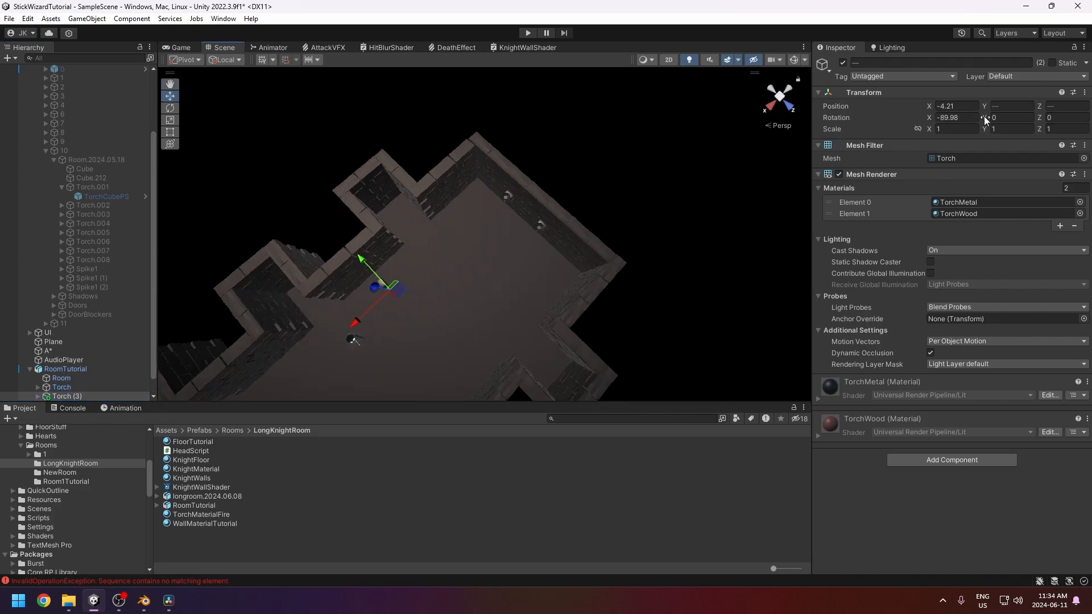
# Set the two copied torches' Y rotation to -90 and move them toward the side wall at about X -9.86.
pyautogui.moveTo(985, 116); pyautogui.dragTo(1040, 102)
pyautogui.click(1023, 118)
pyautogui.write('-90')
pyautogui.keyDown('alt'); pyautogui.moveTo(504, 256); pyautogui.dragTo(452, 159); pyautogui.keyUp('alt')
pyautogui.moveTo(353, 264); pyautogui.dragTo(407, 236)
pyautogui.press('f')
pyautogui.scroll(5, 426, 214)
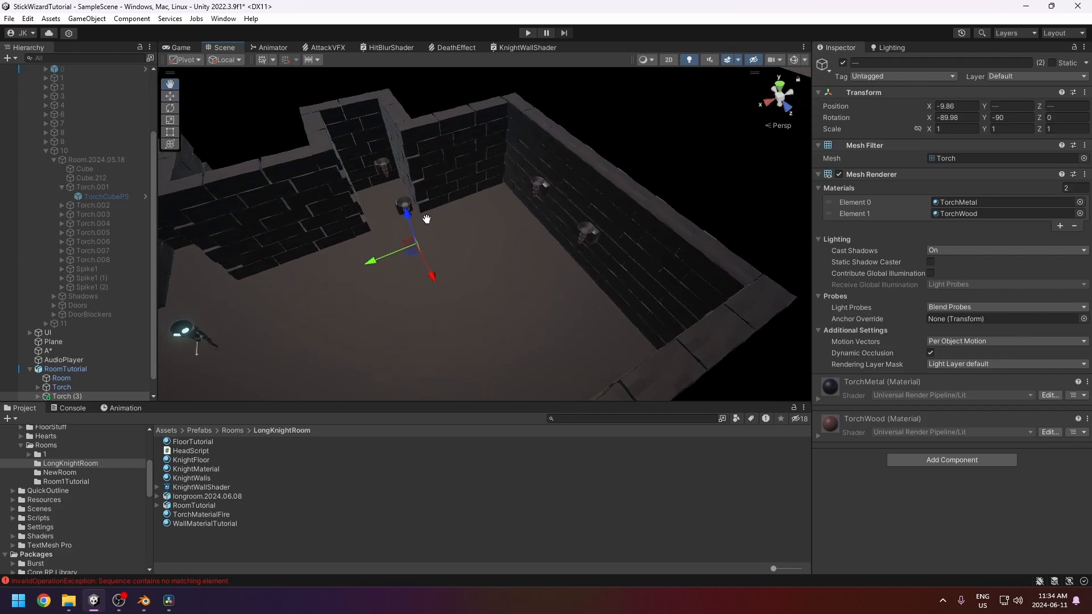
# Mount the two rotated torches on separate side-wall sections, one on each side of the alcove, with Torch (2) at about X -12.24, Z -5.93.
pyautogui.moveTo(425, 216); pyautogui.dragTo(467, 277, button='middle')
pyautogui.scroll(-1, 70, 391)
pyautogui.click(72, 380)
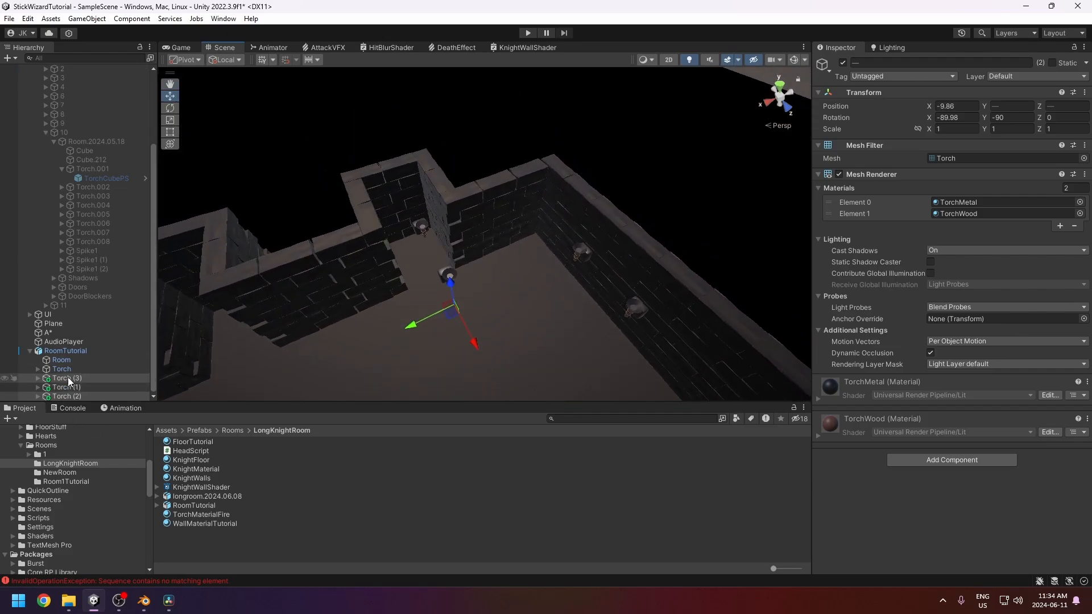
pyautogui.moveTo(426, 270); pyautogui.dragTo(380, 323)
pyautogui.click(70, 394)
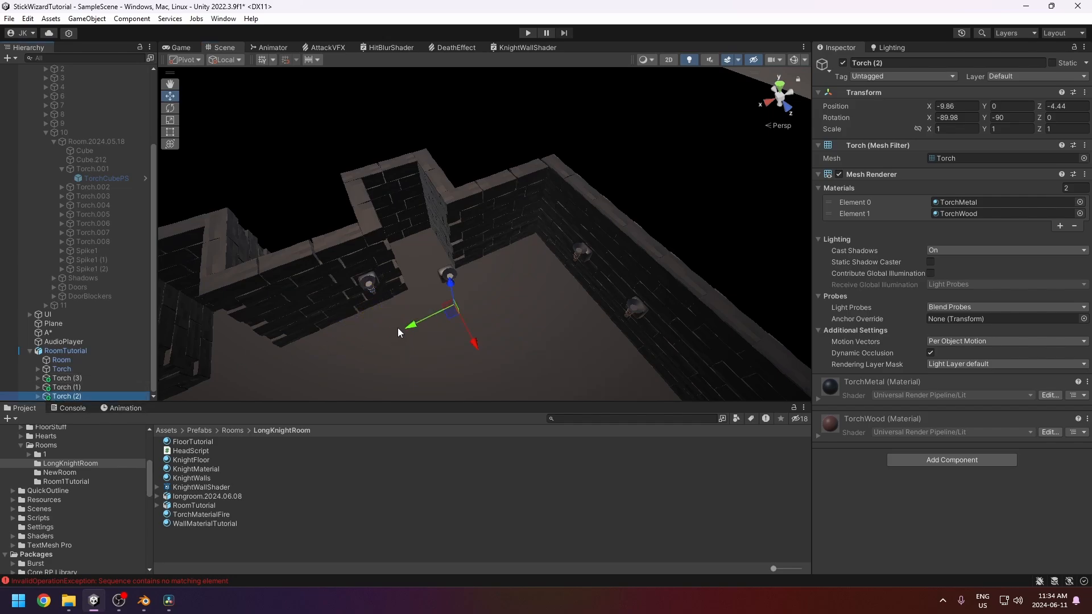
pyautogui.moveTo(451, 319); pyautogui.dragTo(477, 283)
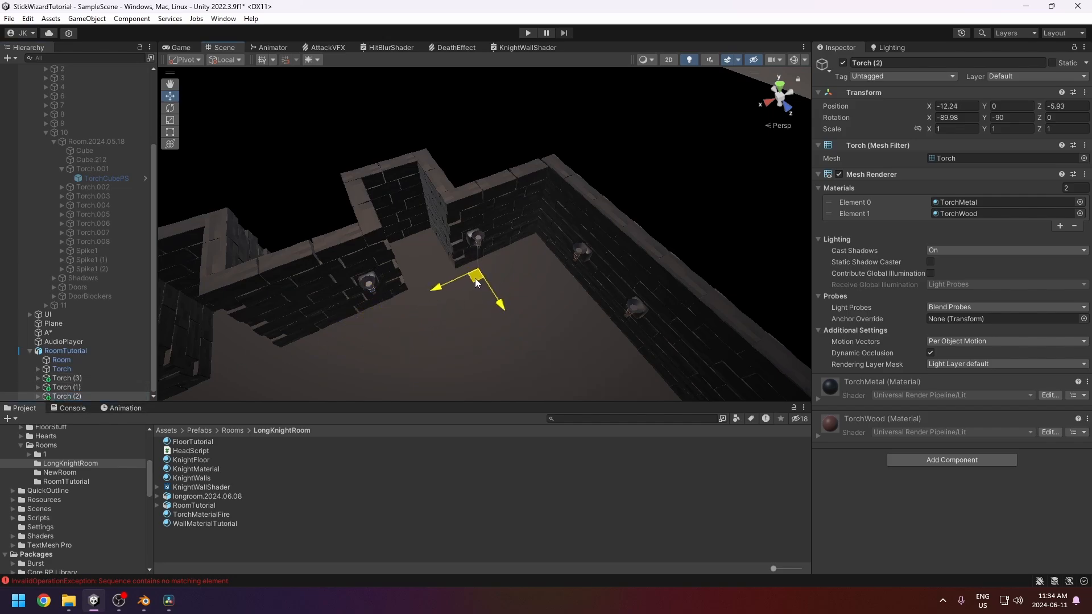
# Play the particle preview of all four torches together and examine their flames on the walls from several angles.
pyautogui.click(69, 368)
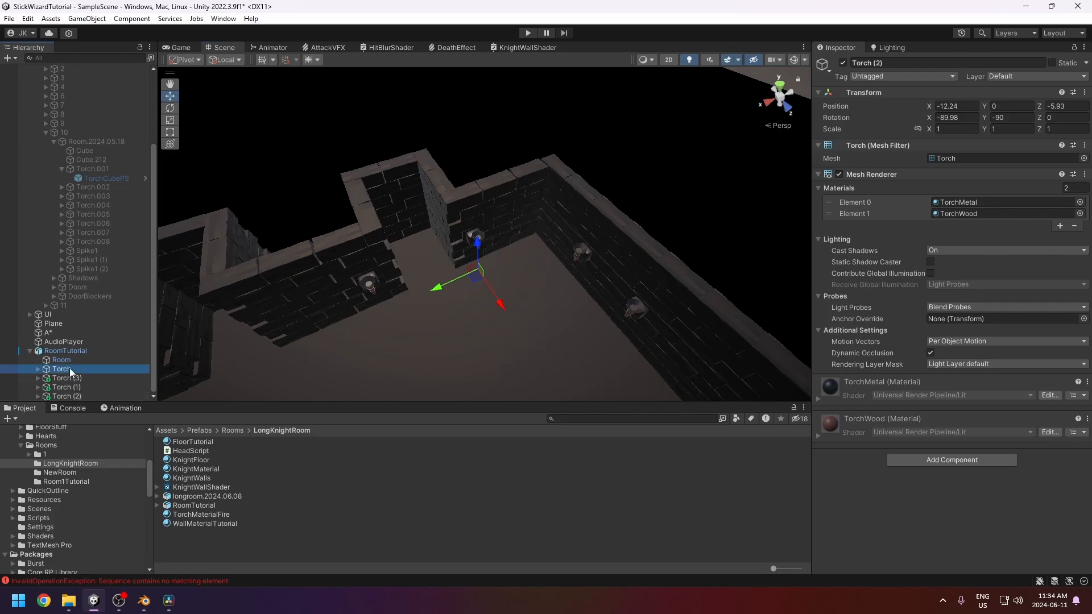
pyautogui.keyDown('shift'); pyautogui.click(71, 397); pyautogui.keyUp('shift')
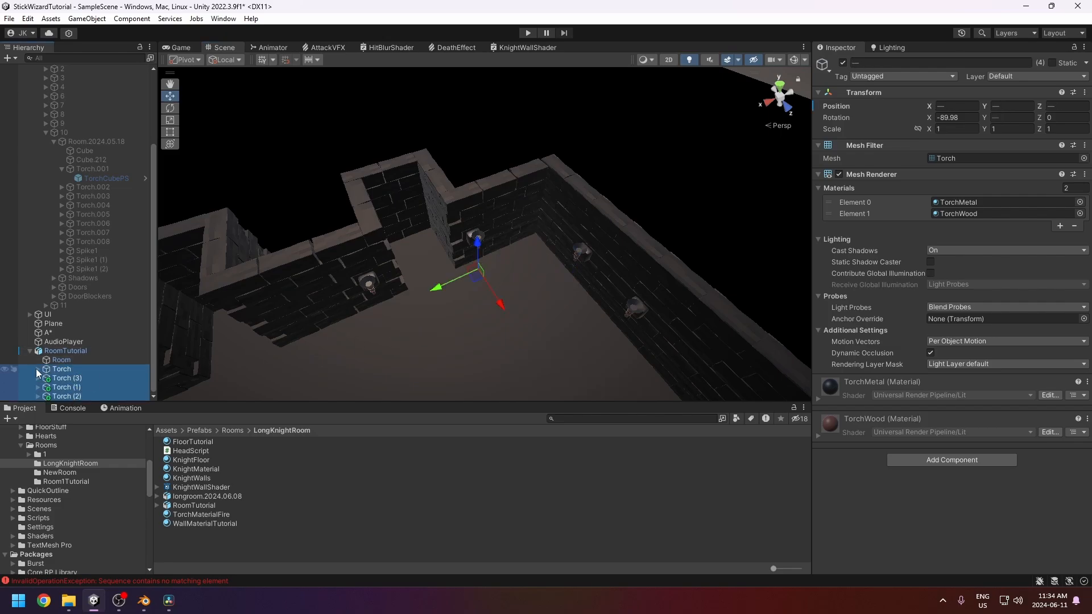
pyautogui.click(37, 369)
pyautogui.click(98, 342)
pyautogui.keyDown('ctrl'); pyautogui.click(98, 361); pyautogui.keyUp('ctrl')
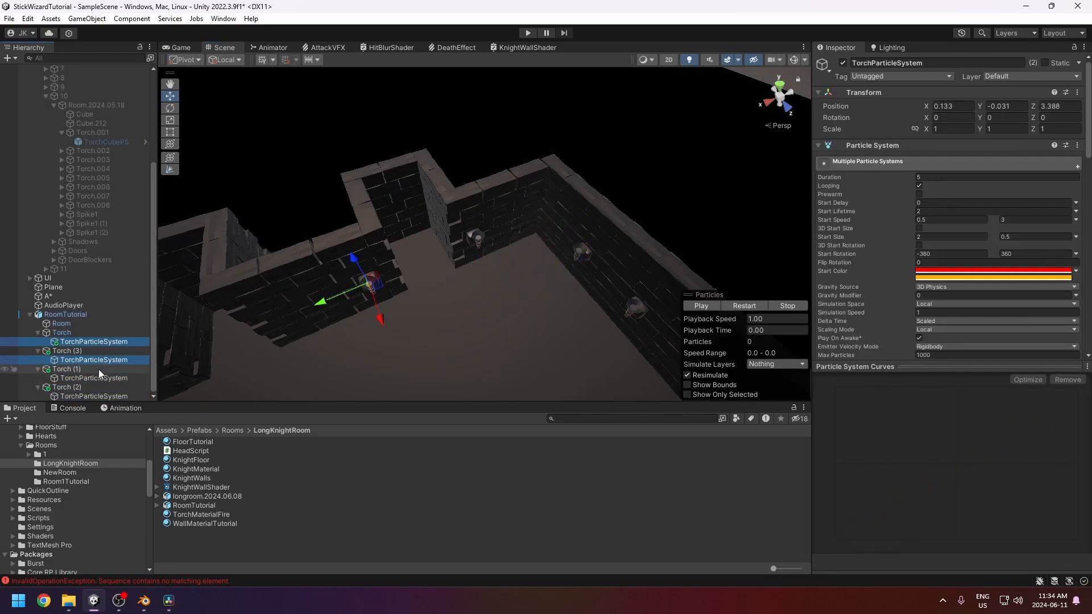
pyautogui.keyDown('ctrl'); pyautogui.click(98, 377); pyautogui.keyUp('ctrl')
pyautogui.keyDown('ctrl'); pyautogui.click(97, 396); pyautogui.keyUp('ctrl')
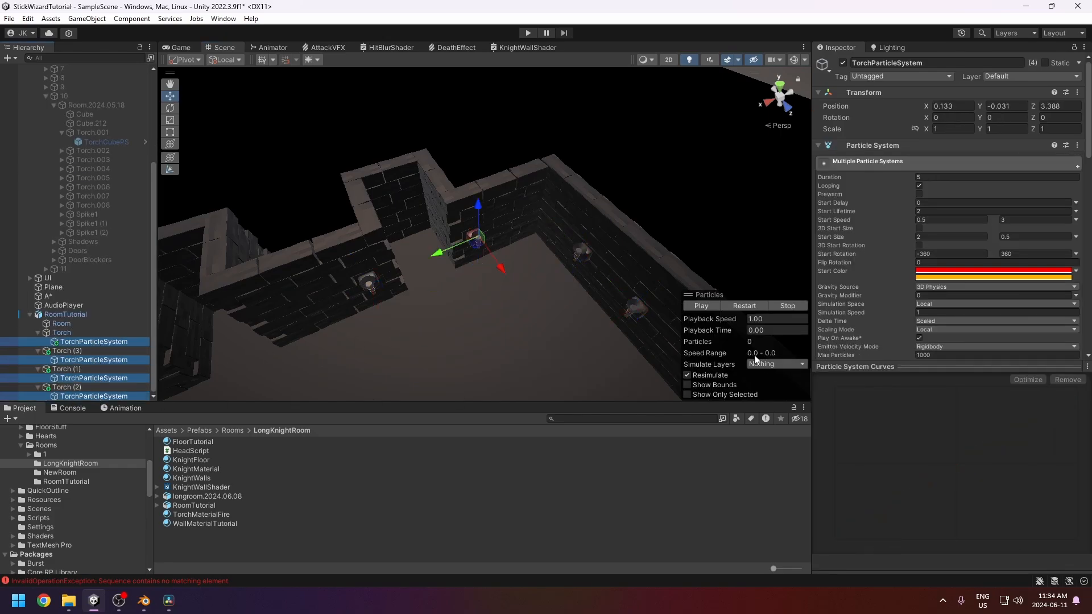
pyautogui.click(709, 309)
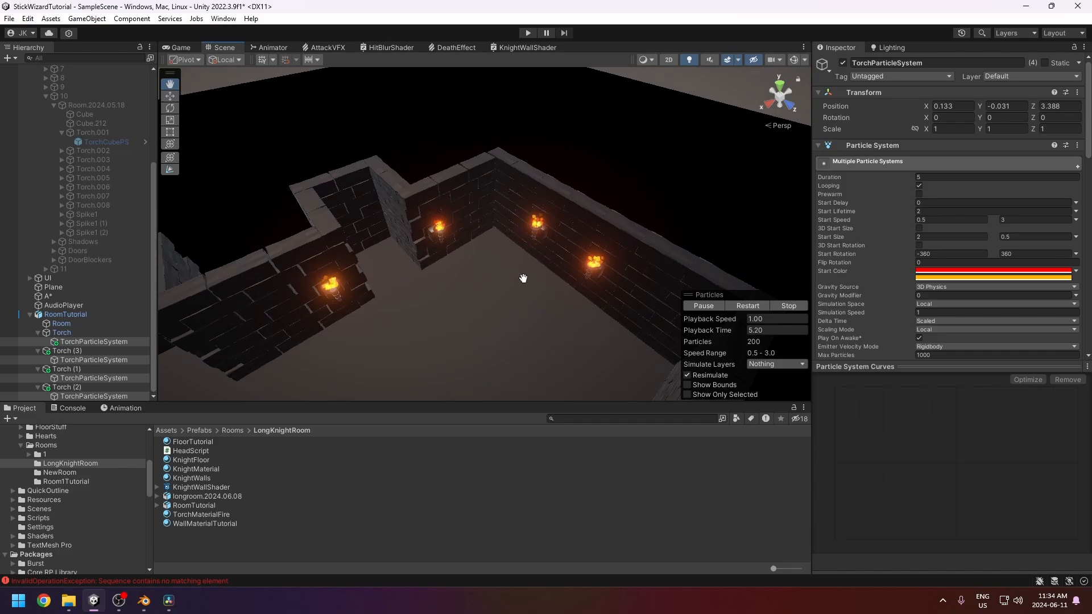
pyautogui.moveTo(549, 344); pyautogui.dragTo(524, 301)
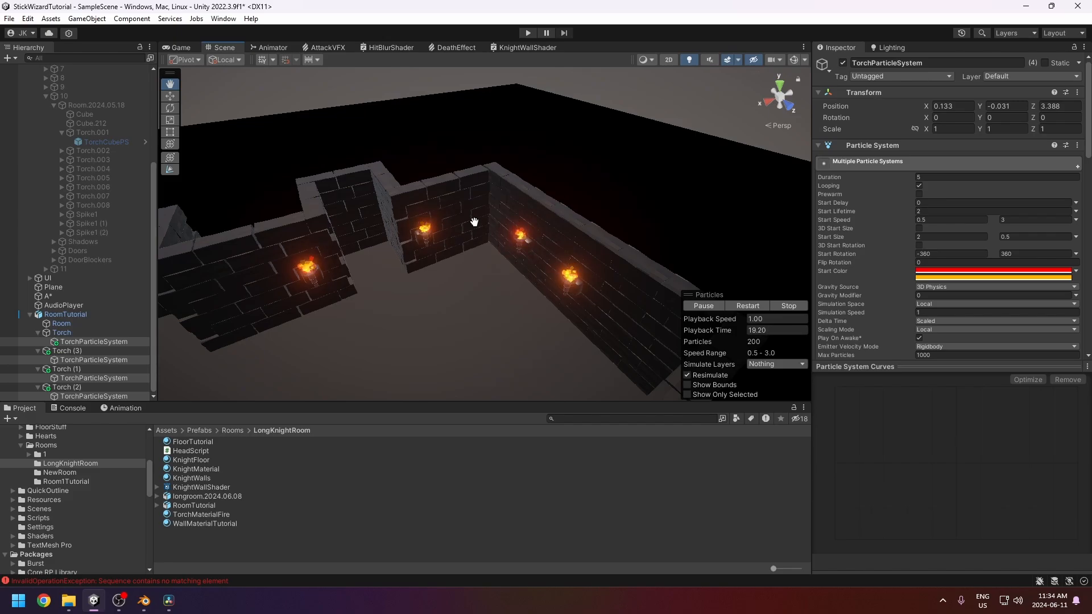
pyautogui.keyDown('alt'); pyautogui.moveTo(408, 233); pyautogui.dragTo(495, 264); pyautogui.keyUp('alt')
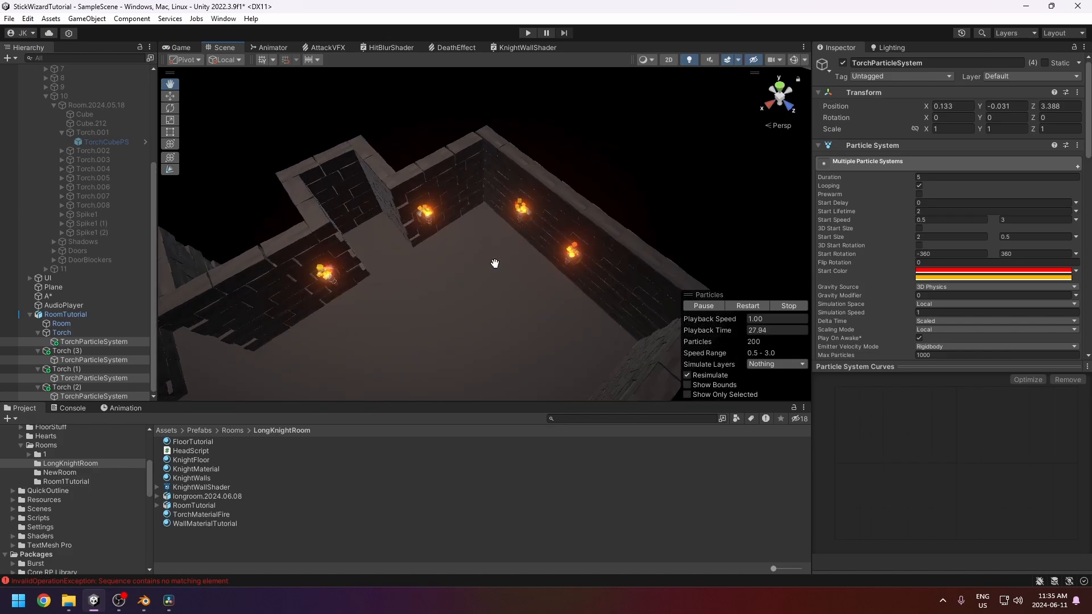
pyautogui.moveTo(459, 241)
pyautogui.keyDown('alt'); pyautogui.mouseDown()
pyautogui.moveTo(610, 186)
pyautogui.moveTo(438, 288)
pyautogui.moveTo(417, 288)
pyautogui.moveTo(453, 239)
pyautogui.mouseUp(); pyautogui.keyUp('alt')
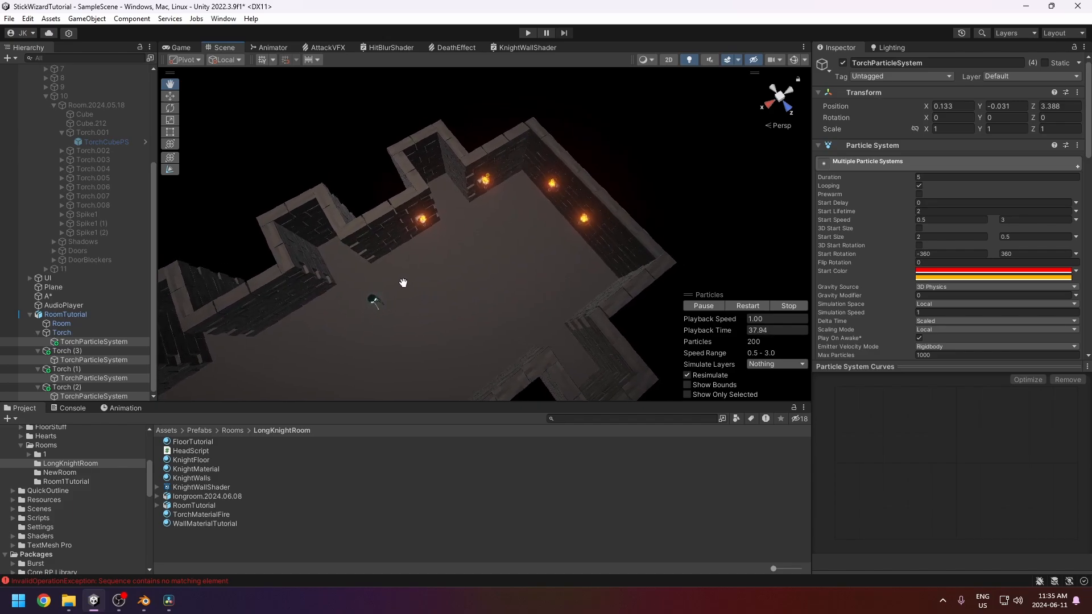
pyautogui.moveTo(399, 275); pyautogui.dragTo(432, 275)
pyautogui.moveTo(347, 280); pyautogui.dragTo(283, 265)
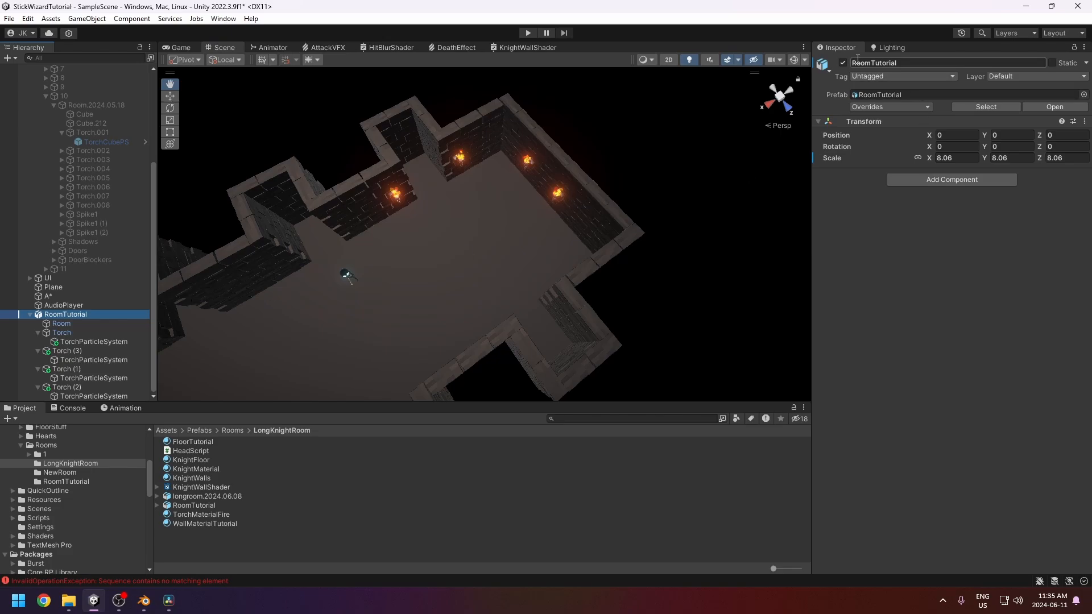
# Deactivate the RoomTutorial object and activate the finished room 10 in its place.
pyautogui.click(843, 63)
pyautogui.click(94, 106)
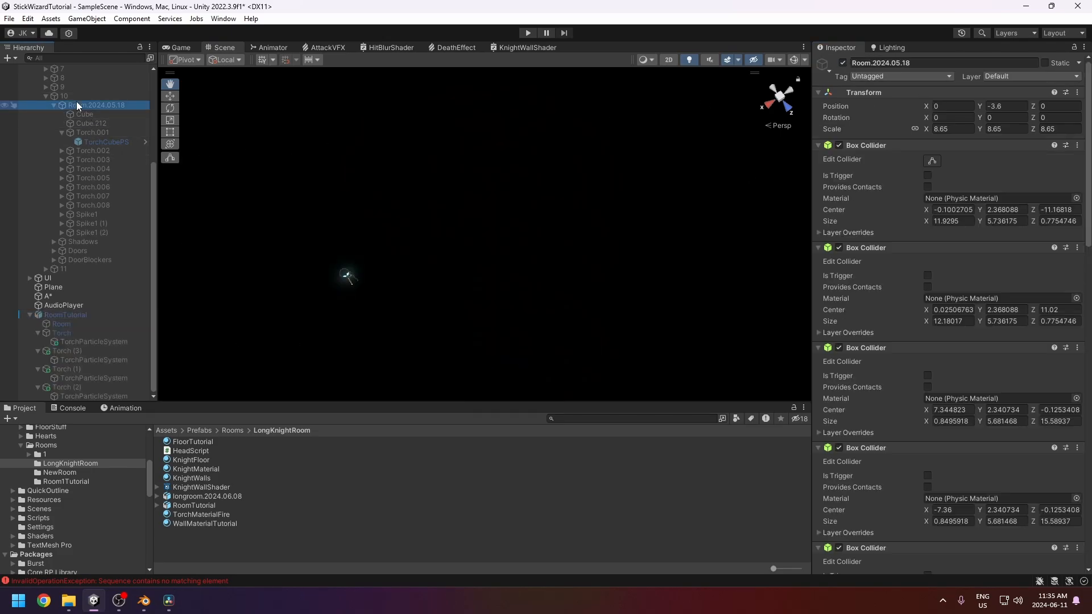
pyautogui.click(64, 96)
pyautogui.click(843, 62)
pyautogui.keyDown('alt'); pyautogui.moveTo(480, 234); pyautogui.dragTo(470, 167); pyautogui.keyUp('alt')
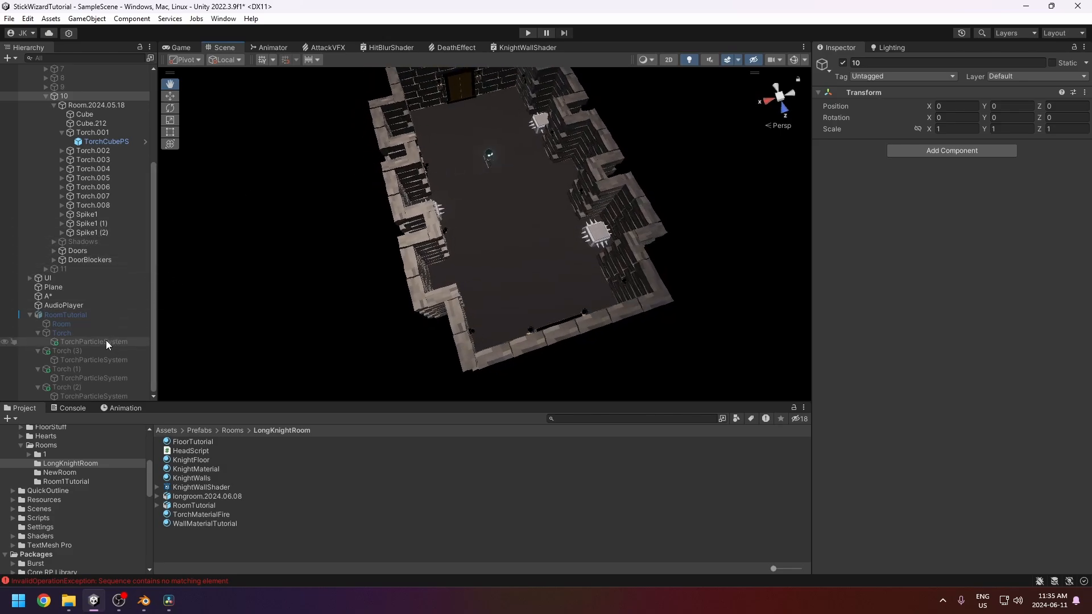
pyautogui.keyDown('alt'); pyautogui.moveTo(512, 245); pyautogui.dragTo(512, 221); pyautogui.keyUp('alt')
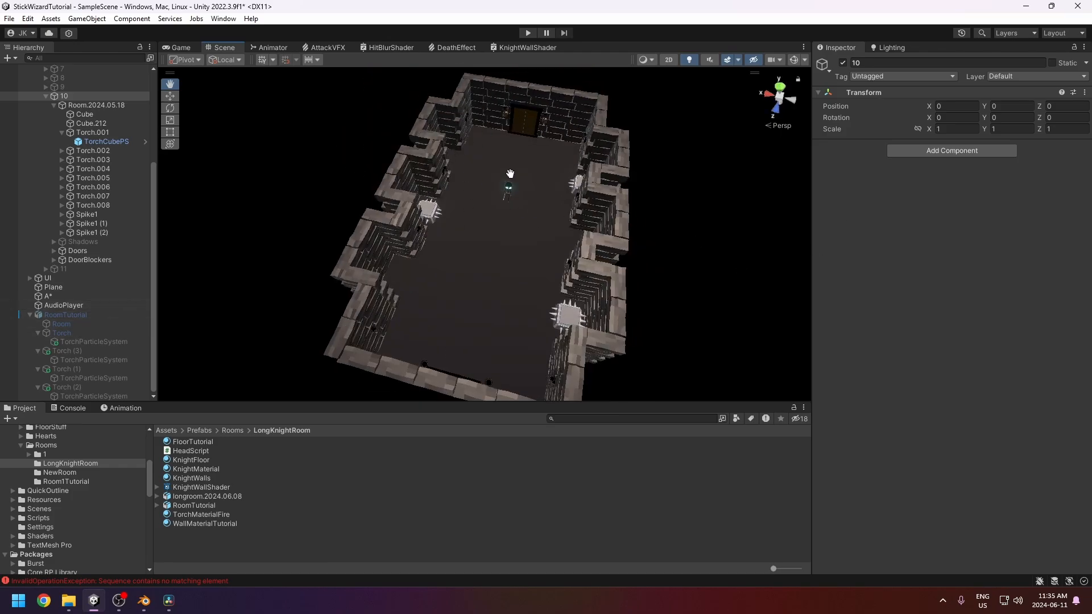
# Run the game and move the character through room 10 to check the torches and spike blocks.
pyautogui.click(522, 32)
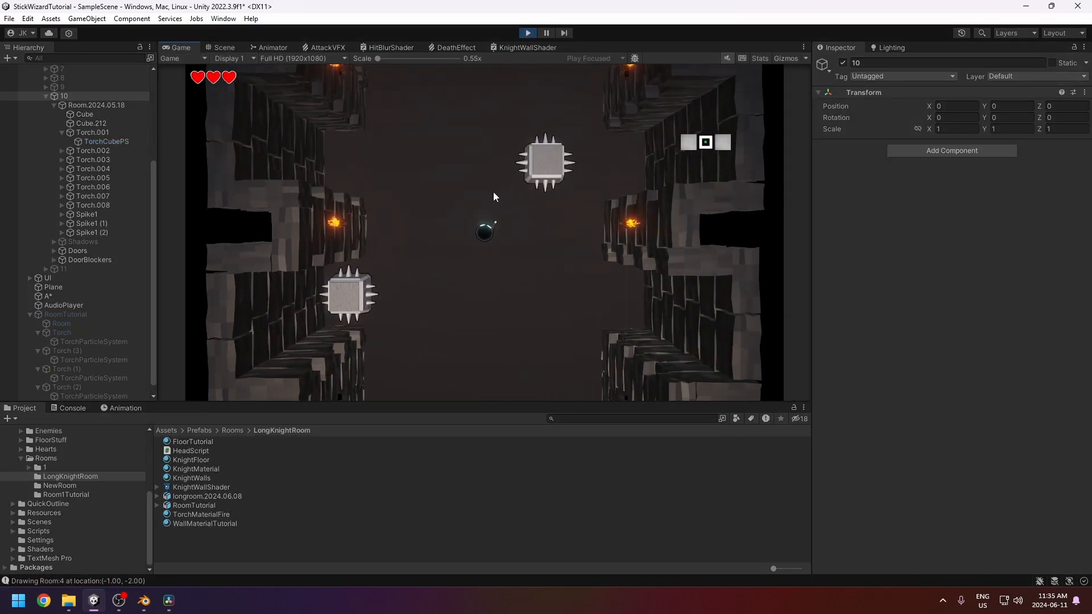
pyautogui.press('w')
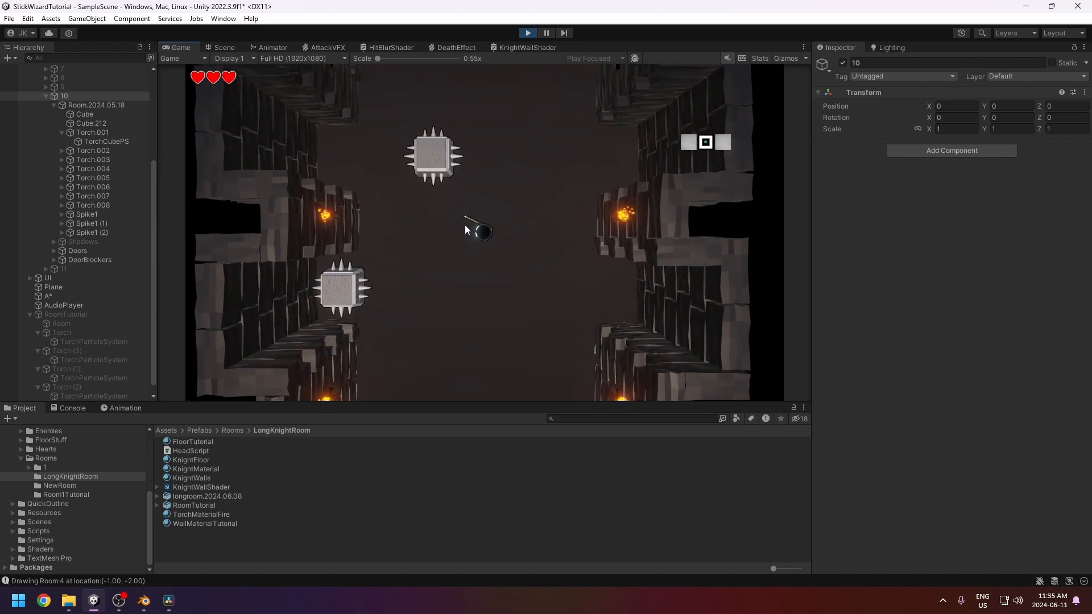
pyautogui.press('d')
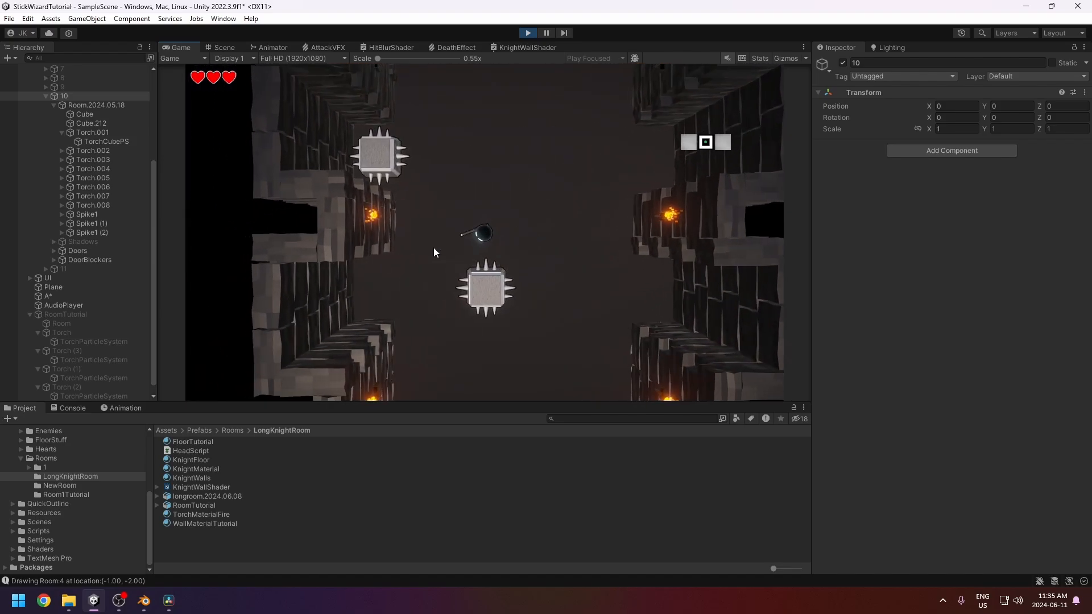
pyautogui.press('w')
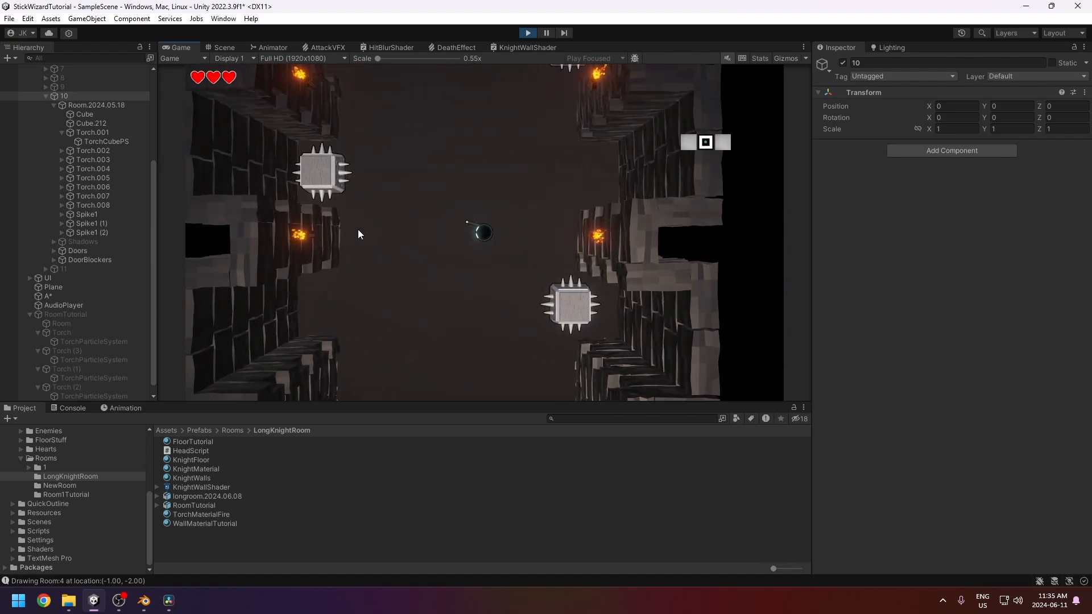